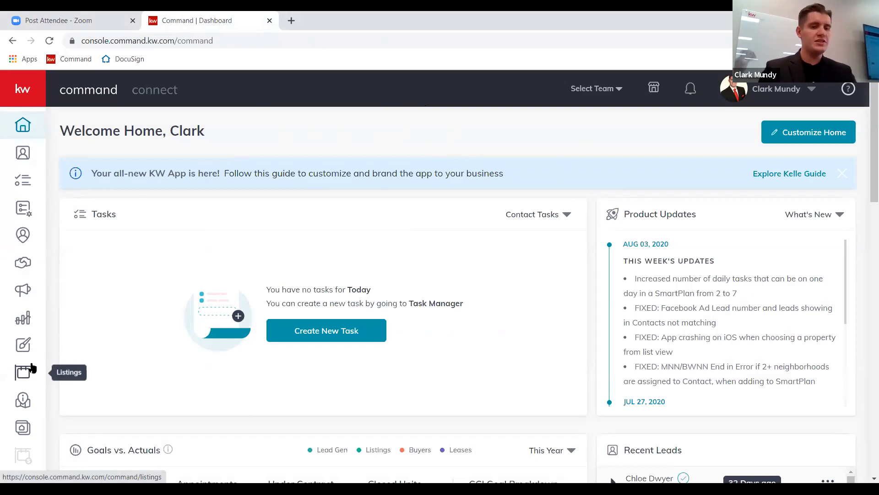
Expand the side navigation with labels and go to the Designs template area.
{"action": "left_click", "coordinate": [26, 91]}
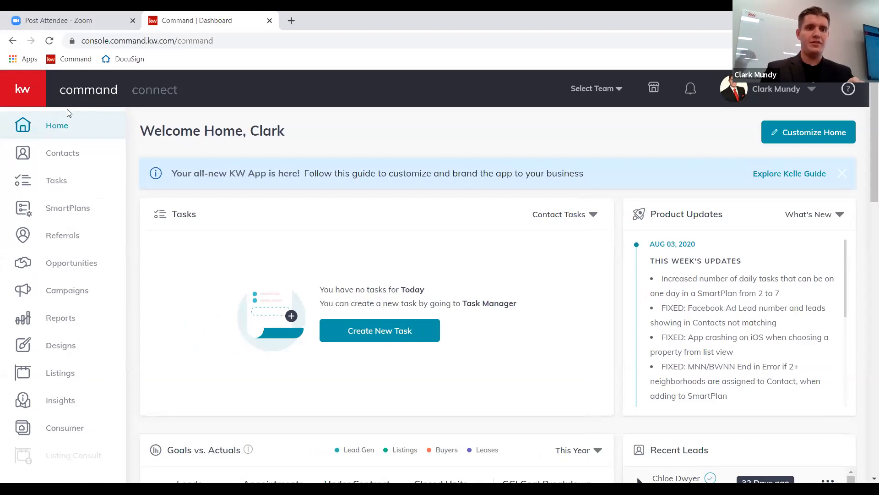
{"action": "left_click", "coordinate": [26, 93]}
{"action": "left_click", "coordinate": [35, 92]}
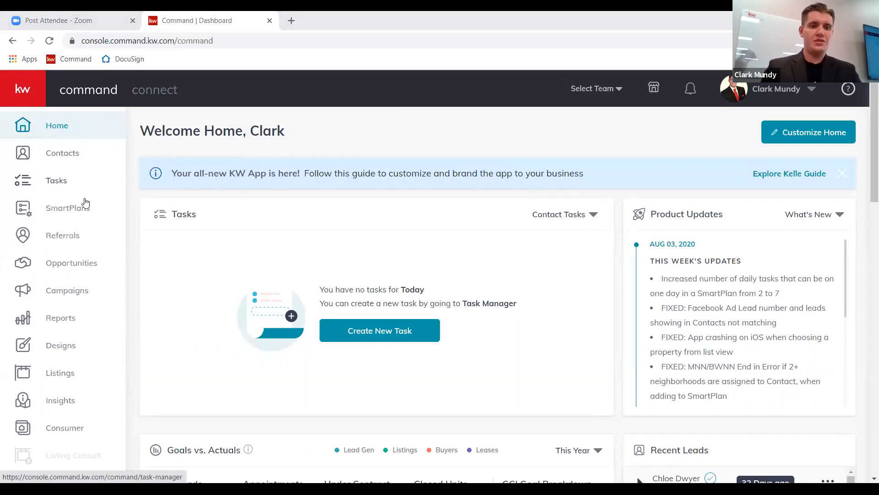
{"action": "left_click", "coordinate": [33, 354]}
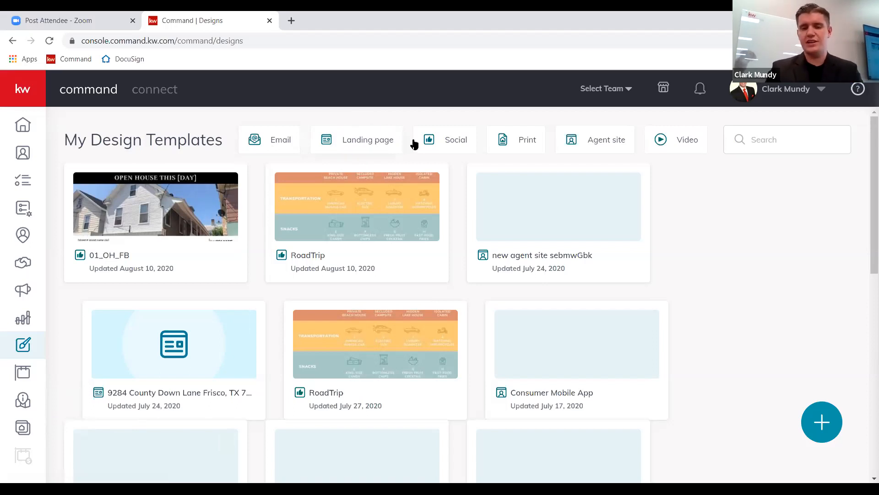
Start a new design with the plus button on My Design Templates.
{"action": "mouse_move", "coordinate": [433, 169]}
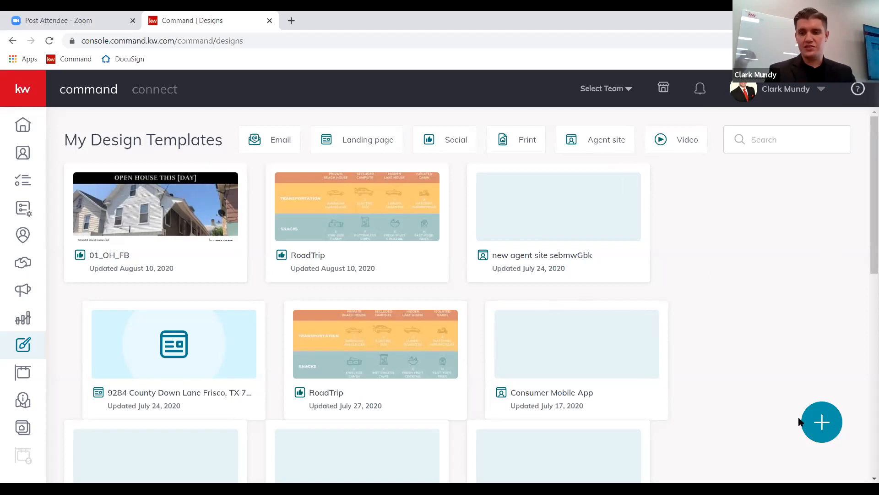
{"action": "left_click", "coordinate": [832, 411]}
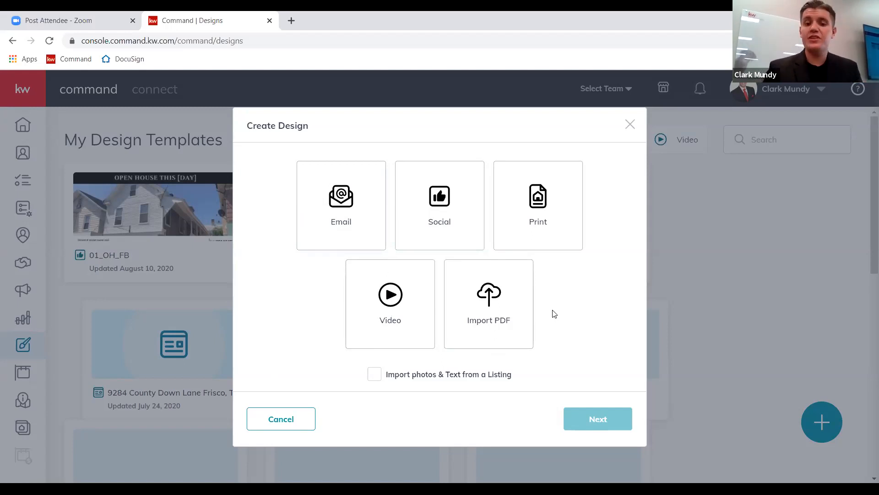
Choose a Social design that imports listing photos and text, and continue.
{"action": "left_click", "coordinate": [449, 208]}
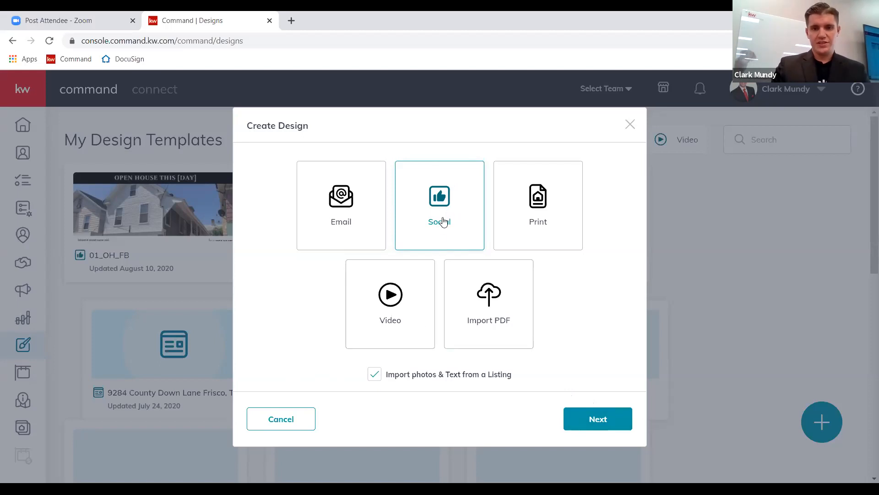
{"action": "left_click", "coordinate": [600, 418]}
Search listings by a property address, get ten matches, and select the search text.
{"action": "left_click", "coordinate": [383, 116]}
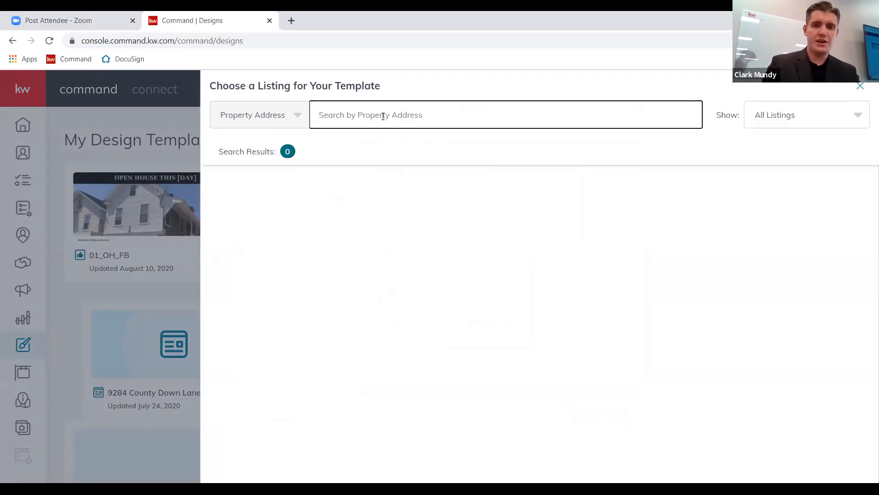
{"action": "type", "text": "23"}
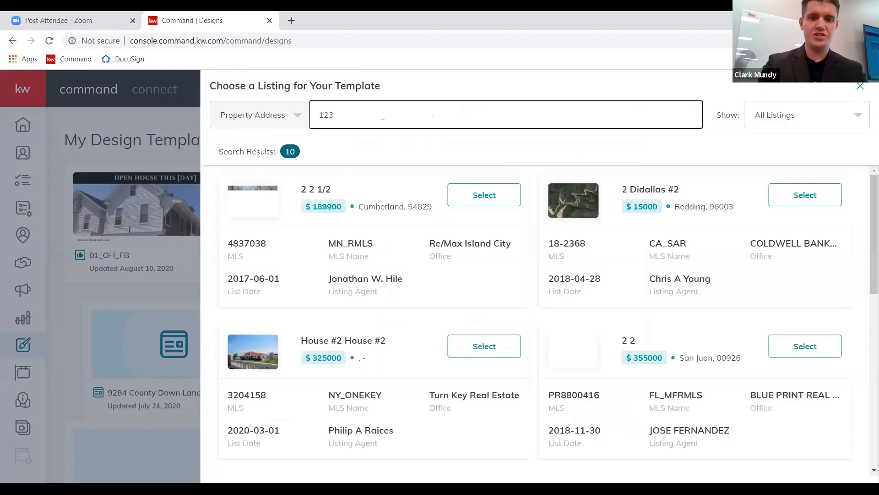
{"action": "type", "text": "main street"}
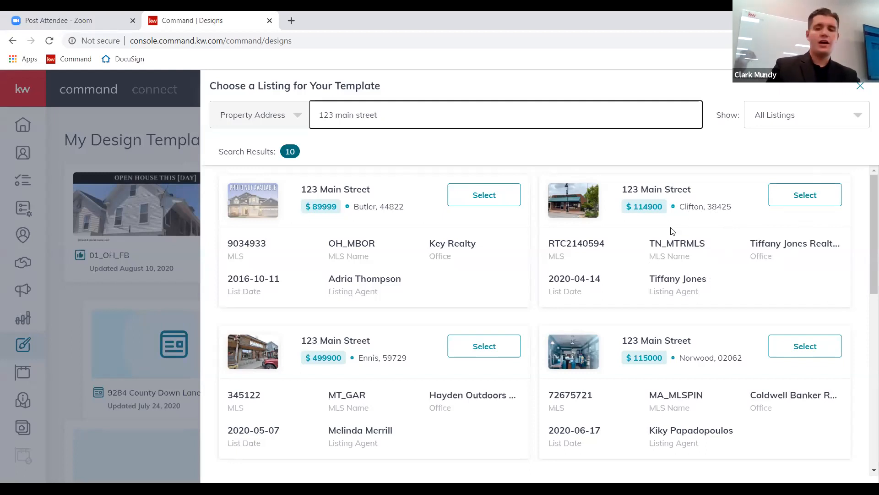
{"action": "triple_click", "coordinate": [377, 118]}
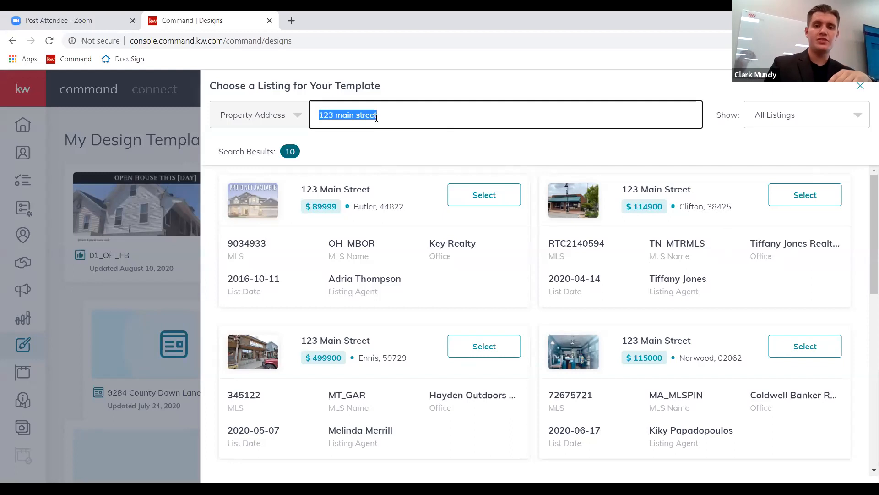
Search for a different property address and pick its $210000 Dallas listing for the template.
{"action": "key", "text": "BackSpace"}
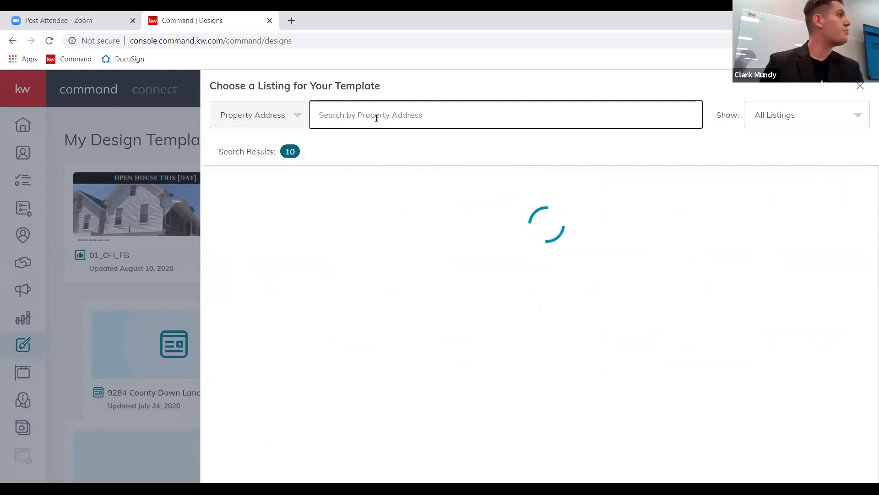
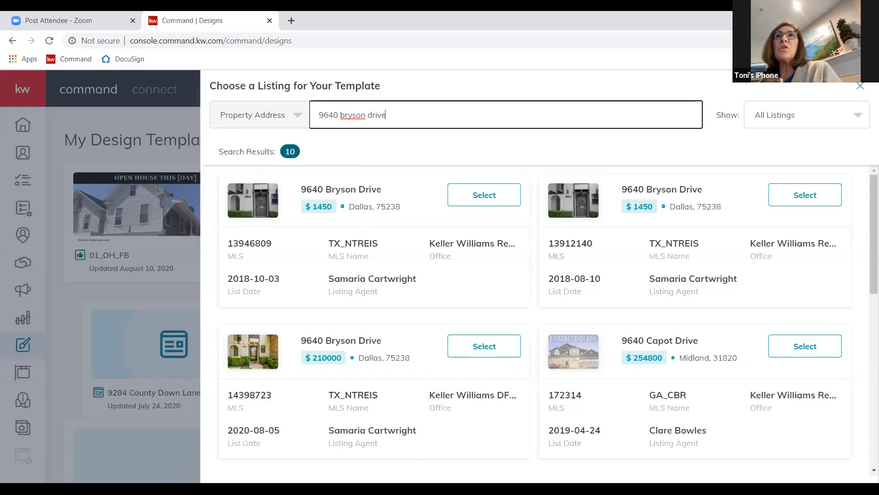
{"action": "scroll", "coordinate": [384, 348], "scroll_direction": "down", "scroll_amount": 1}
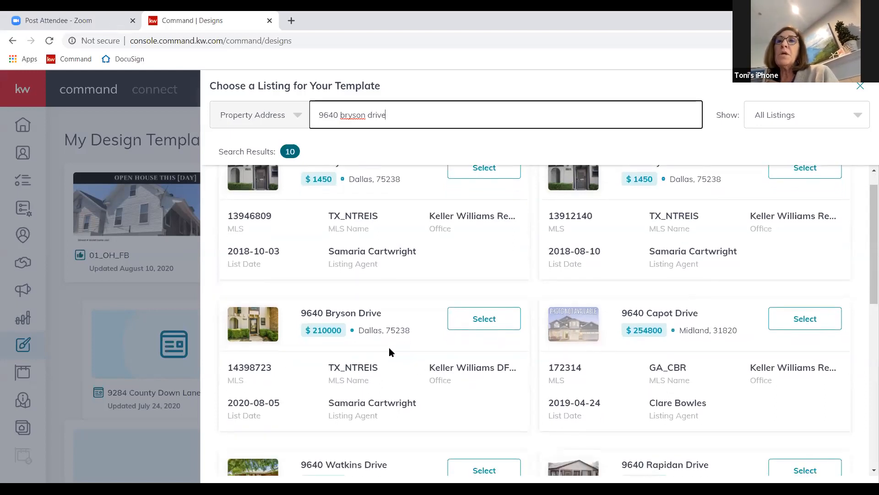
{"action": "scroll", "coordinate": [389, 347], "scroll_direction": "up", "scroll_amount": 1}
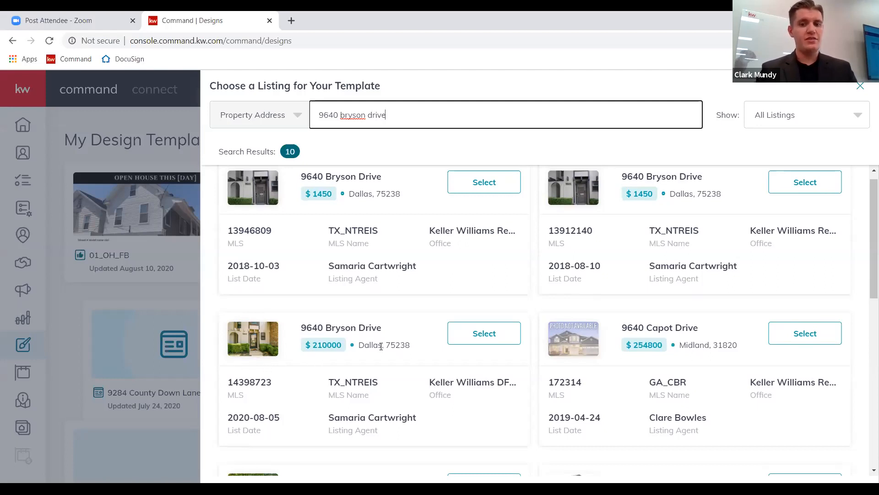
{"action": "left_click_drag", "start_coordinate": [301, 327], "coordinate": [382, 326]}
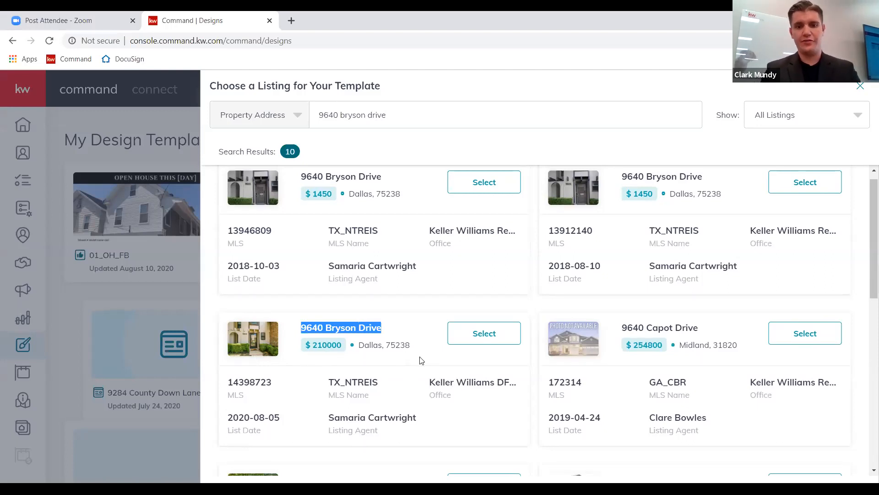
{"action": "left_click", "coordinate": [486, 333]}
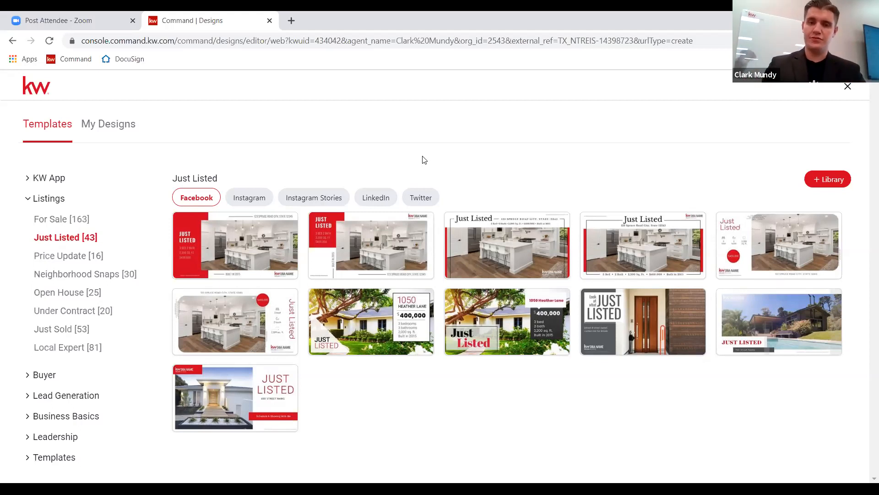
Expand the KW App and Buyer template categories, then open the brand kit's company details.
{"action": "mouse_move", "coordinate": [250, 218]}
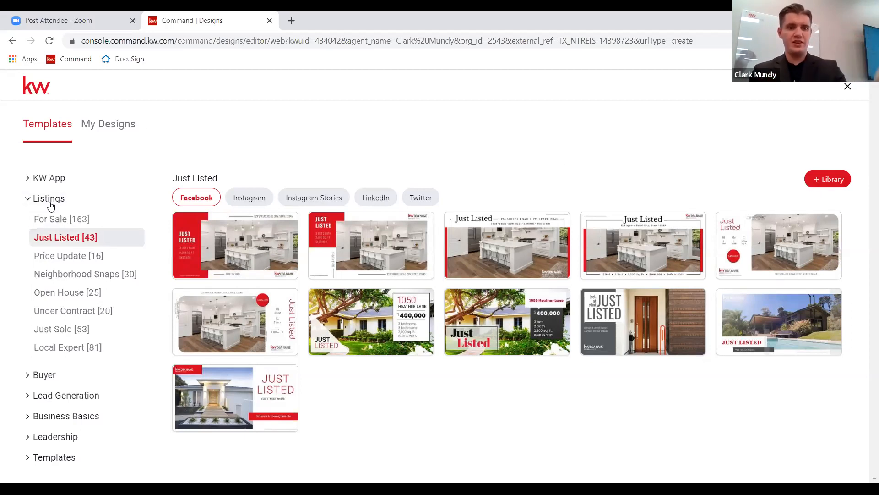
{"action": "left_click", "coordinate": [28, 178]}
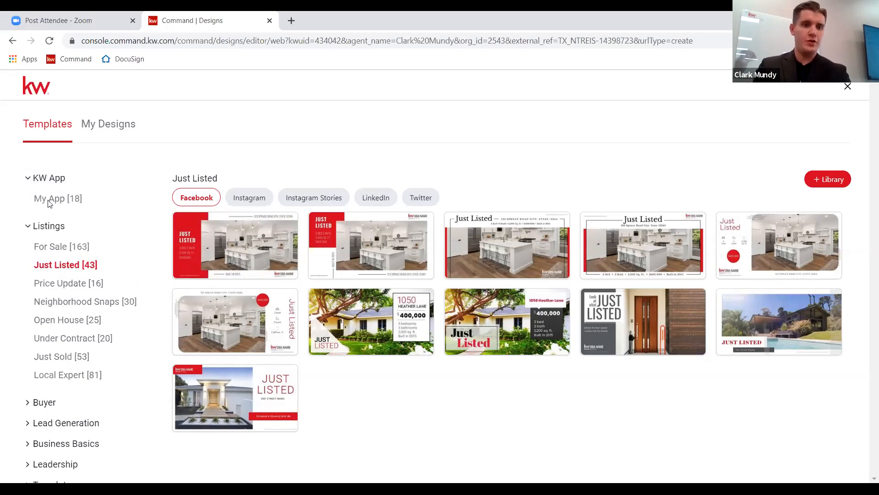
{"action": "right_click", "coordinate": [40, 394]}
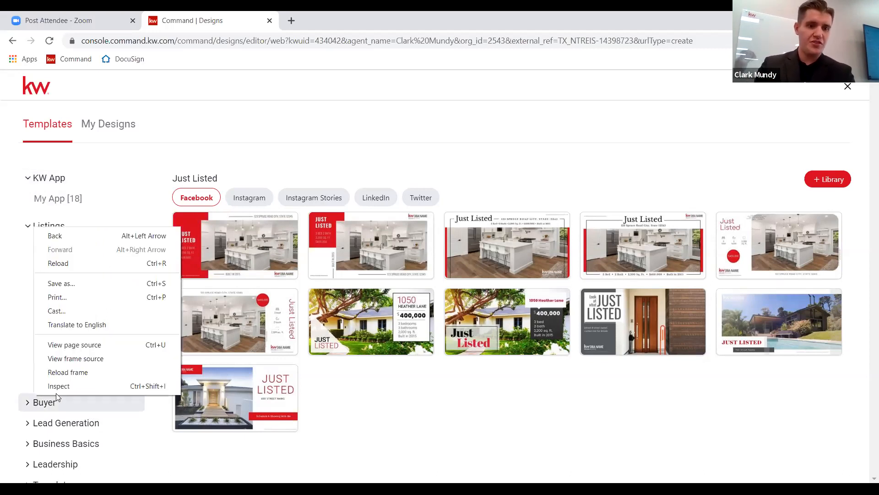
{"action": "left_click", "coordinate": [26, 409]}
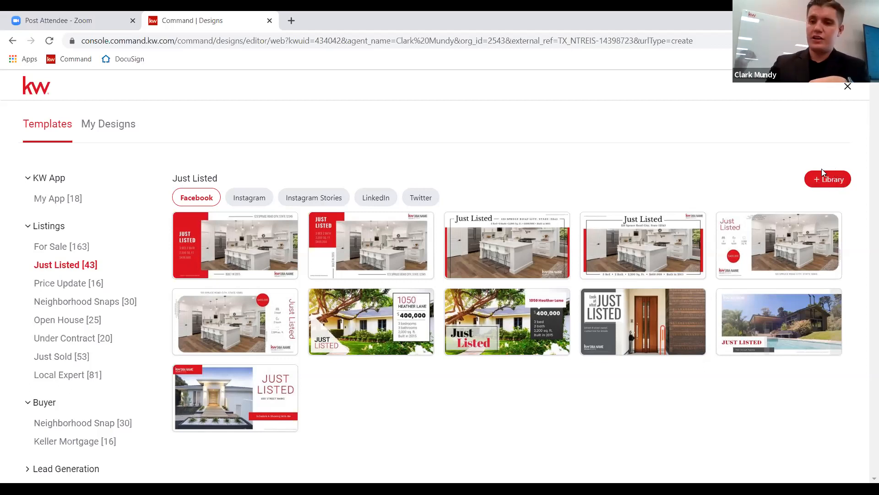
{"action": "left_click", "coordinate": [814, 187]}
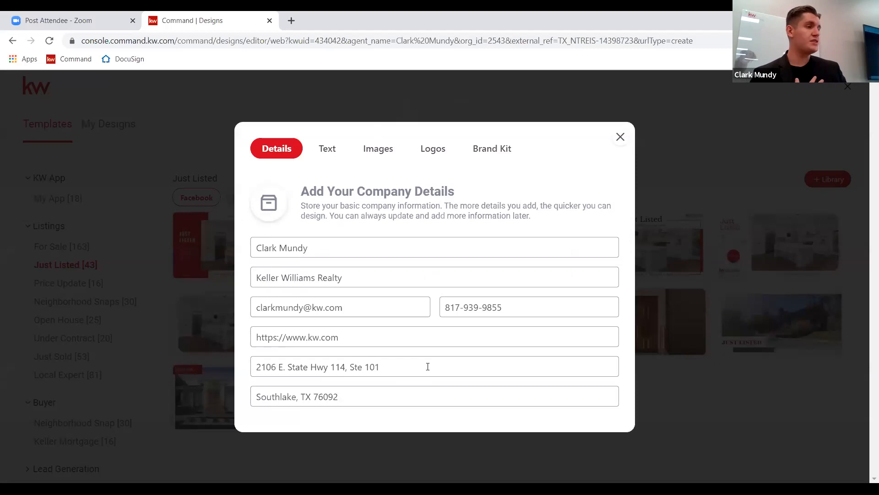
Update the company street address and city, and add the agent's name to the website URL.
{"action": "left_click_drag", "start_coordinate": [428, 366], "coordinate": [236, 365]}
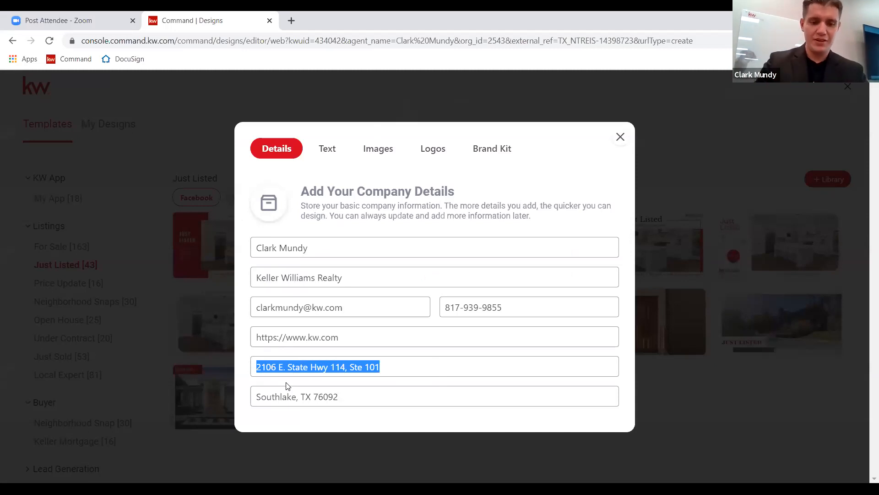
{"action": "type", "text": "1199 S. Belt Line Road"}
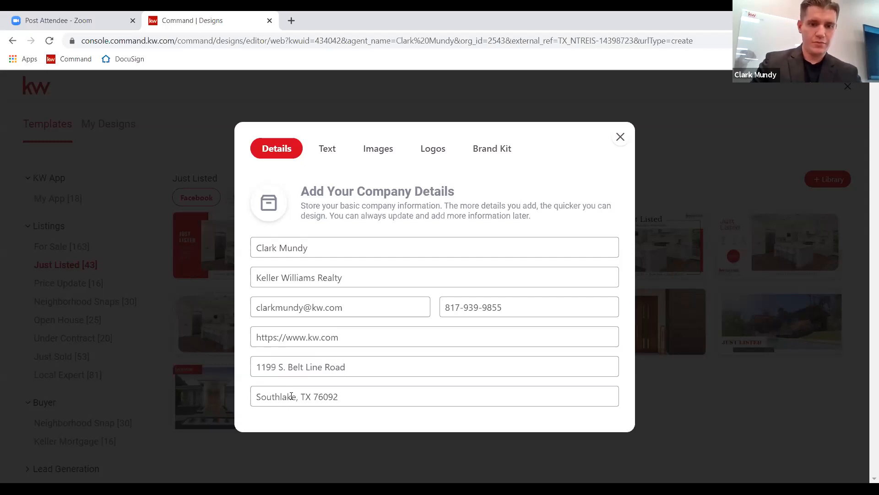
{"action": "left_click_drag", "start_coordinate": [295, 398], "coordinate": [223, 398]}
{"action": "type", "text": "Coppell"}
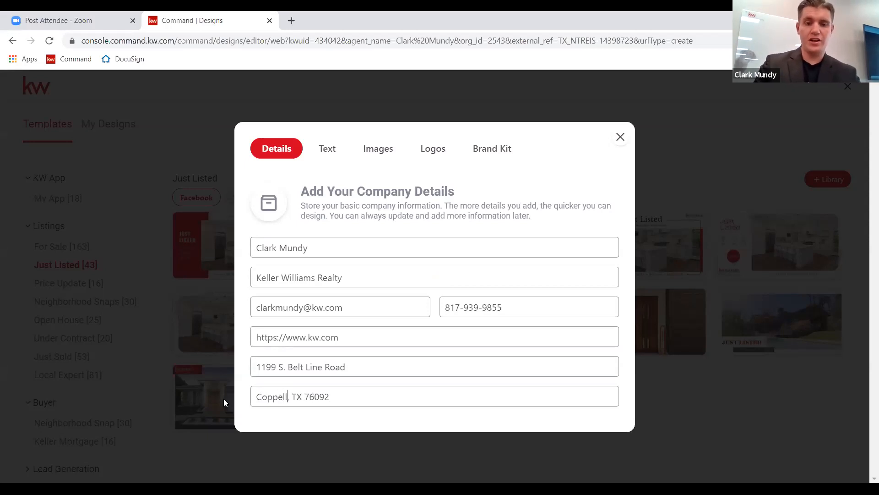
{"action": "left_click", "coordinate": [363, 411]}
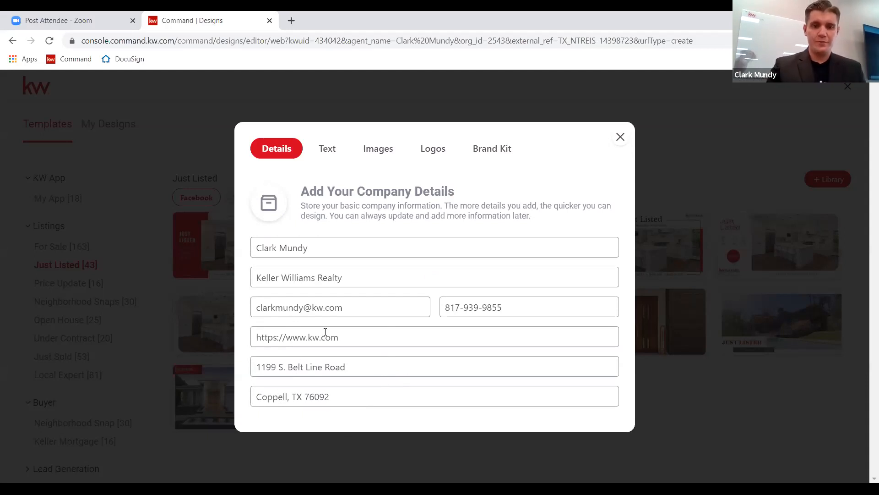
{"action": "left_click", "coordinate": [308, 335]}
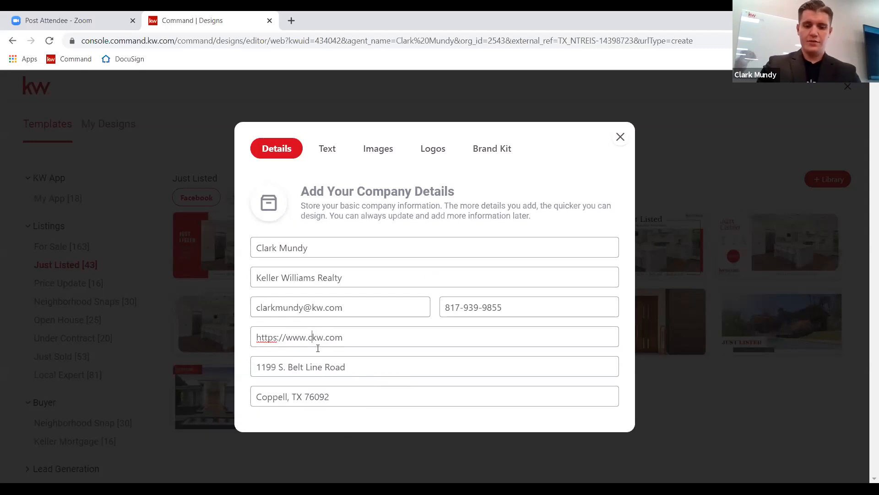
{"action": "type", "text": "."}
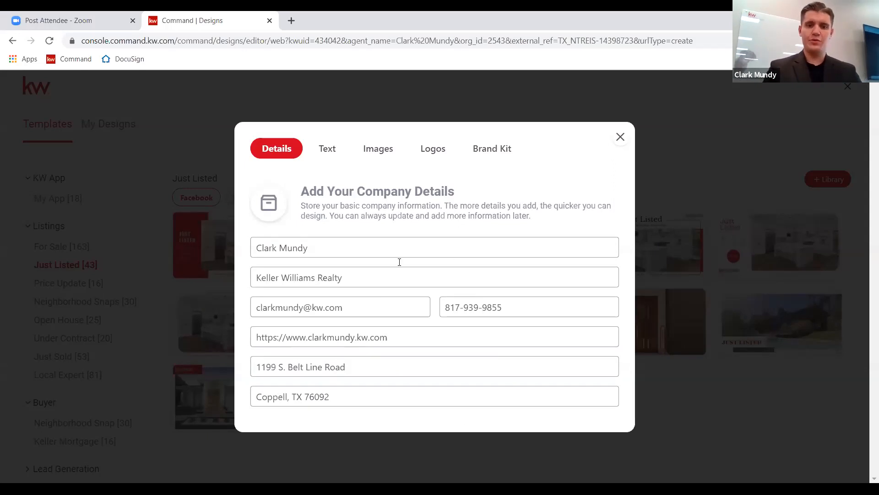
Switch between the Text, Images and Details tabs, ending on the stored images and backgrounds.
{"action": "left_click", "coordinate": [326, 148]}
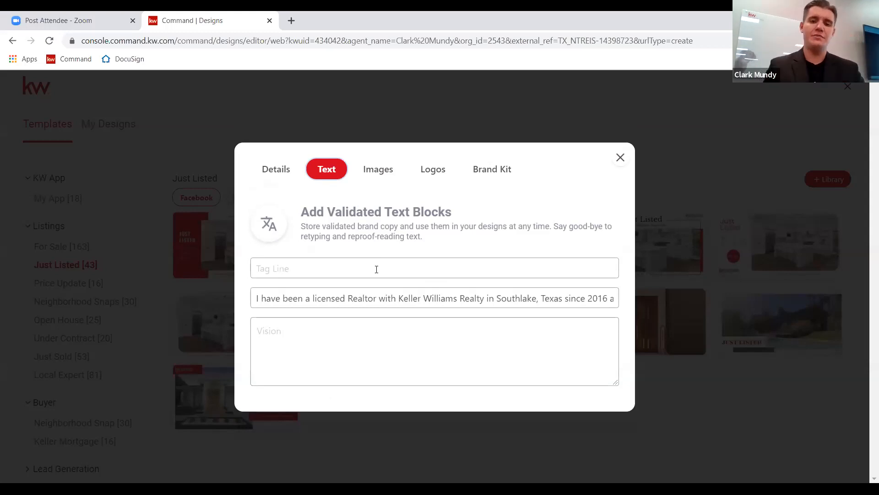
{"action": "left_click", "coordinate": [369, 173]}
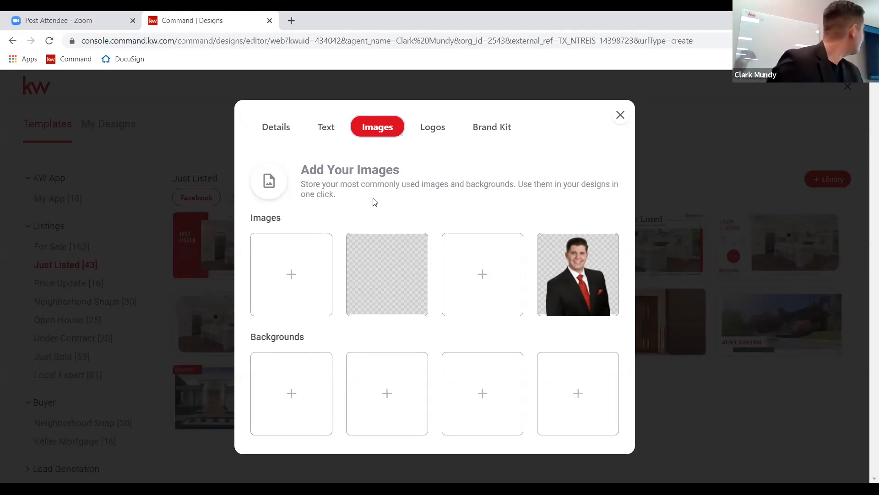
{"action": "left_click", "coordinate": [275, 126]}
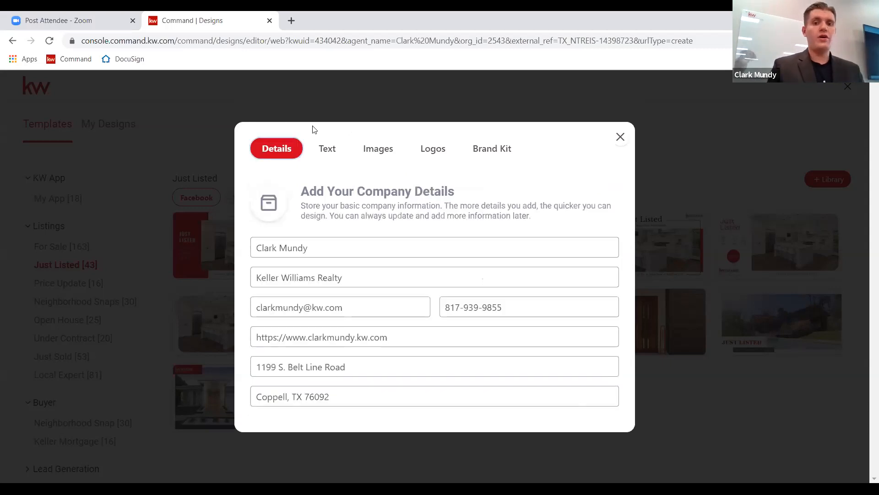
{"action": "left_click", "coordinate": [330, 150]}
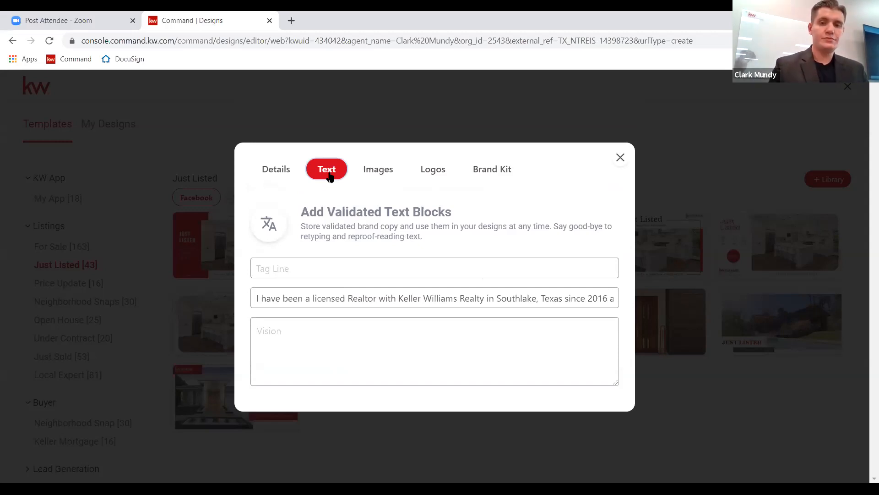
{"action": "left_click", "coordinate": [375, 178]}
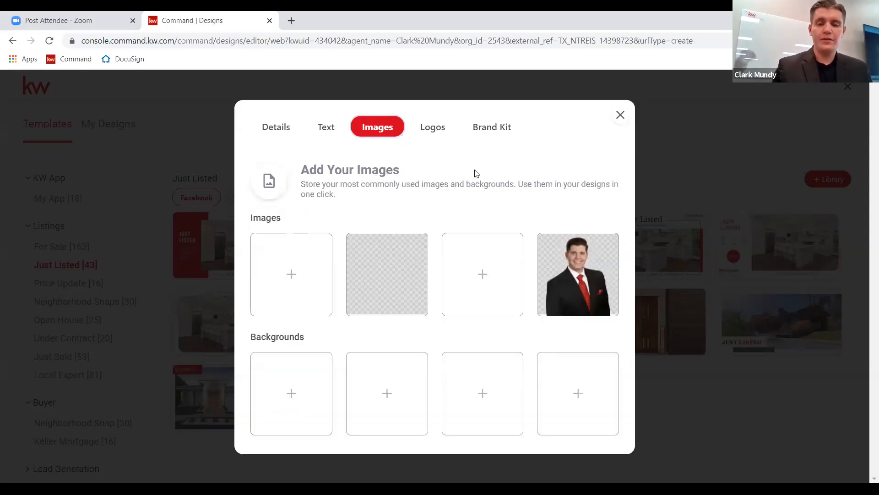
{"action": "mouse_move", "coordinate": [411, 246]}
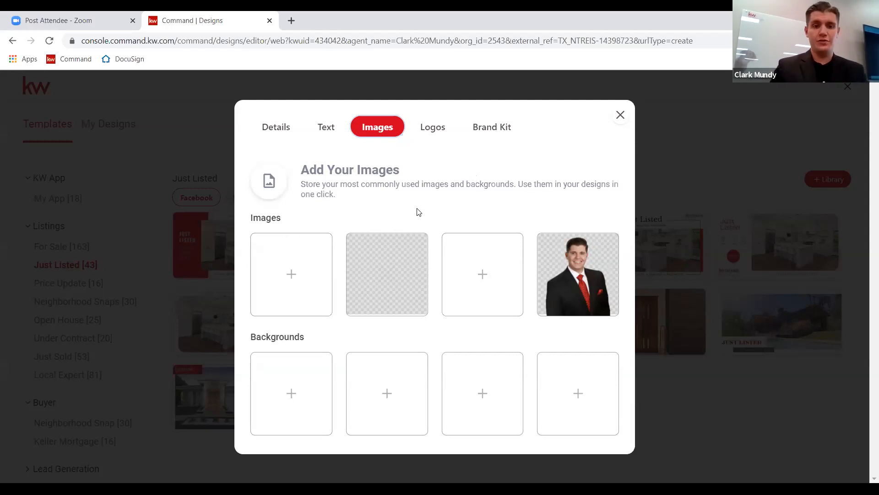
{"action": "left_click", "coordinate": [286, 282]}
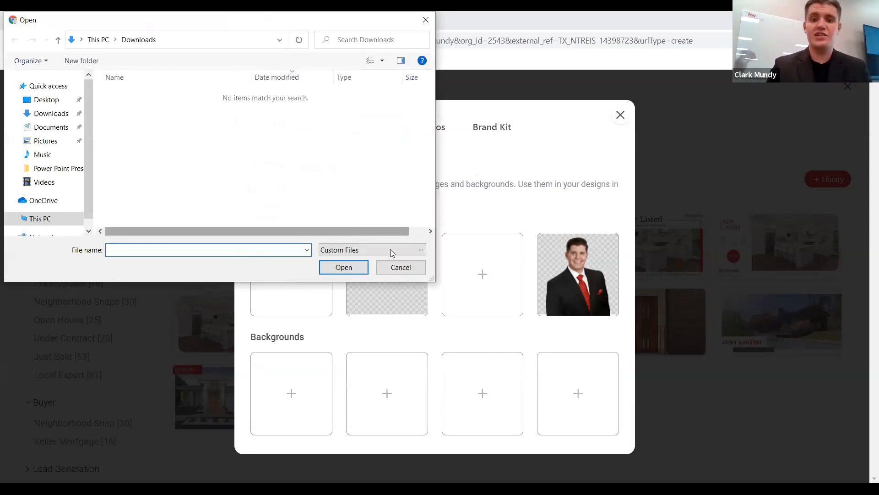
{"action": "left_click", "coordinate": [387, 269]}
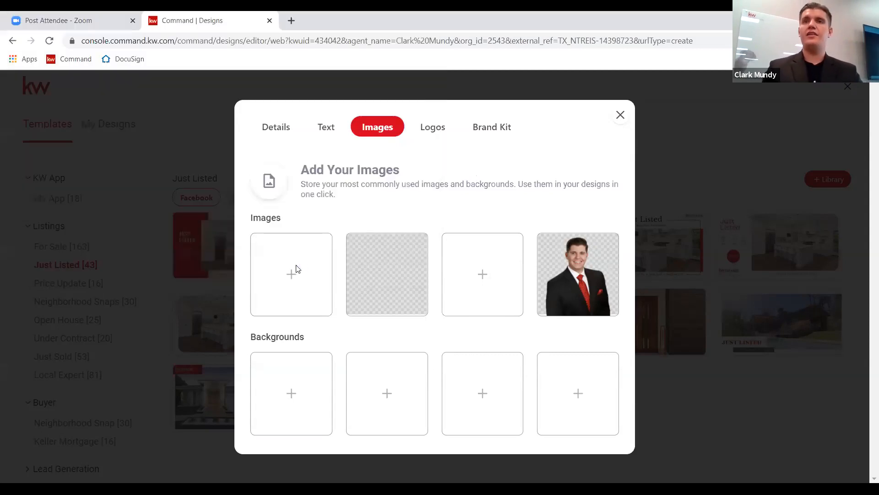
{"action": "left_click", "coordinate": [295, 270]}
{"action": "left_click", "coordinate": [395, 274]}
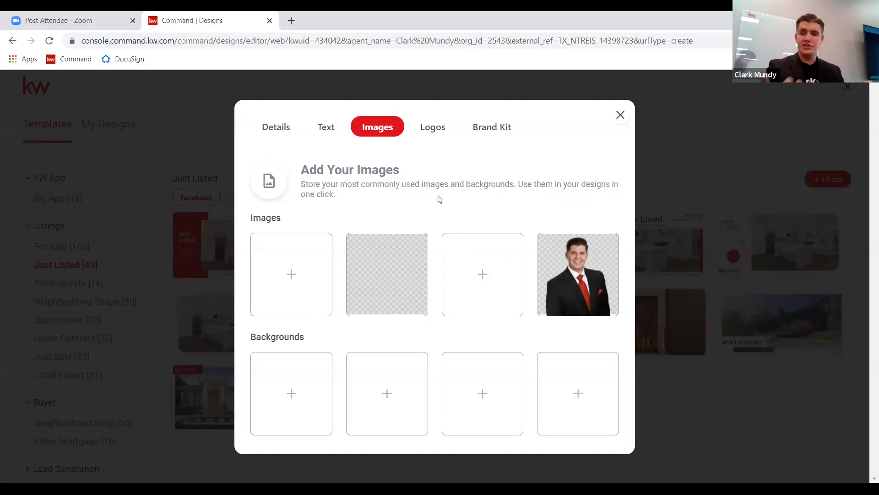
{"action": "mouse_move", "coordinate": [543, 255]}
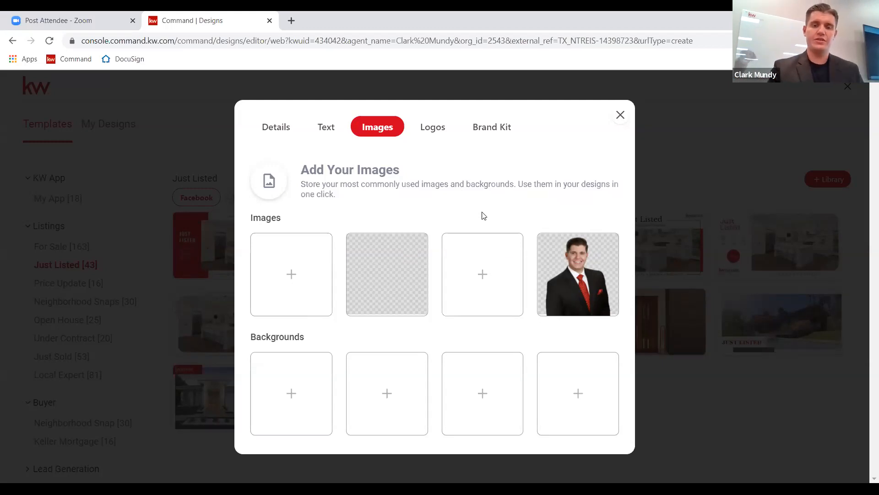
View the stored logos, then the Brand Kit colour and font setup.
{"action": "left_click", "coordinate": [434, 129]}
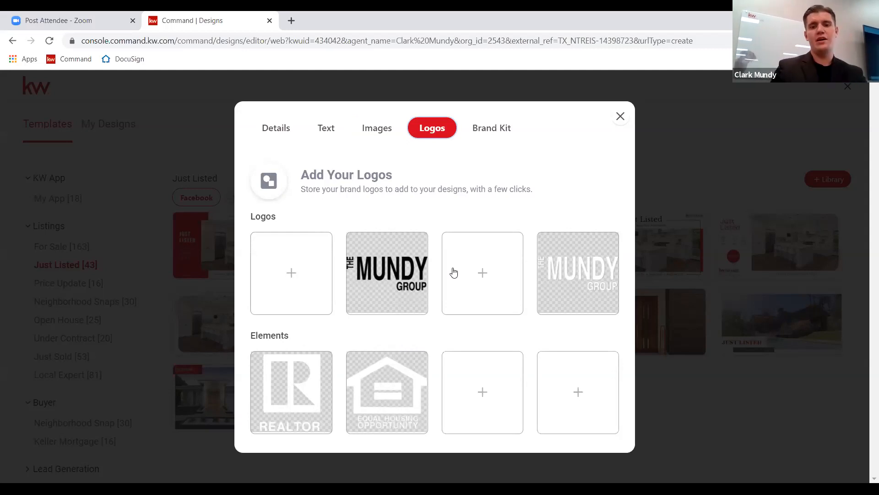
{"action": "left_click", "coordinate": [488, 132]}
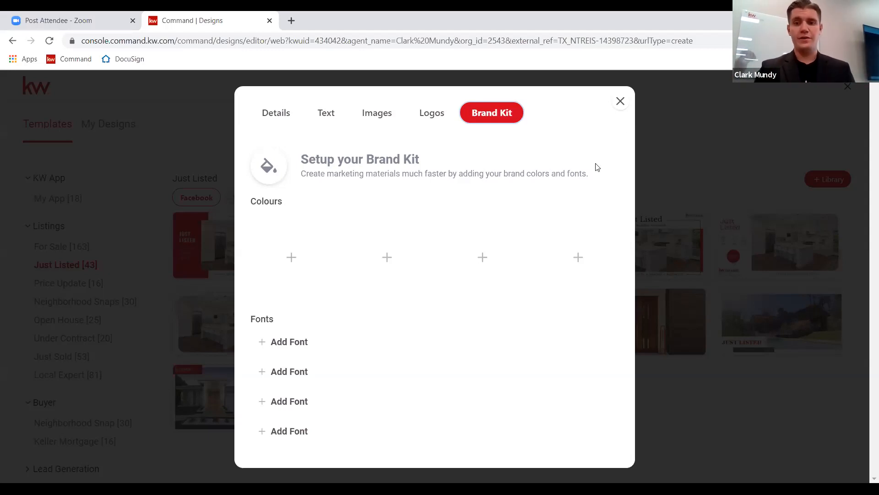
Close the company profile, then collapse and re-expand the Listings categories.
{"action": "left_click", "coordinate": [619, 103]}
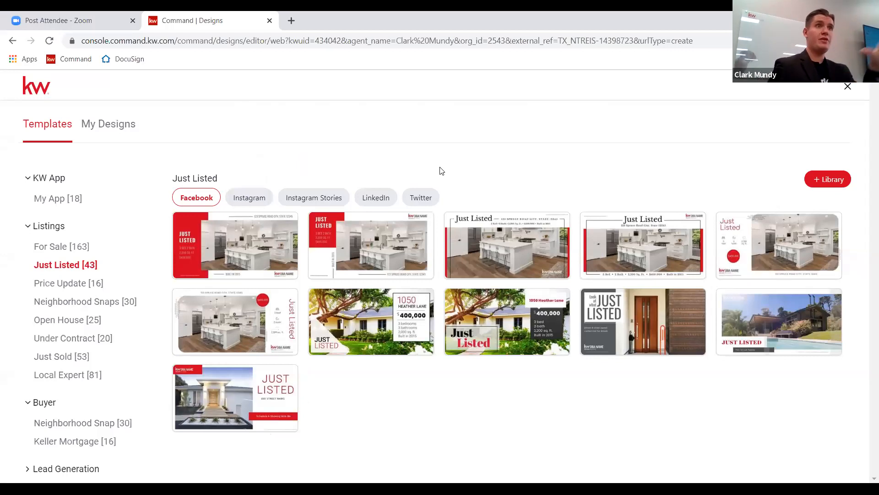
{"action": "left_click", "coordinate": [48, 232]}
{"action": "left_click", "coordinate": [46, 226]}
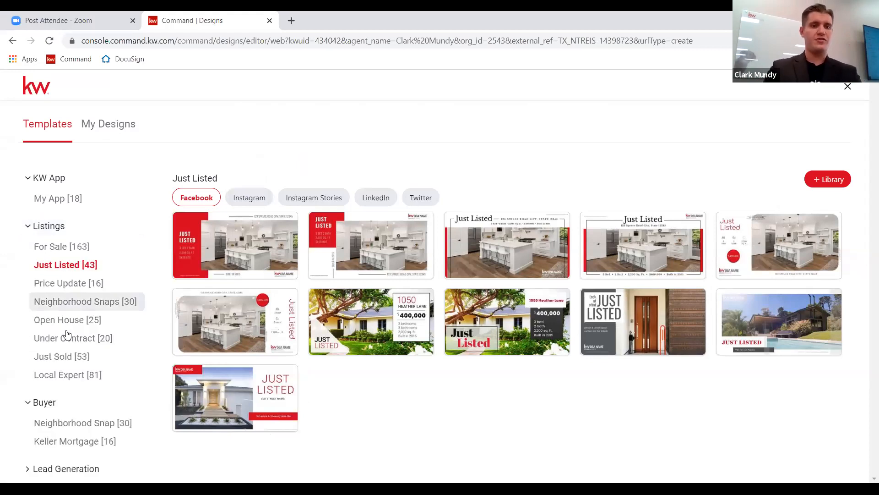
Open the For Sale templates and browse the Instagram, Instagram Stories, LinkedIn and Twitter filters.
{"action": "left_click", "coordinate": [79, 250]}
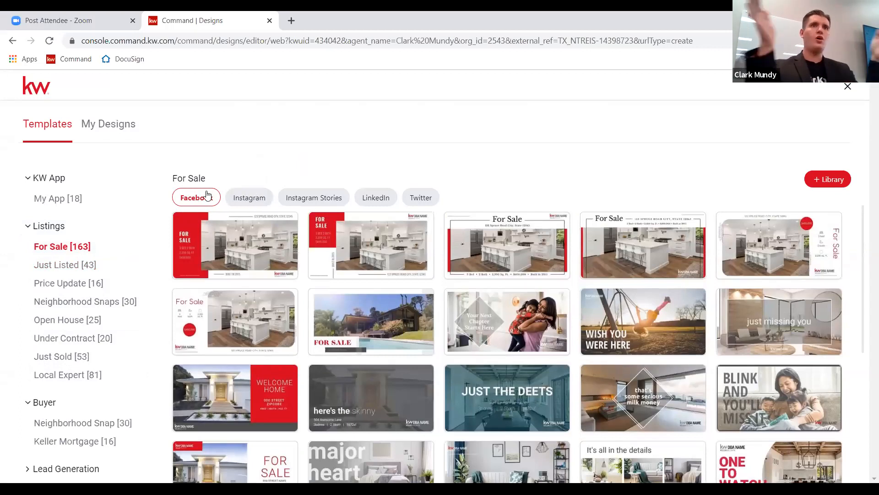
{"action": "left_click", "coordinate": [242, 195]}
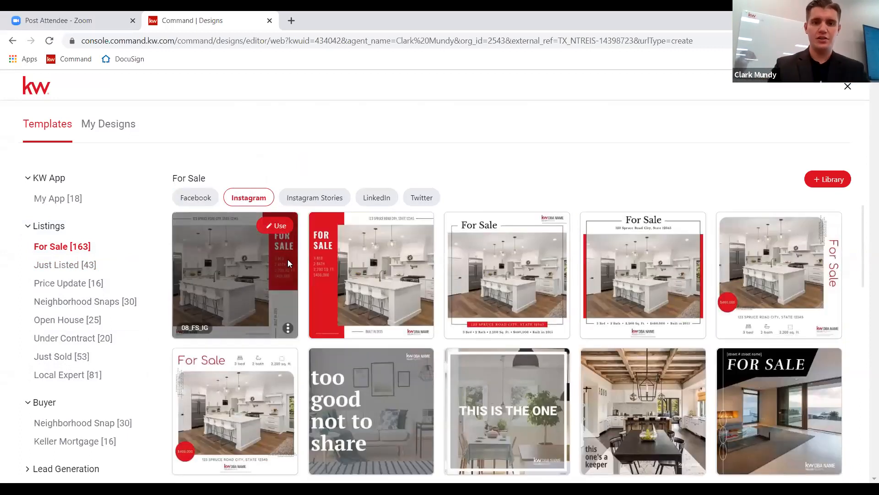
{"action": "left_click", "coordinate": [304, 198]}
{"action": "mouse_move", "coordinate": [221, 375]}
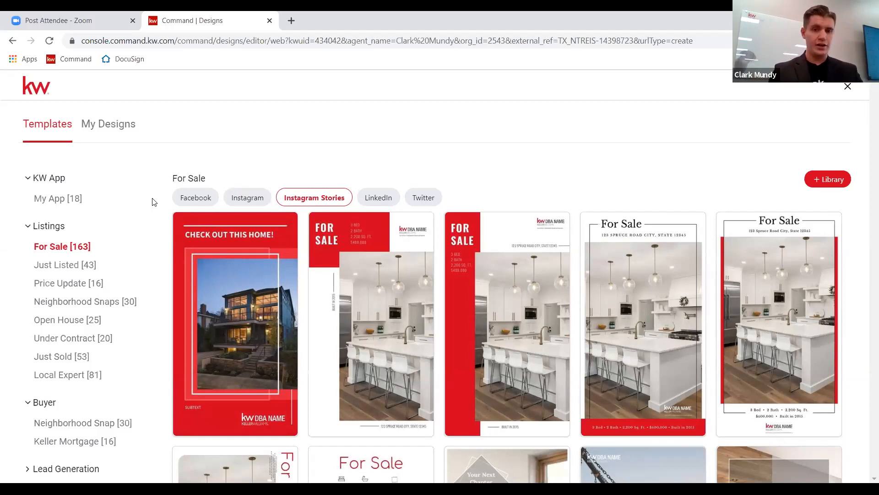
{"action": "left_click", "coordinate": [393, 198]}
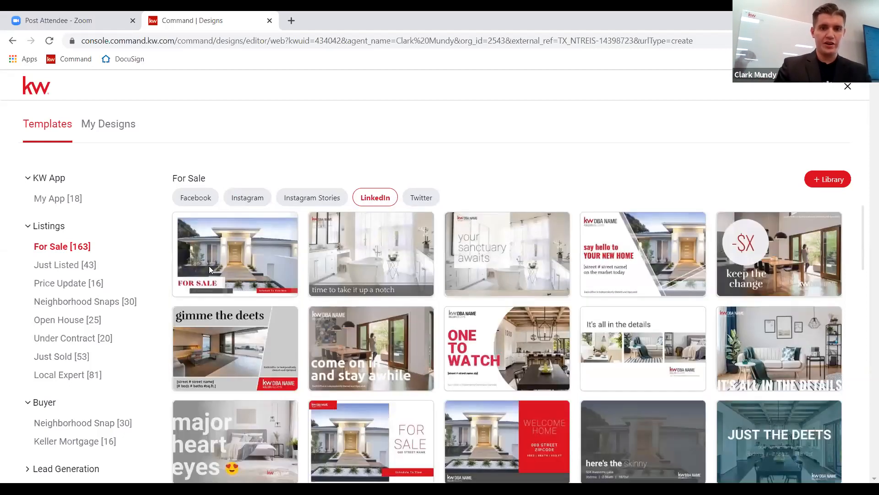
{"action": "mouse_move", "coordinate": [184, 232]}
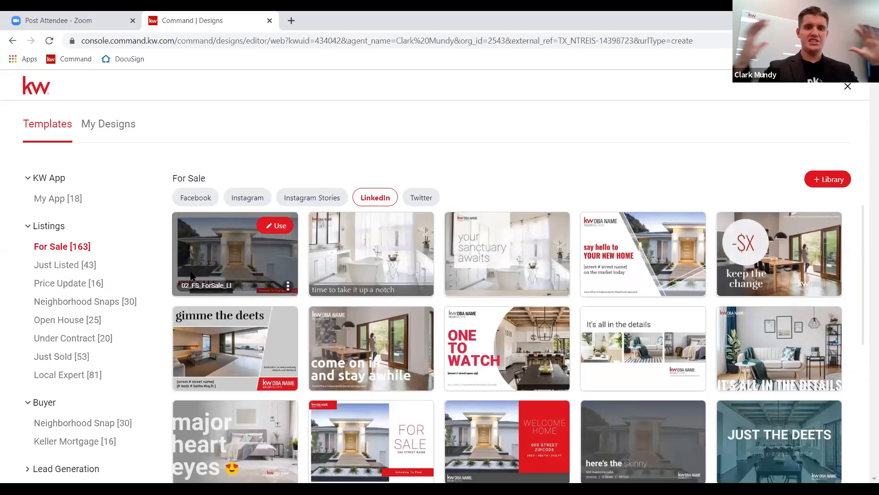
{"action": "left_click", "coordinate": [420, 200]}
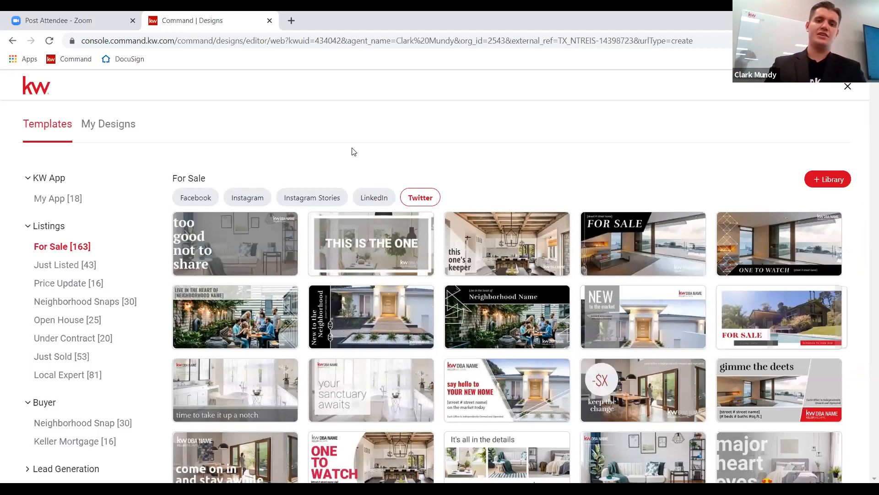
Filter the For Sale templates to Facebook, briefly comparing the Instagram versions first.
{"action": "left_click", "coordinate": [196, 199]}
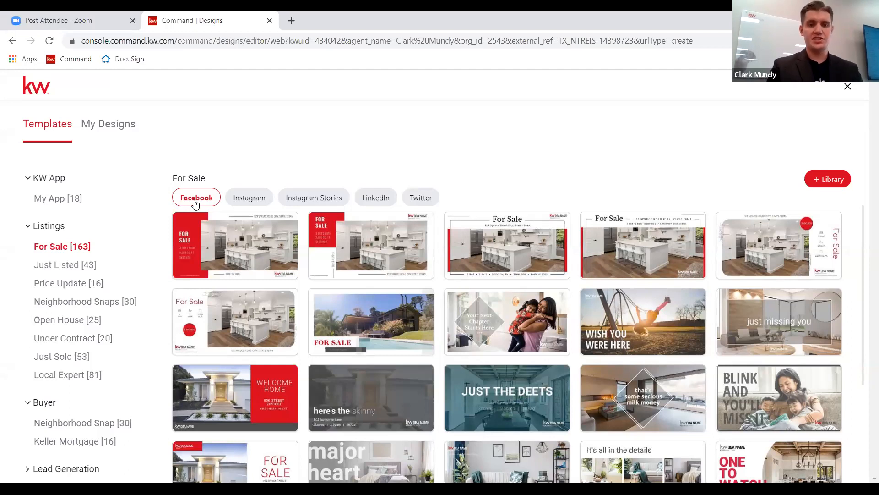
{"action": "left_click", "coordinate": [234, 198]}
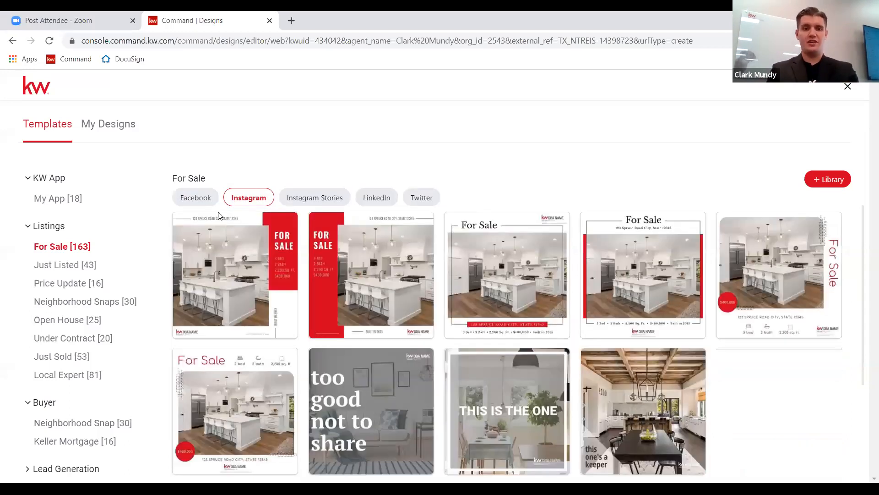
{"action": "left_click", "coordinate": [183, 200]}
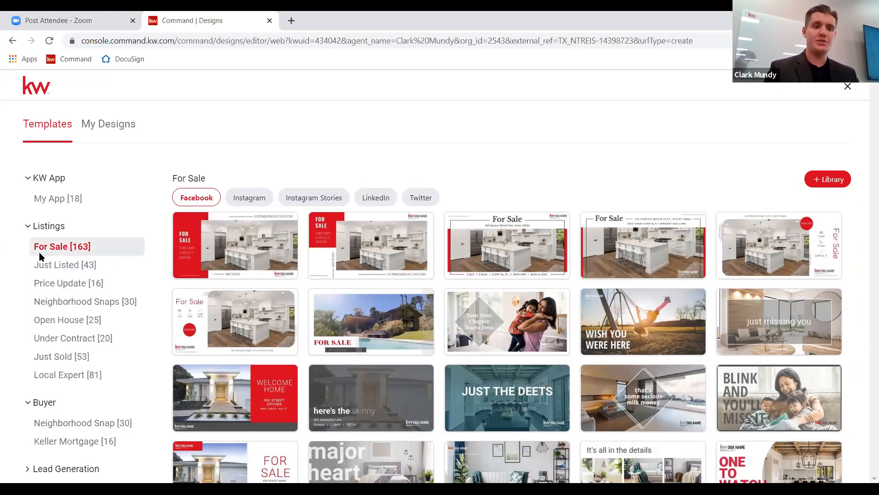
Switch the gallery to the Listings › Just Listed [43] Facebook designs.
{"action": "left_click", "coordinate": [49, 269]}
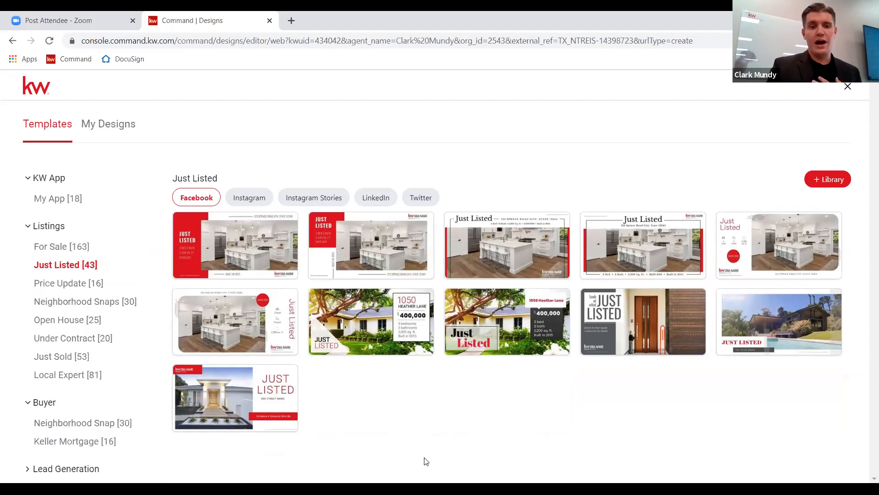
{"action": "mouse_move", "coordinate": [238, 260]}
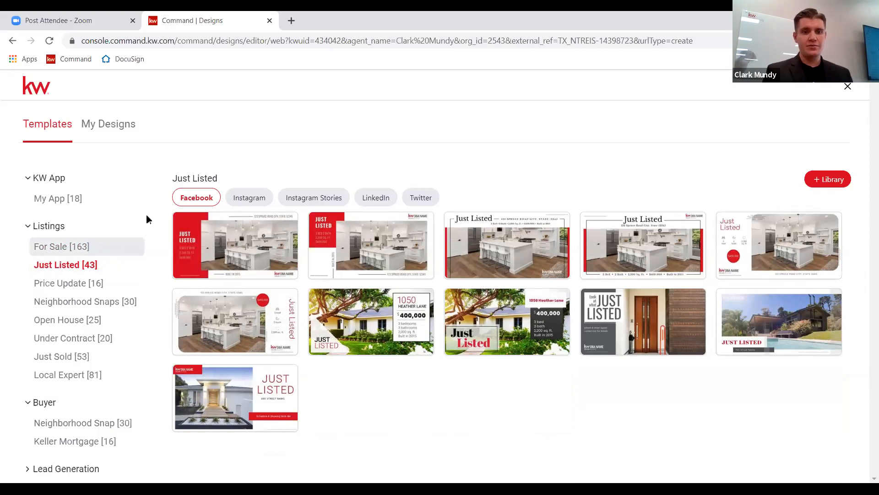
{"action": "mouse_move", "coordinate": [241, 233]}
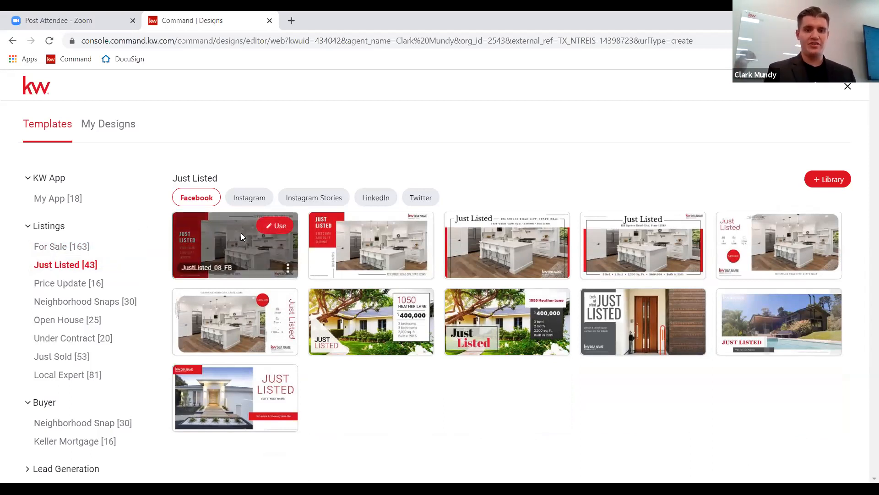
Start a new 1200x630px Facebook post from the JustListed_08_FB template.
{"action": "left_click", "coordinate": [272, 225]}
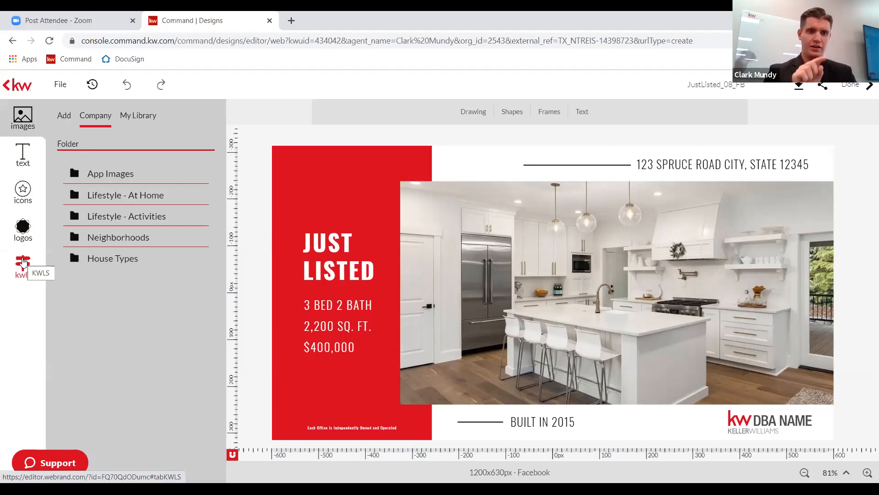
{"action": "left_click", "coordinate": [23, 262]}
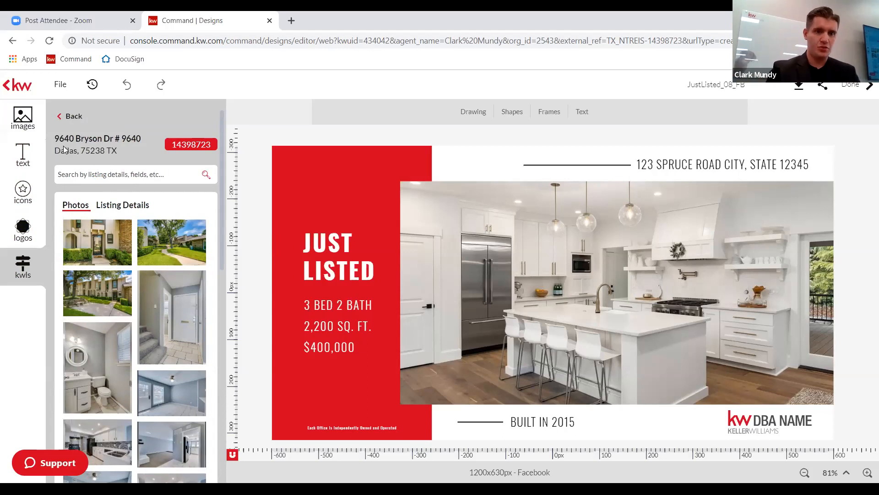
{"action": "left_click", "coordinate": [67, 117]}
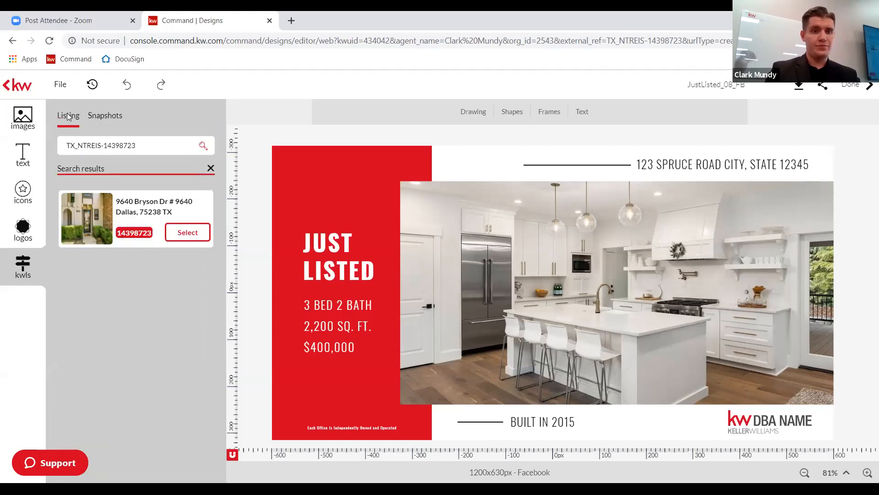
{"action": "triple_click", "coordinate": [144, 142]}
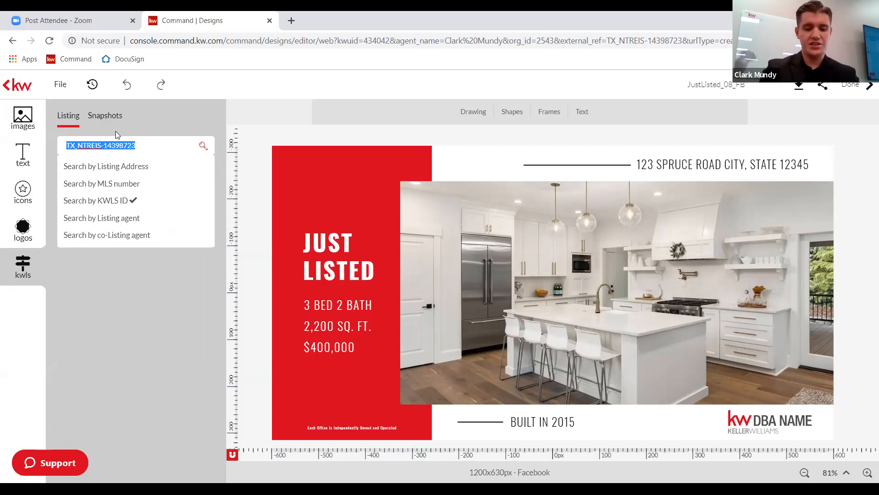
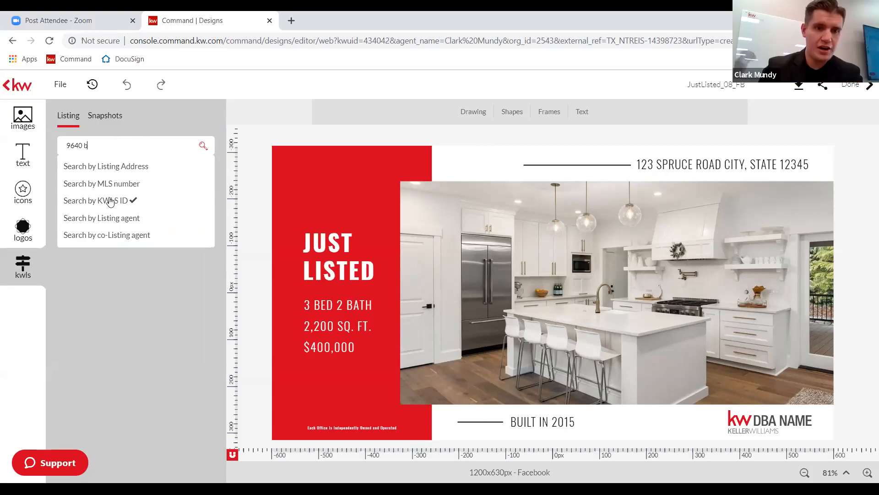
{"action": "left_click", "coordinate": [120, 167]}
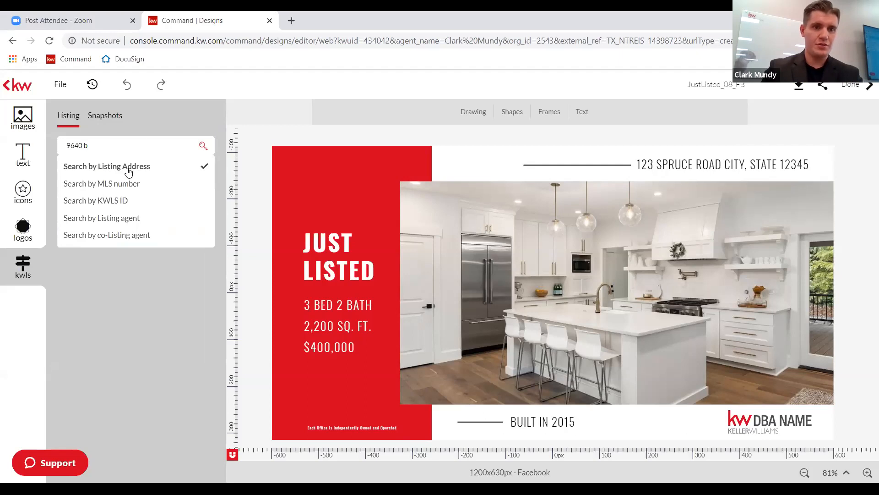
{"action": "left_click", "coordinate": [96, 146]}
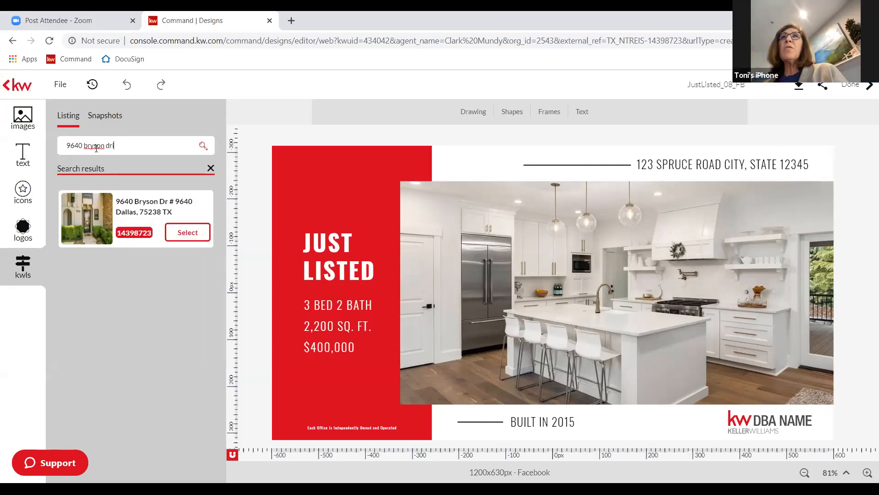
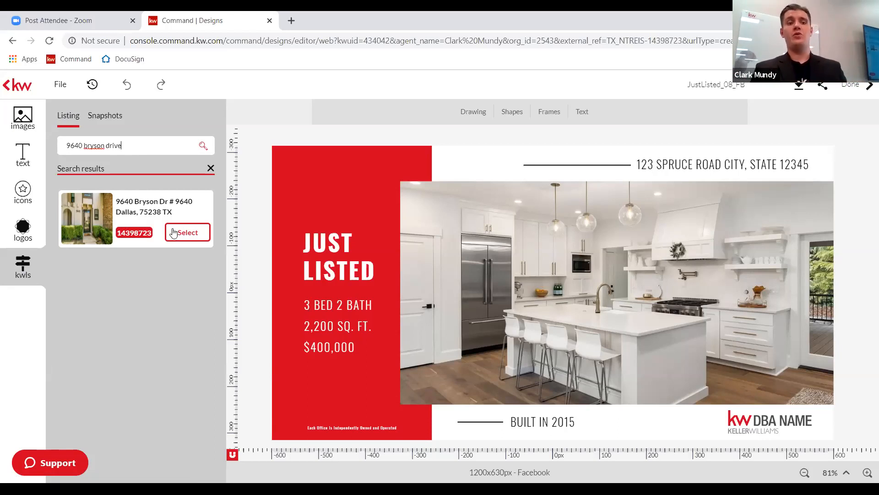
{"action": "left_click", "coordinate": [128, 144]}
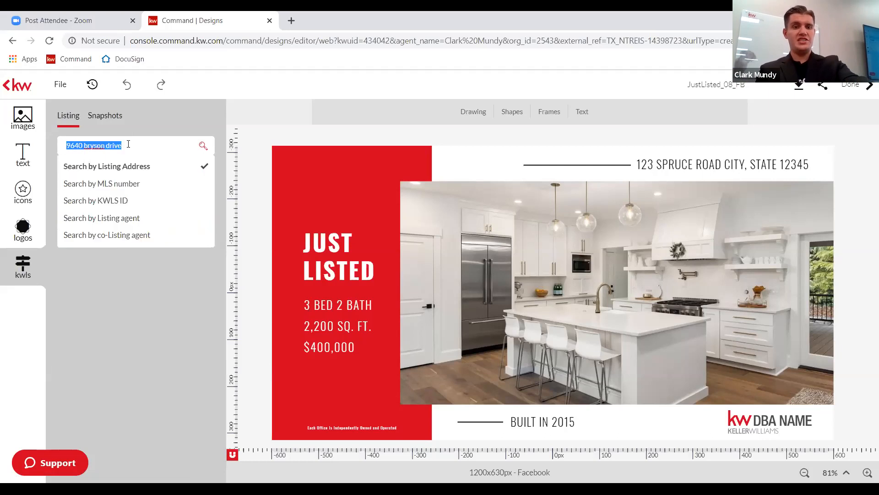
{"action": "left_click", "coordinate": [145, 345]}
{"action": "left_click", "coordinate": [174, 150]}
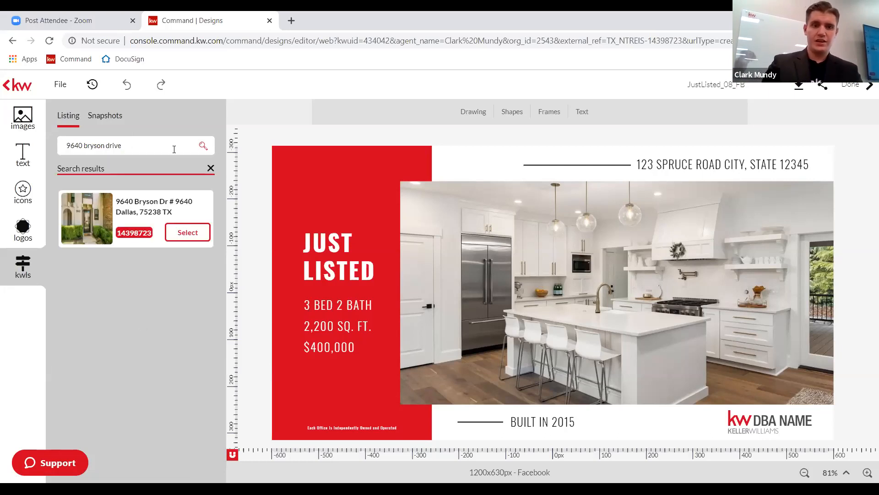
{"action": "left_click", "coordinate": [179, 233]}
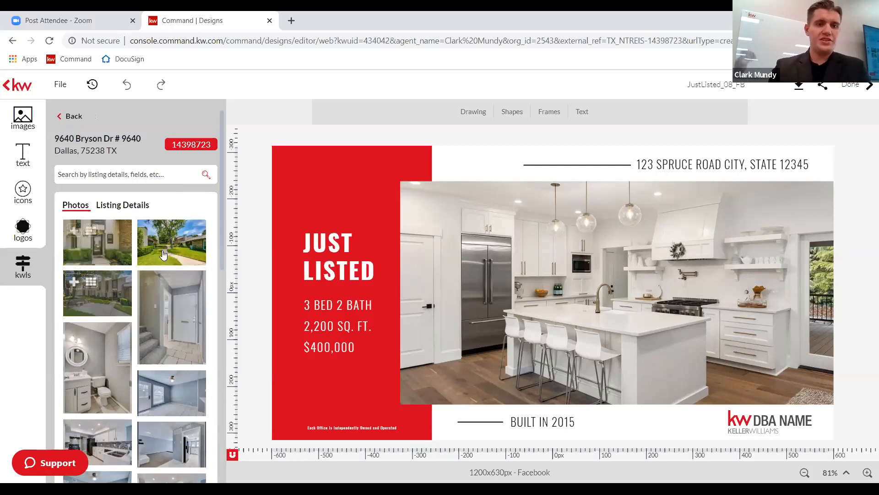
{"action": "mouse_move", "coordinate": [184, 253]}
{"action": "mouse_move", "coordinate": [155, 298]}
{"action": "scroll", "coordinate": [155, 298], "scroll_direction": "down", "scroll_amount": 1}
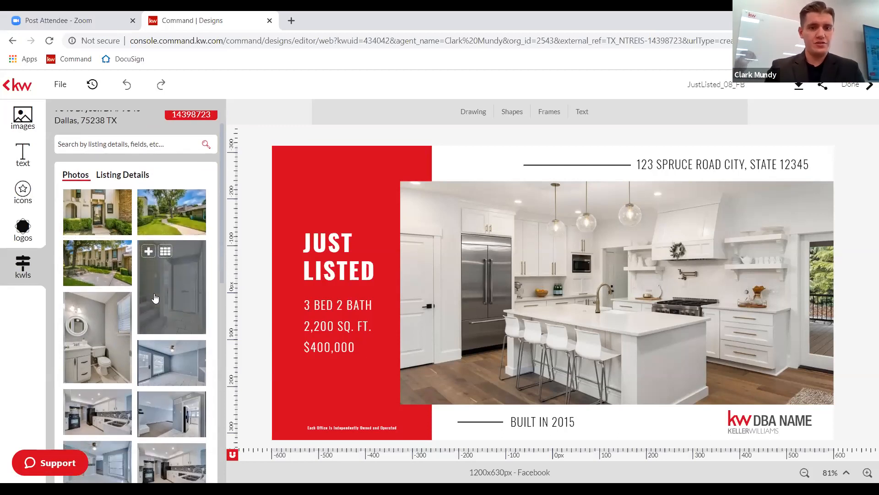
{"action": "scroll", "coordinate": [155, 298], "scroll_direction": "down", "scroll_amount": 4}
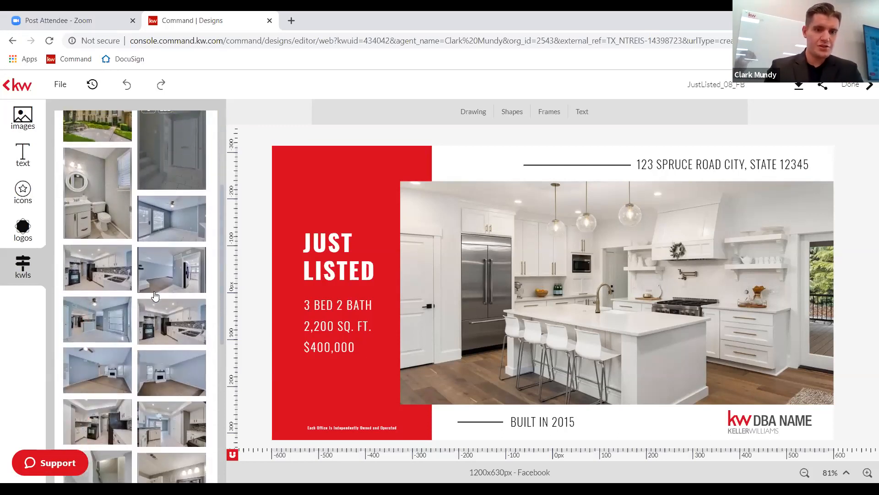
{"action": "scroll", "coordinate": [155, 297], "scroll_direction": "down", "scroll_amount": 3}
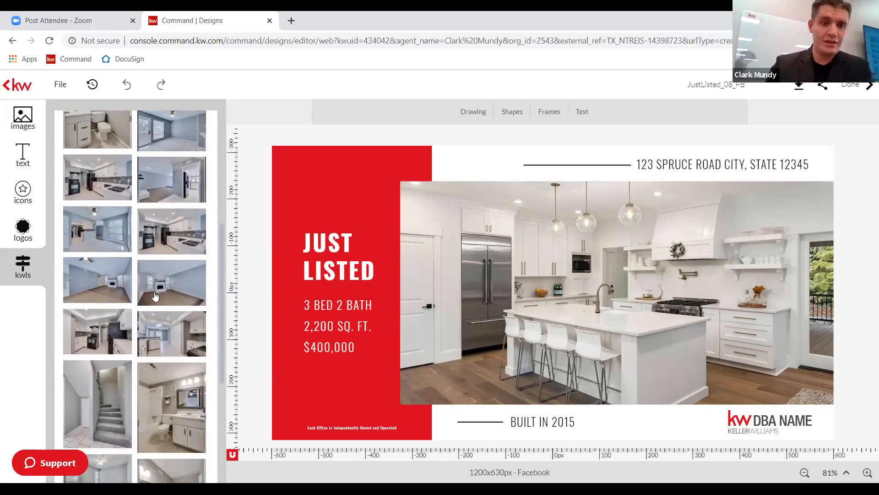
{"action": "scroll", "coordinate": [155, 297], "scroll_direction": "up", "scroll_amount": 10}
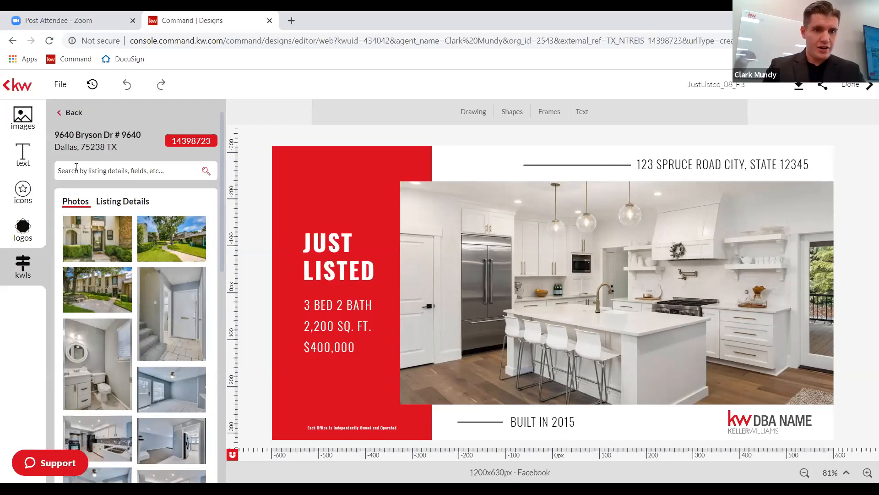
View the Bryson Drive listing details: For Sale, Active, Residential Condominium, $210,000 USD.
{"action": "left_click", "coordinate": [130, 205]}
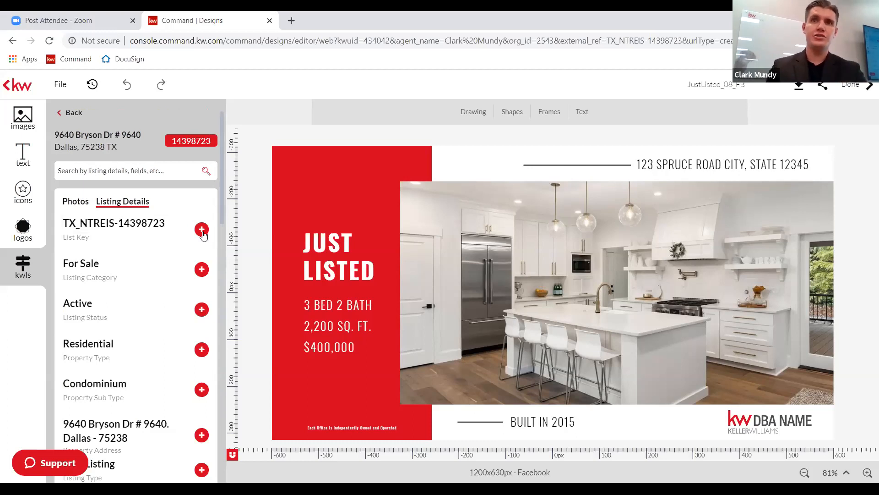
{"action": "scroll", "coordinate": [154, 335], "scroll_direction": "down", "scroll_amount": 1}
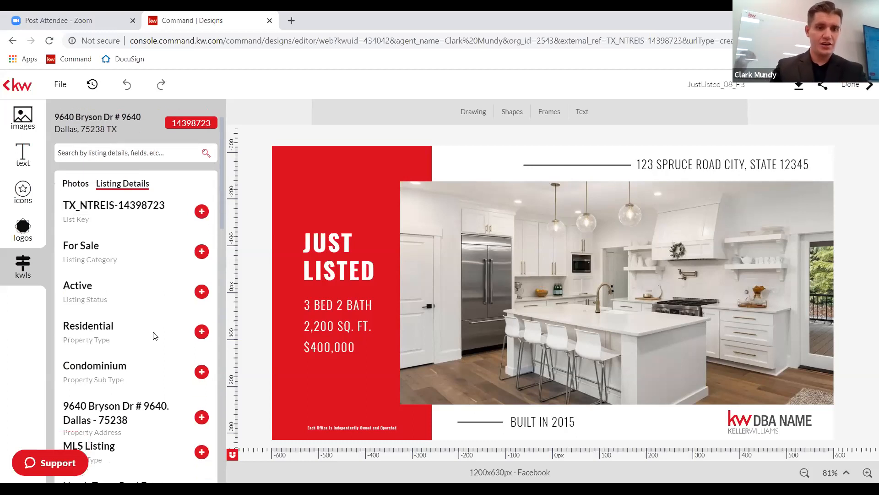
{"action": "scroll", "coordinate": [154, 336], "scroll_direction": "down", "scroll_amount": 1}
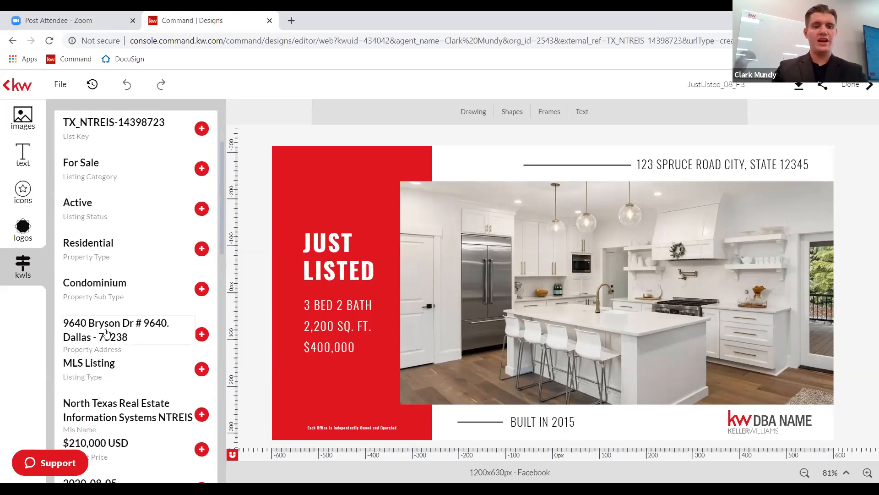
Add the listing's Property Address as a text box, move it to the top, and select its text.
{"action": "left_click", "coordinate": [201, 334]}
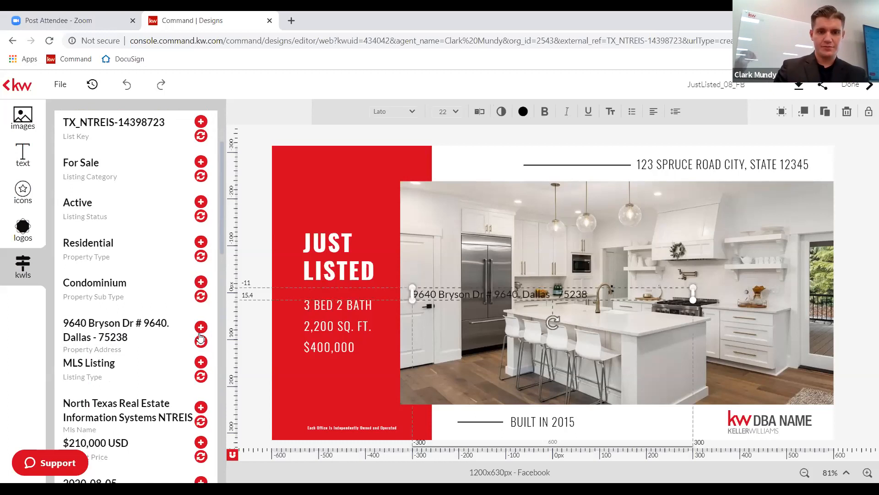
{"action": "left_click_drag", "start_coordinate": [521, 288], "coordinate": [540, 154]}
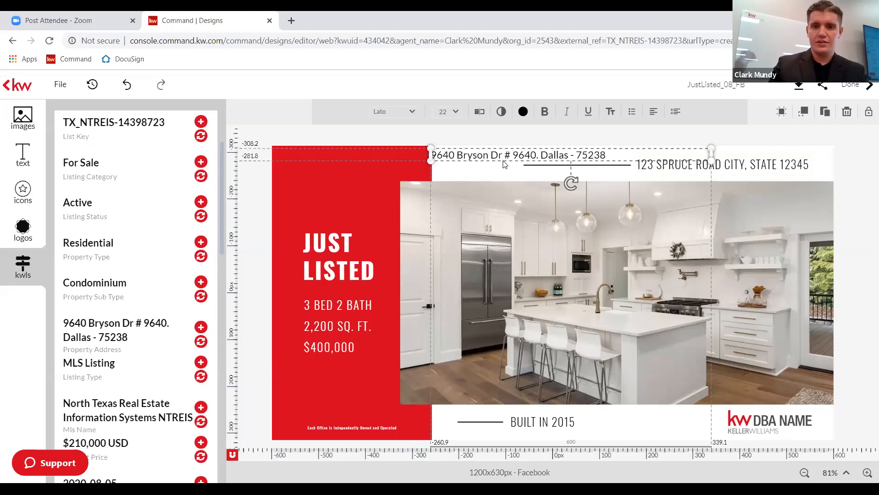
{"action": "double_click", "coordinate": [604, 154]}
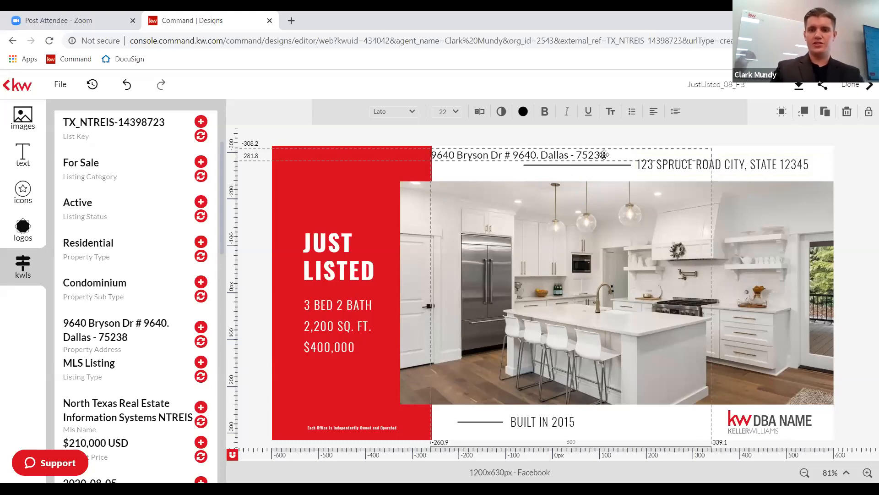
{"action": "key", "text": "ctrl+a"}
{"action": "mouse_move", "coordinate": [598, 155]}
{"action": "left_mouse_down"}
{"action": "mouse_move", "coordinate": [572, 155]}
{"action": "mouse_move", "coordinate": [615, 156]}
{"action": "left_mouse_up"}
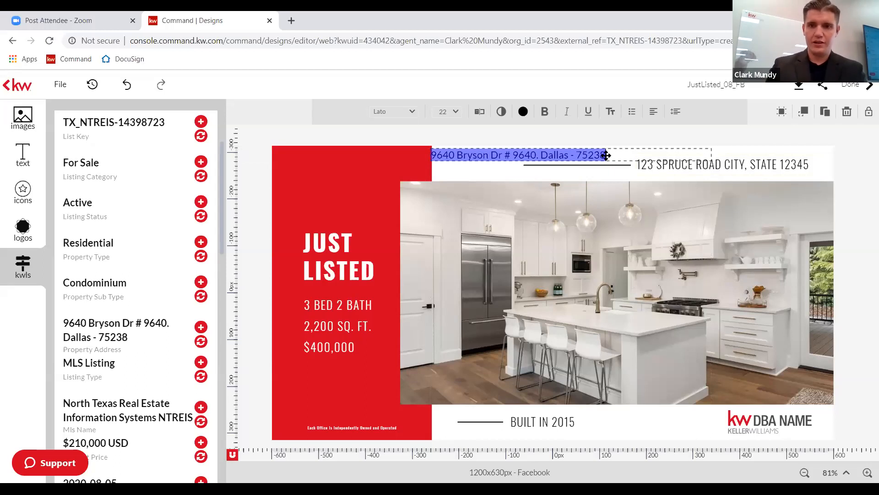
{"action": "left_click", "coordinate": [597, 156]}
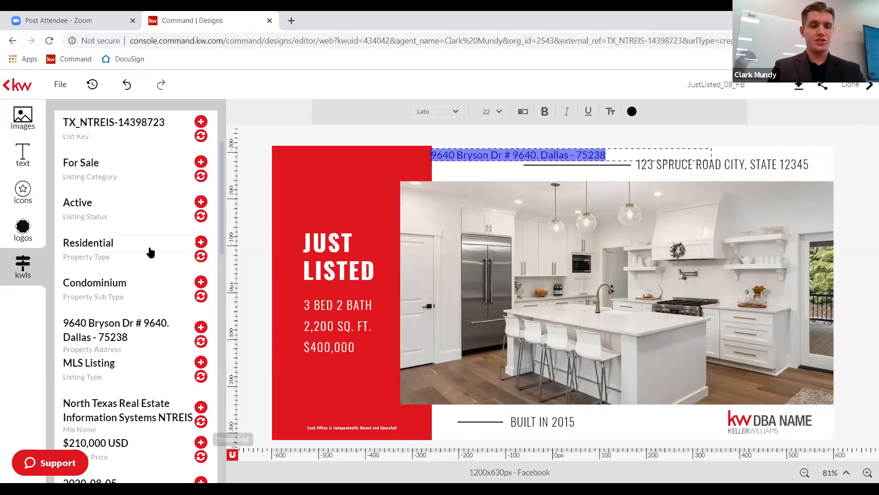
{"action": "scroll", "coordinate": [130, 193], "scroll_direction": "up", "scroll_amount": 3}
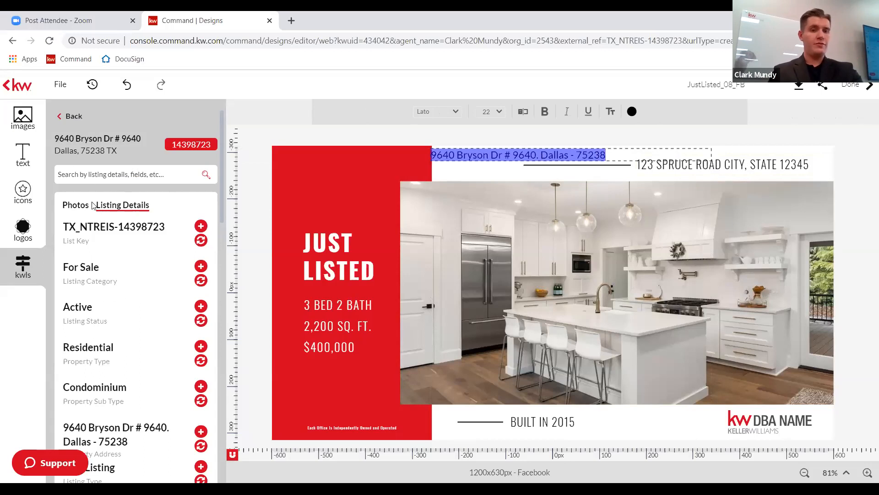
{"action": "left_click", "coordinate": [72, 205]}
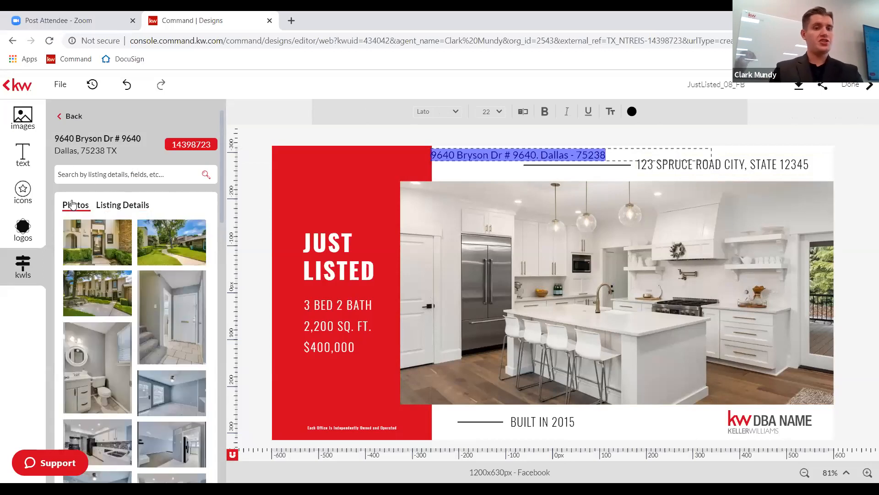
{"action": "left_click", "coordinate": [117, 209]}
{"action": "scroll", "coordinate": [133, 317], "scroll_direction": "down", "scroll_amount": 1}
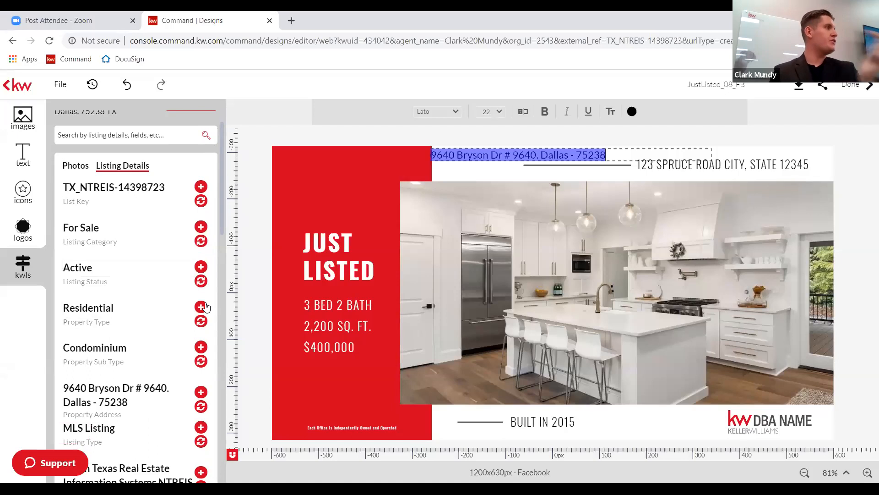
{"action": "scroll", "coordinate": [179, 333], "scroll_direction": "down", "scroll_amount": 3}
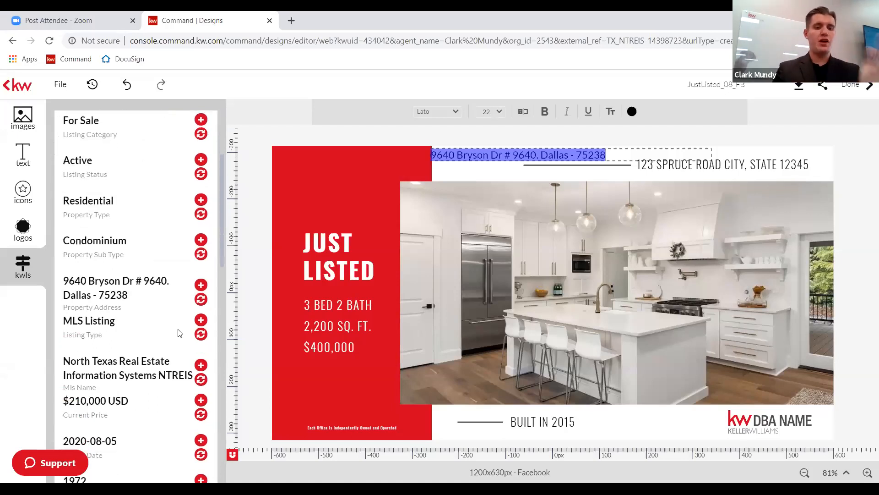
{"action": "scroll", "coordinate": [179, 333], "scroll_direction": "down", "scroll_amount": 1}
{"action": "scroll", "coordinate": [179, 333], "scroll_direction": "down", "scroll_amount": 2}
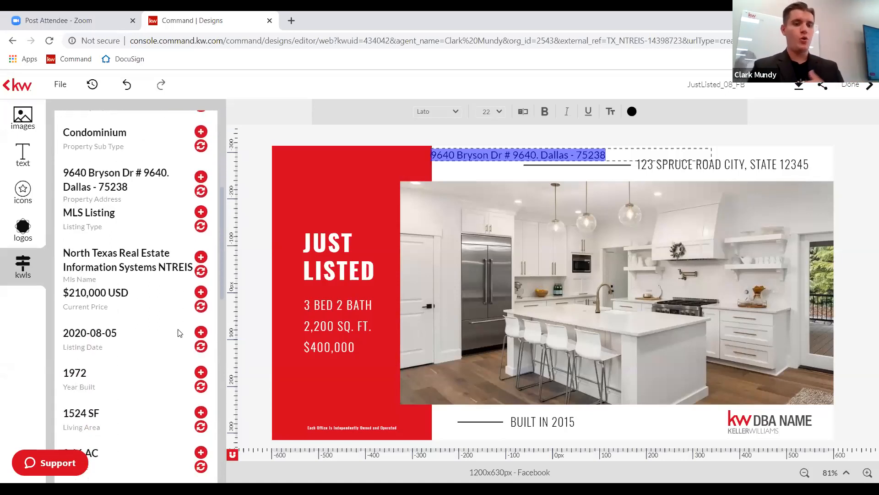
{"action": "scroll", "coordinate": [179, 333], "scroll_direction": "down", "scroll_amount": 1}
{"action": "scroll", "coordinate": [179, 332], "scroll_direction": "down", "scroll_amount": 3}
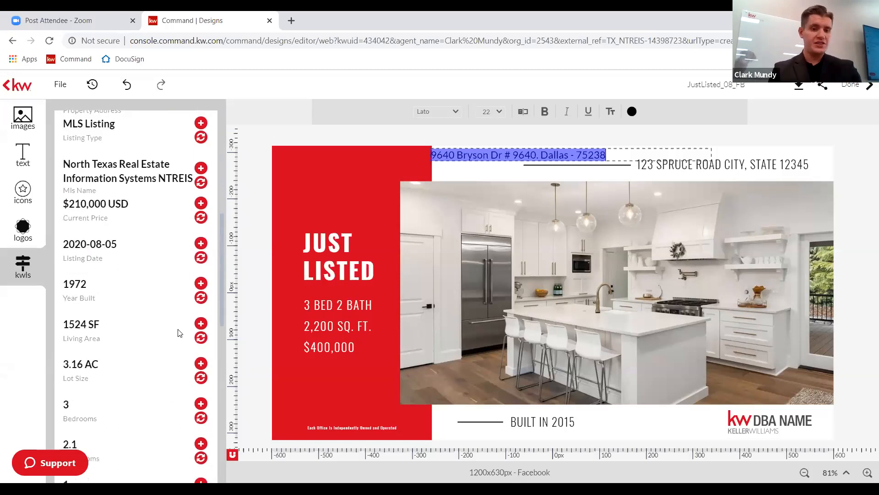
{"action": "scroll", "coordinate": [178, 333], "scroll_direction": "down", "scroll_amount": 3}
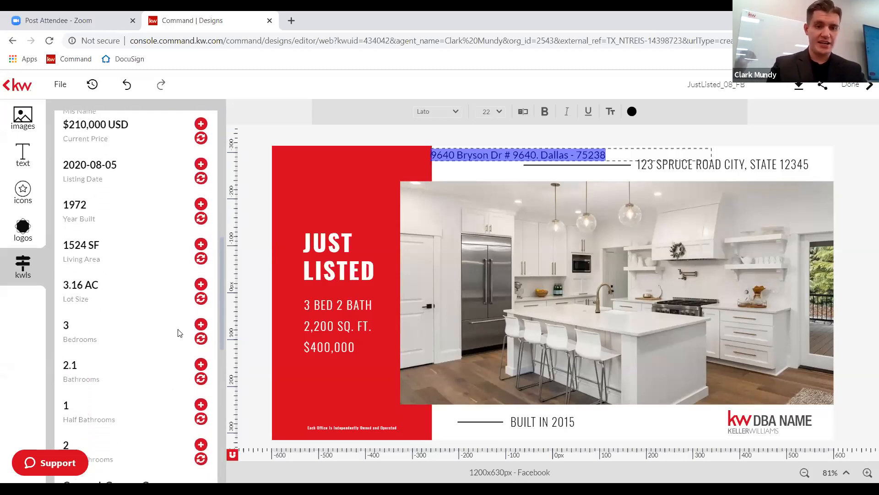
{"action": "scroll", "coordinate": [179, 333], "scroll_direction": "down", "scroll_amount": 5}
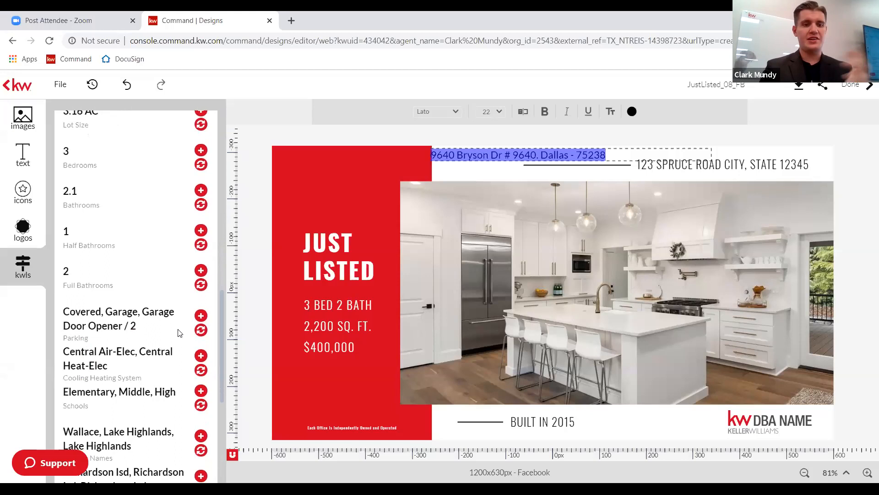
{"action": "scroll", "coordinate": [179, 333], "scroll_direction": "down", "scroll_amount": 2}
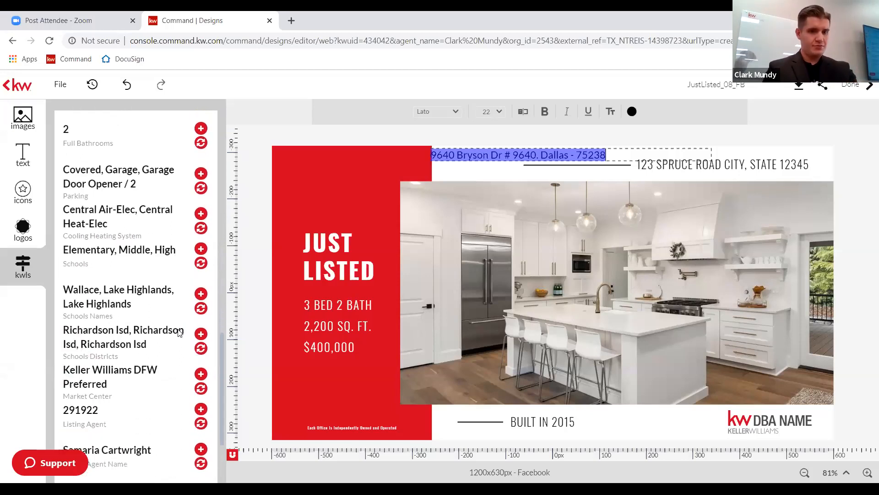
{"action": "scroll", "coordinate": [178, 333], "scroll_direction": "down", "scroll_amount": 2}
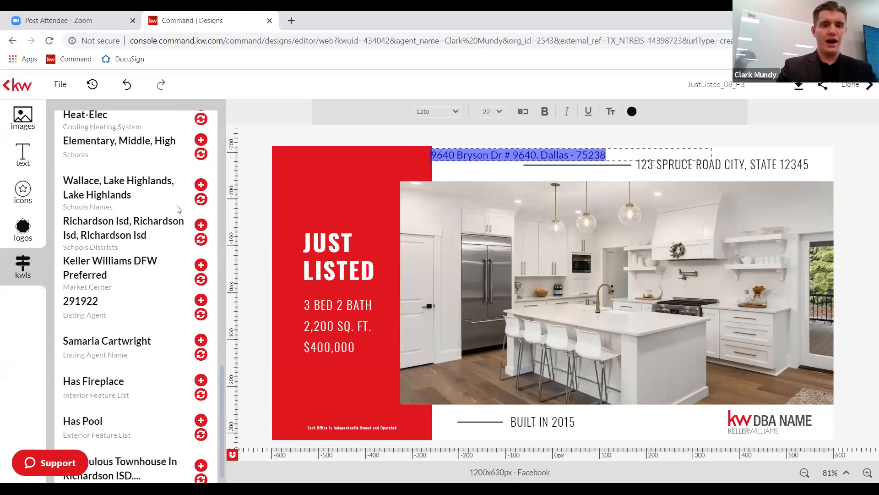
{"action": "scroll", "coordinate": [144, 236], "scroll_direction": "up", "scroll_amount": 4}
{"action": "scroll", "coordinate": [144, 236], "scroll_direction": "up", "scroll_amount": 10}
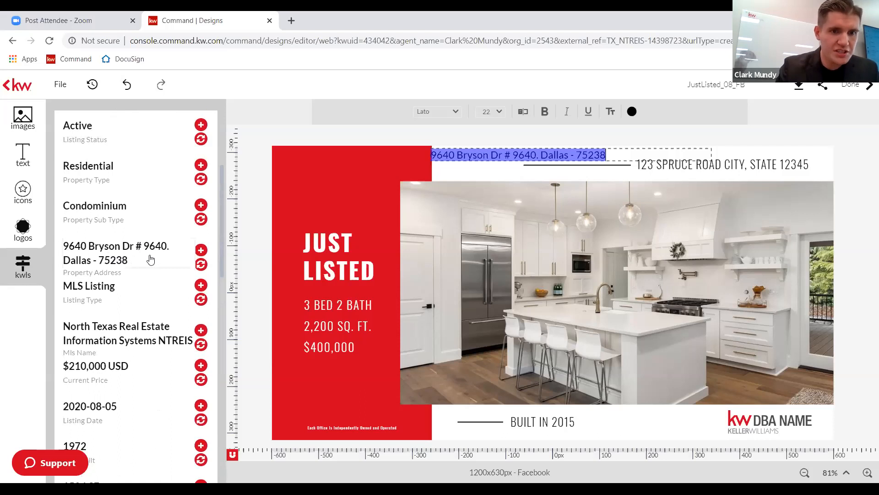
Delete the added Bryson Drive address box and select the template's 123 SPRUCE ROAD line.
{"action": "left_click", "coordinate": [561, 149]}
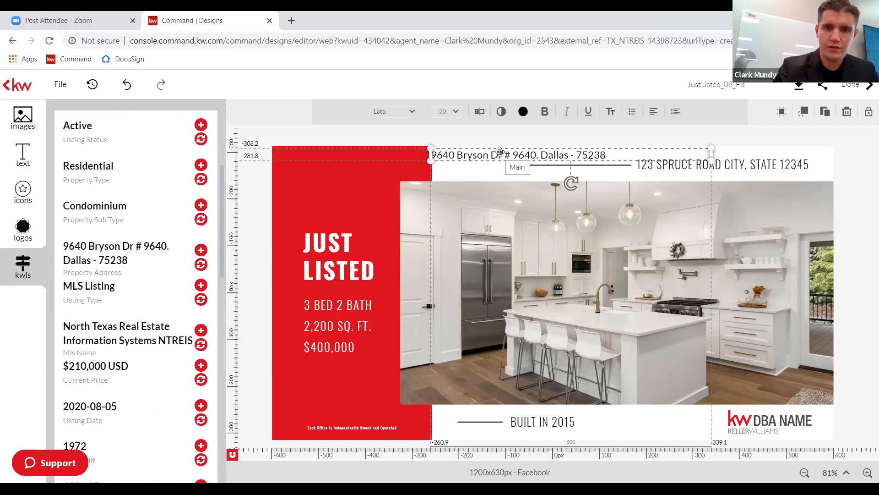
{"action": "key", "text": "Delete"}
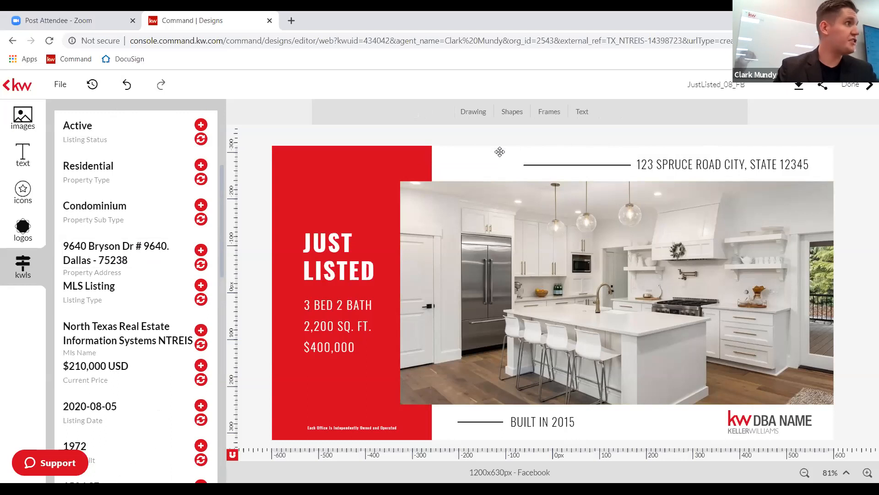
{"action": "left_click", "coordinate": [464, 136]}
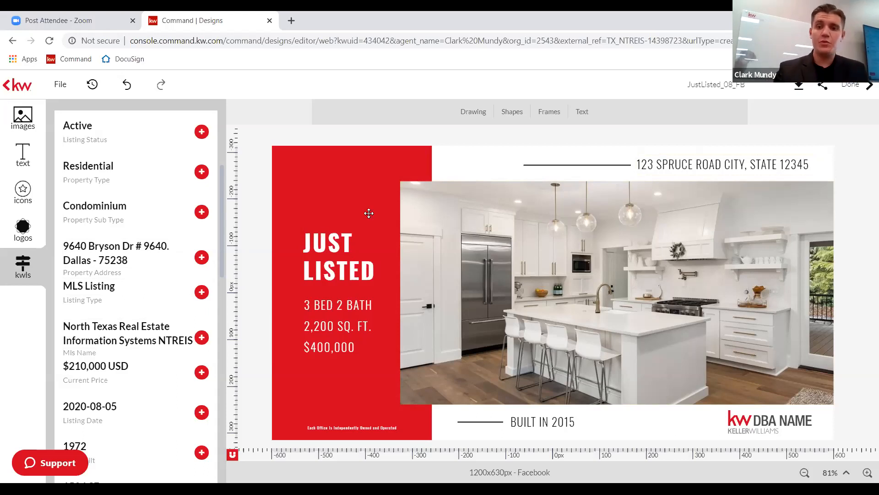
{"action": "left_click", "coordinate": [728, 165]}
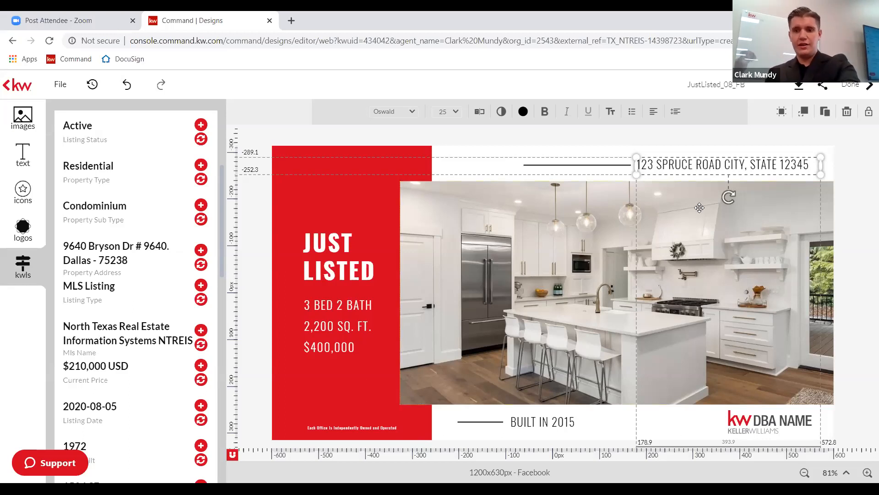
{"action": "left_click", "coordinate": [686, 195]}
{"action": "left_click", "coordinate": [670, 164]}
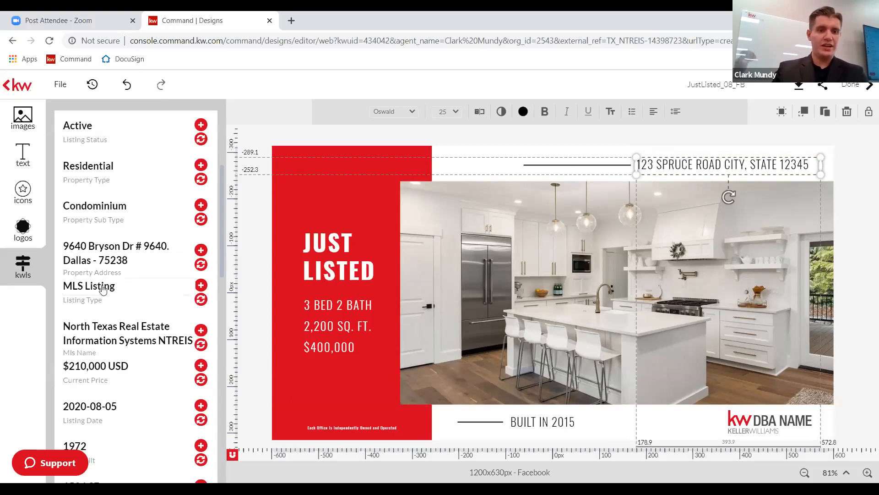
{"action": "left_click", "coordinate": [201, 265]}
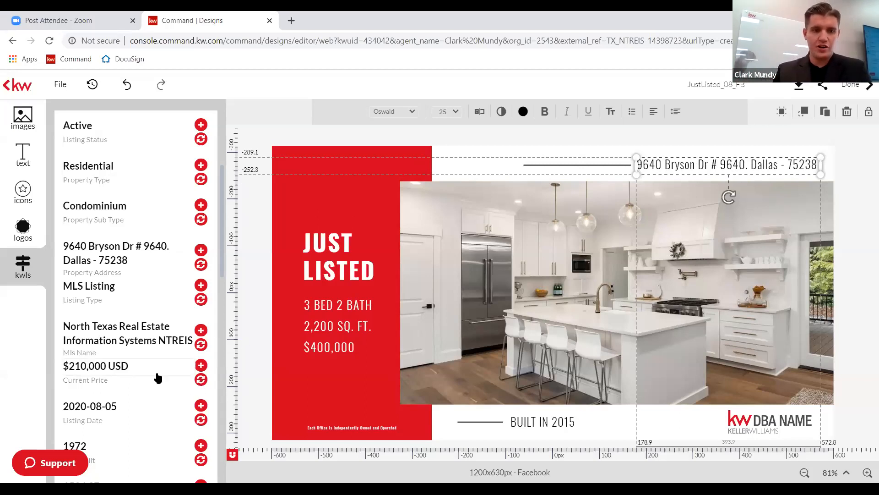
{"action": "left_click", "coordinate": [202, 384]}
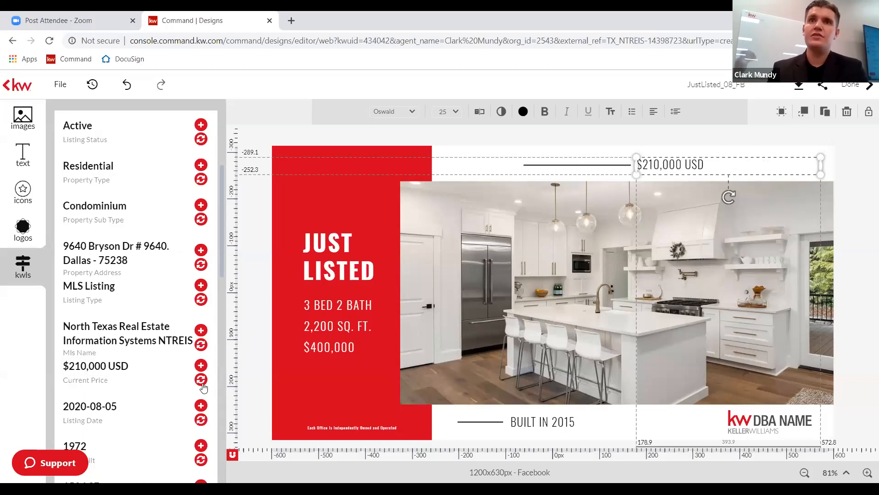
{"action": "left_click", "coordinate": [475, 156]}
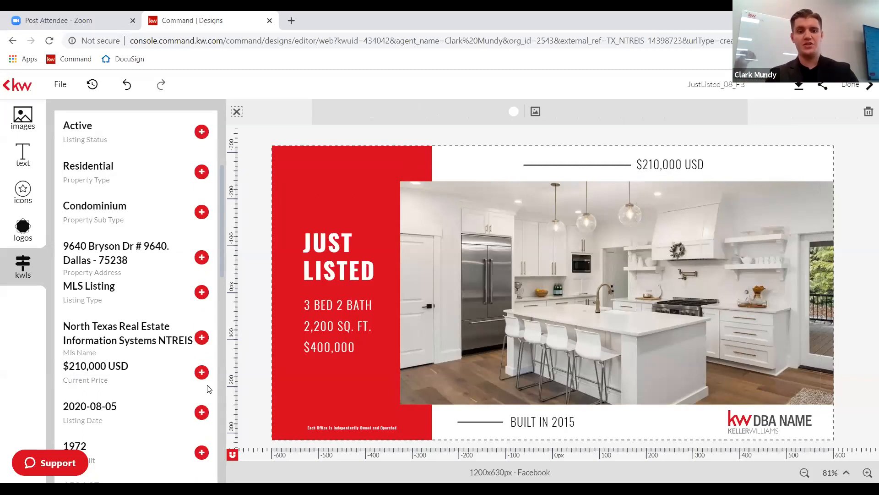
{"action": "left_click", "coordinate": [665, 164]}
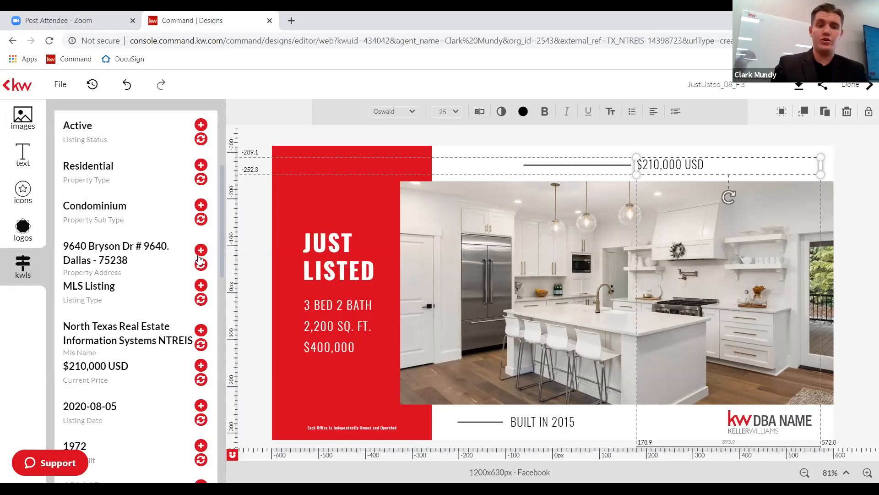
{"action": "left_click", "coordinate": [201, 266]}
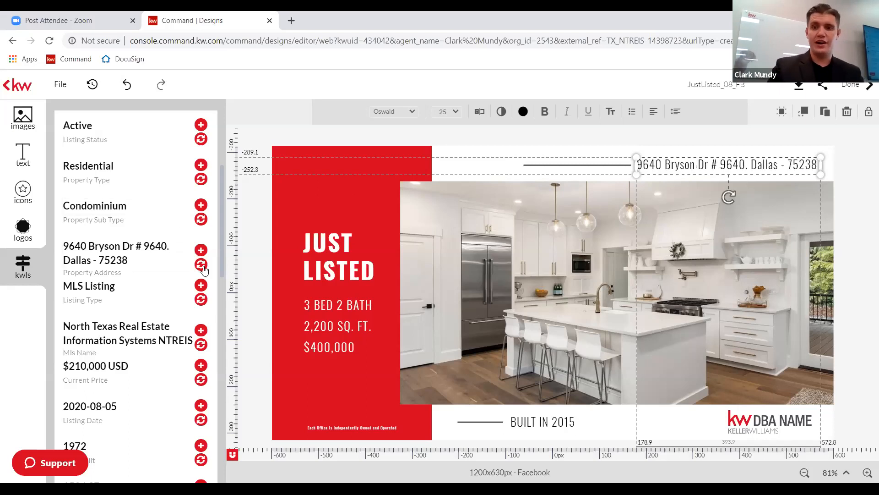
{"action": "left_click", "coordinate": [312, 134]}
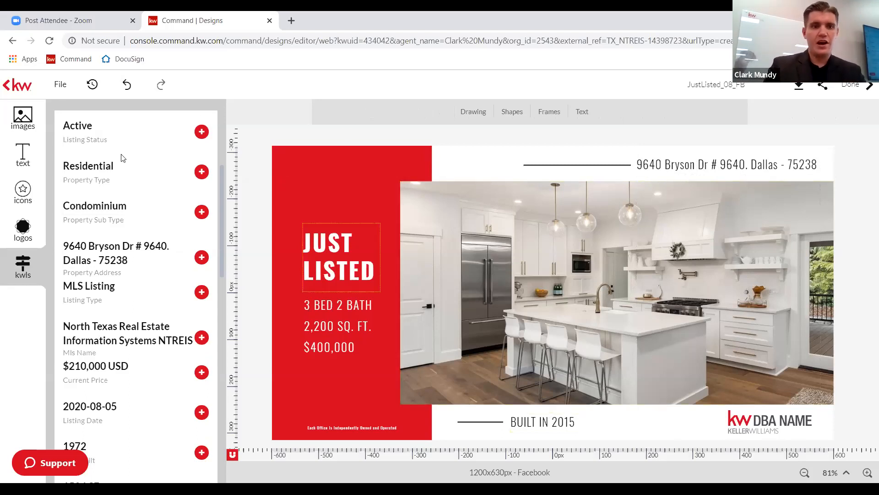
Show the Bryson Drive listing photos in the panel and select the design's kitchen photo.
{"action": "scroll", "coordinate": [159, 262], "scroll_direction": "up", "scroll_amount": 3}
{"action": "scroll", "coordinate": [159, 262], "scroll_direction": "up", "scroll_amount": 1}
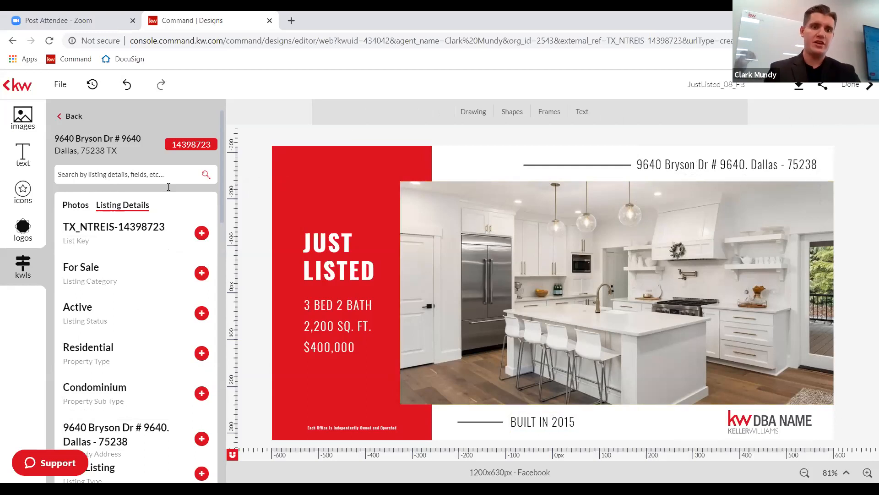
{"action": "left_click", "coordinate": [73, 205]}
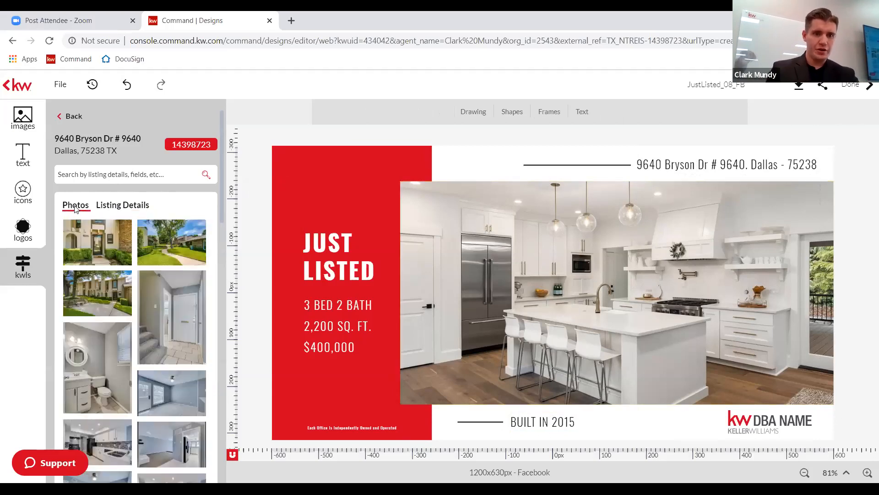
{"action": "mouse_move", "coordinate": [88, 284]}
{"action": "mouse_move", "coordinate": [103, 238]}
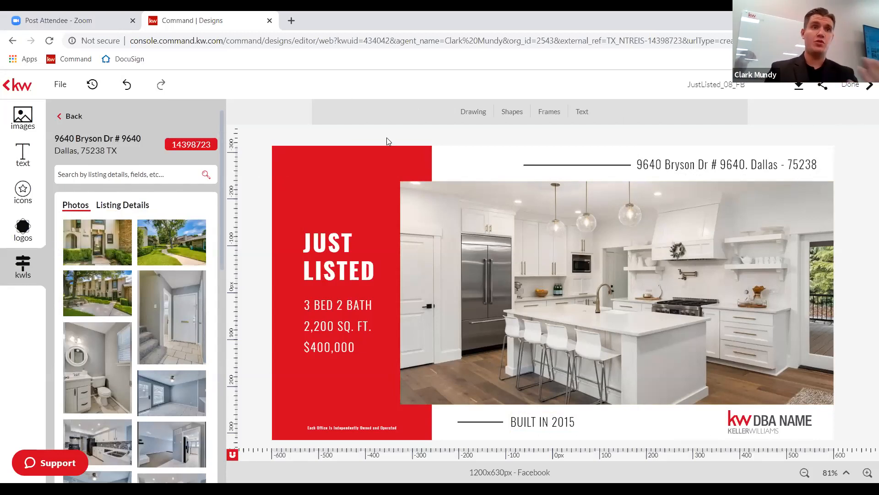
{"action": "left_click", "coordinate": [520, 211]}
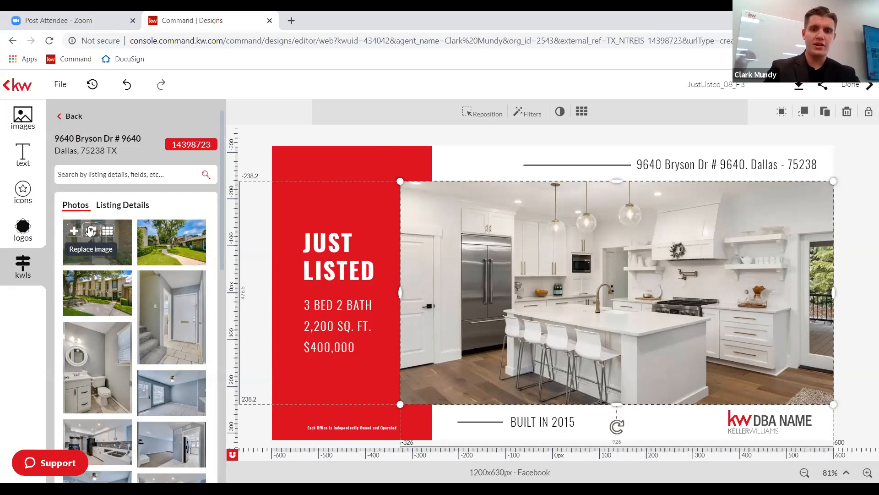
Swap the placeholder kitchen image for the Bryson Drive front-entrance listing photo.
{"action": "left_click", "coordinate": [90, 231]}
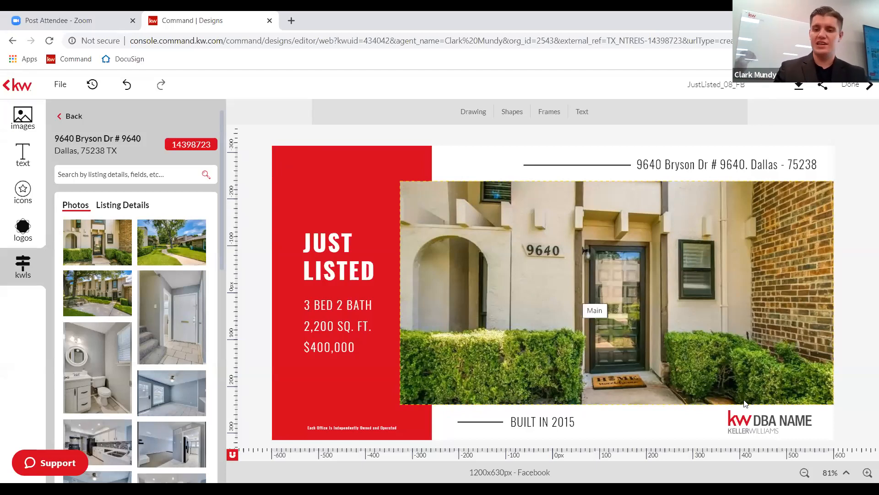
Browse the Company logo folders, checking KW DBA, and open the KW logo folder.
{"action": "left_click", "coordinate": [21, 238]}
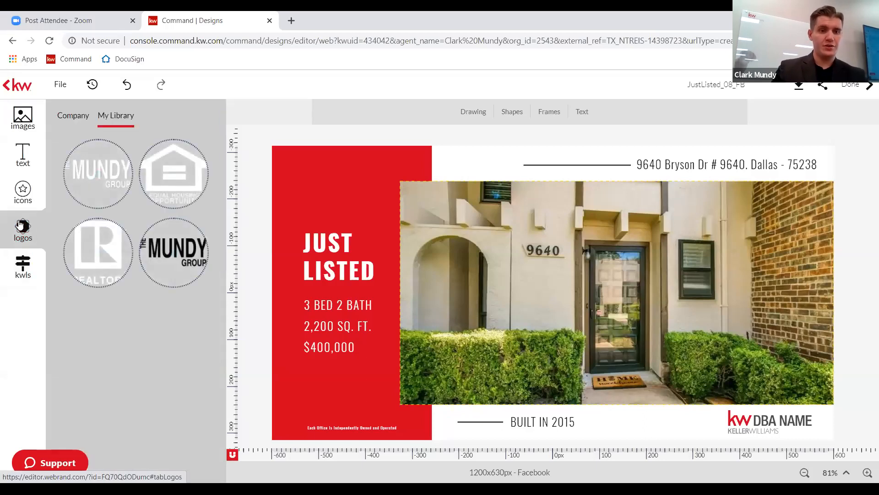
{"action": "left_click", "coordinate": [29, 274]}
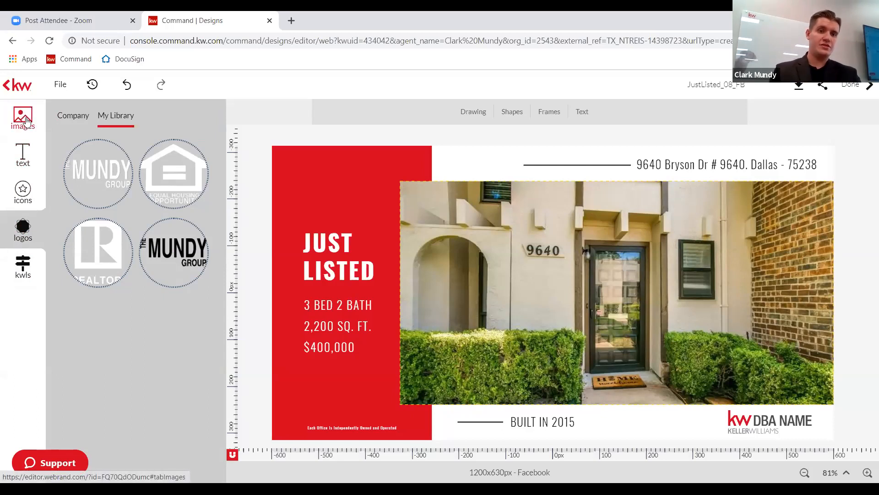
{"action": "left_click", "coordinate": [73, 116]}
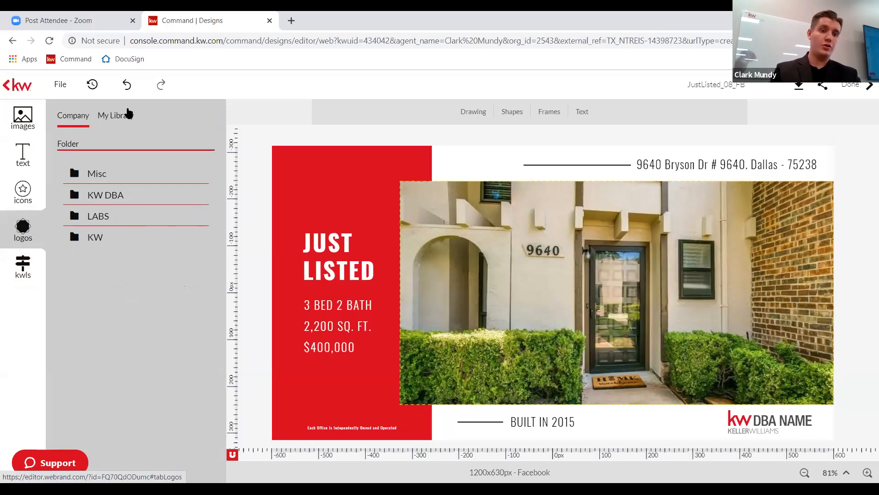
{"action": "left_click", "coordinate": [110, 123]}
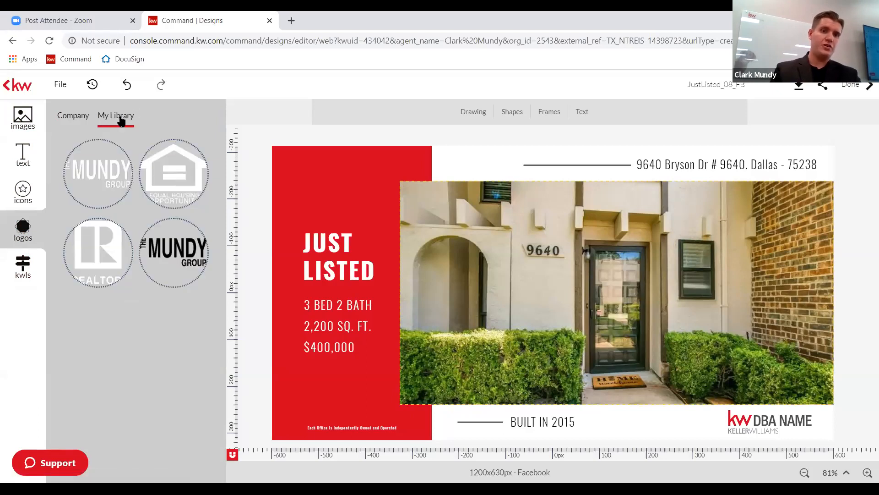
{"action": "left_click", "coordinate": [71, 116]}
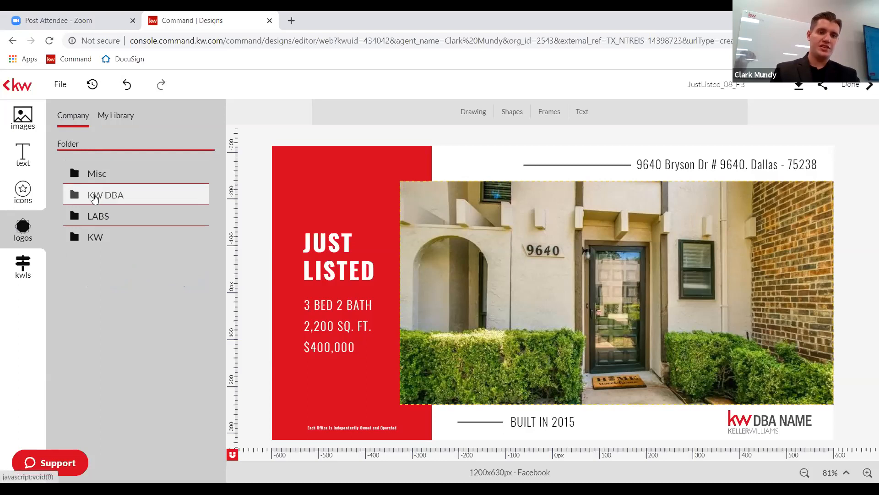
{"action": "left_click", "coordinate": [96, 196]}
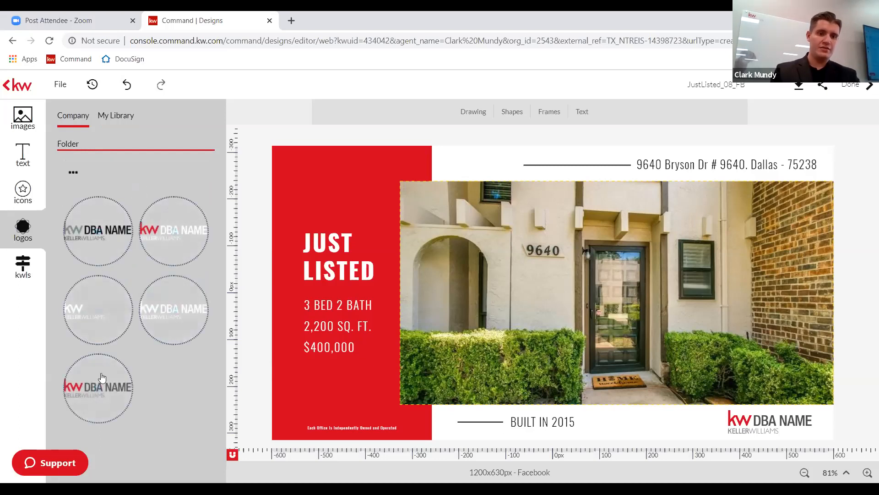
{"action": "left_click", "coordinate": [73, 171]}
{"action": "left_click", "coordinate": [94, 236]}
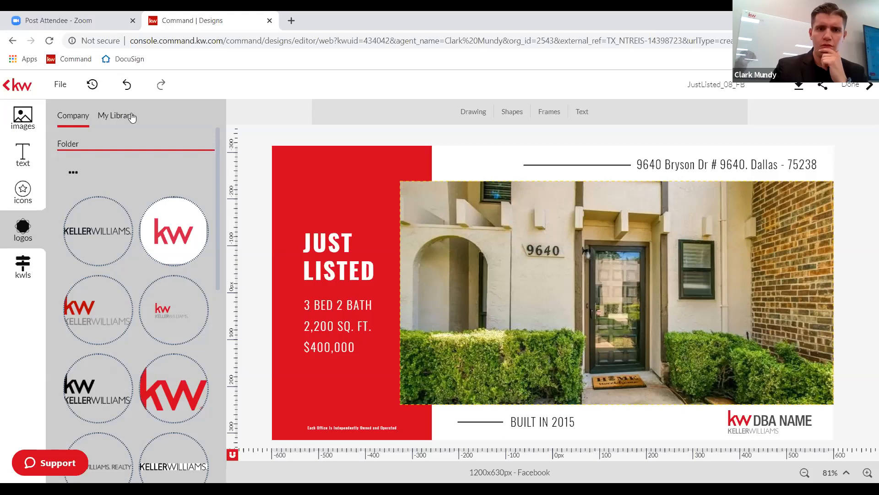
{"action": "left_click", "coordinate": [15, 138]}
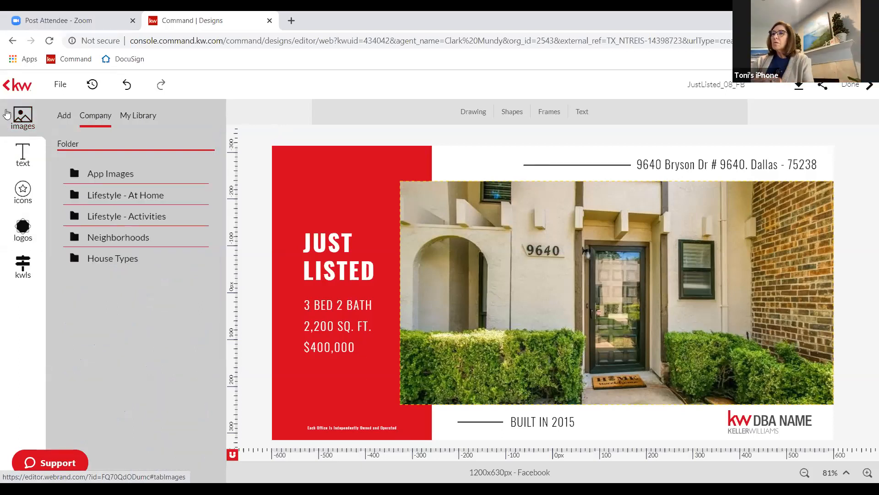
{"action": "left_click", "coordinate": [149, 115]}
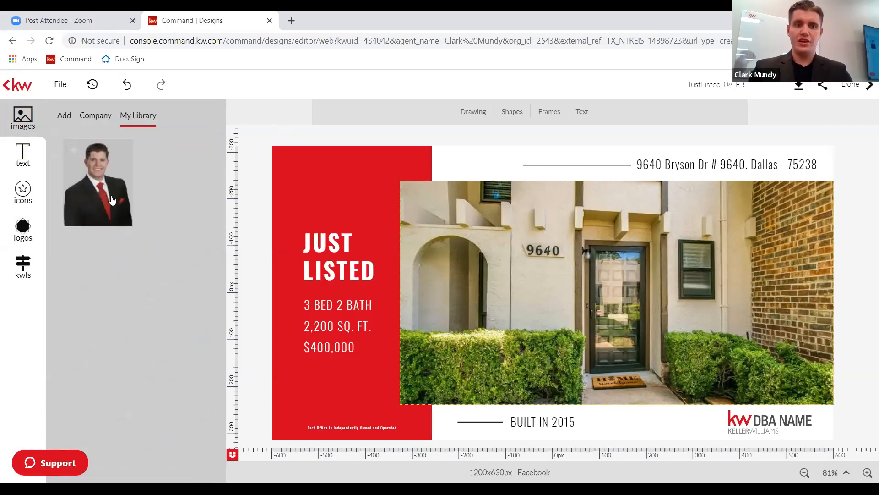
{"action": "left_click", "coordinate": [98, 115]}
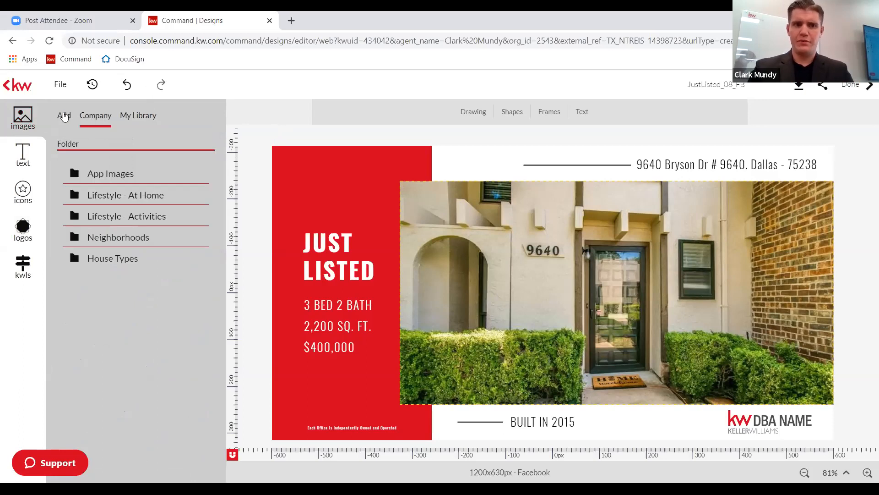
{"action": "left_click", "coordinate": [64, 116]}
{"action": "left_click", "coordinate": [19, 237]}
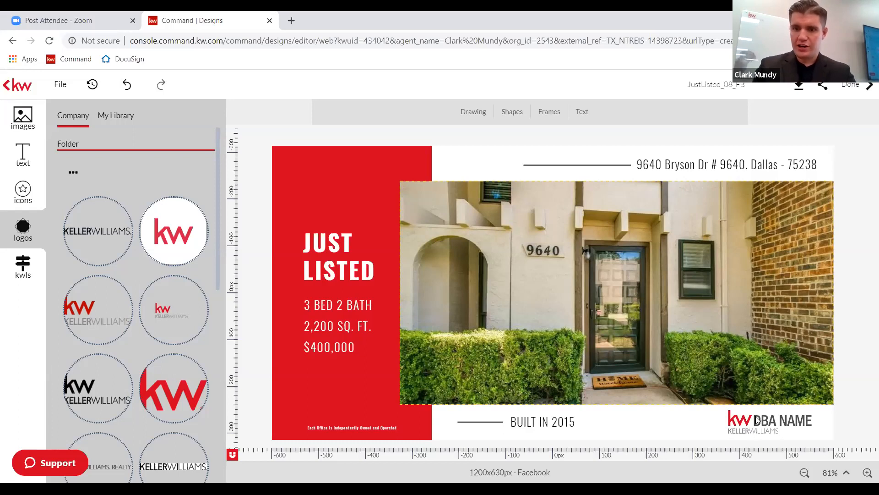
Replace the KW DBA NAME placeholder with the red Keller Williams logo, positioned bottom-right.
{"action": "left_click", "coordinate": [784, 421]}
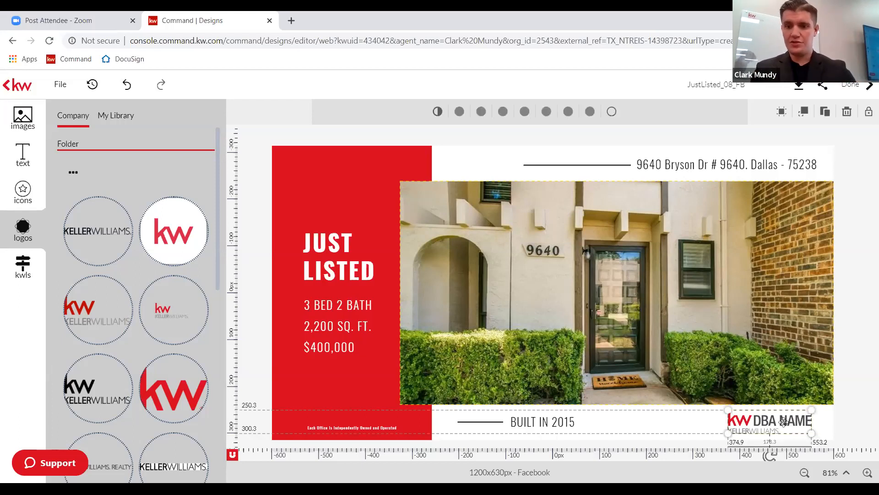
{"action": "mouse_move", "coordinate": [88, 298]}
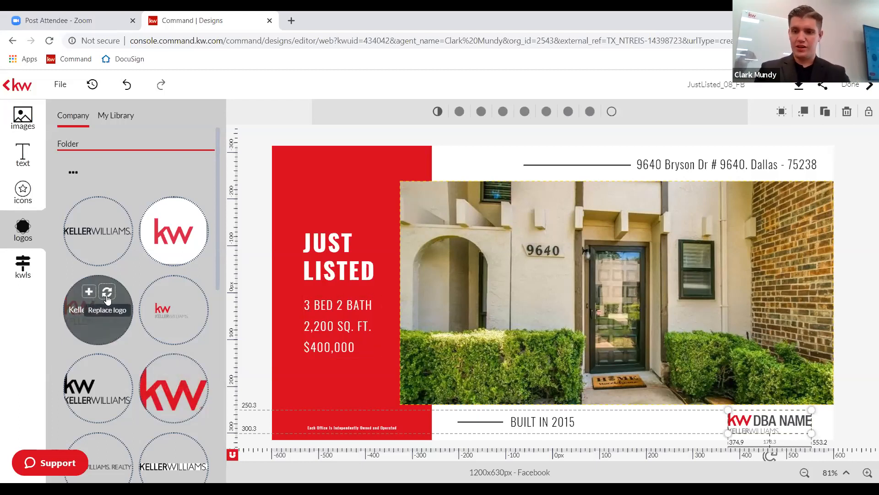
{"action": "left_click", "coordinate": [107, 298]}
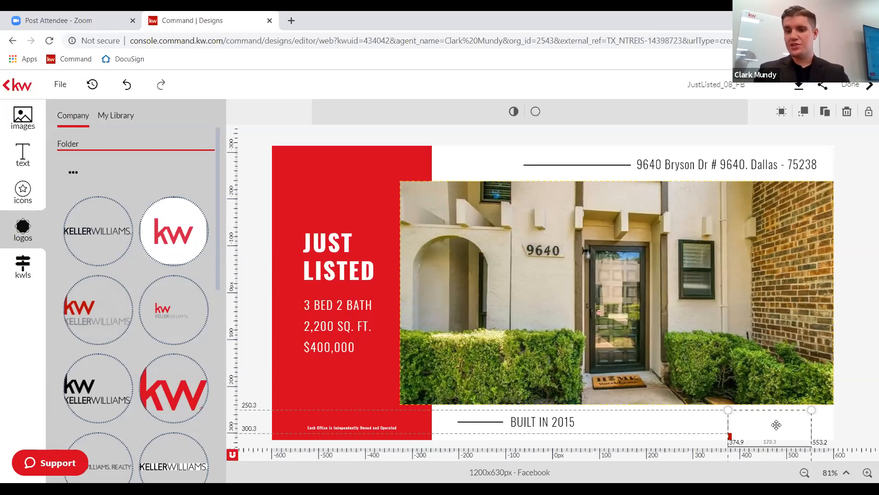
{"action": "mouse_move", "coordinate": [738, 386]}
{"action": "left_mouse_down"}
{"action": "mouse_move", "coordinate": [772, 392]}
{"action": "mouse_move", "coordinate": [763, 388]}
{"action": "mouse_move", "coordinate": [782, 418]}
{"action": "mouse_move", "coordinate": [774, 414]}
{"action": "left_mouse_up"}
{"action": "left_click", "coordinate": [854, 369]}
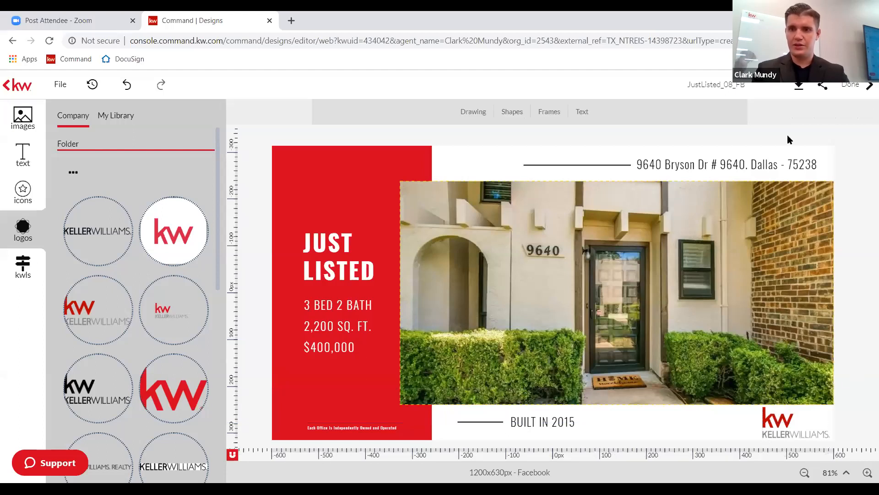
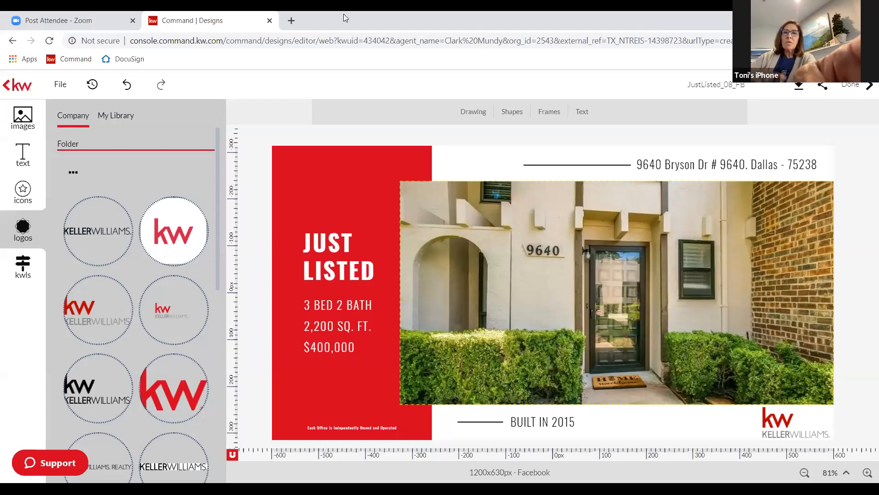
Load MyKW (mykw) in a new browser tab and go to its MARKETING resources page.
{"action": "left_click", "coordinate": [292, 20]}
{"action": "type", "text": "mykw.kw.com"}
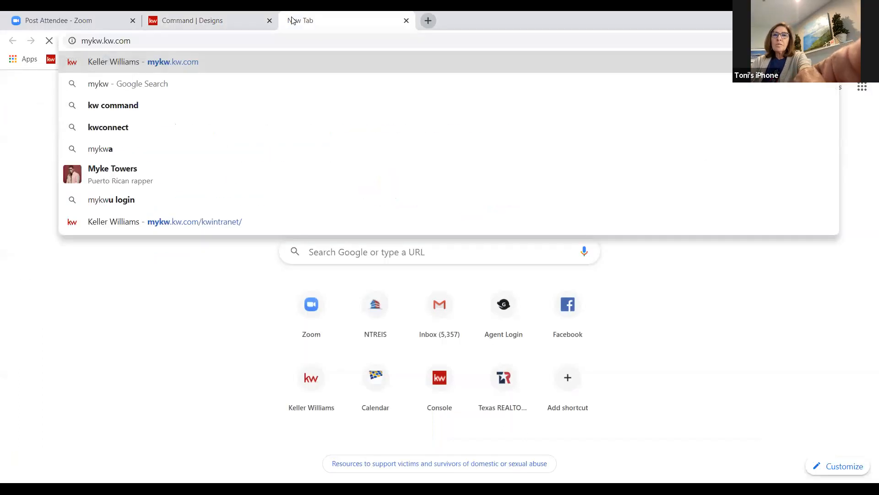
{"action": "key", "text": "Return"}
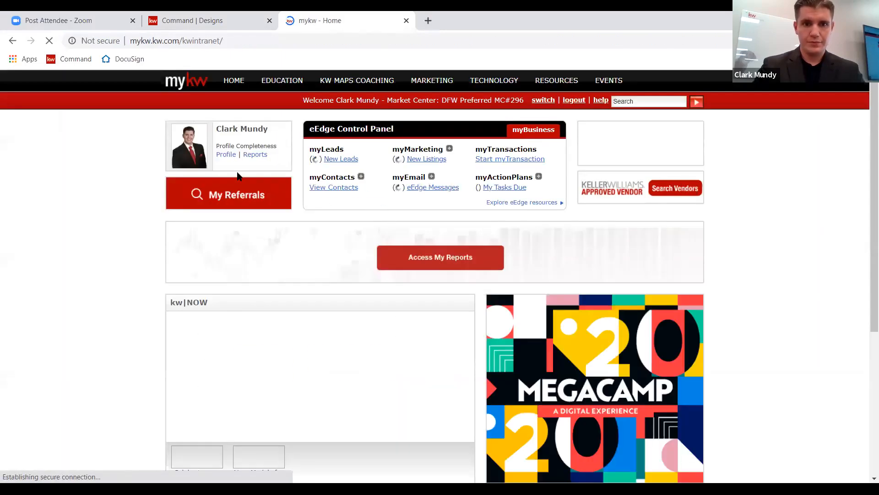
{"action": "mouse_move", "coordinate": [498, 90]}
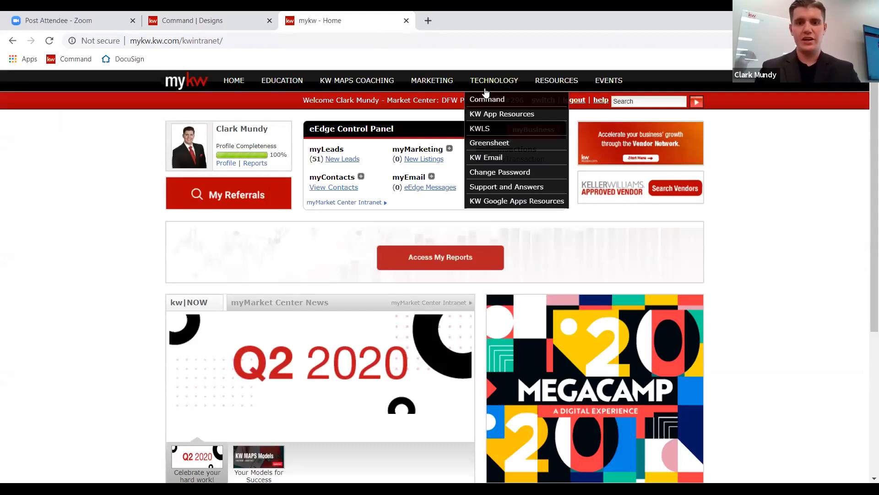
{"action": "left_click", "coordinate": [439, 85]}
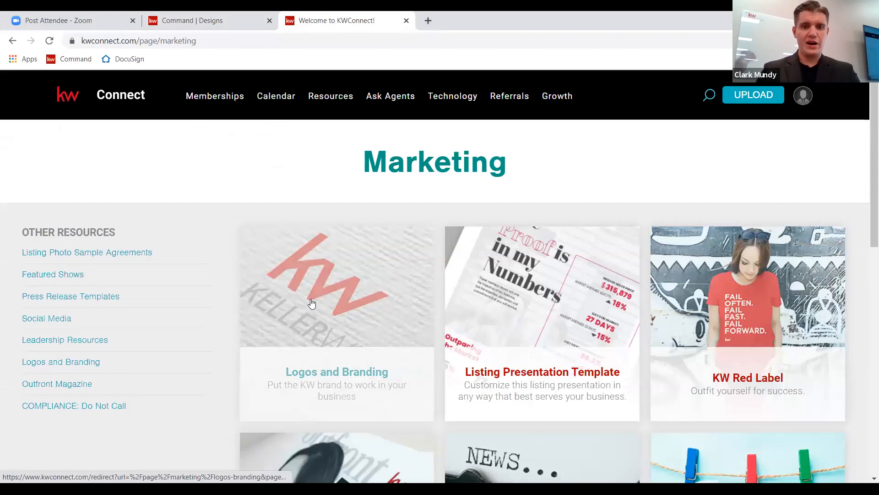
Open Logos and Branding, search Market Center Logos for 296, and preview the DFW Preferred logo.
{"action": "left_click", "coordinate": [336, 366]}
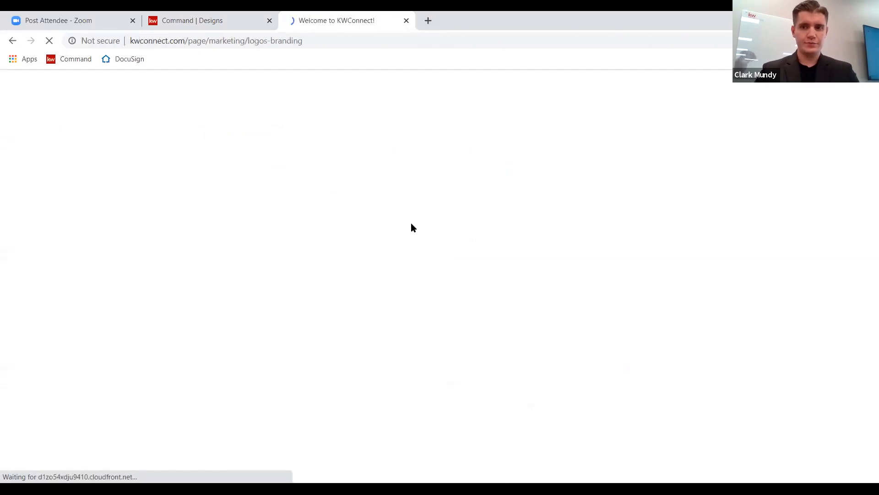
{"action": "scroll", "coordinate": [407, 238], "scroll_direction": "down", "scroll_amount": 2}
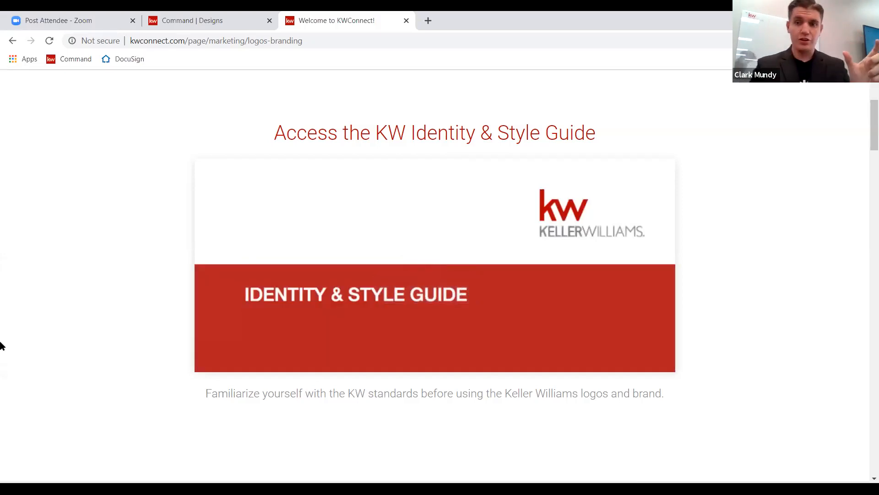
{"action": "scroll", "coordinate": [1, 344], "scroll_direction": "down", "scroll_amount": 8}
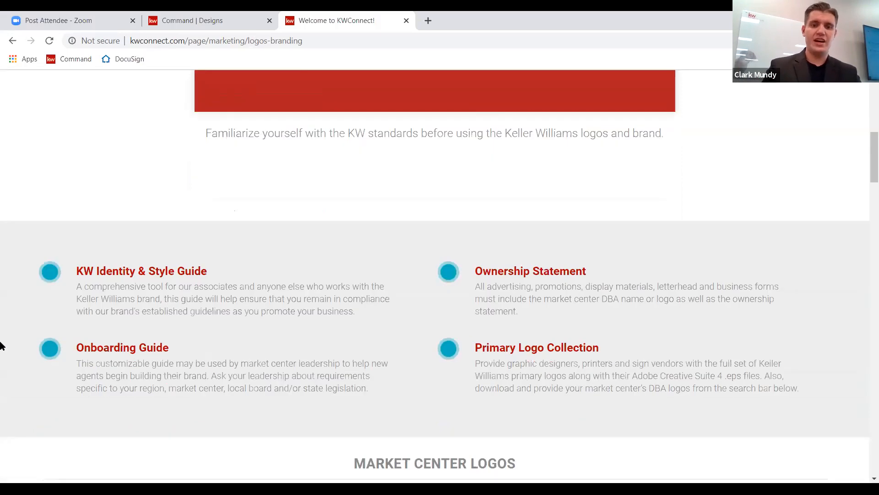
{"action": "scroll", "coordinate": [1, 344], "scroll_direction": "down", "scroll_amount": 6}
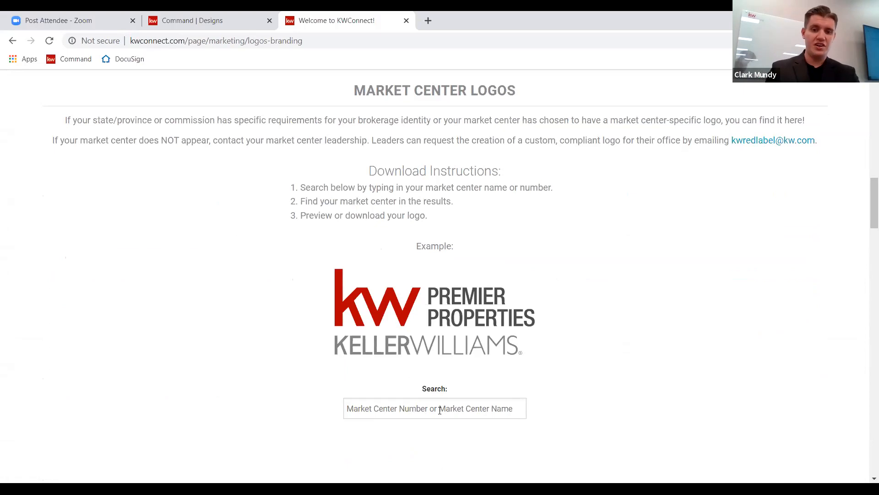
{"action": "type", "text": "296"}
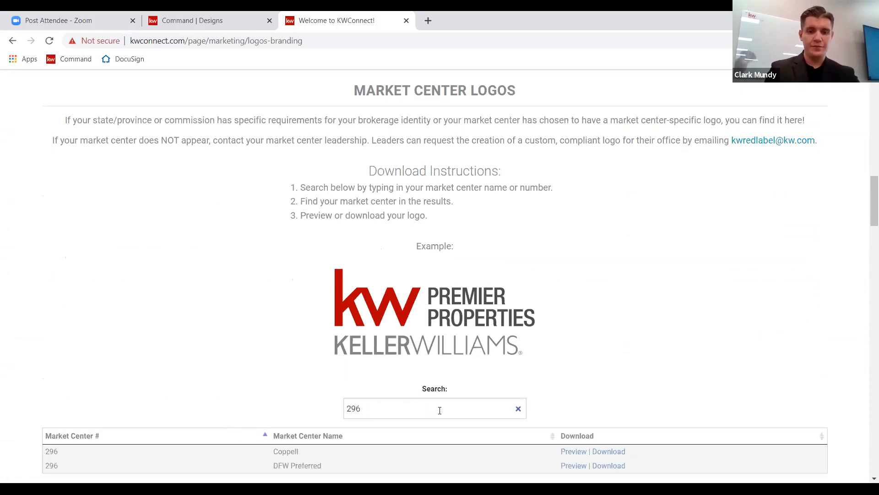
{"action": "scroll", "coordinate": [439, 410], "scroll_direction": "down", "scroll_amount": 1}
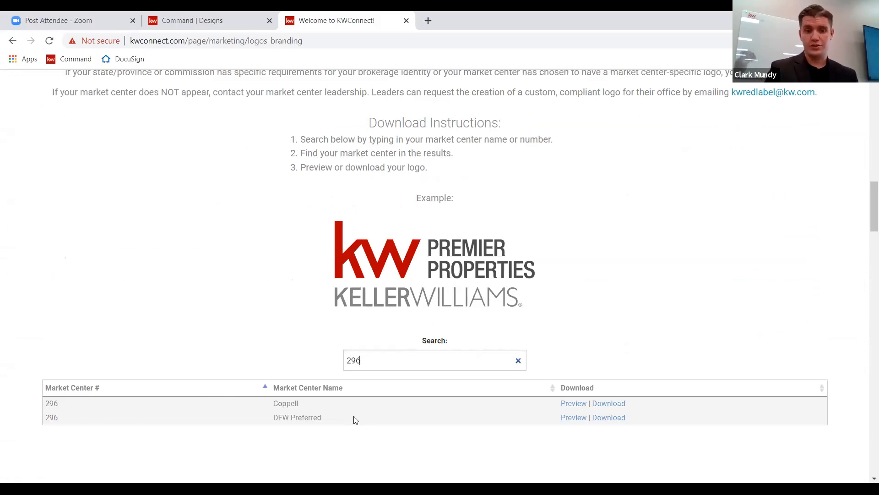
{"action": "left_click", "coordinate": [583, 417]}
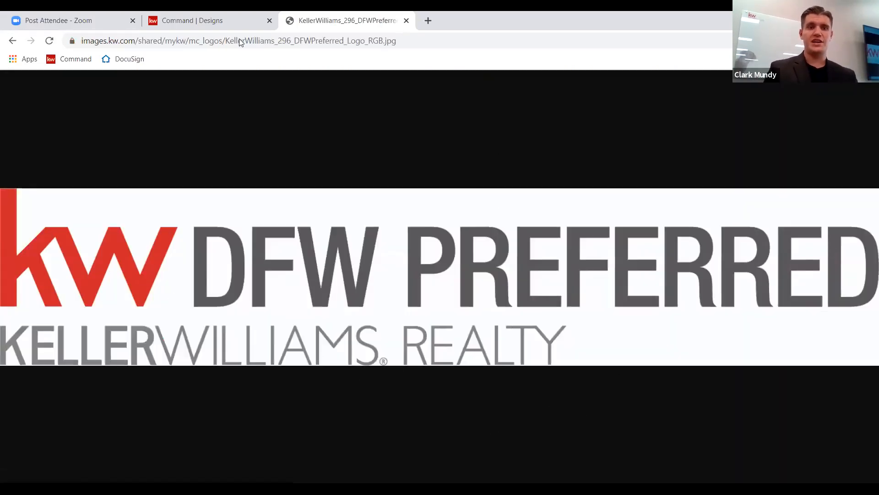
Go back to Logos and Branding, search market centers for 296, then return to the Just Listed design.
{"action": "left_click", "coordinate": [218, 24]}
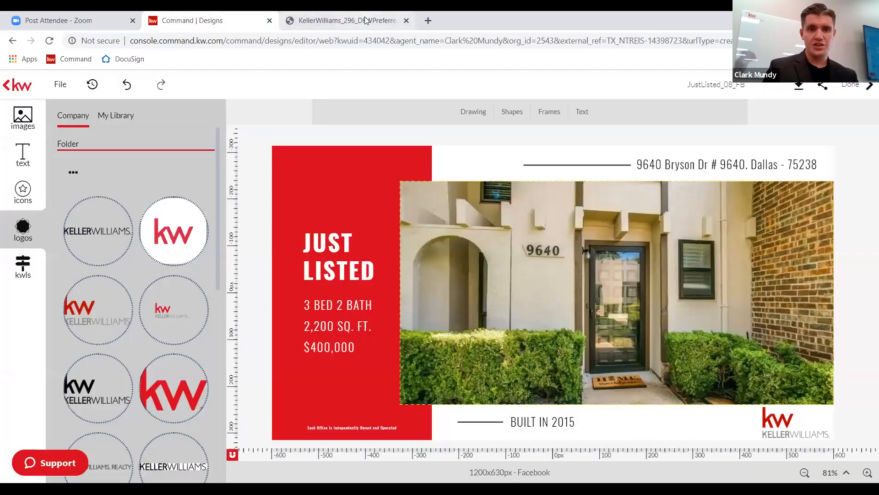
{"action": "left_click", "coordinate": [321, 21]}
{"action": "left_click", "coordinate": [12, 41]}
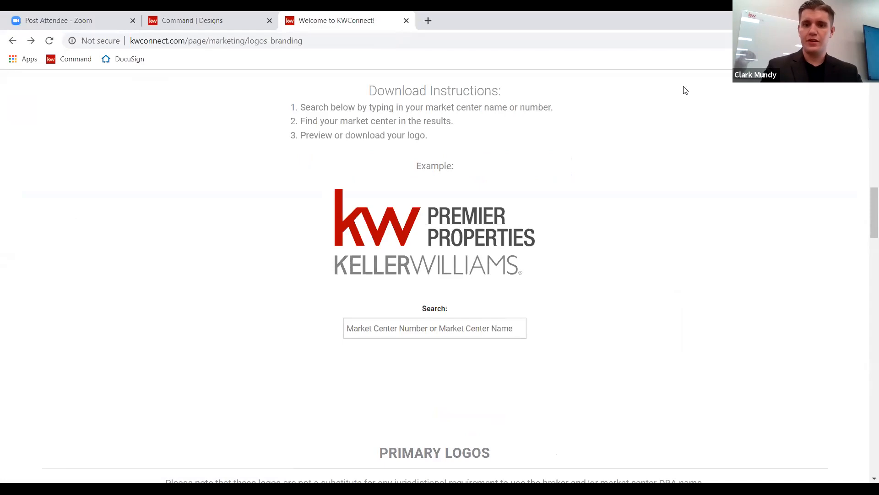
{"action": "left_click", "coordinate": [421, 328]}
{"action": "type", "text": "296"}
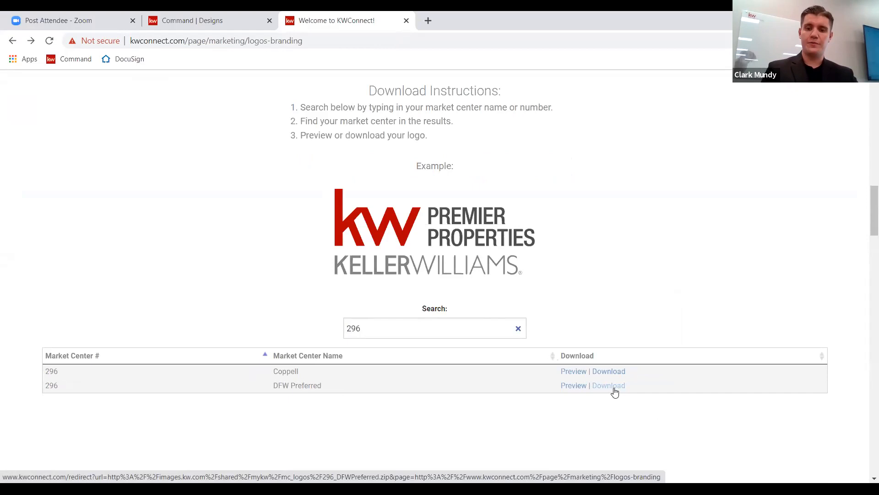
{"action": "left_click", "coordinate": [207, 25]}
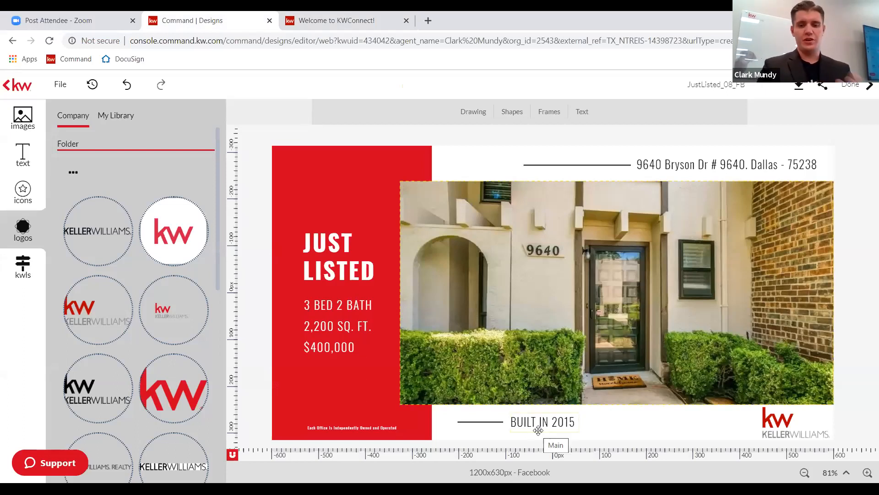
Fill the BUILT IN 2015 text with the listing's Year Built value, 1972.
{"action": "left_click", "coordinate": [10, 264]}
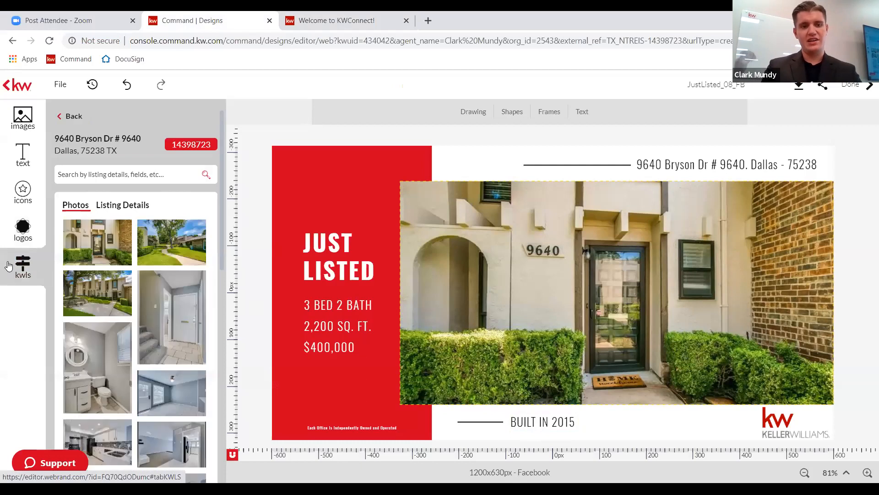
{"action": "left_click", "coordinate": [123, 205]}
{"action": "scroll", "coordinate": [139, 363], "scroll_direction": "down", "scroll_amount": 4}
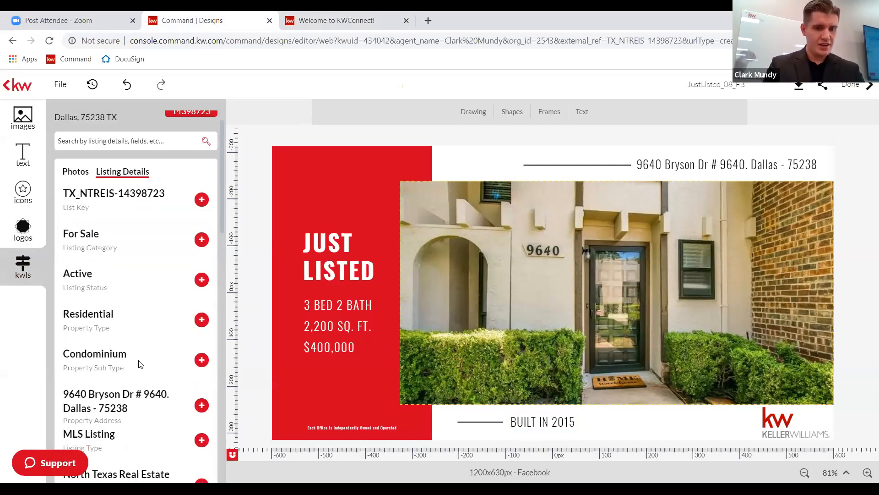
{"action": "scroll", "coordinate": [140, 363], "scroll_direction": "down", "scroll_amount": 2}
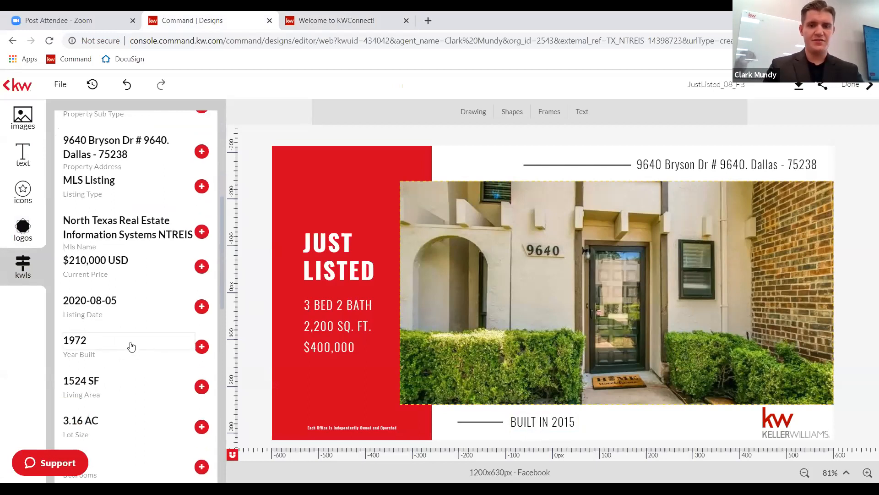
{"action": "left_click", "coordinate": [563, 422]}
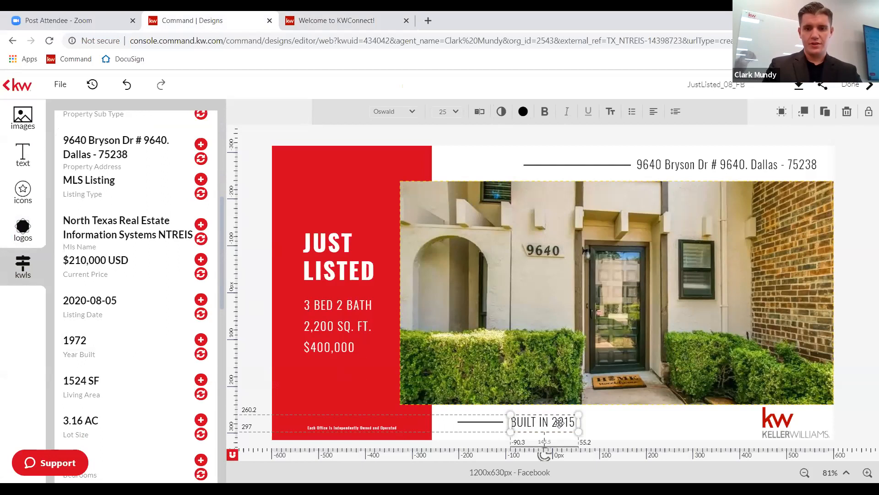
{"action": "left_click", "coordinate": [201, 354]}
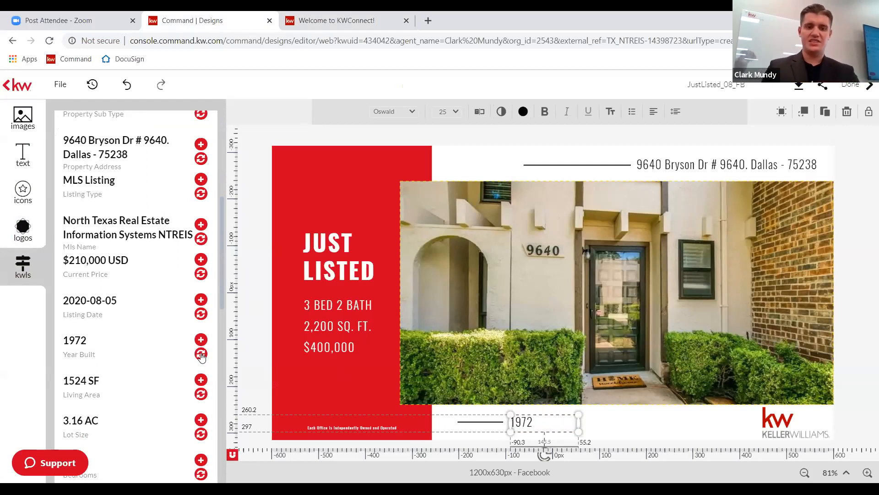
Edit the year line so it reads BUILT IN 1972.
{"action": "double_click", "coordinate": [533, 422]}
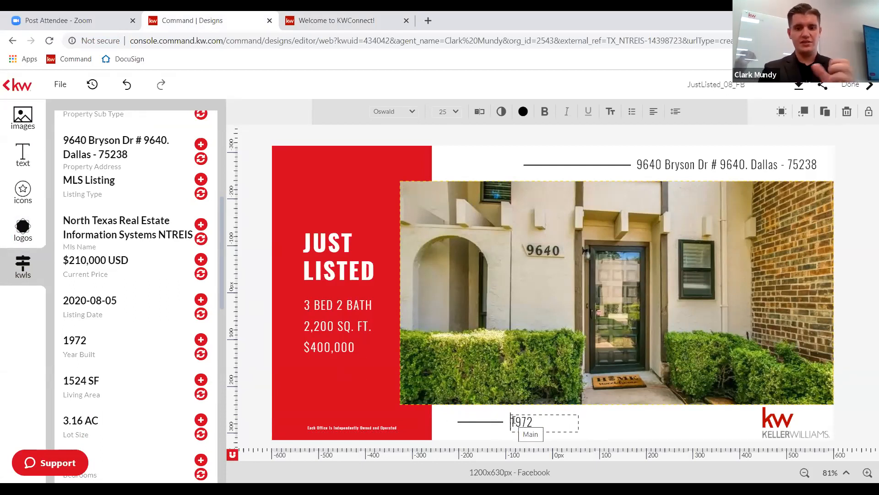
{"action": "type", "text": "fgsdgsd"}
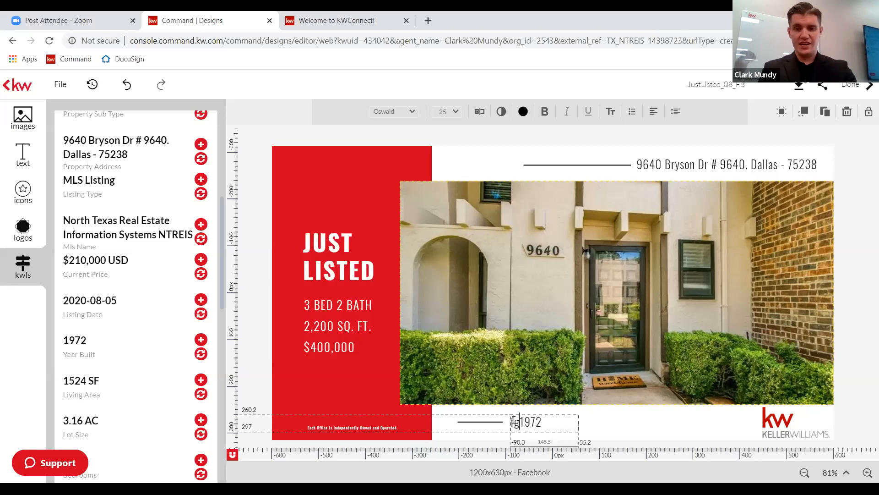
{"action": "key", "text": "BackSpace"}
{"action": "key", "text": "BackSpace"}
{"action": "key", "text": "BackSpace"}
{"action": "key", "text": "BackSpace"}
{"action": "key", "text": "BackSpace"}
{"action": "key", "text": "BackSpace"}
{"action": "key", "text": "BackSpace"}
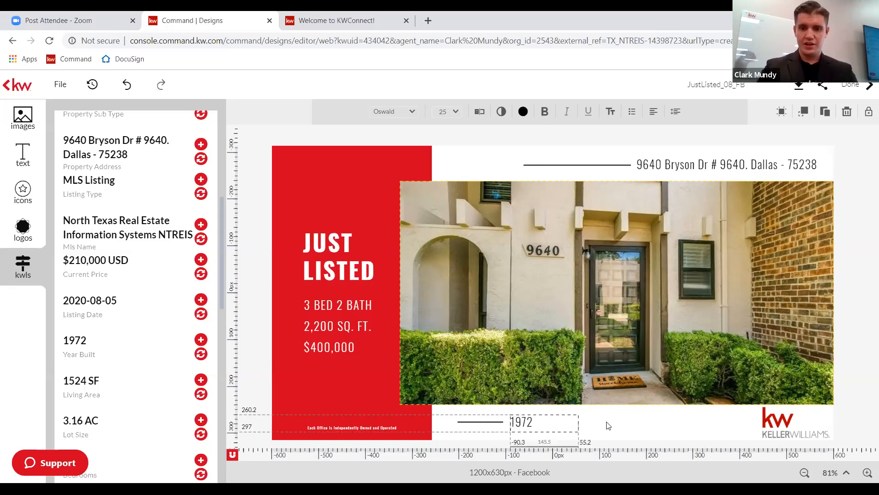
{"action": "left_click", "coordinate": [550, 421]}
{"action": "left_click", "coordinate": [547, 421]}
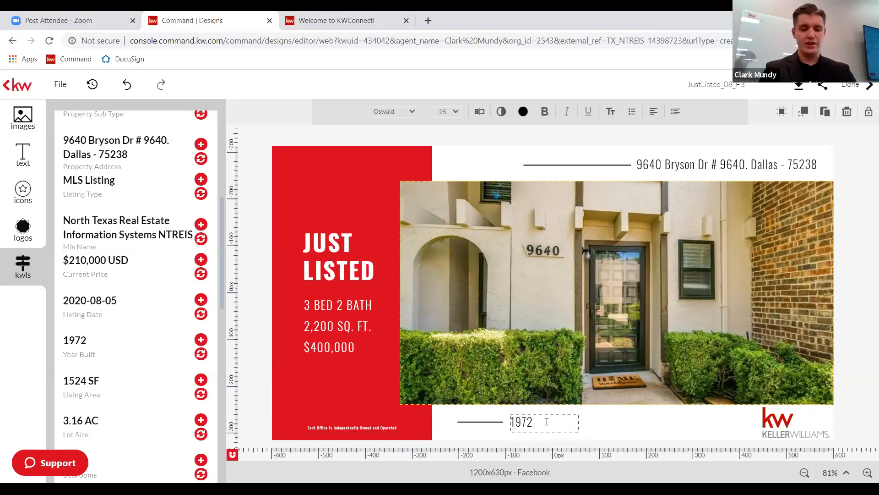
{"action": "type", "text": "BUILT "}
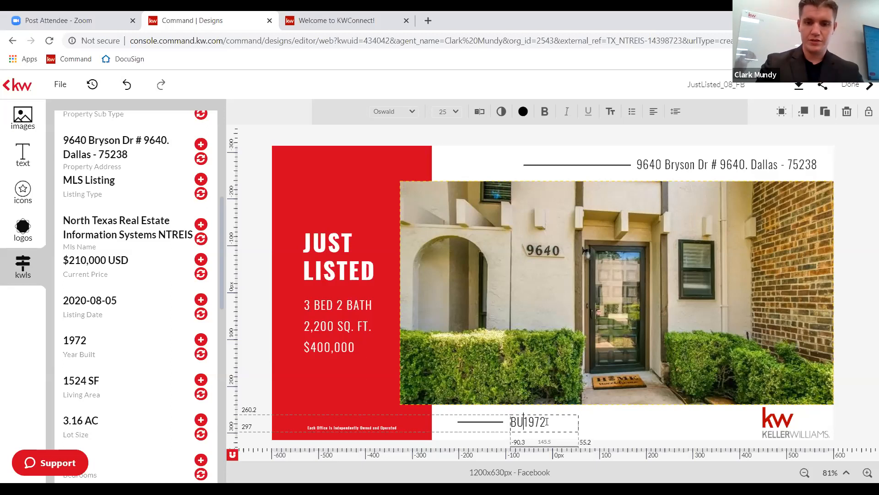
{"action": "type", "text": "IN"}
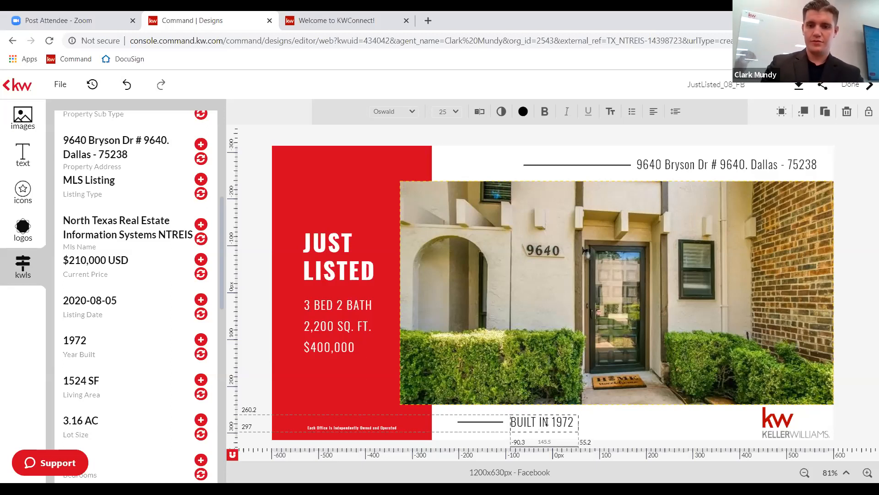
{"action": "key", "text": "Escape"}
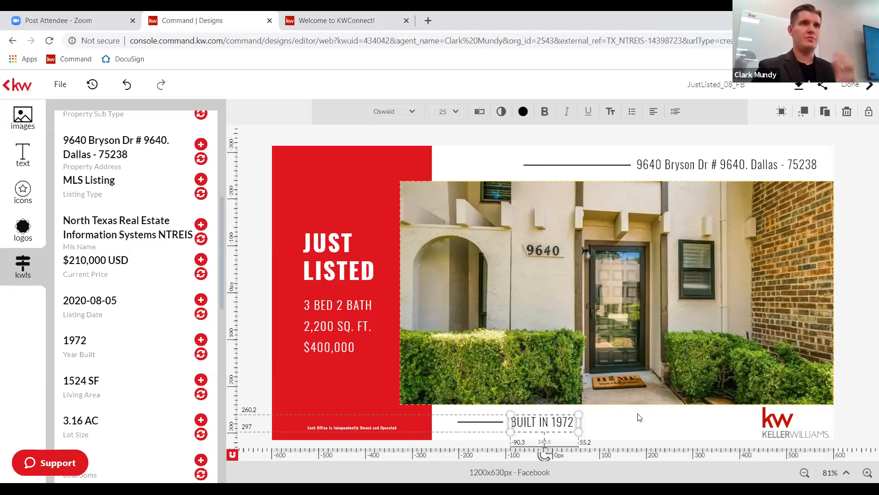
{"action": "left_click", "coordinate": [856, 401]}
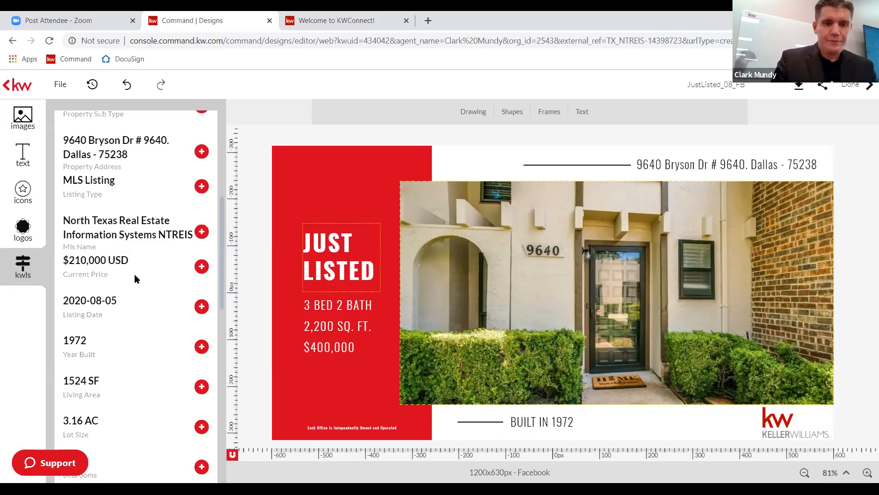
Change the bed and bath line to read 3 BED 2.1 BATH.
{"action": "scroll", "coordinate": [113, 314], "scroll_direction": "down", "scroll_amount": 1}
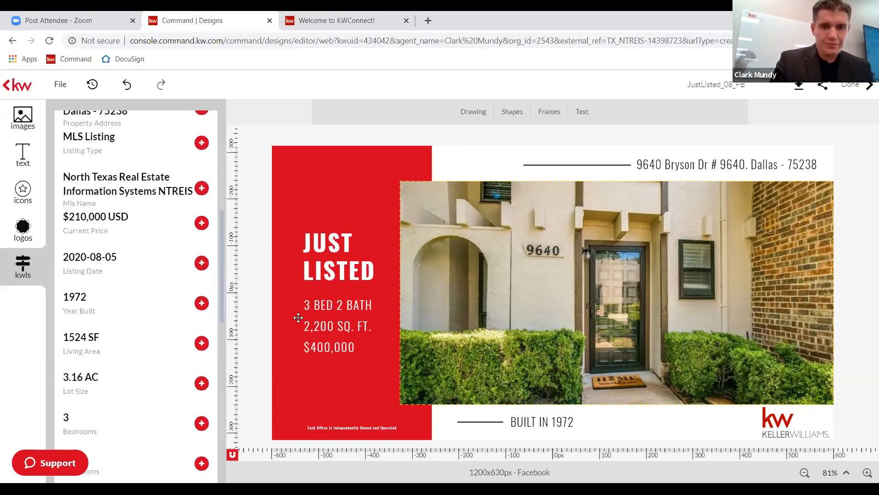
{"action": "left_click", "coordinate": [314, 309]}
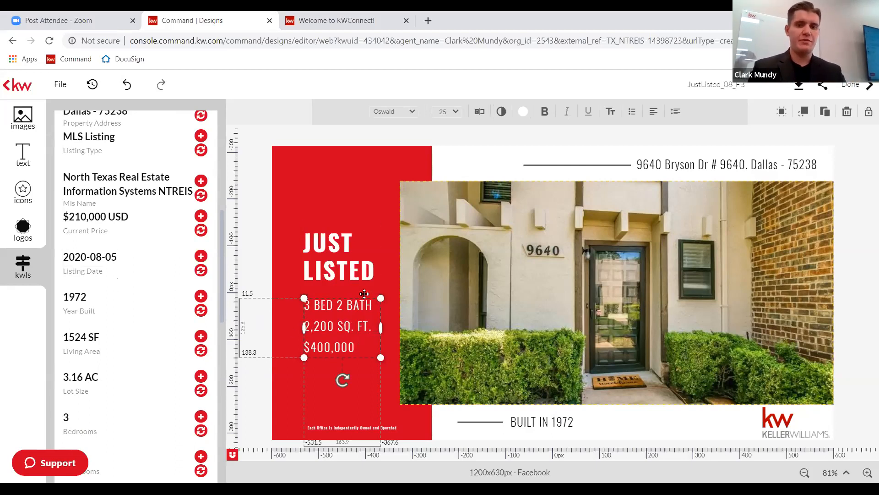
{"action": "scroll", "coordinate": [160, 291], "scroll_direction": "down", "scroll_amount": 3}
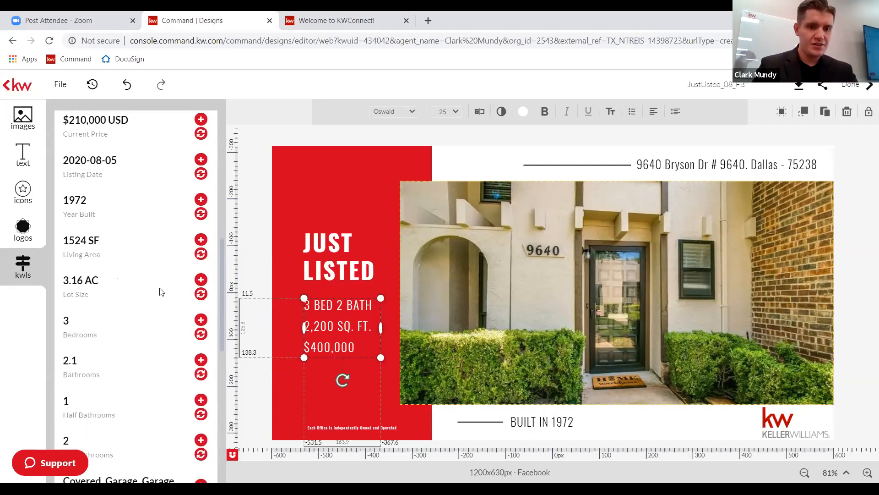
{"action": "scroll", "coordinate": [160, 291], "scroll_direction": "down", "scroll_amount": 1}
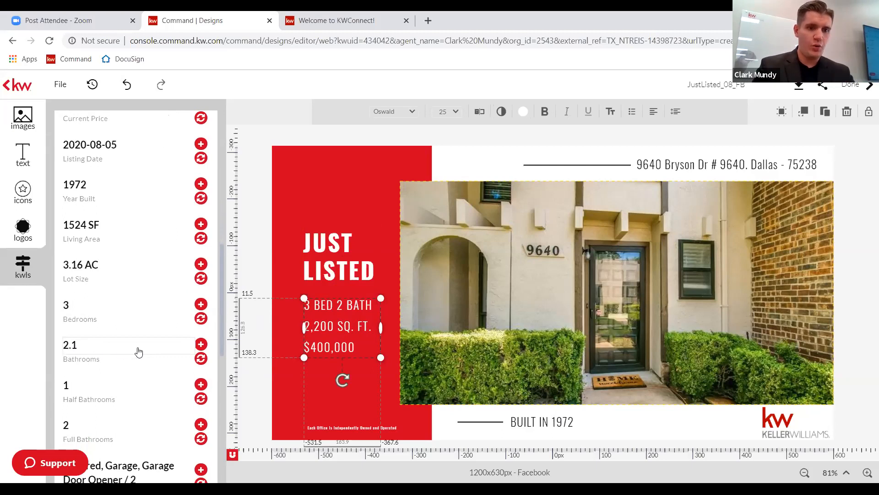
{"action": "right_click", "coordinate": [342, 309]}
{"action": "left_click", "coordinate": [339, 302]}
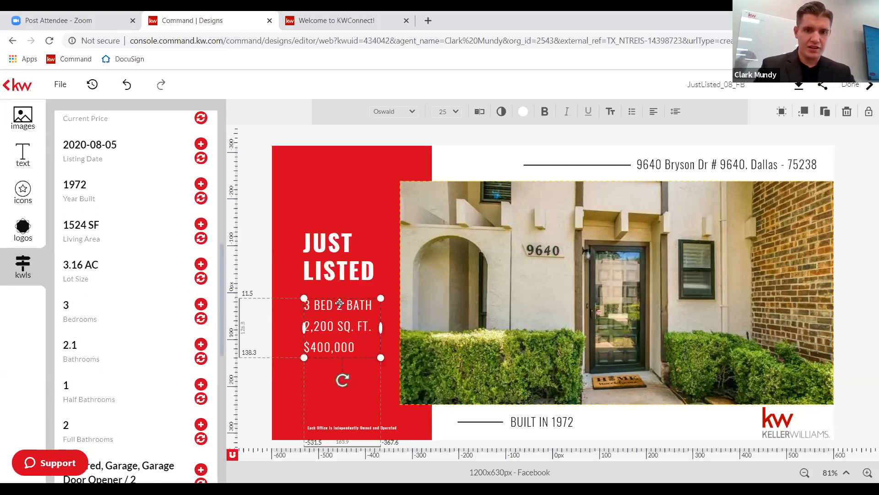
{"action": "right_click", "coordinate": [340, 303]}
{"action": "left_click", "coordinate": [337, 305]}
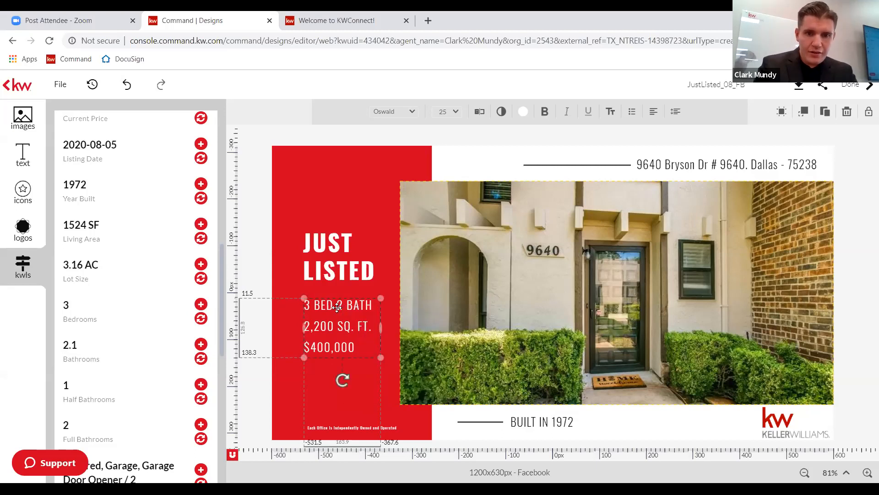
{"action": "left_click", "coordinate": [341, 303]}
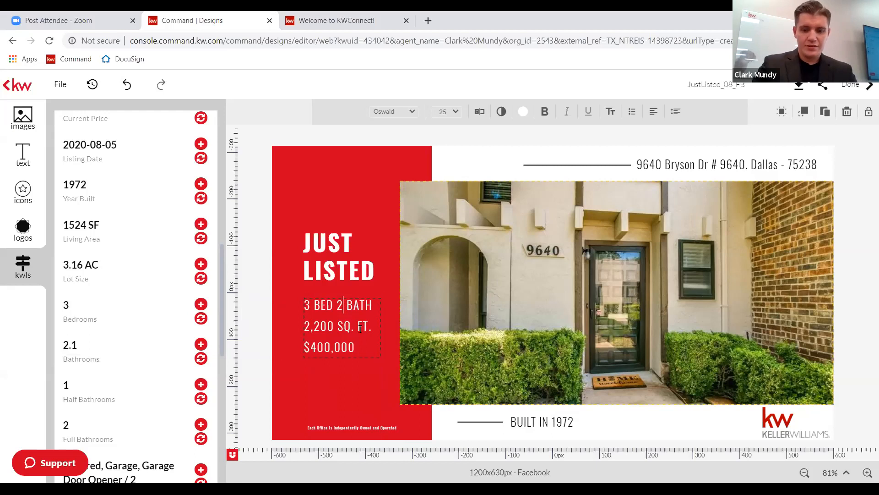
{"action": "type", "text": ".1"}
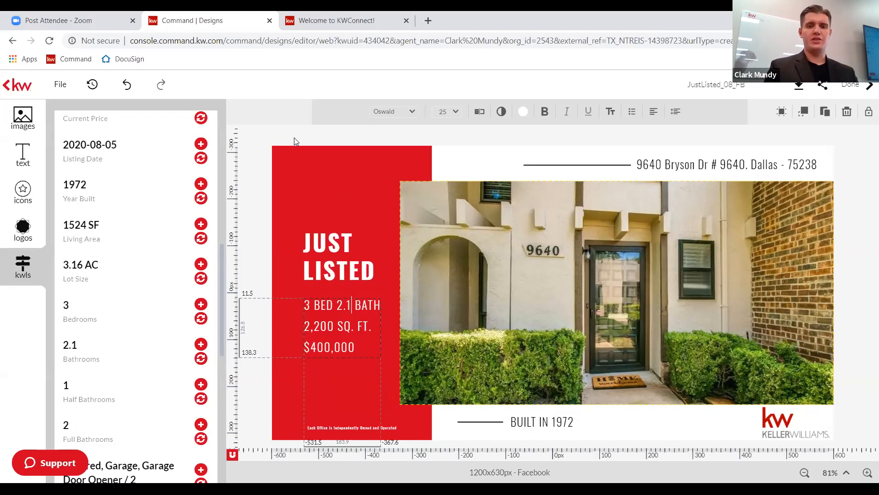
{"action": "key", "text": "Escape"}
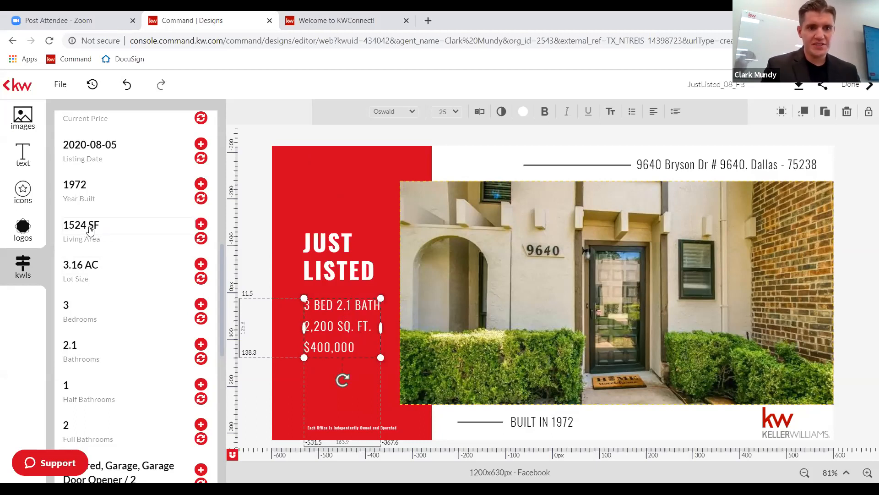
Replace the 2,200 square footage with 1,524 SQ. FT.
{"action": "left_click", "coordinate": [335, 325]}
{"action": "key", "text": "BackSpace"}
{"action": "key", "text": "BackSpace"}
{"action": "key", "text": "BackSpace"}
{"action": "key", "text": "BackSpace"}
{"action": "key", "text": "BackSpace"}
{"action": "type", "text": "1,524"}
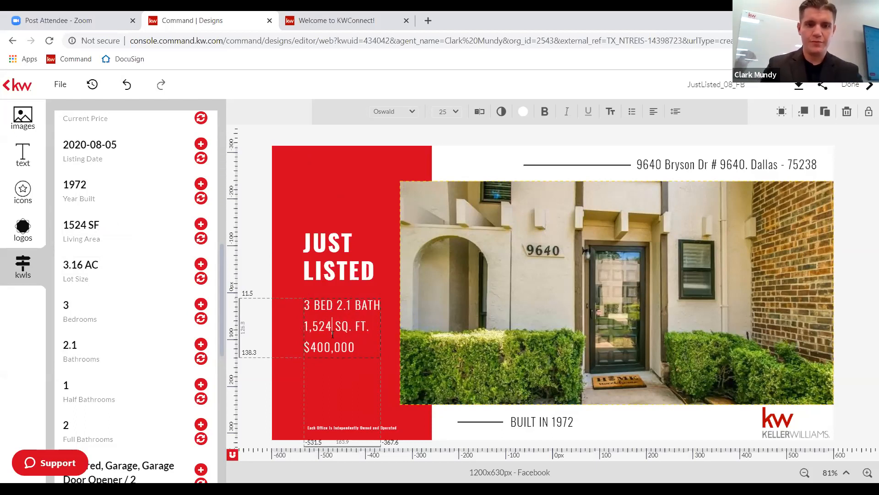
{"action": "scroll", "coordinate": [179, 244], "scroll_direction": "up", "scroll_amount": 1}
{"action": "scroll", "coordinate": [179, 244], "scroll_direction": "up", "scroll_amount": 3}
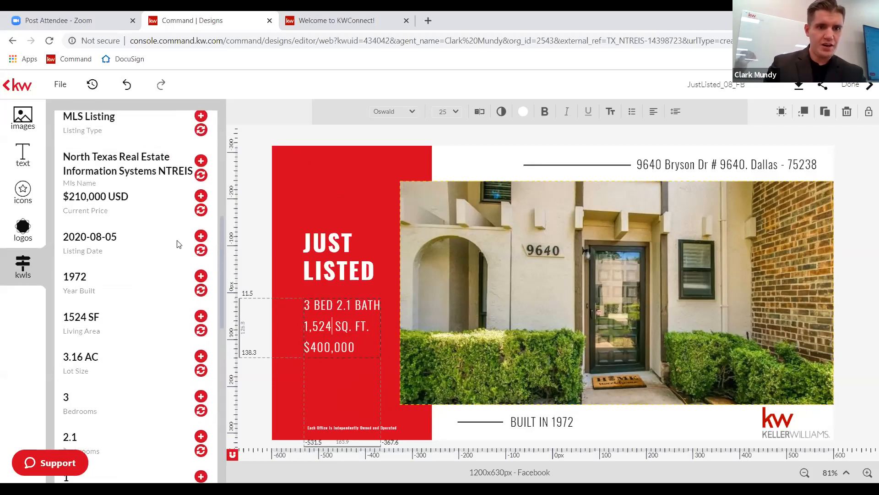
{"action": "left_click", "coordinate": [324, 347]}
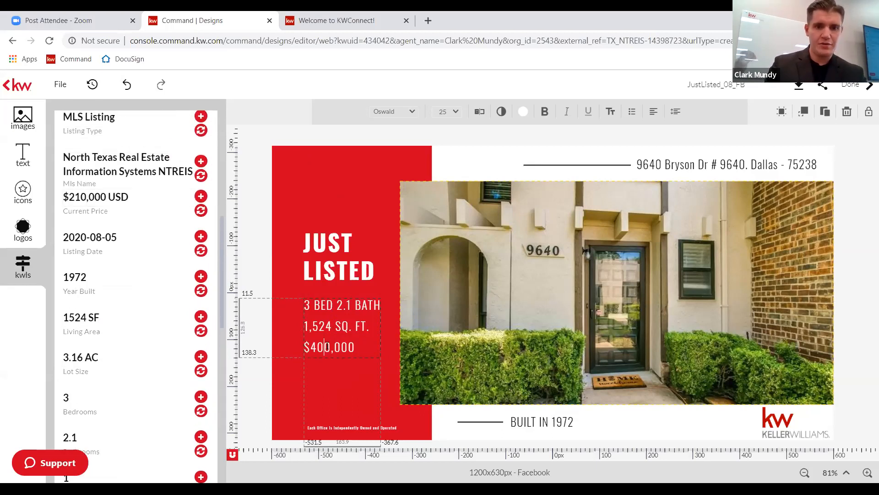
Change the price line from $400,000 to $210,000.
{"action": "key", "text": "BackSpace"}
{"action": "key", "text": "BackSpace"}
{"action": "type", "text": "21"}
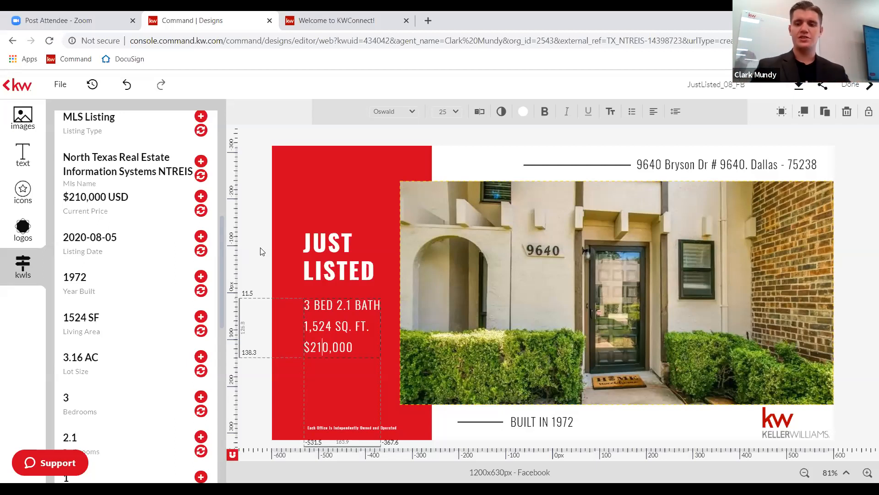
{"action": "left_click", "coordinate": [842, 293]}
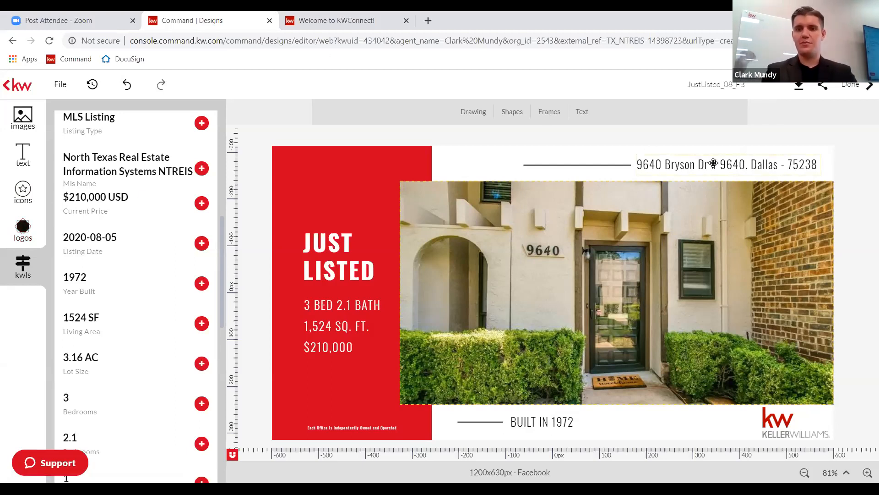
{"action": "left_click", "coordinate": [683, 162]}
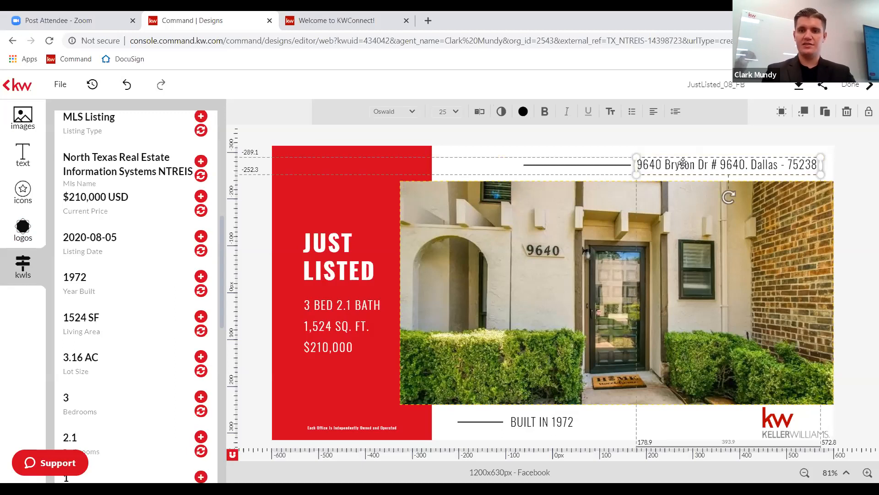
{"action": "left_click", "coordinate": [657, 165]}
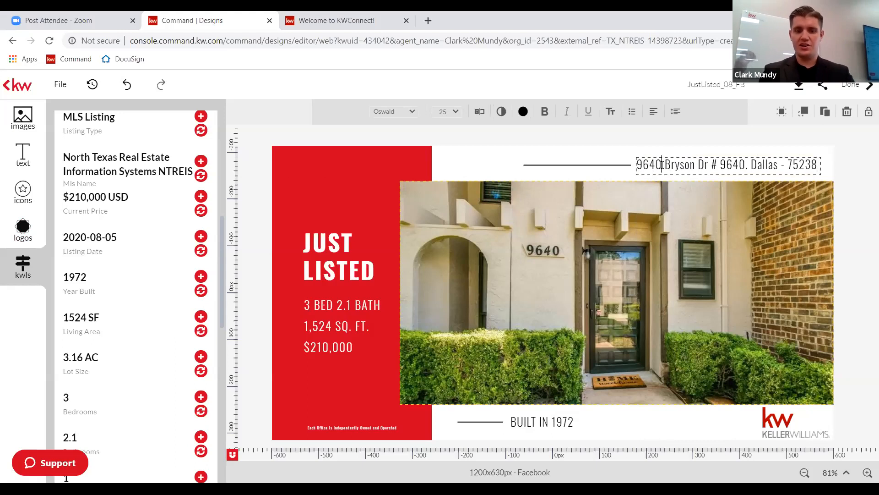
{"action": "type", "text": "adsfasd"}
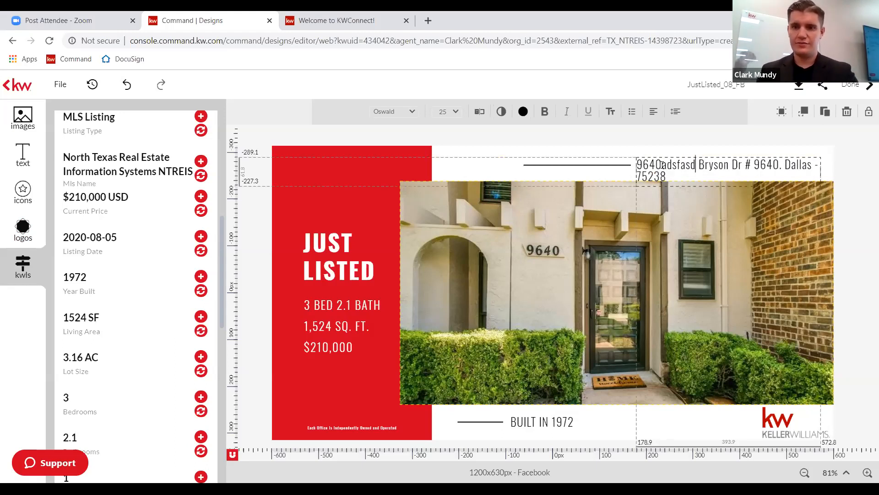
{"action": "key", "text": "BackSpace"}
{"action": "key", "text": "BackSpace"}
{"action": "key", "text": "BackSpace"}
{"action": "key", "text": "BackSpace"}
{"action": "key", "text": "BackSpace"}
{"action": "key", "text": "BackSpace"}
{"action": "key", "text": "BackSpace"}
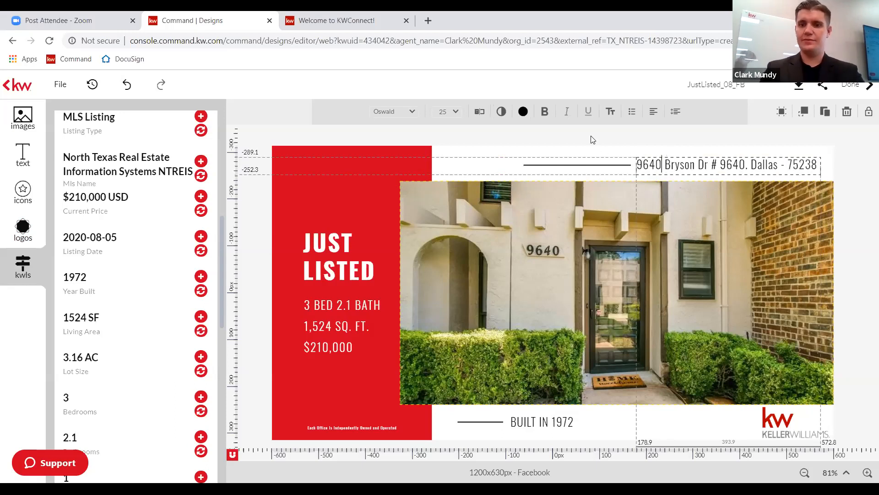
{"action": "left_click", "coordinate": [573, 144]}
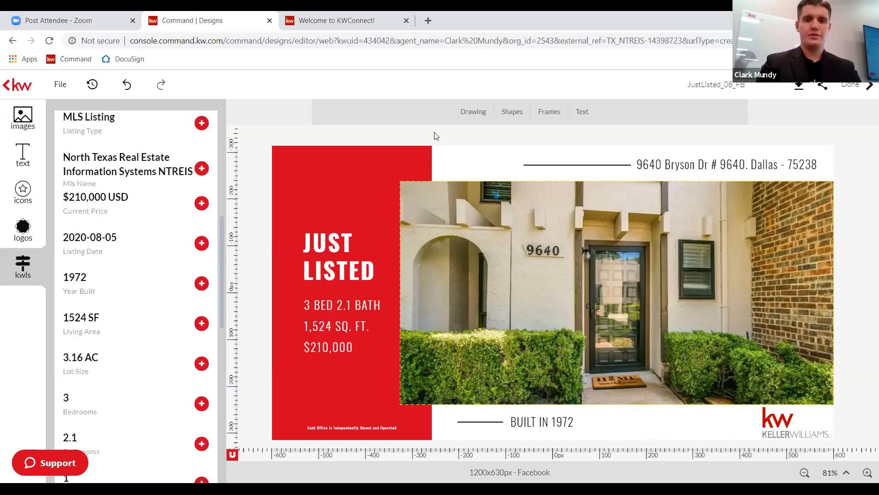
Add a Stock Instagram icon, shrink it, and place it beside the BUILT IN 1972 line.
{"action": "left_click", "coordinate": [14, 193]}
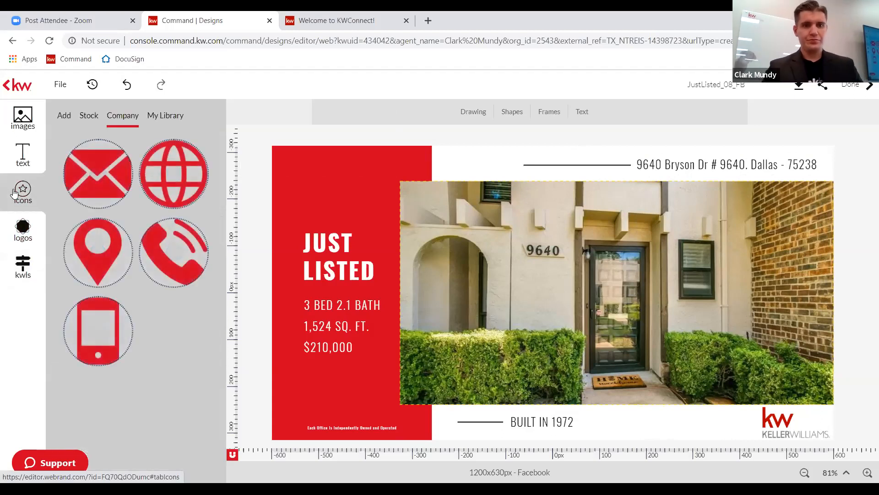
{"action": "left_click", "coordinate": [86, 125]}
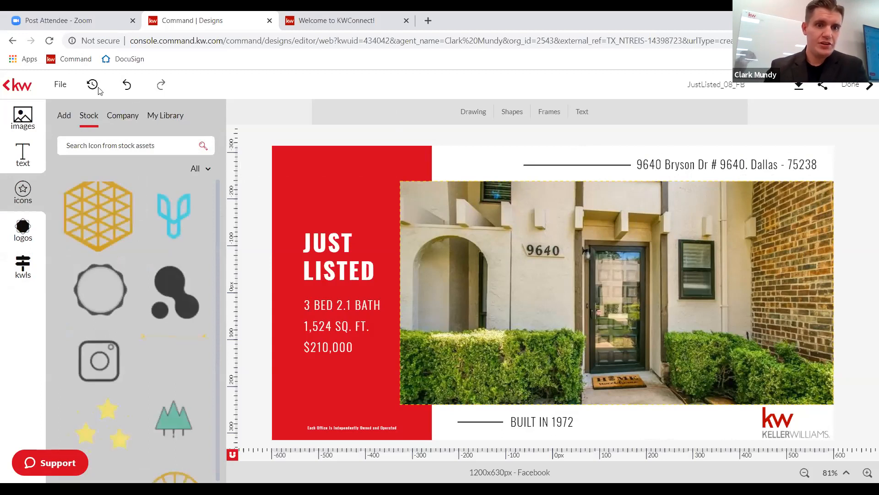
{"action": "left_click", "coordinate": [105, 363]}
{"action": "left_click_drag", "start_coordinate": [494, 234], "coordinate": [596, 336]}
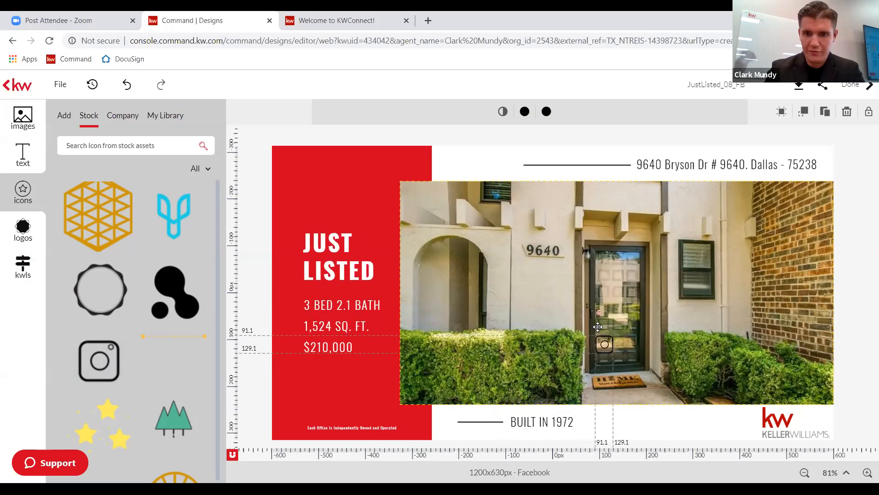
{"action": "left_click_drag", "start_coordinate": [610, 379], "coordinate": [614, 403]}
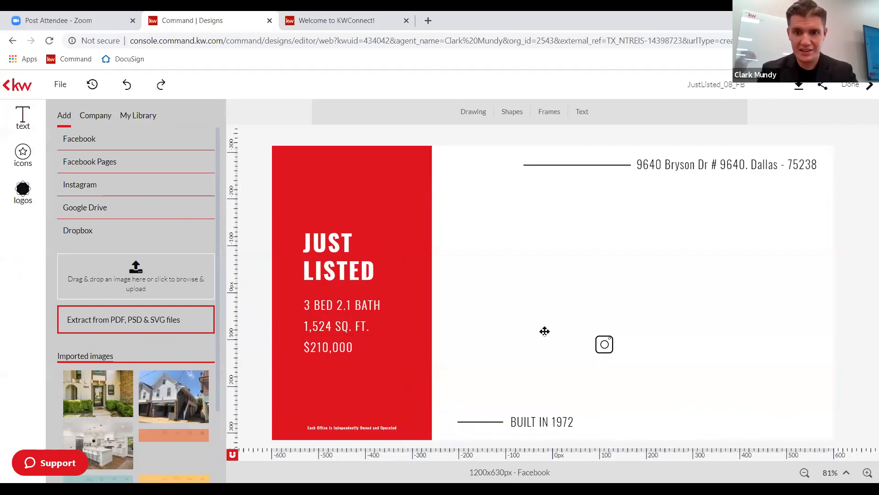
{"action": "left_click", "coordinate": [604, 344]}
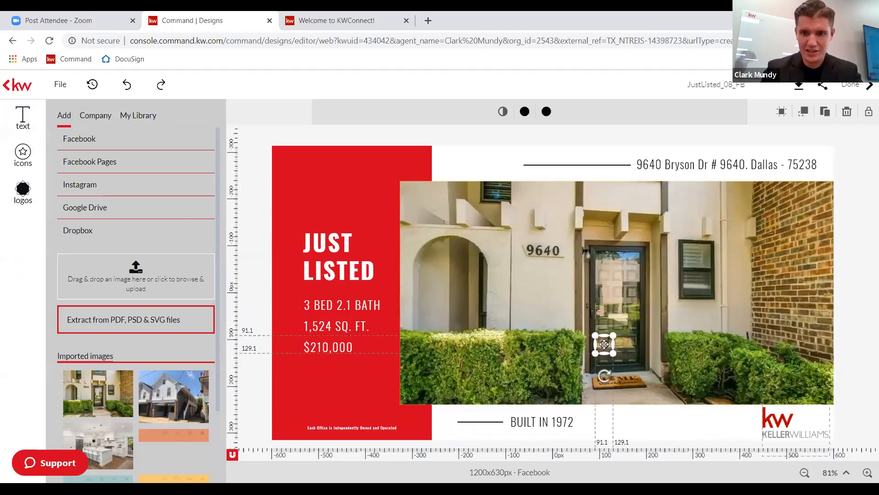
{"action": "left_click_drag", "start_coordinate": [605, 344], "coordinate": [606, 359]}
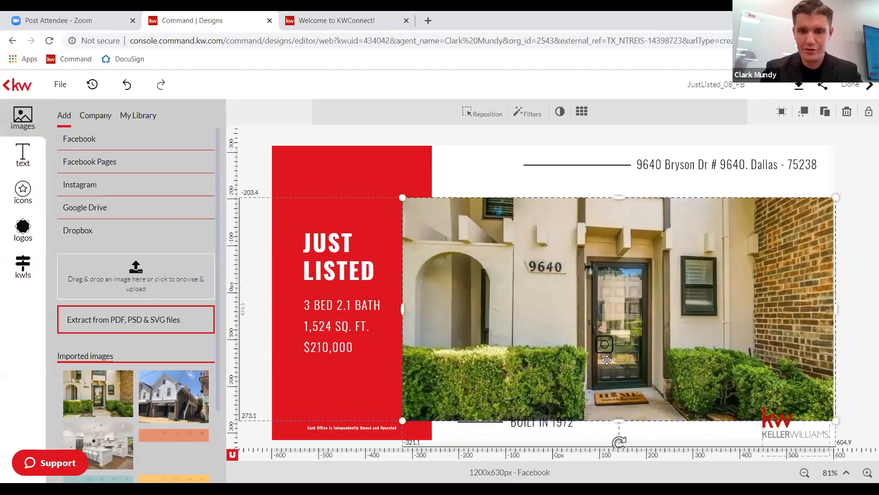
{"action": "key", "text": "ctrl+z"}
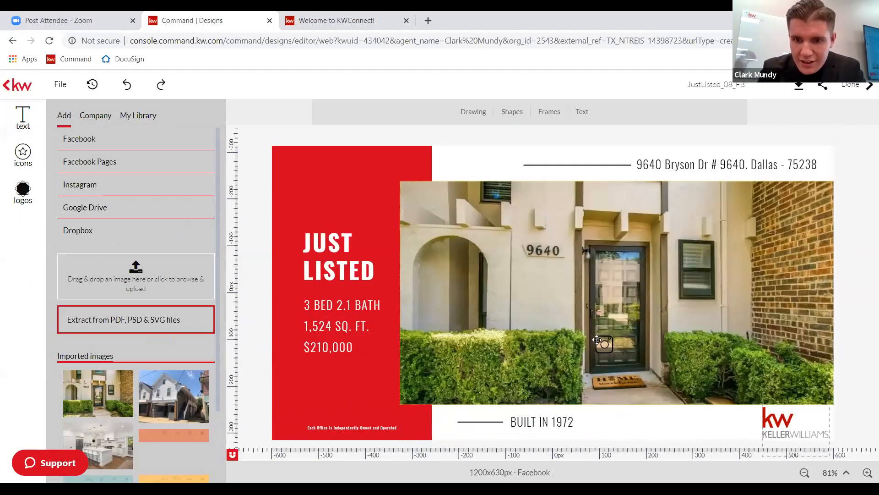
{"action": "left_click_drag", "start_coordinate": [596, 340], "coordinate": [606, 414]}
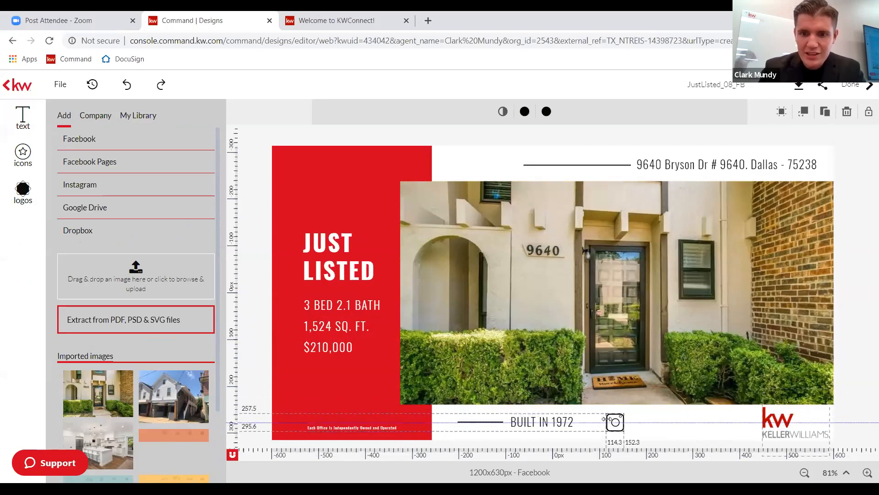
Copy the BUILT IN 1972 text and paste the copy just right of the Instagram icon.
{"action": "left_click", "coordinate": [651, 420]}
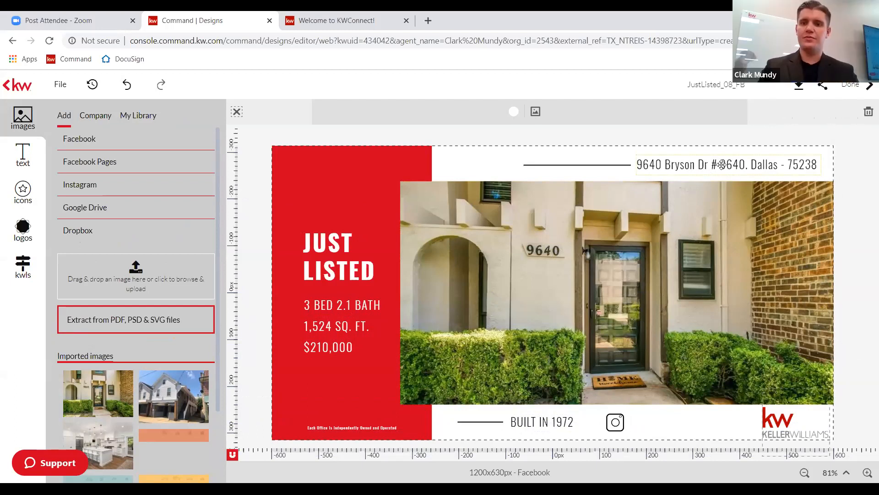
{"action": "right_click", "coordinate": [558, 421]}
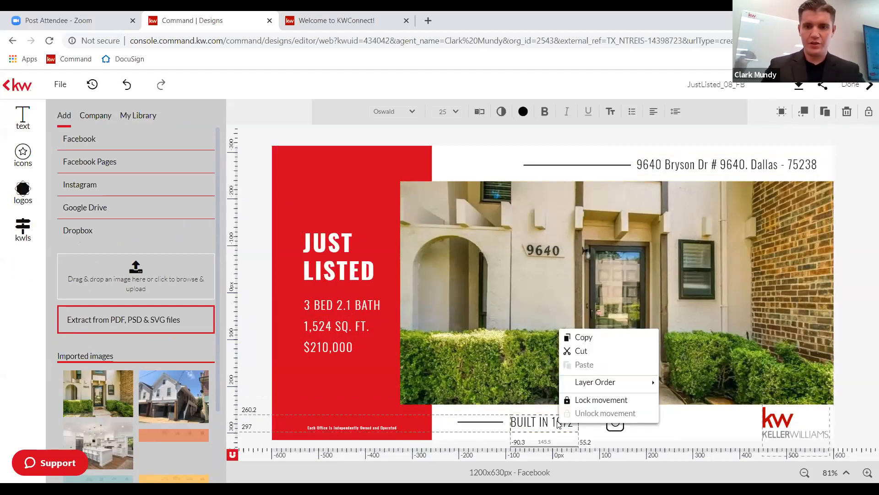
{"action": "left_click", "coordinate": [601, 340]}
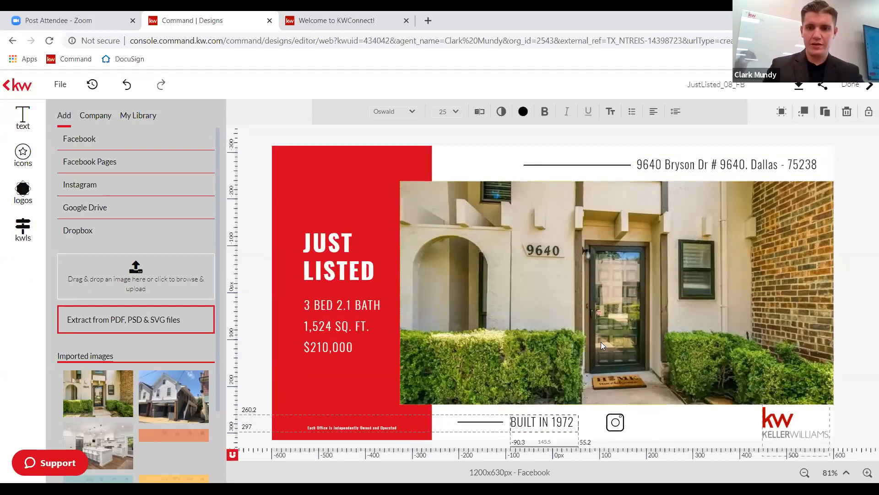
{"action": "left_click", "coordinate": [657, 415]}
{"action": "right_click", "coordinate": [656, 418]}
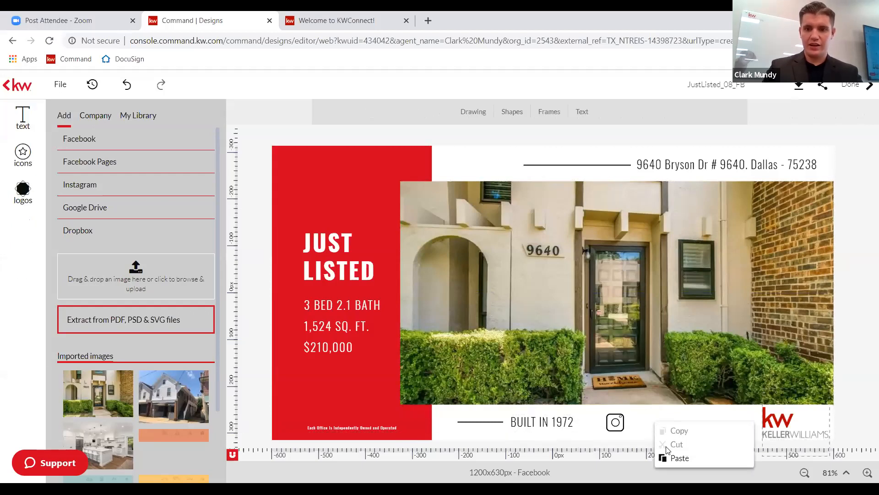
{"action": "left_click", "coordinate": [679, 458]}
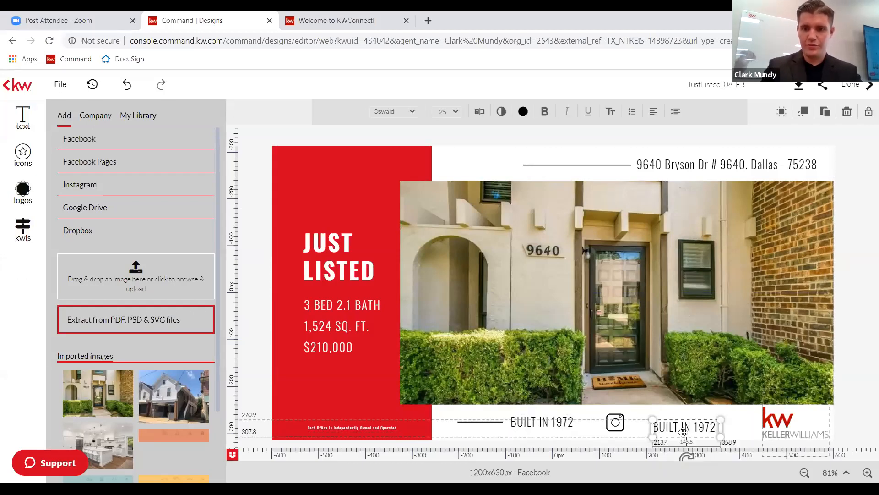
{"action": "left_click_drag", "start_coordinate": [680, 422], "coordinate": [655, 421]}
{"action": "double_click", "coordinate": [648, 422]}
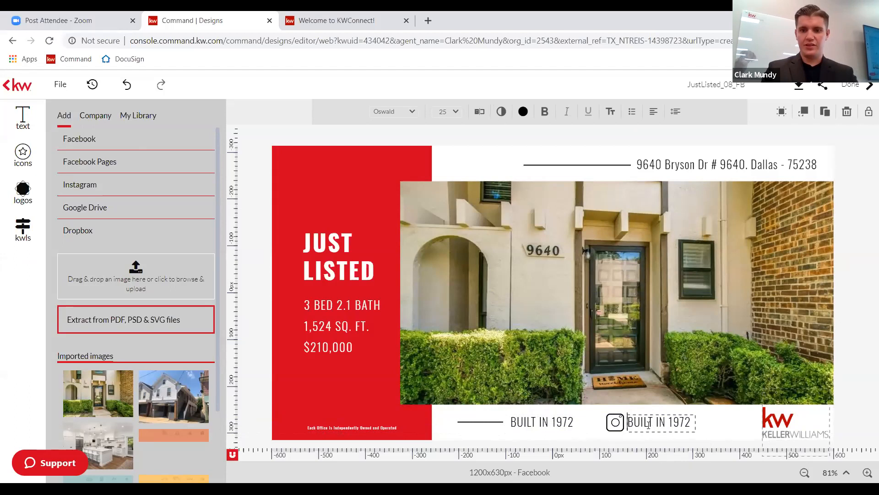
Replace the pasted BUILT IN 1972 wording with the team's Instagram handle.
{"action": "left_click", "coordinate": [648, 423]}
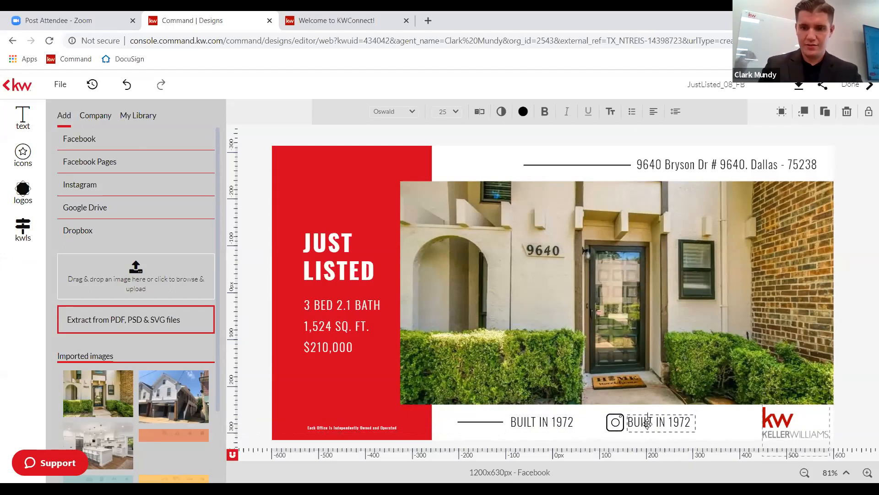
{"action": "key", "text": "Right"}
{"action": "key", "text": "Right"}
{"action": "key", "text": "Right"}
{"action": "key", "text": "Right"}
{"action": "key", "text": "Right"}
{"action": "key", "text": "Right"}
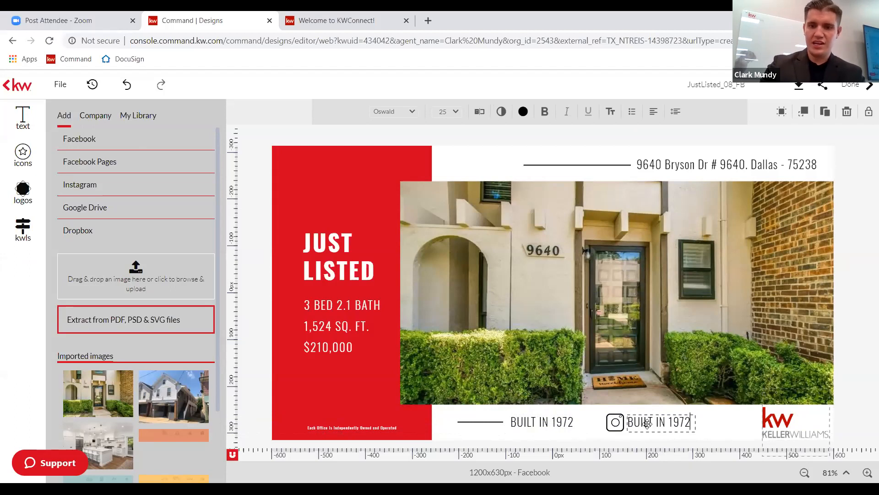
{"action": "key", "text": "ctrl+a"}
{"action": "key", "text": "BackSpace"}
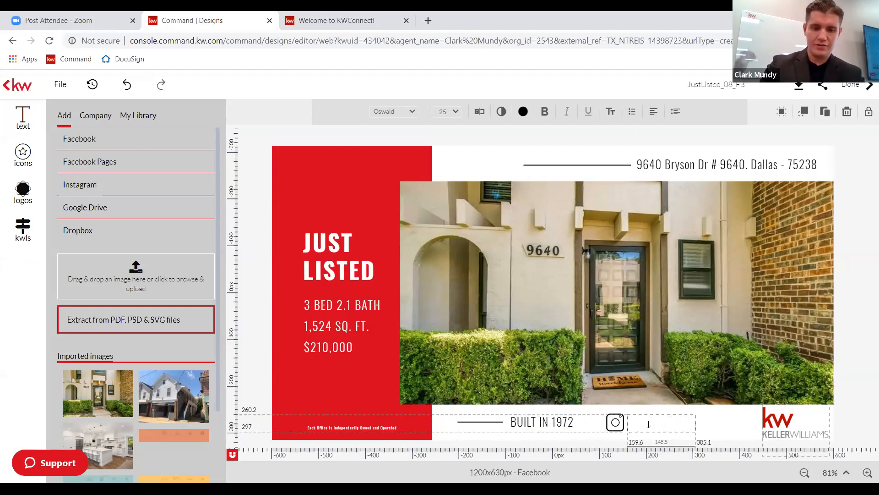
{"action": "type", "text": "@TheM"}
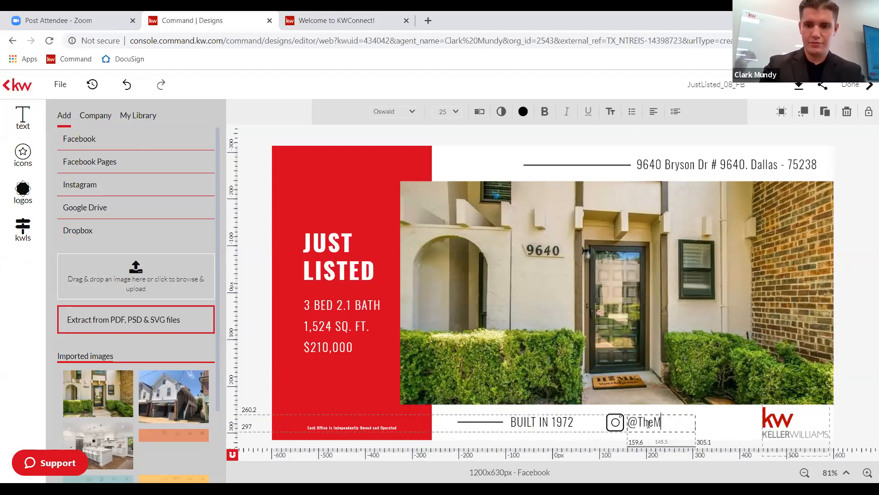
{"action": "type", "text": "undyG"}
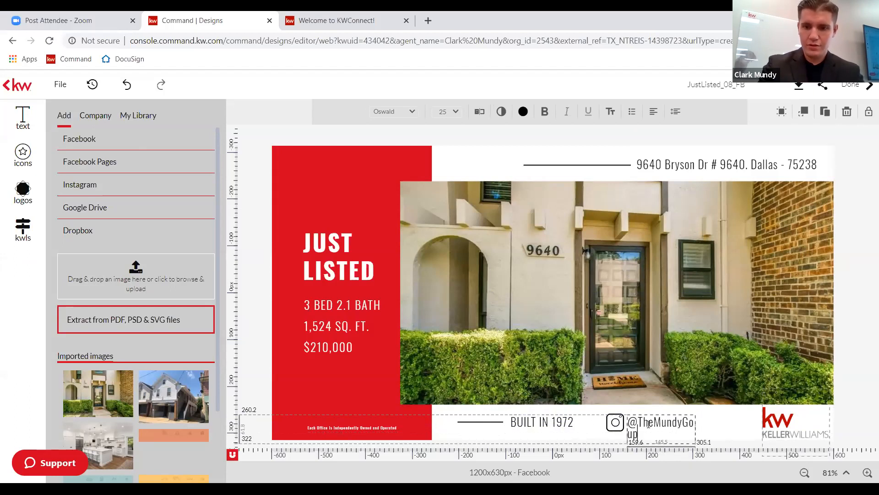
{"action": "type", "text": "roup"}
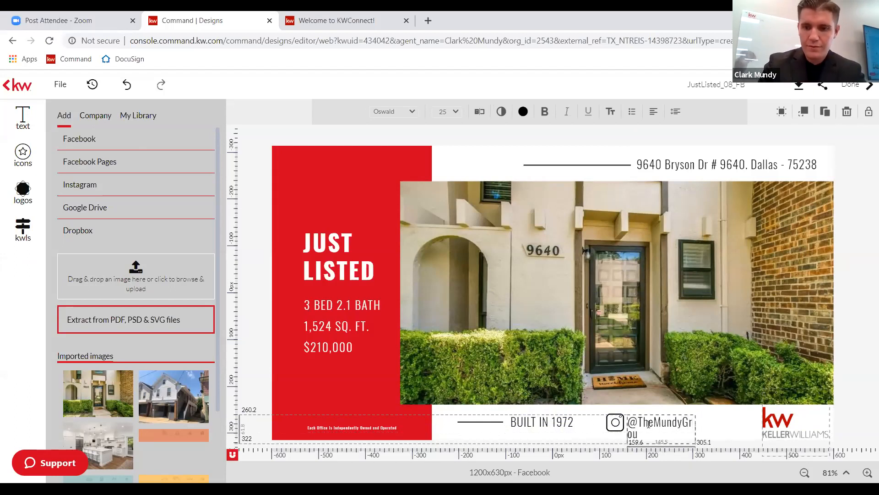
{"action": "left_click", "coordinate": [864, 397]}
{"action": "left_click", "coordinate": [257, 328]}
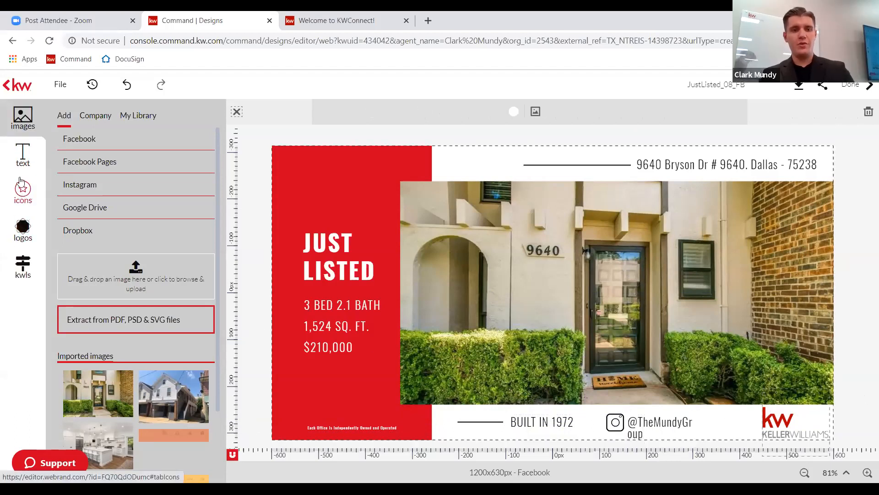
Search the Stock icons for instagram, clear the empty results, and browse the icon grid.
{"action": "left_click", "coordinate": [23, 188]}
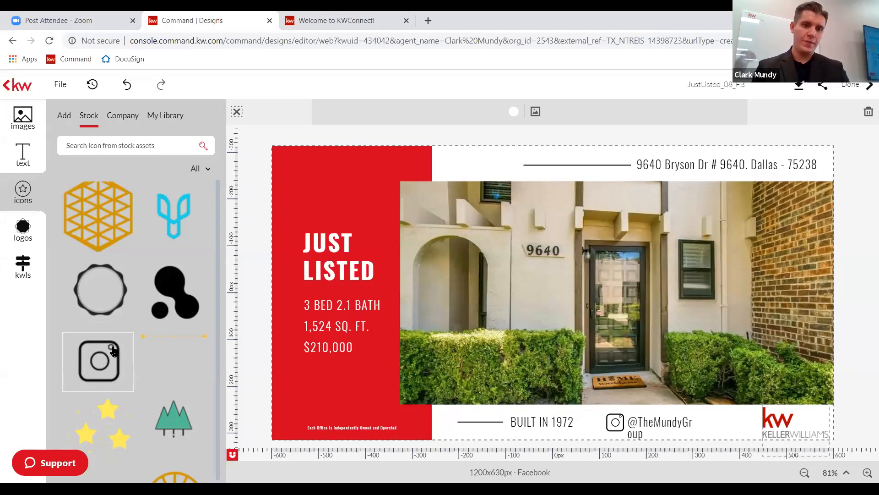
{"action": "left_click", "coordinate": [144, 145]}
{"action": "type", "text": "instagram"}
{"action": "key", "text": "Return"}
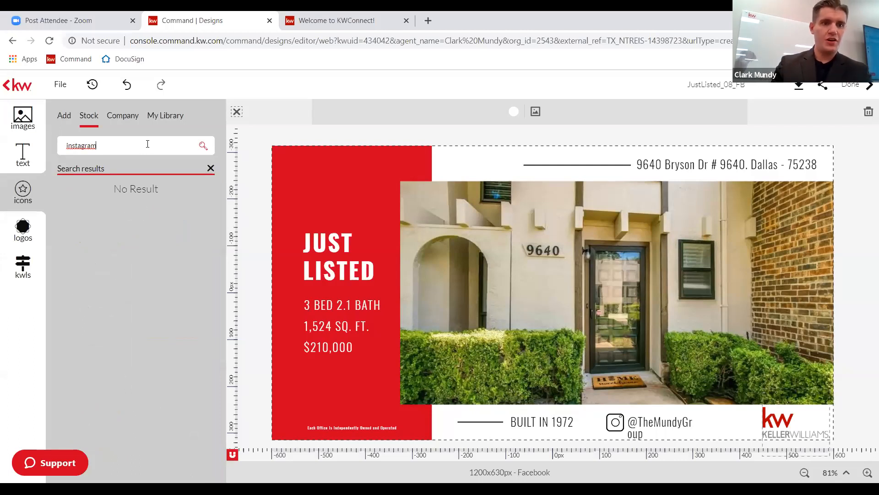
{"action": "key", "text": "BackSpace"}
{"action": "key", "text": "BackSpace"}
{"action": "key", "text": "BackSpace"}
{"action": "key", "text": "BackSpace"}
{"action": "key", "text": "BackSpace"}
{"action": "key", "text": "BackSpace"}
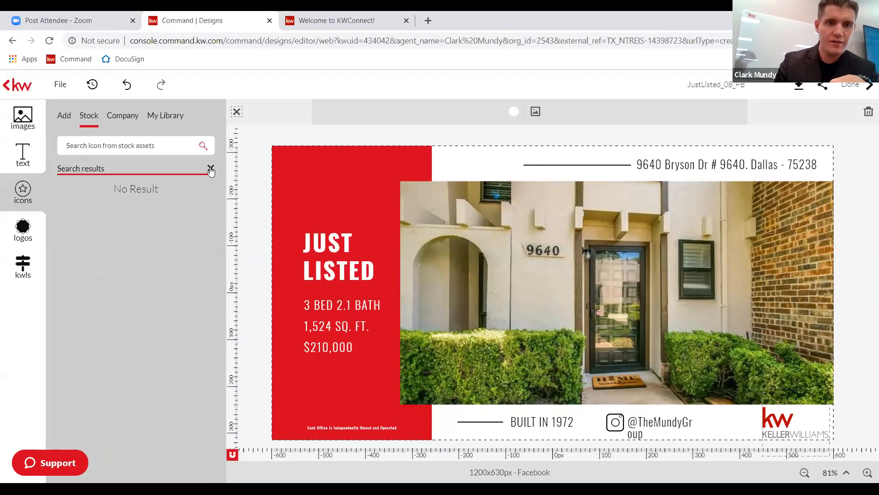
{"action": "left_click", "coordinate": [211, 169]}
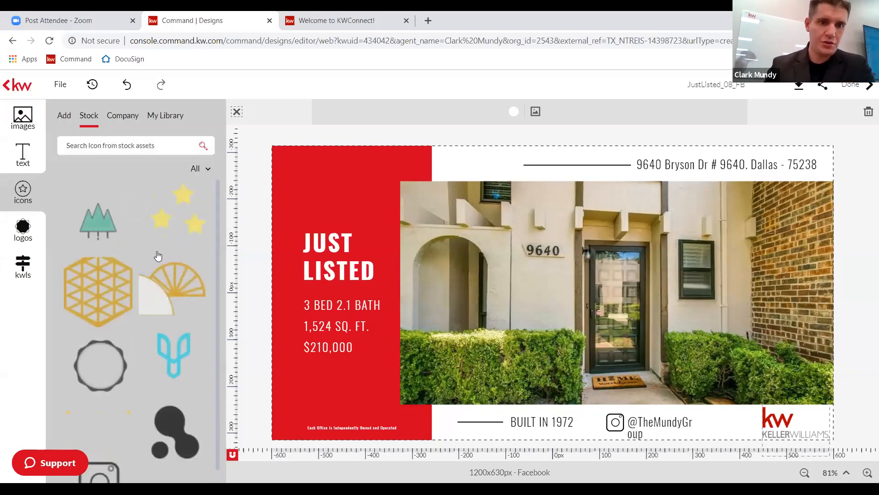
{"action": "scroll", "coordinate": [157, 255], "scroll_direction": "down", "scroll_amount": 3}
{"action": "scroll", "coordinate": [157, 255], "scroll_direction": "down", "scroll_amount": 5}
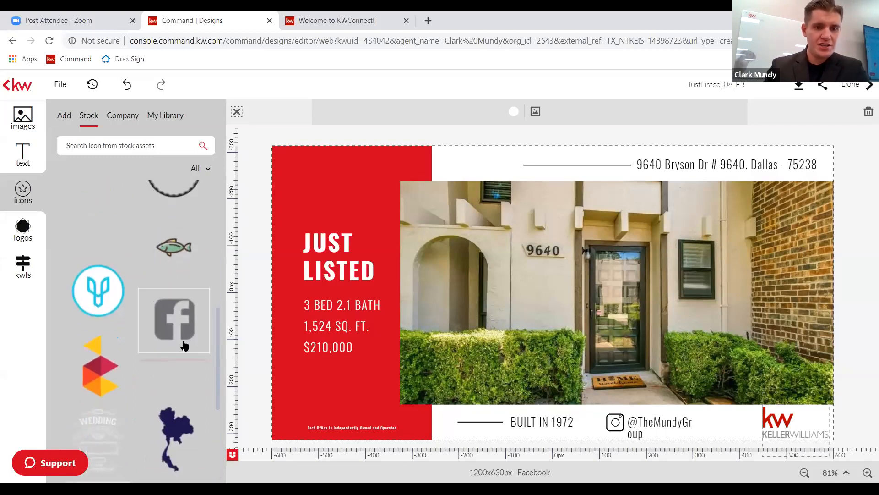
{"action": "scroll", "coordinate": [91, 348], "scroll_direction": "down", "scroll_amount": 4}
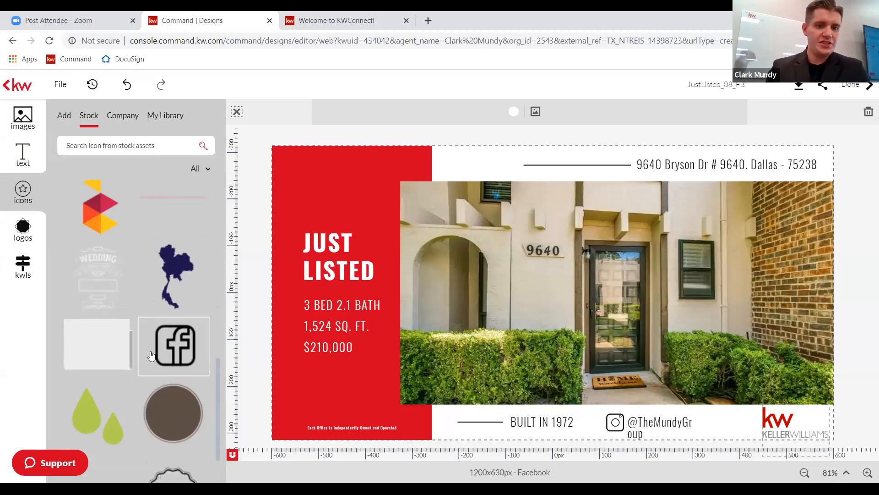
{"action": "scroll", "coordinate": [151, 355], "scroll_direction": "down", "scroll_amount": 6}
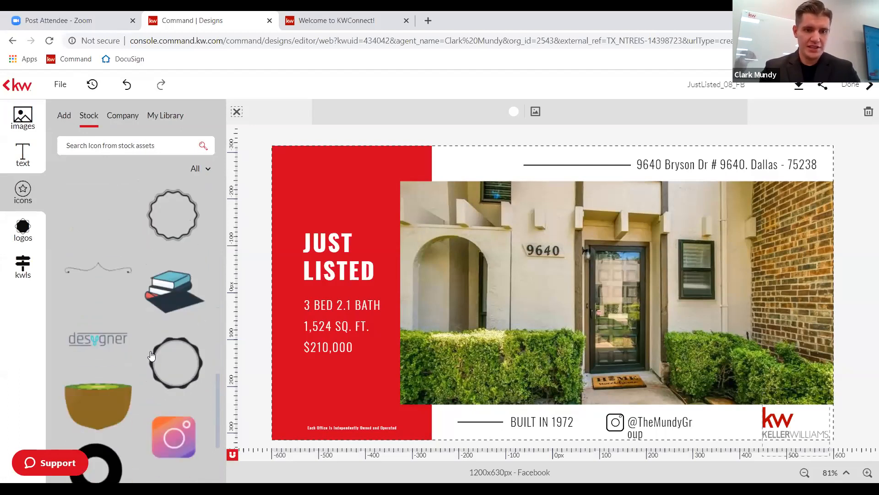
{"action": "scroll", "coordinate": [151, 355], "scroll_direction": "down", "scroll_amount": 1}
{"action": "scroll", "coordinate": [152, 355], "scroll_direction": "down", "scroll_amount": 2}
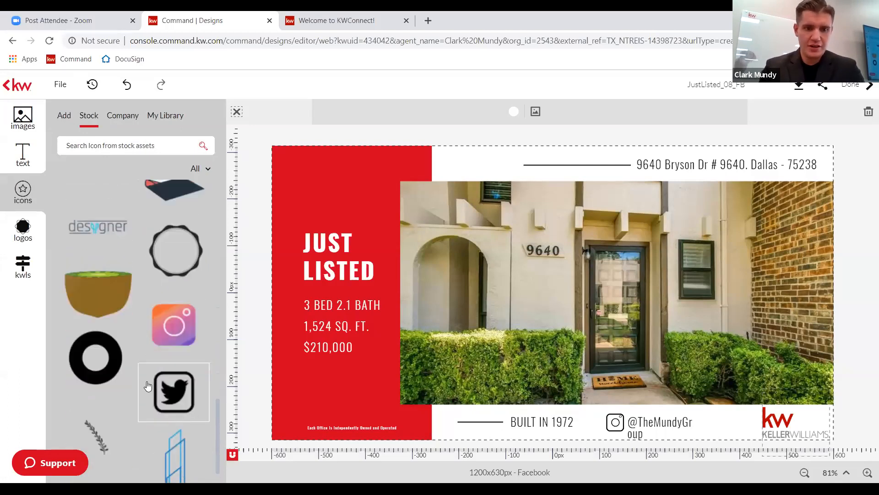
{"action": "scroll", "coordinate": [129, 395], "scroll_direction": "down", "scroll_amount": 3}
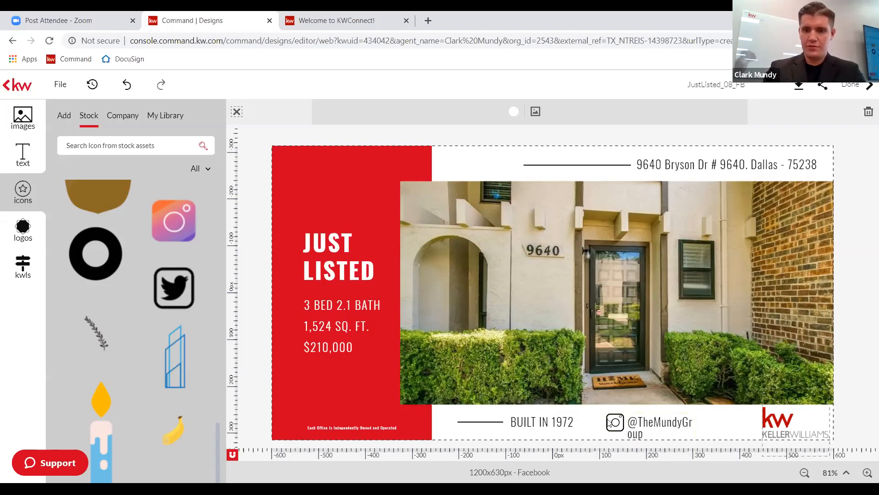
Widen the Instagram handle text box so the handle fits on one line, aligned with BUILT IN 1972.
{"action": "left_click", "coordinate": [677, 418]}
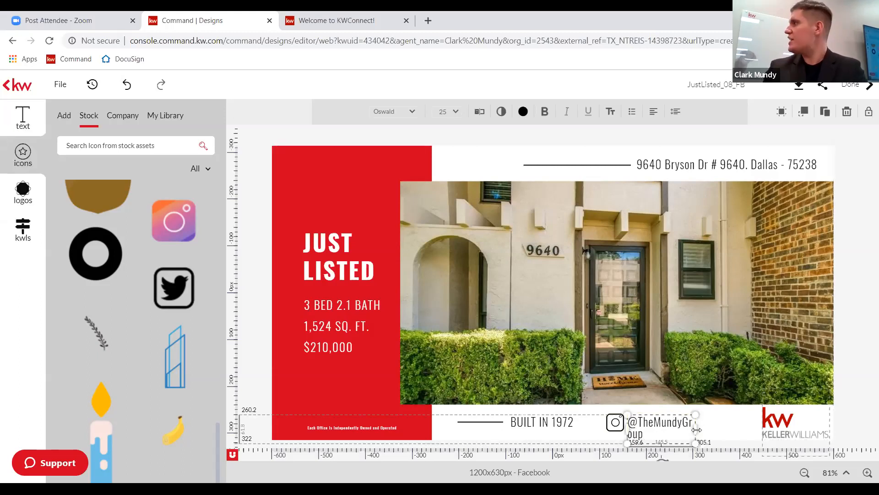
{"action": "left_click_drag", "start_coordinate": [696, 429], "coordinate": [722, 430]}
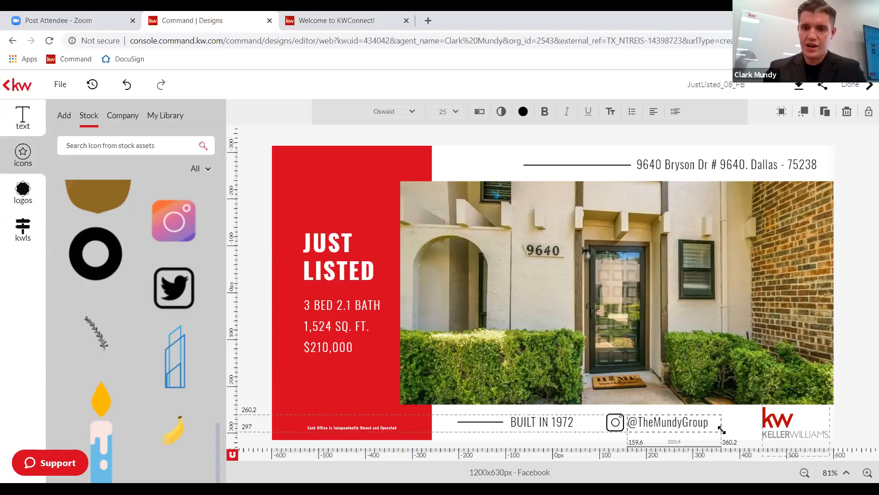
{"action": "left_click", "coordinate": [845, 412]}
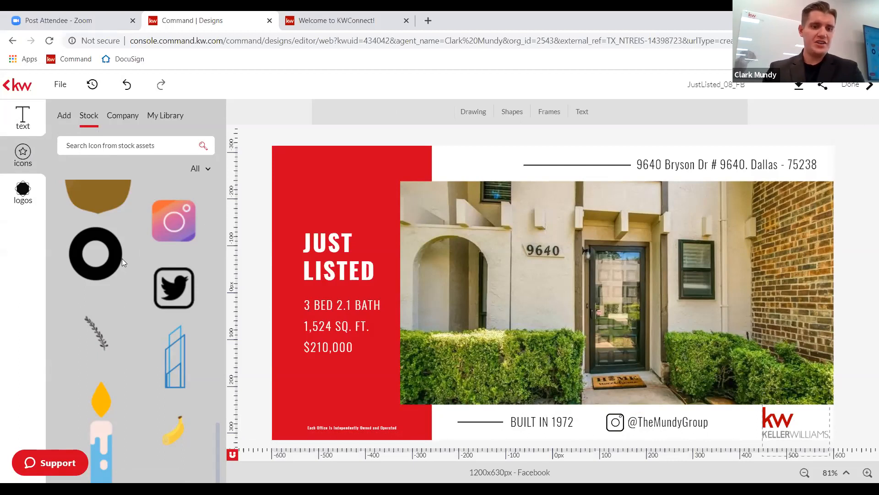
{"action": "scroll", "coordinate": [122, 259], "scroll_direction": "down", "scroll_amount": 2}
{"action": "scroll", "coordinate": [122, 259], "scroll_direction": "up", "scroll_amount": 1}
{"action": "scroll", "coordinate": [141, 386], "scroll_direction": "down", "scroll_amount": 9}
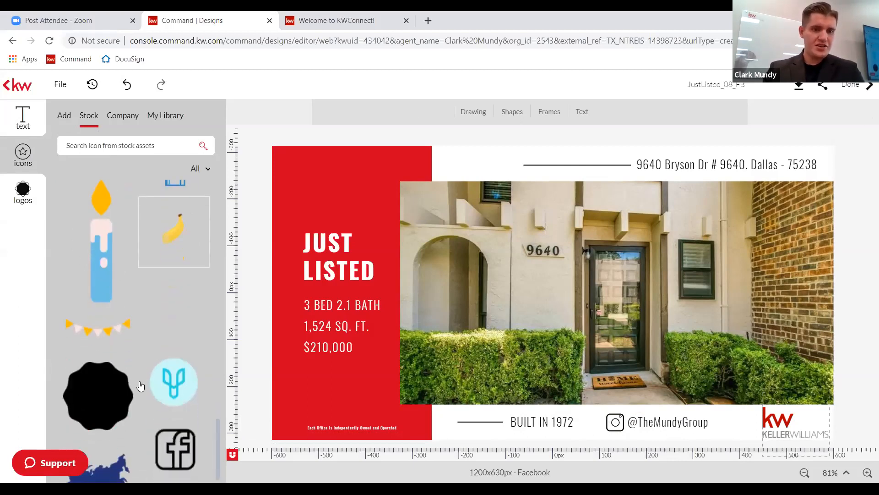
{"action": "scroll", "coordinate": [189, 208], "scroll_direction": "down", "scroll_amount": 5}
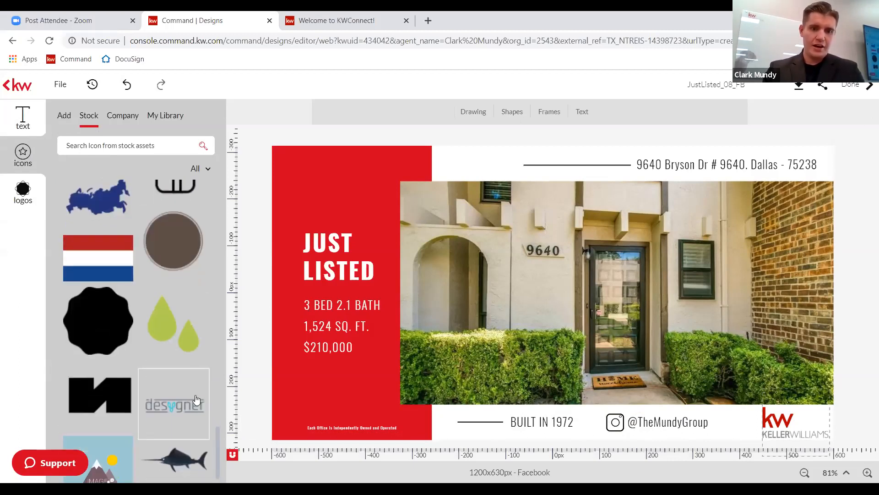
{"action": "scroll", "coordinate": [172, 392], "scroll_direction": "down", "scroll_amount": 9}
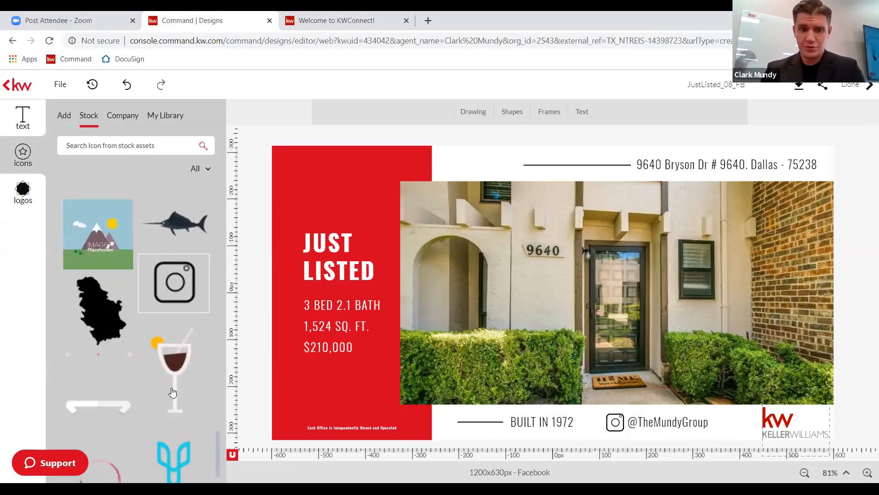
{"action": "scroll", "coordinate": [172, 392], "scroll_direction": "down", "scroll_amount": 4}
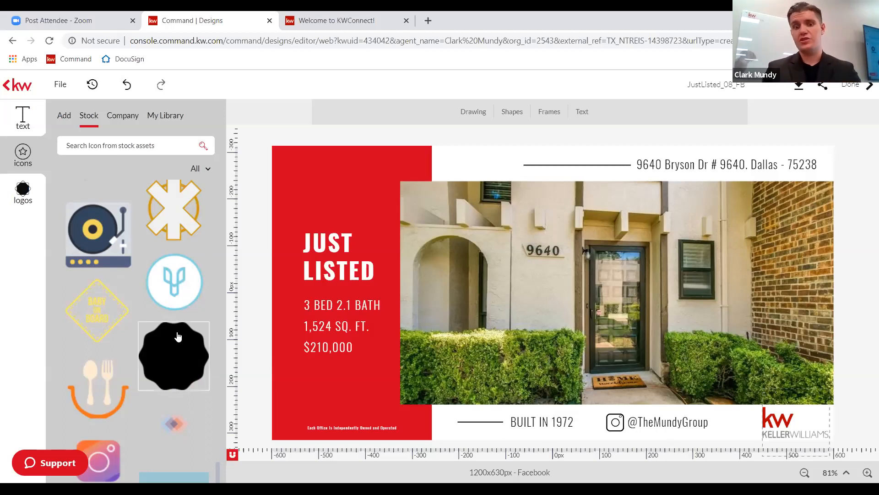
{"action": "scroll", "coordinate": [115, 303], "scroll_direction": "down", "scroll_amount": 10}
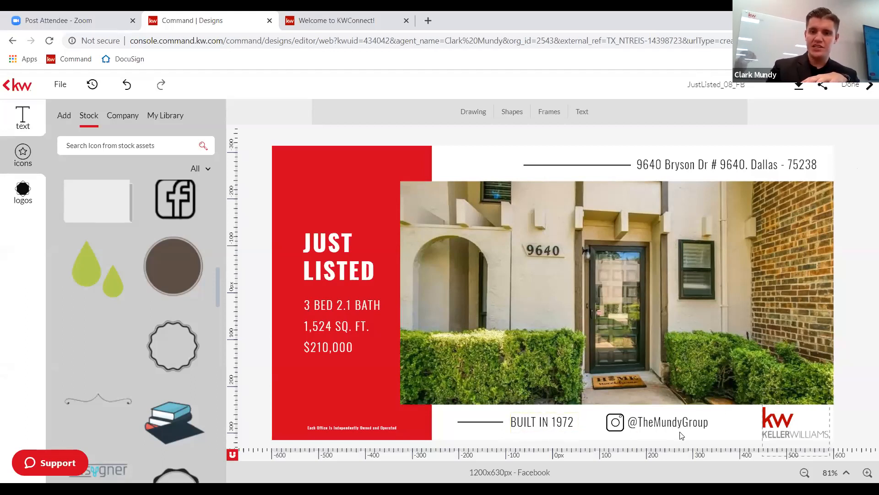
{"action": "right_click", "coordinate": [537, 422]}
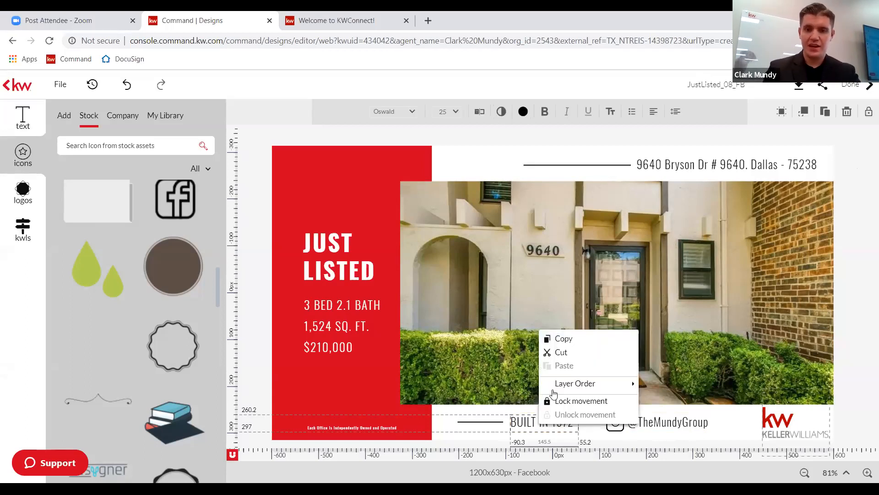
{"action": "left_click", "coordinate": [566, 339]}
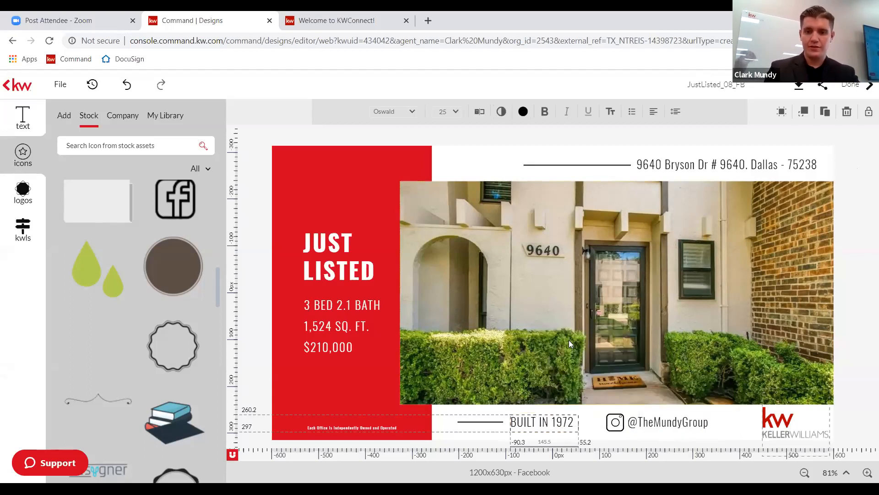
{"action": "left_click", "coordinate": [585, 414]}
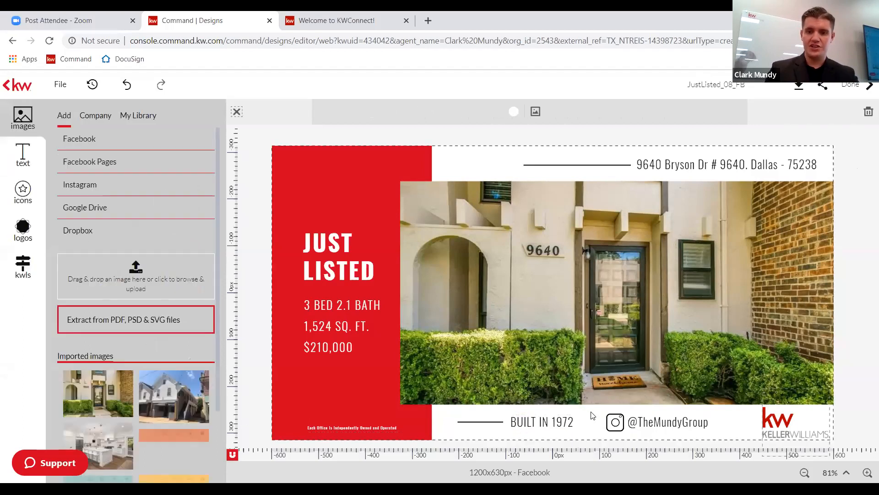
{"action": "right_click", "coordinate": [591, 415]}
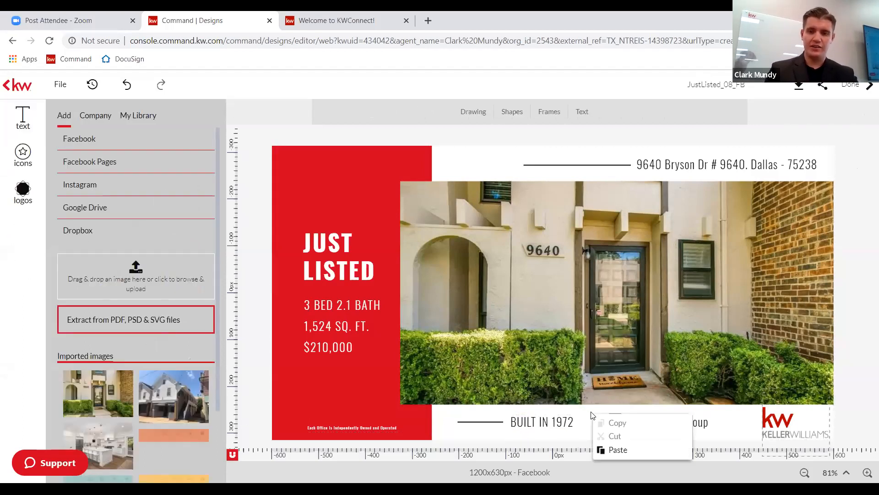
{"action": "left_click", "coordinate": [605, 449]}
{"action": "mouse_move", "coordinate": [599, 417]}
{"action": "left_mouse_down"}
{"action": "mouse_move", "coordinate": [564, 409]}
{"action": "mouse_move", "coordinate": [541, 436]}
{"action": "mouse_move", "coordinate": [539, 407]}
{"action": "left_mouse_up"}
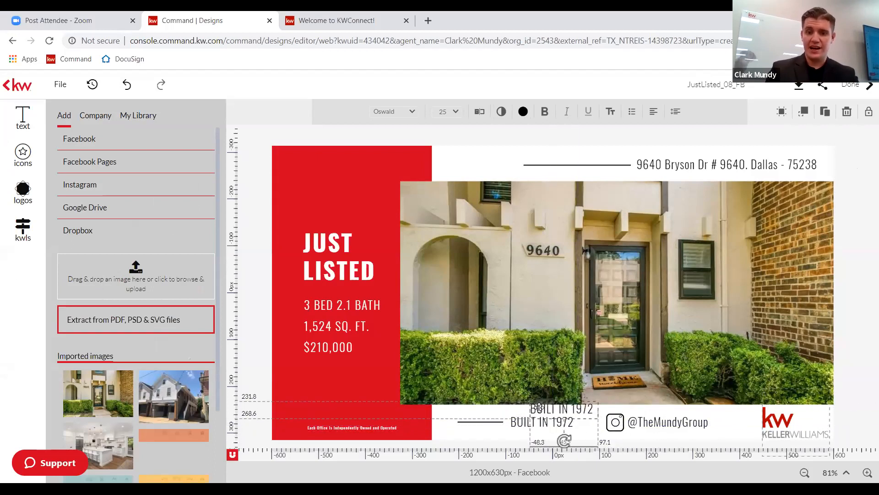
{"action": "key", "text": "Delete"}
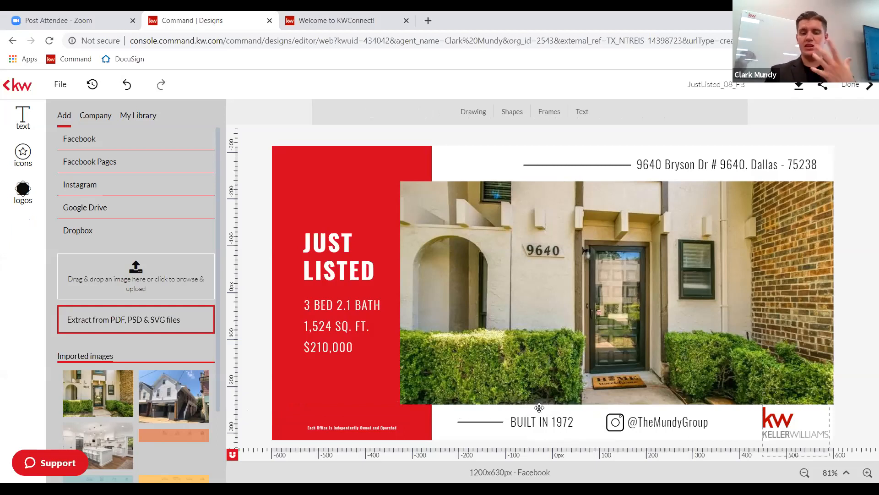
Browse the Banners and Company text libraries, ending on the Title, Subtitle and Body text options.
{"action": "left_click", "coordinate": [27, 120]}
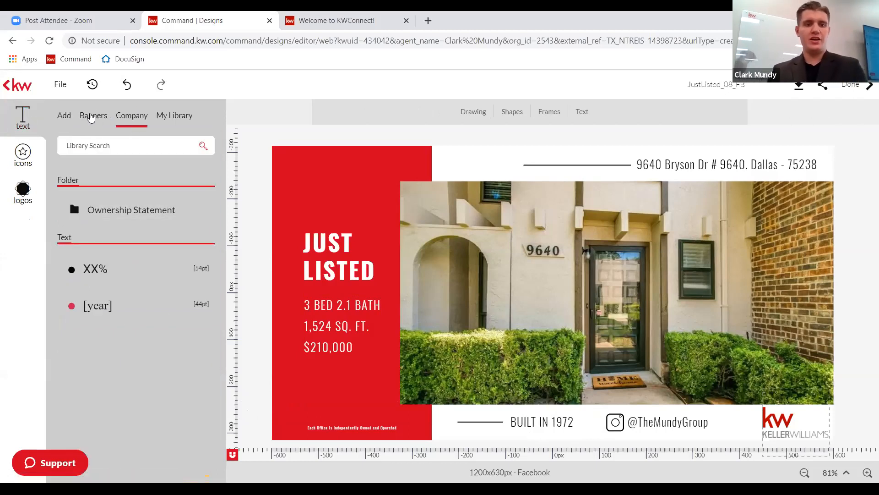
{"action": "left_click", "coordinate": [92, 117]}
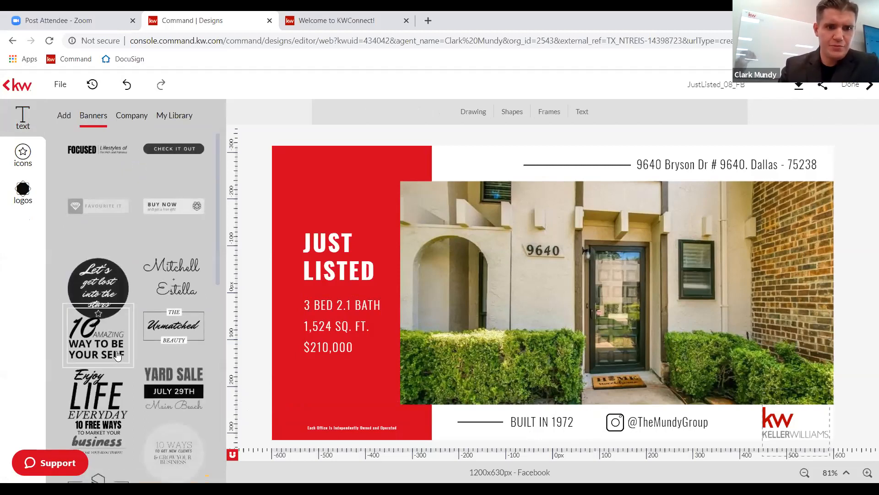
{"action": "scroll", "coordinate": [123, 371], "scroll_direction": "down", "scroll_amount": 1}
{"action": "scroll", "coordinate": [127, 383], "scroll_direction": "down", "scroll_amount": 8}
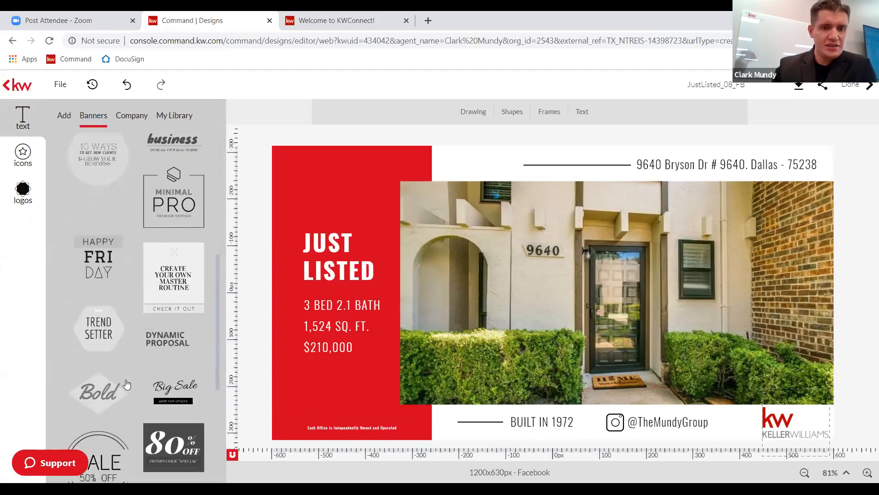
{"action": "scroll", "coordinate": [127, 383], "scroll_direction": "down", "scroll_amount": 1}
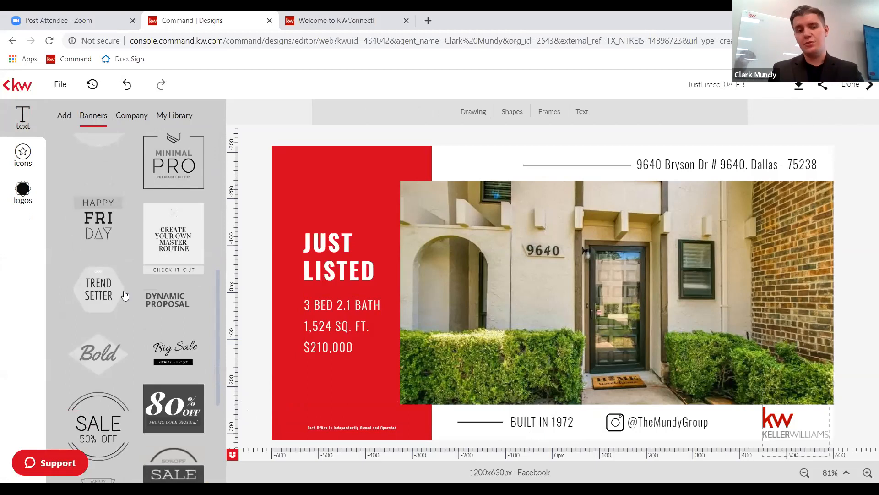
{"action": "scroll", "coordinate": [124, 226], "scroll_direction": "up", "scroll_amount": 3}
{"action": "left_click", "coordinate": [128, 117]}
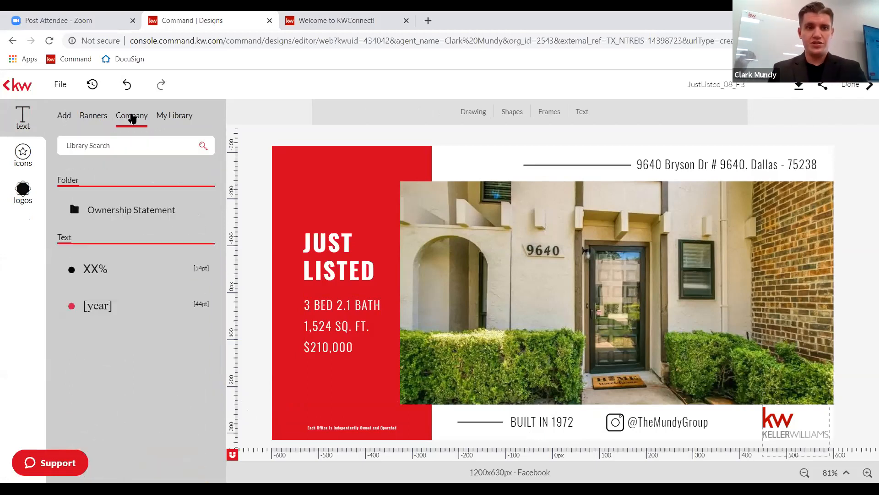
{"action": "left_click", "coordinate": [63, 118]}
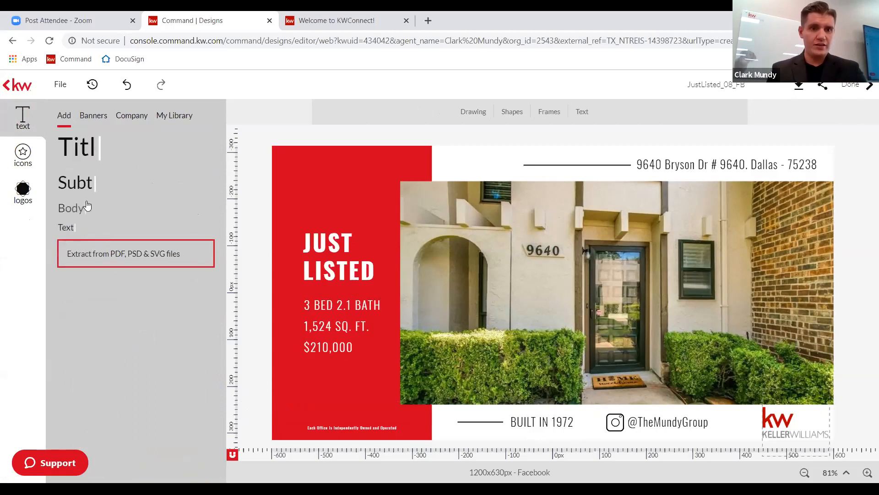
Add and remove a Body text box, then place a Title text box and select its word.
{"action": "left_click", "coordinate": [87, 207]}
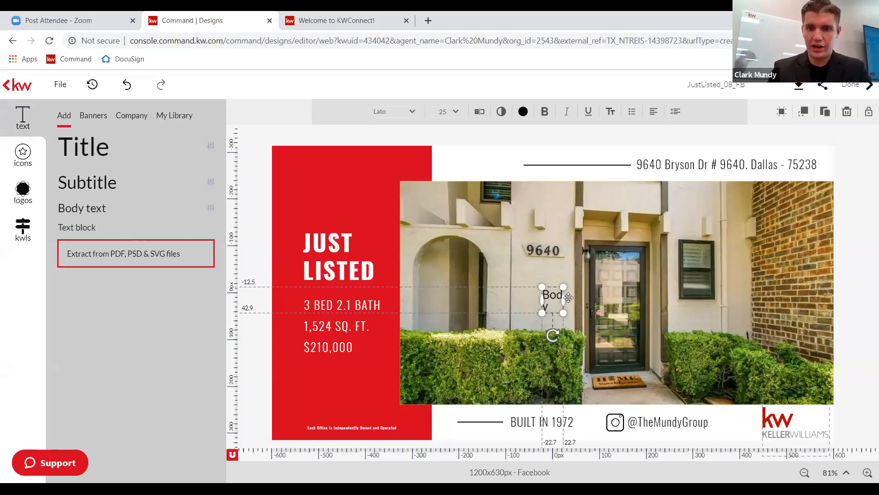
{"action": "key", "text": "Delete"}
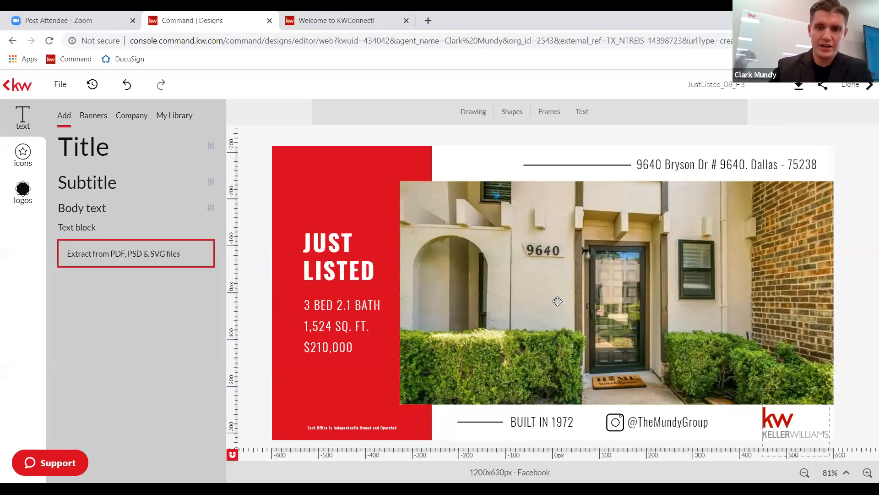
{"action": "left_click", "coordinate": [80, 152]}
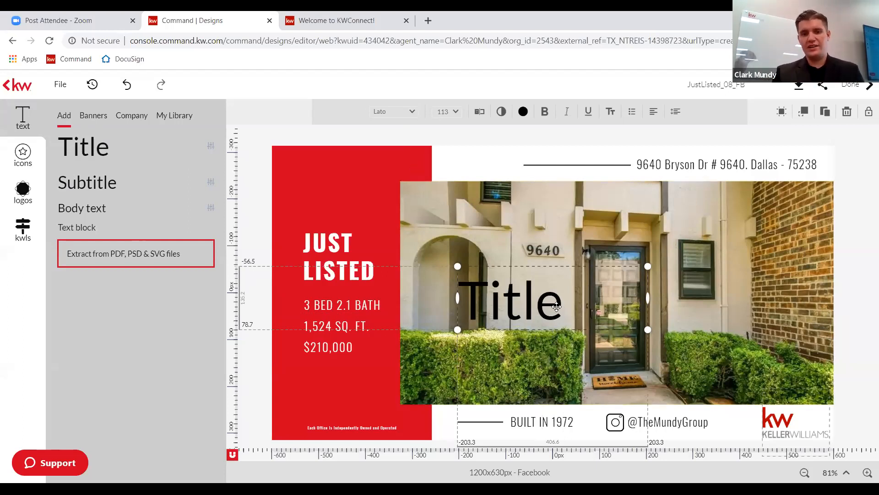
{"action": "left_click", "coordinate": [525, 310]}
{"action": "double_click", "coordinate": [525, 310]}
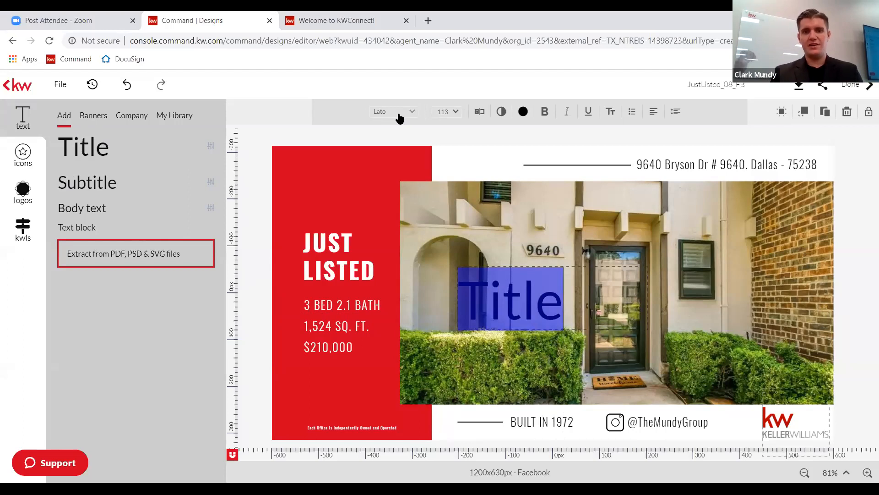
{"action": "left_click", "coordinate": [400, 118]}
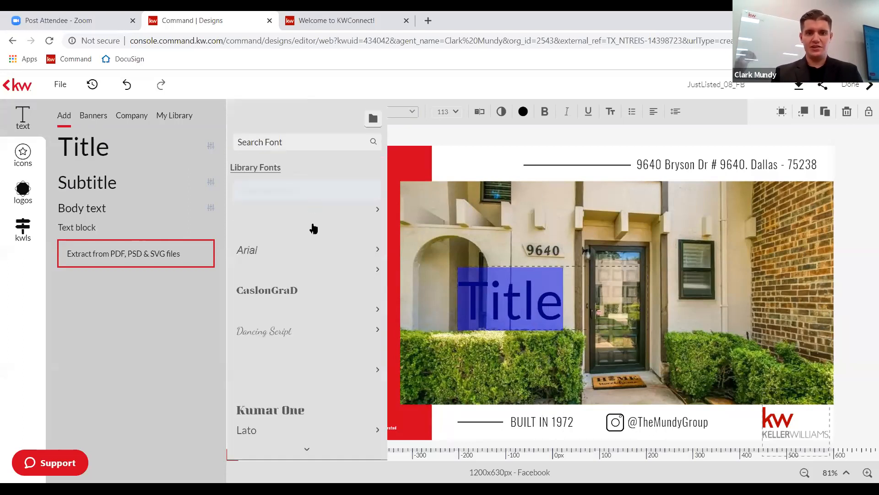
{"action": "mouse_move", "coordinate": [320, 312]}
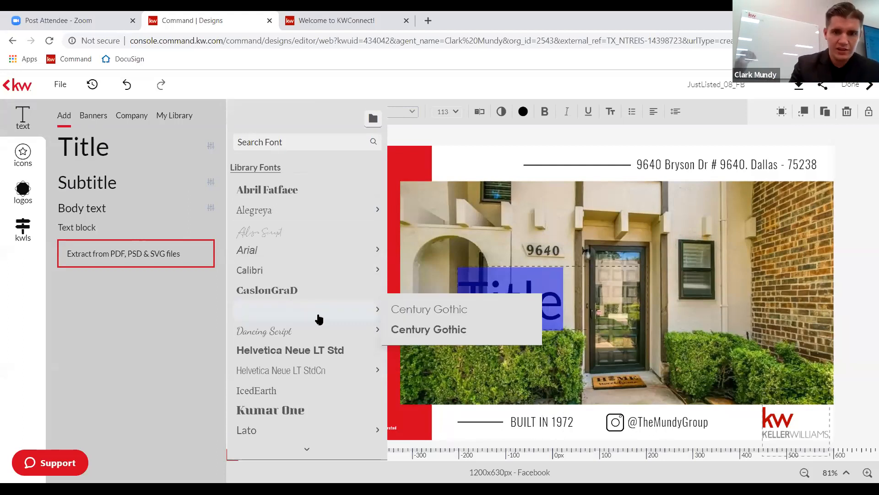
{"action": "left_click", "coordinate": [409, 307]}
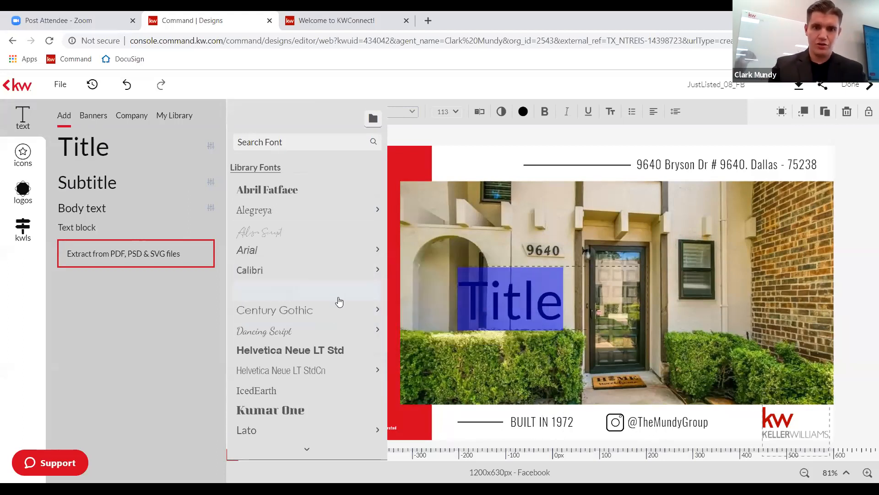
{"action": "mouse_move", "coordinate": [357, 311]}
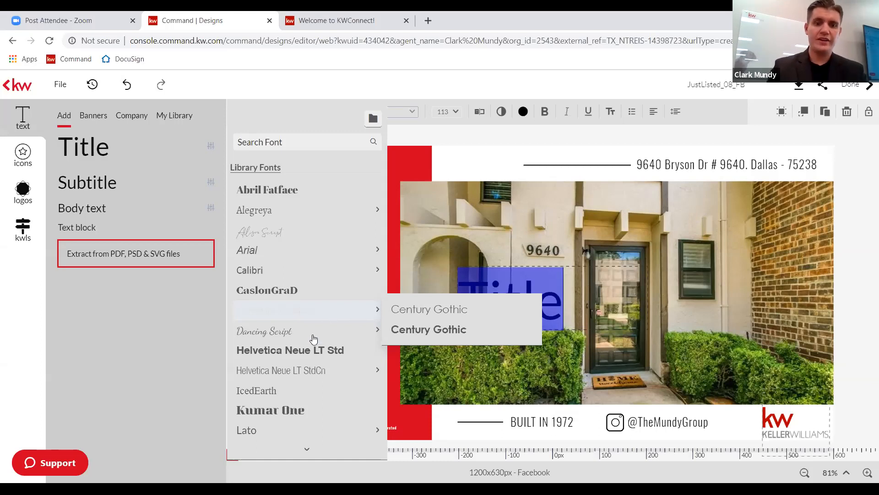
{"action": "mouse_move", "coordinate": [305, 251]}
{"action": "scroll", "coordinate": [305, 252], "scroll_direction": "down", "scroll_amount": 3}
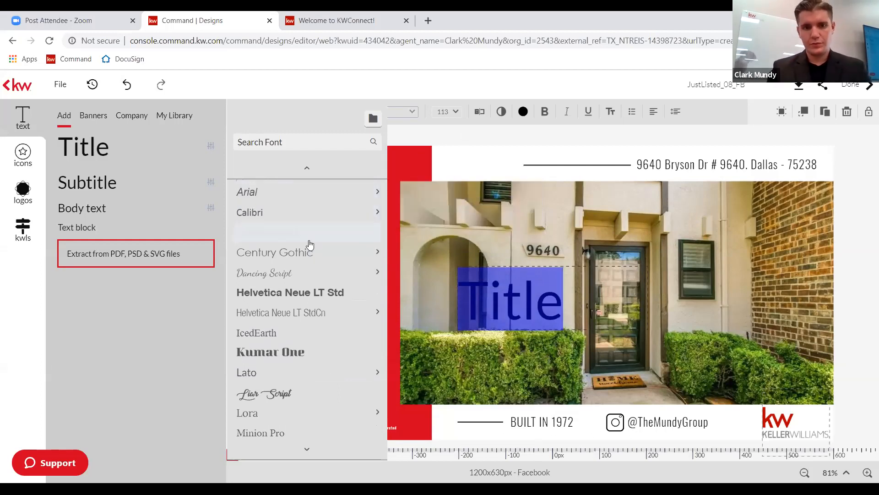
{"action": "scroll", "coordinate": [310, 245], "scroll_direction": "down", "scroll_amount": 1}
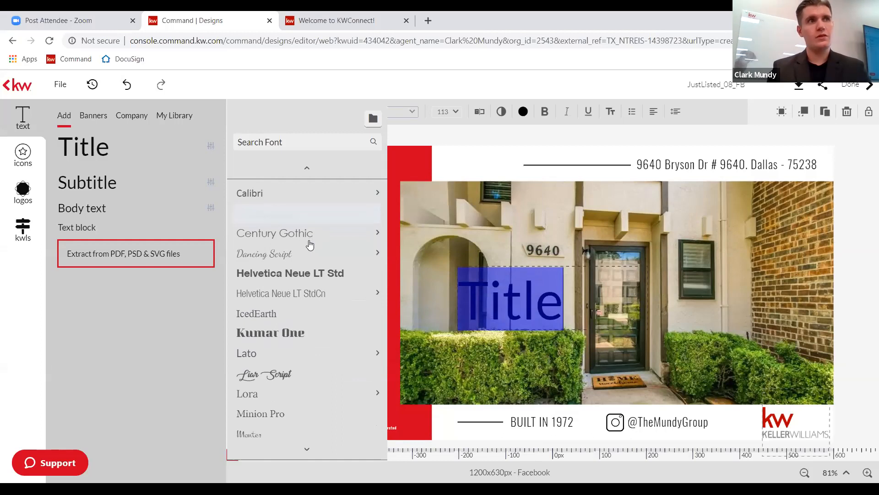
{"action": "mouse_move", "coordinate": [399, 182]}
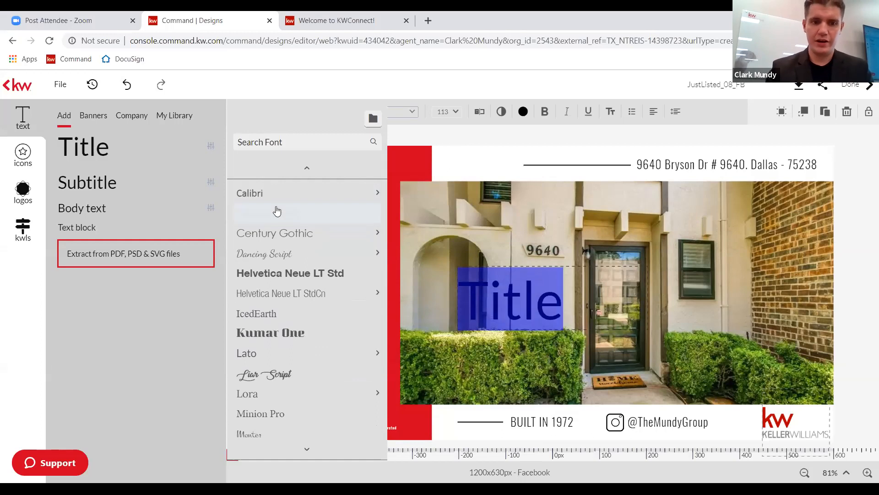
{"action": "scroll", "coordinate": [276, 209], "scroll_direction": "down", "scroll_amount": 1}
{"action": "scroll", "coordinate": [276, 209], "scroll_direction": "down", "scroll_amount": 1}
{"action": "scroll", "coordinate": [276, 209], "scroll_direction": "up", "scroll_amount": 4}
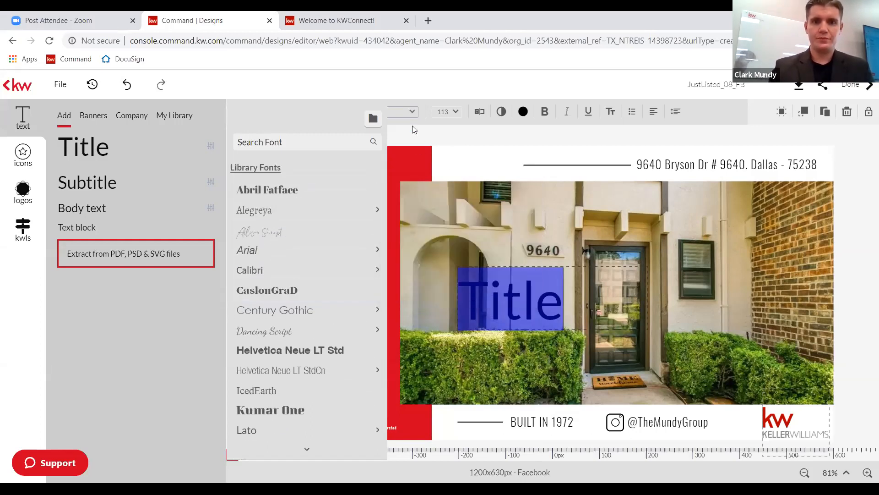
{"action": "left_click", "coordinate": [412, 111]}
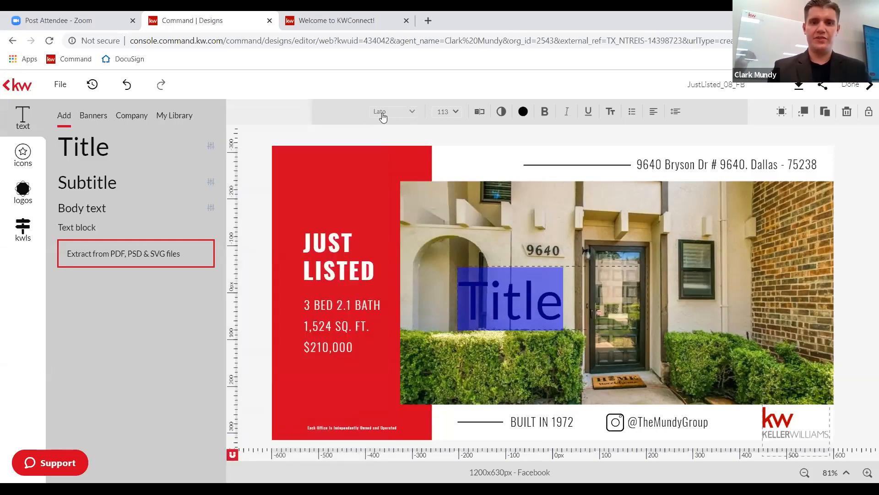
Set the Lato Title text over the house photo to 62 pt and reselect the box.
{"action": "left_click", "coordinate": [453, 114]}
{"action": "scroll", "coordinate": [463, 225], "scroll_direction": "down", "scroll_amount": 2}
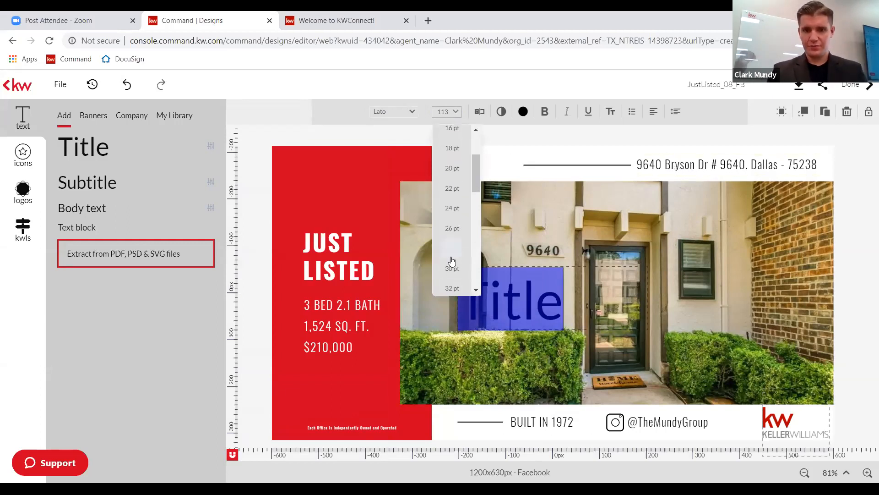
{"action": "scroll", "coordinate": [452, 261], "scroll_direction": "down", "scroll_amount": 6}
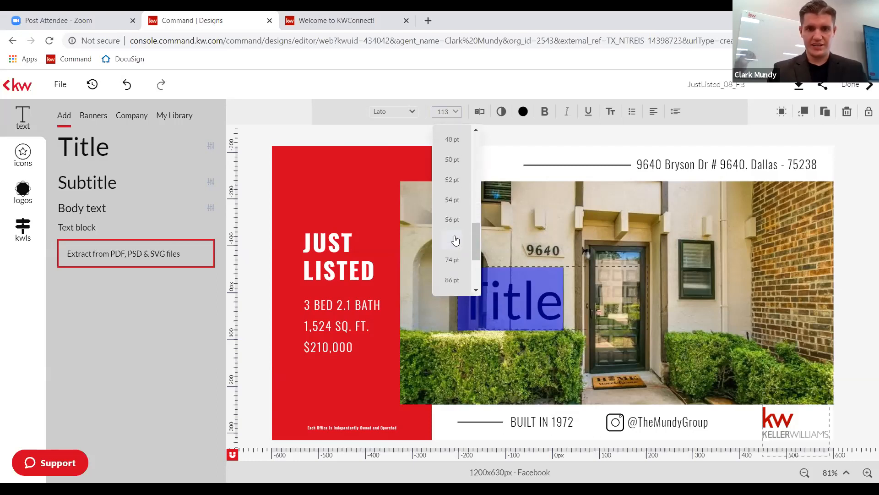
{"action": "left_click", "coordinate": [455, 241]}
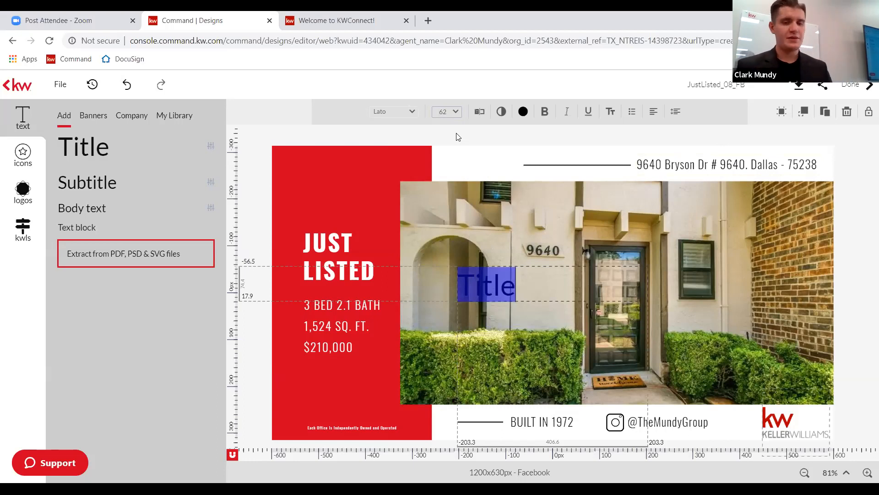
{"action": "key", "text": "Escape"}
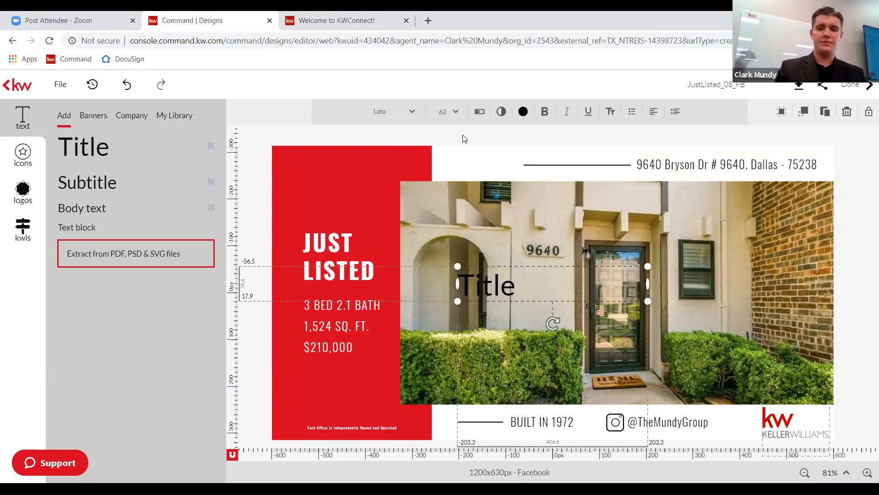
{"action": "left_click", "coordinate": [462, 139]}
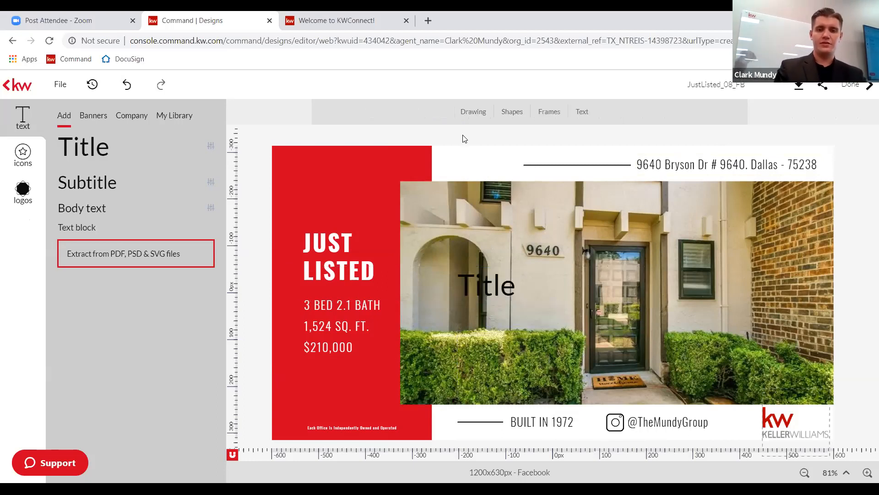
{"action": "left_click", "coordinate": [488, 279]}
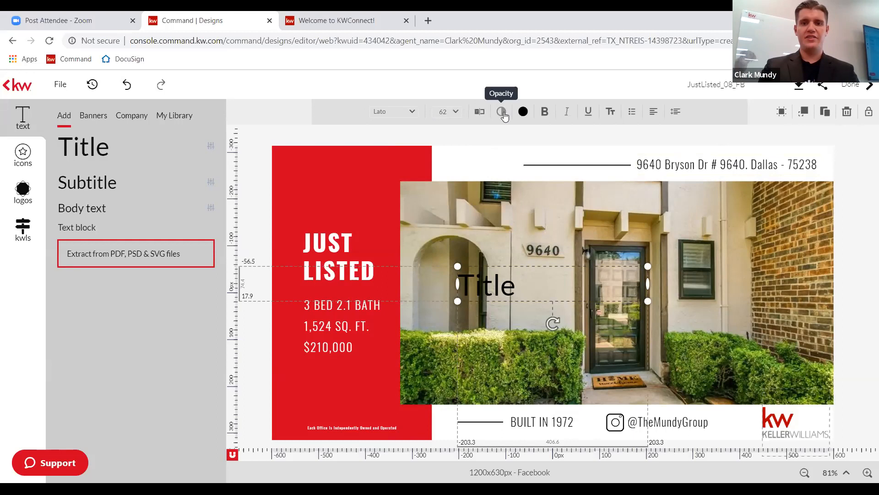
Replace the placeholder Title wording with 'KW is number one' in the Typewriter editor and save.
{"action": "left_click", "coordinate": [479, 118]}
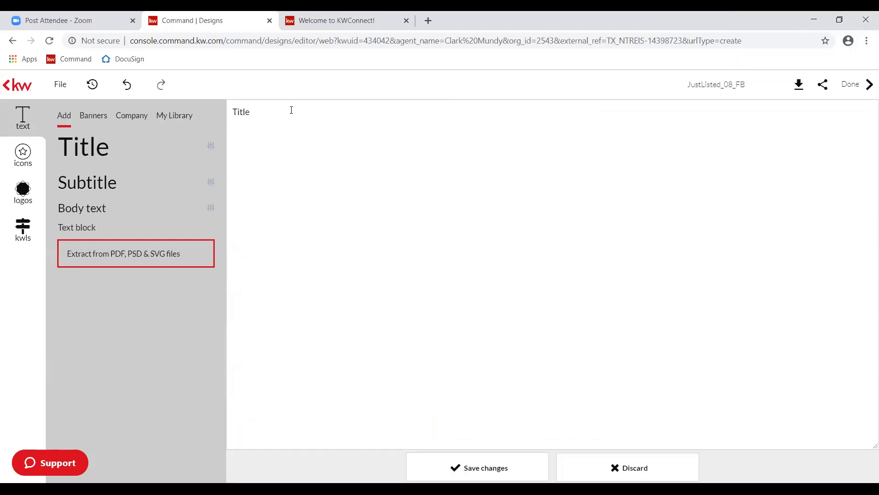
{"action": "key", "text": "ctrl+a"}
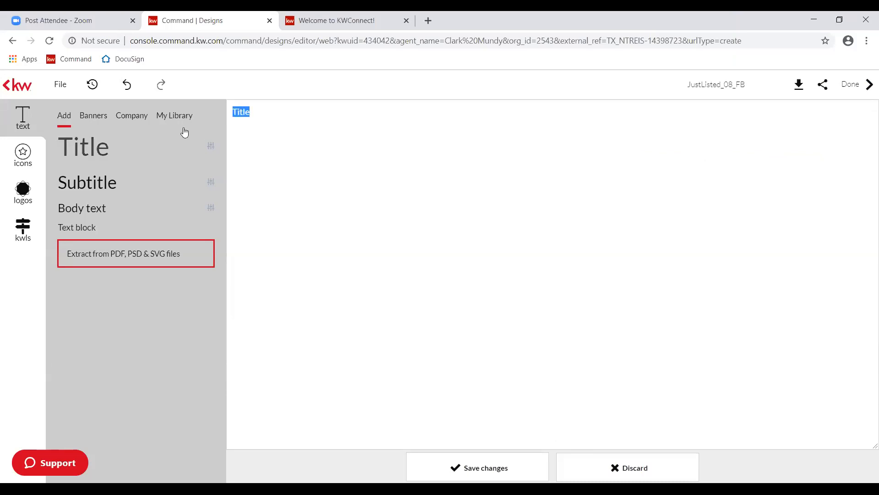
{"action": "type", "text": "KW is number one!"}
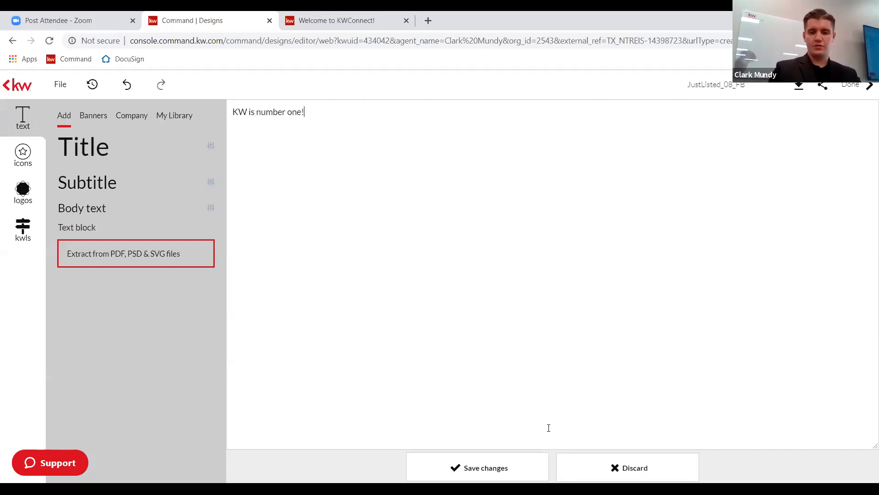
{"action": "left_click", "coordinate": [494, 466]}
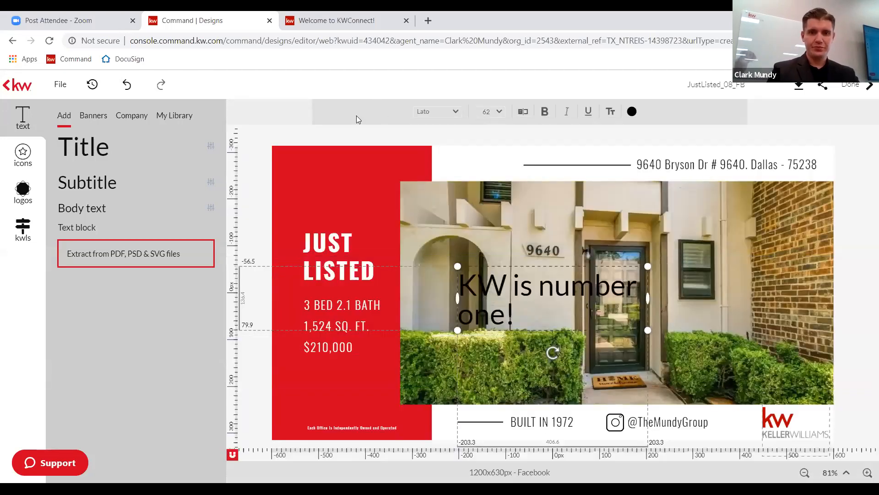
{"action": "left_click", "coordinate": [350, 134]}
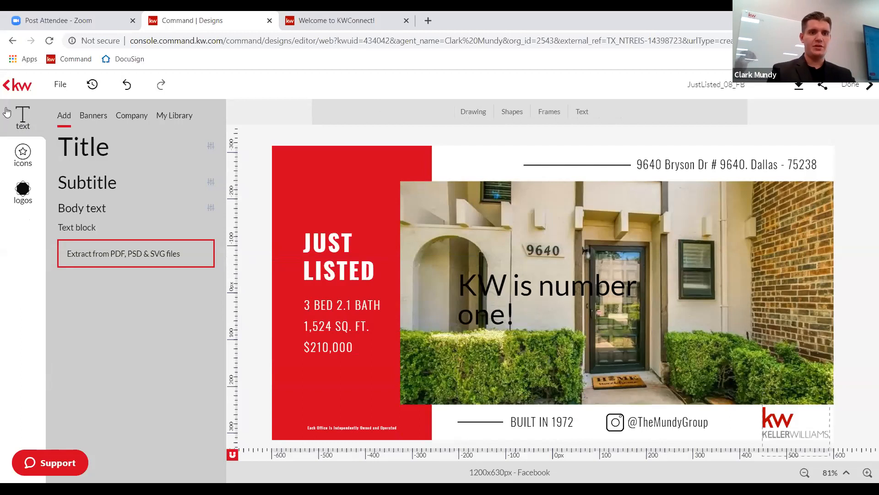
Add a second Title above 'KW is number one!' and discard its text edit.
{"action": "left_click", "coordinate": [125, 146]}
{"action": "left_click_drag", "start_coordinate": [538, 295], "coordinate": [537, 224]}
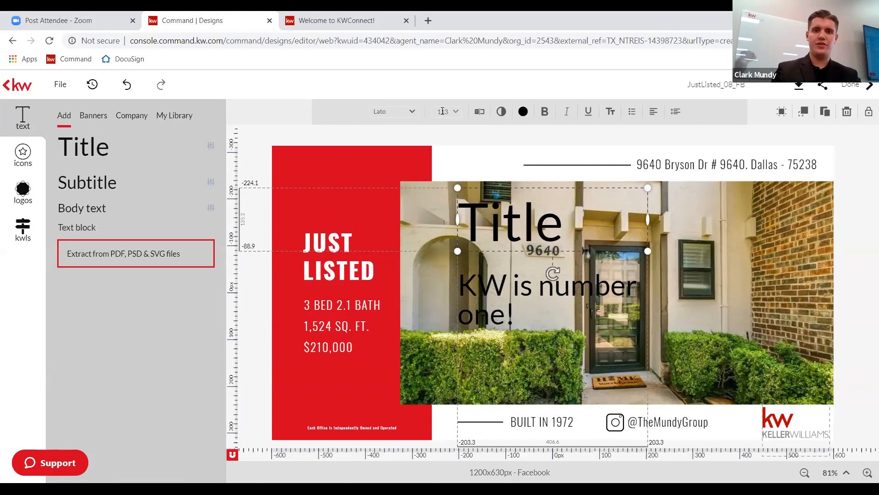
{"action": "left_click", "coordinate": [482, 112]}
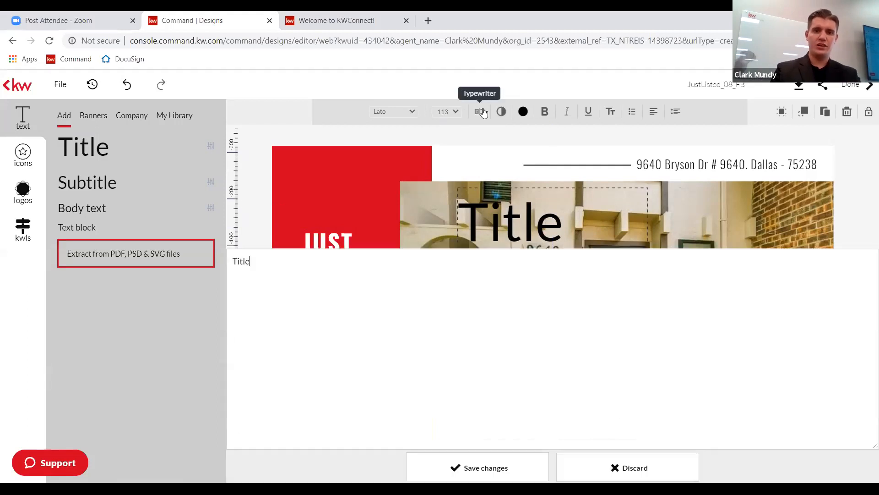
{"action": "left_click_drag", "start_coordinate": [281, 104], "coordinate": [214, 110]}
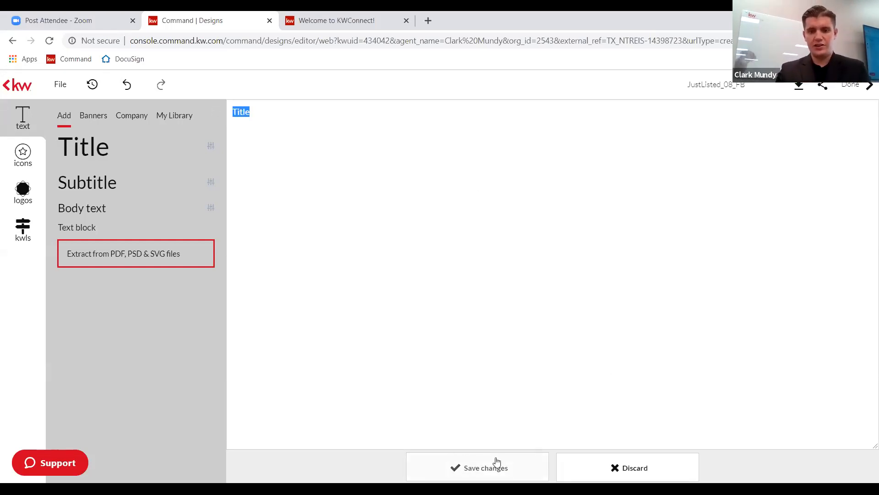
{"action": "left_click", "coordinate": [648, 467]}
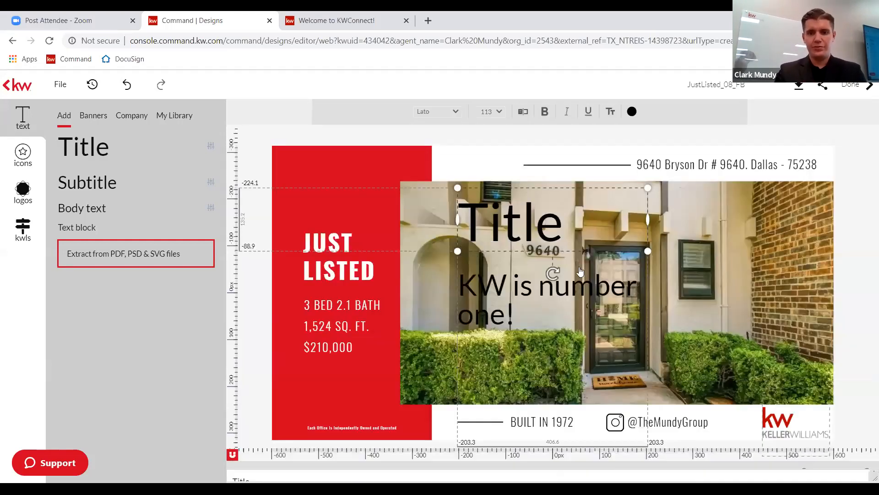
Delete both the new Title and the 'KW is number one!' text boxes.
{"action": "key", "text": "Delete"}
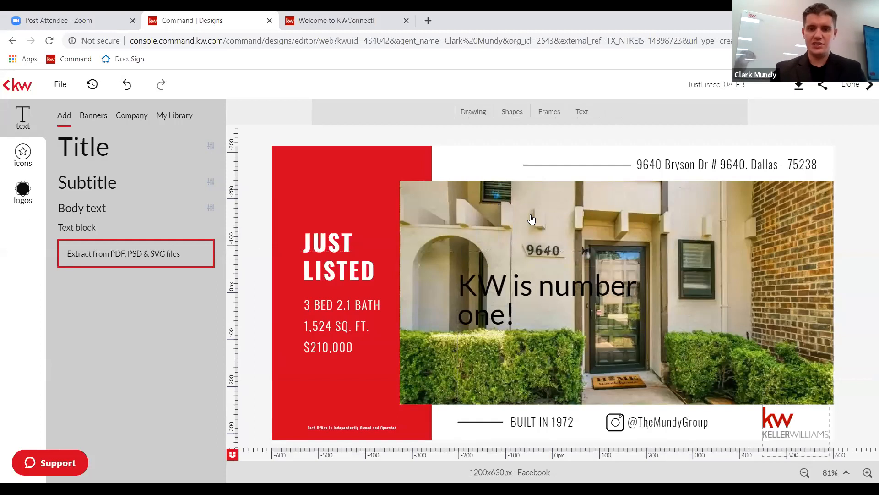
{"action": "left_click", "coordinate": [503, 296]}
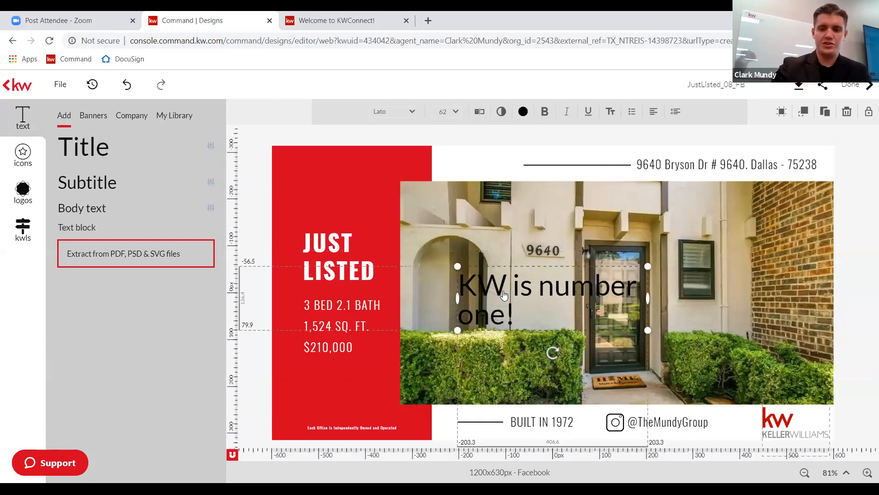
{"action": "key", "text": "Delete"}
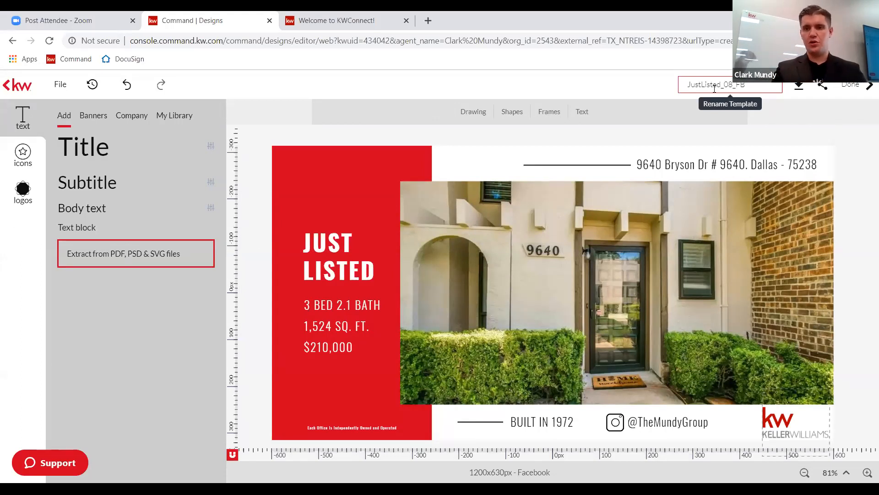
{"action": "left_click", "coordinate": [739, 88]}
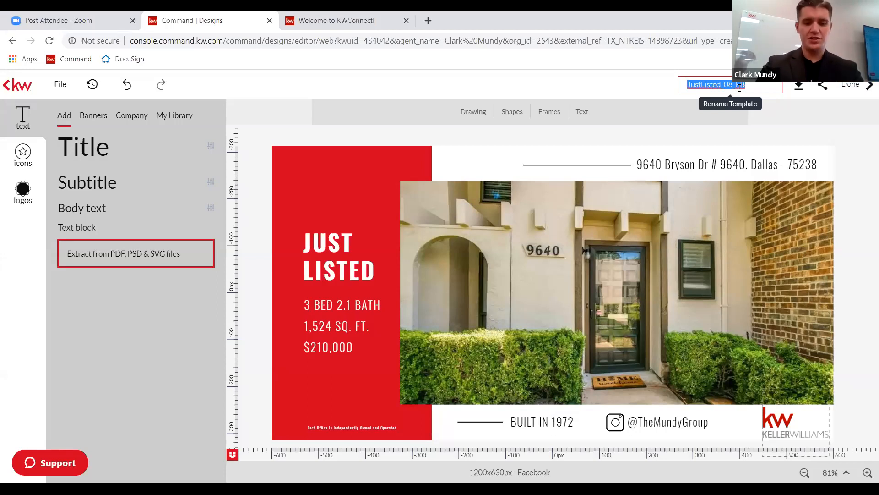
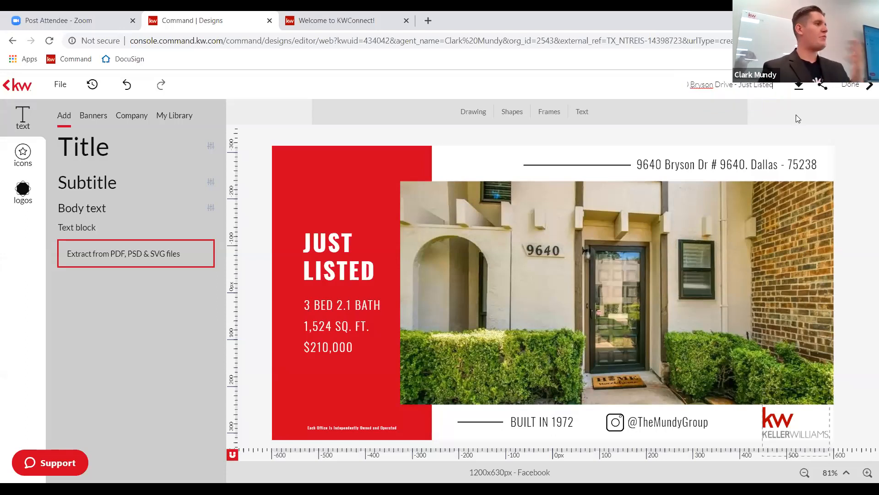
{"action": "key", "text": "Return"}
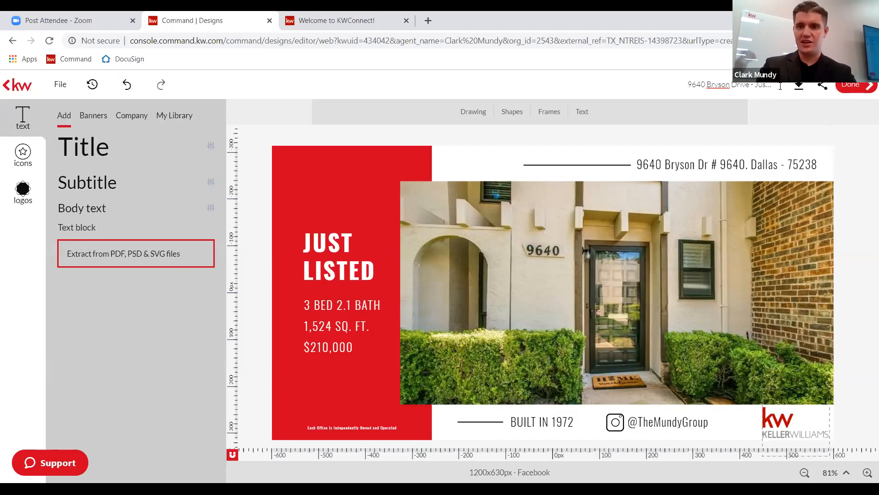
Save the design on leaving the editor, then reload My Design Templates to refresh thumbnails.
{"action": "left_click", "coordinate": [856, 94]}
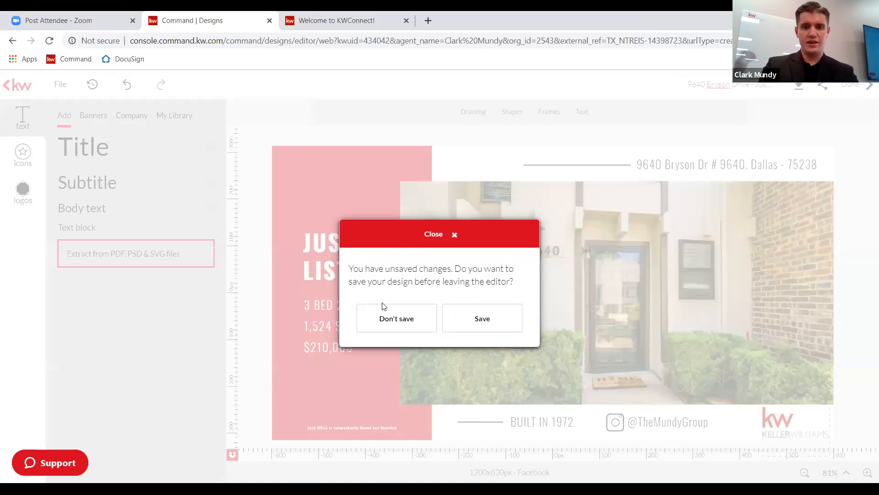
{"action": "left_click", "coordinate": [502, 329]}
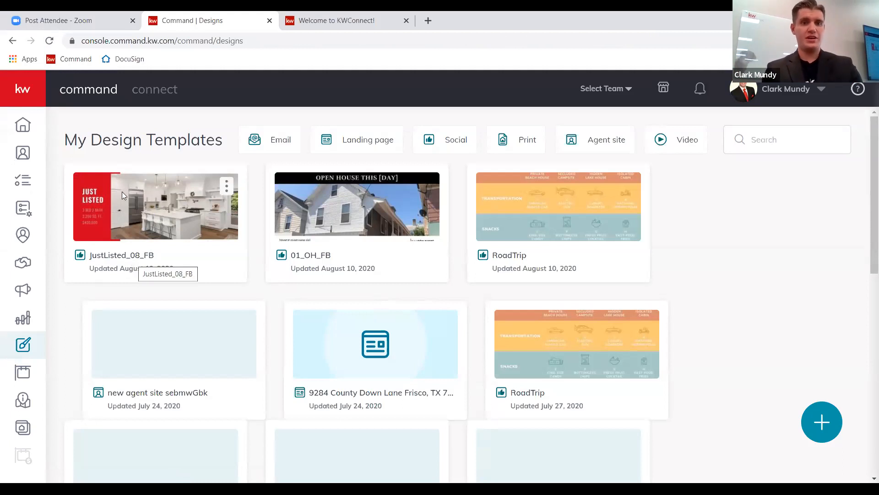
{"action": "left_click", "coordinate": [50, 43]}
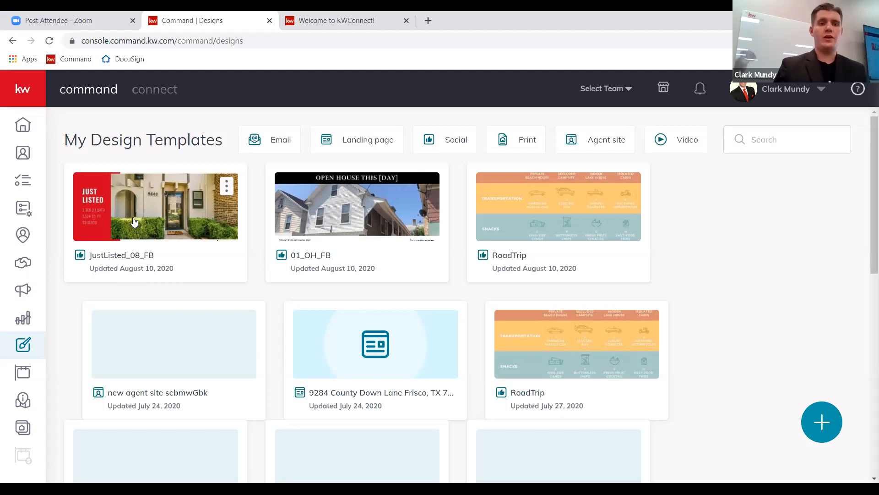
{"action": "left_click", "coordinate": [53, 45]}
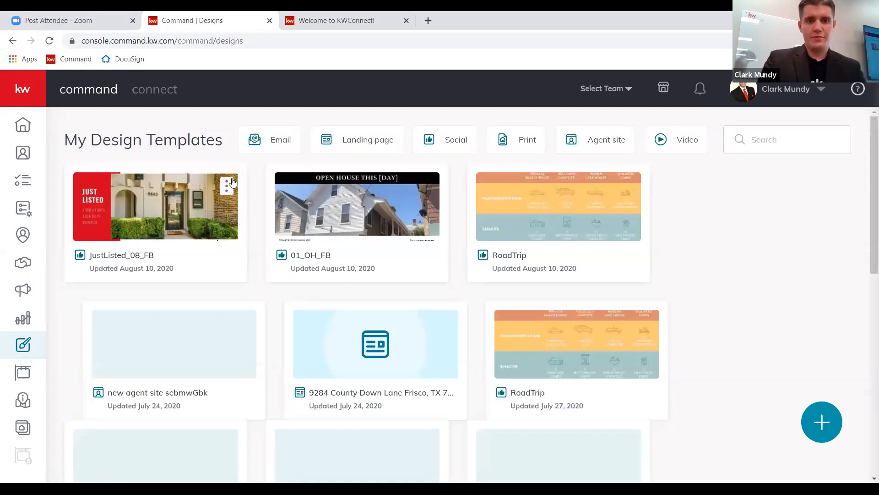
{"action": "left_click", "coordinate": [229, 186]}
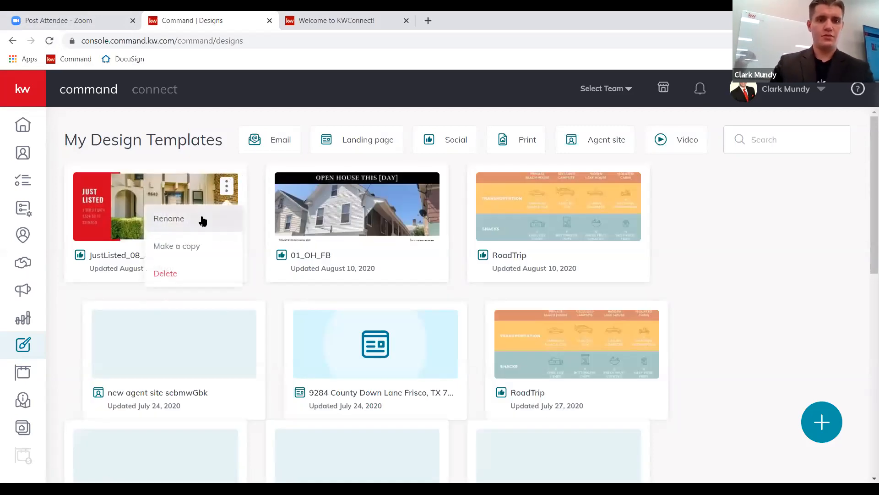
{"action": "left_click", "coordinate": [160, 162]}
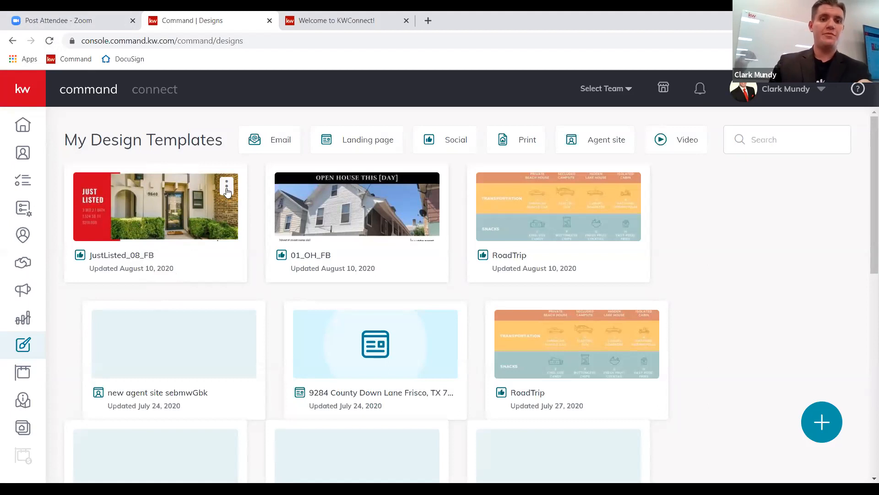
{"action": "left_click", "coordinate": [226, 195]}
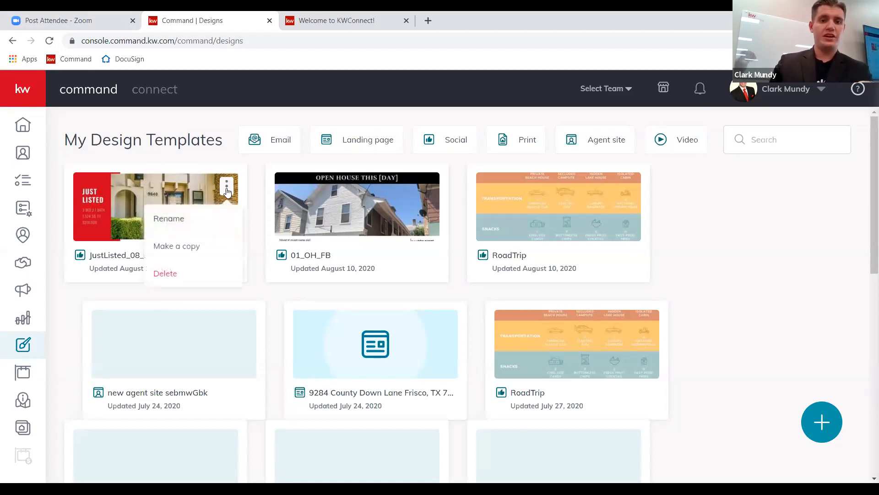
{"action": "left_click", "coordinate": [202, 216]}
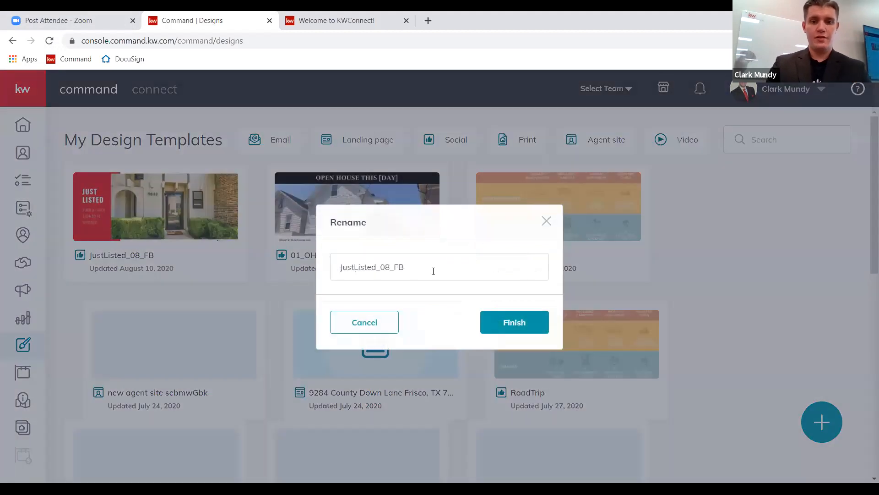
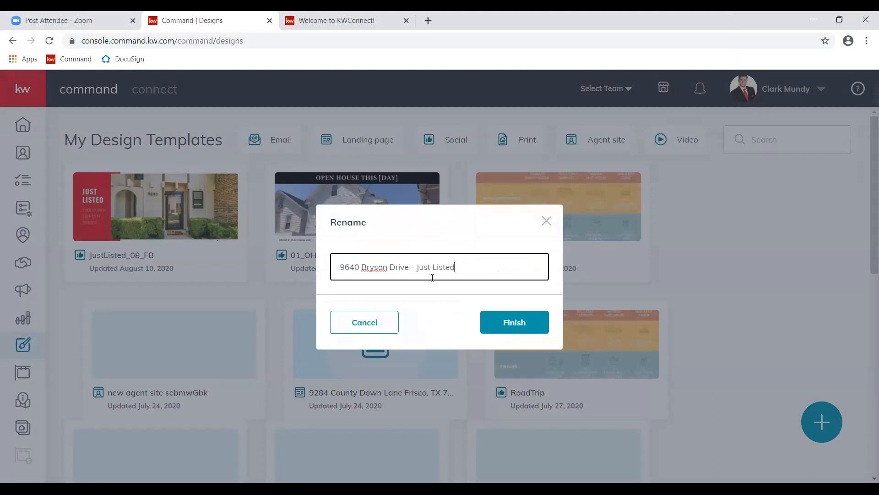
{"action": "left_click", "coordinate": [501, 320]}
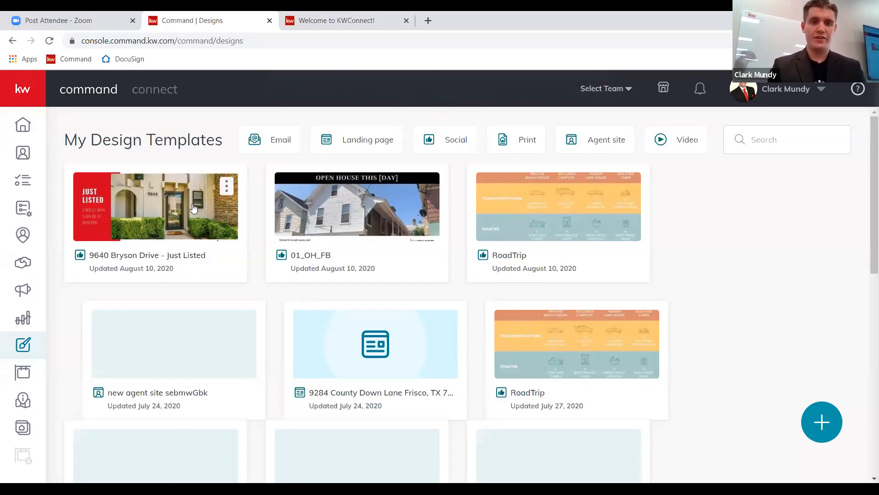
{"action": "left_click", "coordinate": [227, 186]}
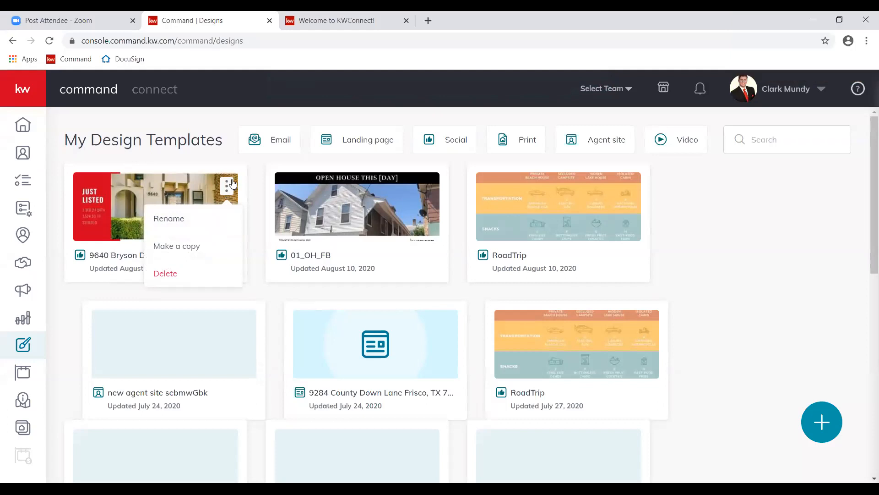
{"action": "left_click", "coordinate": [202, 244]}
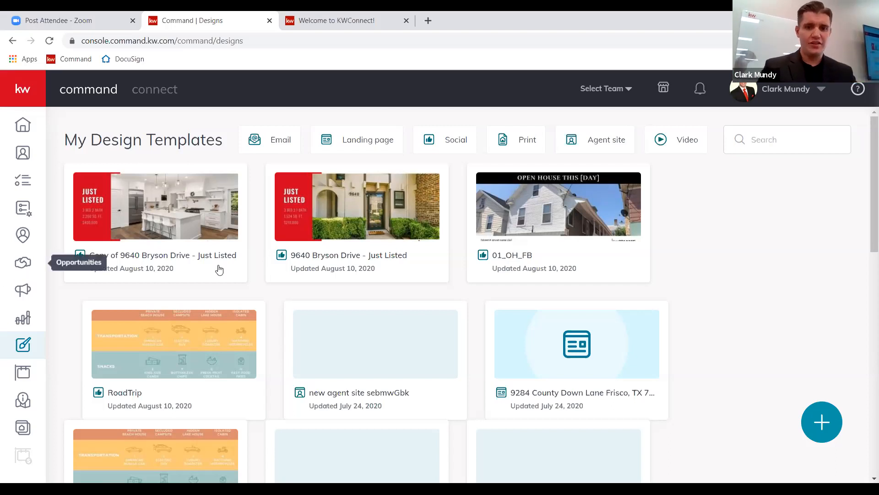
{"action": "left_click", "coordinate": [390, 226]}
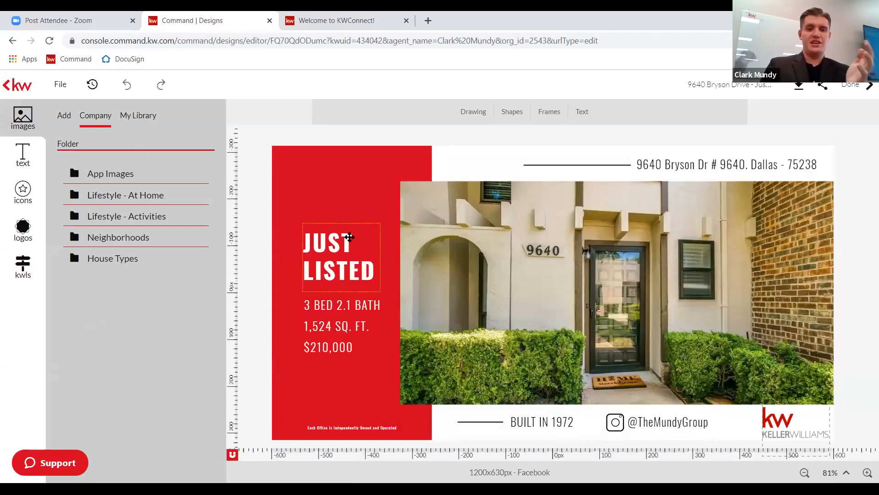
Replace the JUST LISTED heading text with OPEN HOUSE - SAT. 2-4PM and save the change.
{"action": "left_click", "coordinate": [303, 240]}
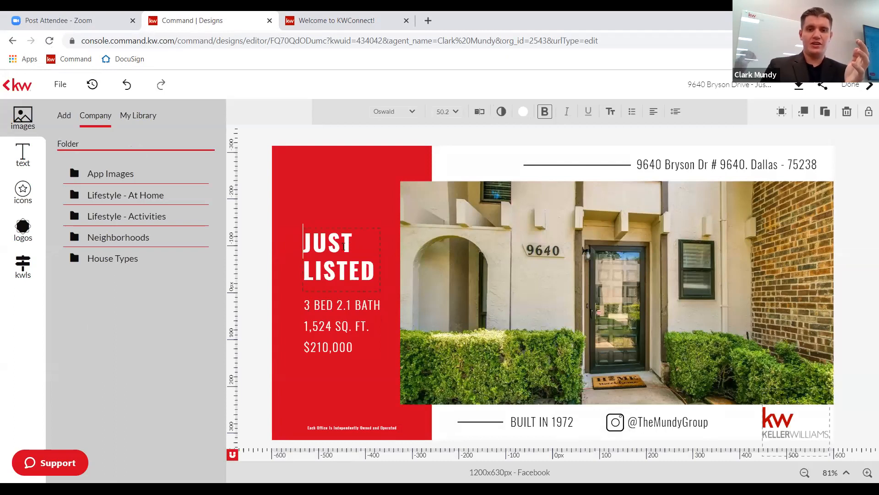
{"action": "left_click", "coordinate": [479, 111]}
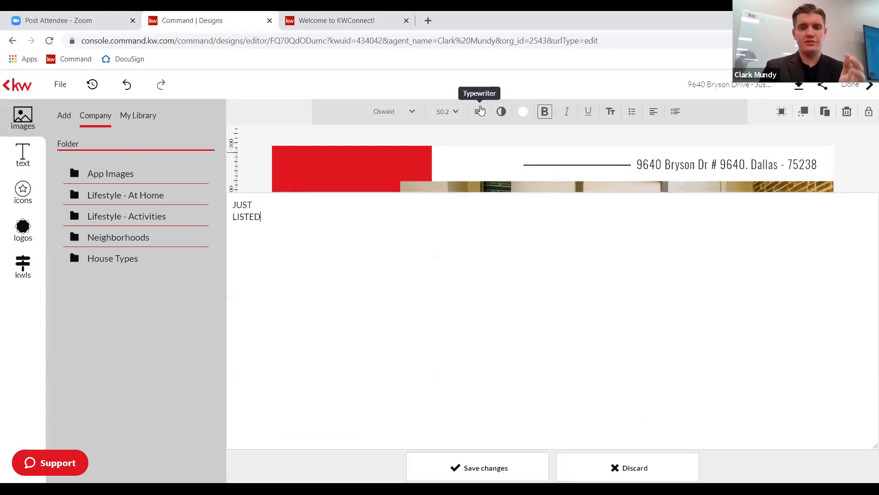
{"action": "left_click_drag", "start_coordinate": [261, 124], "coordinate": [211, 107]}
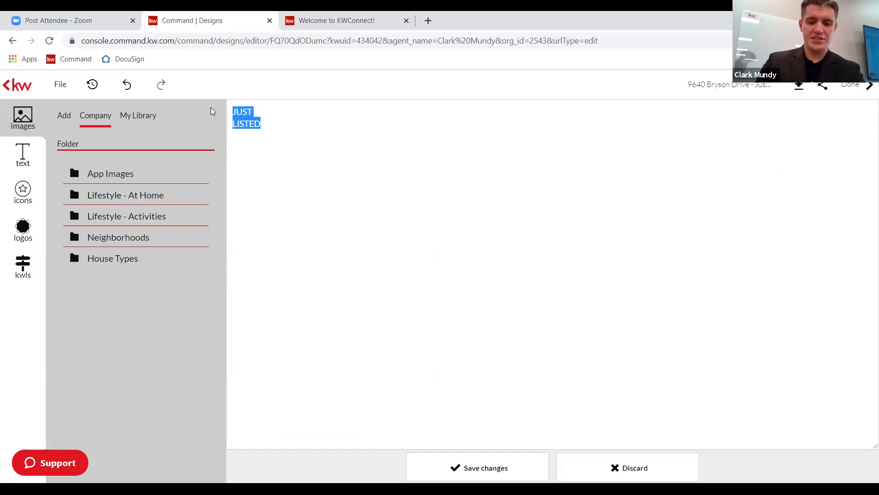
{"action": "type", "text": "OPEN HOUSE"}
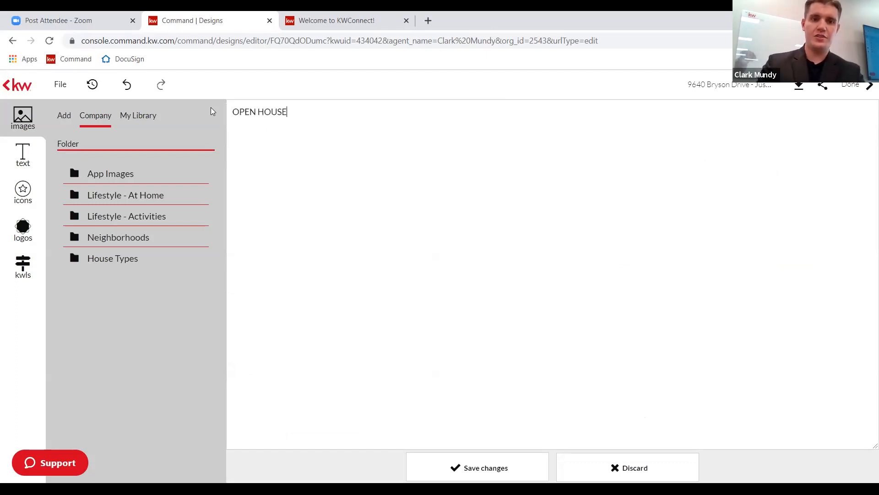
{"action": "type", "text": " - SAT."}
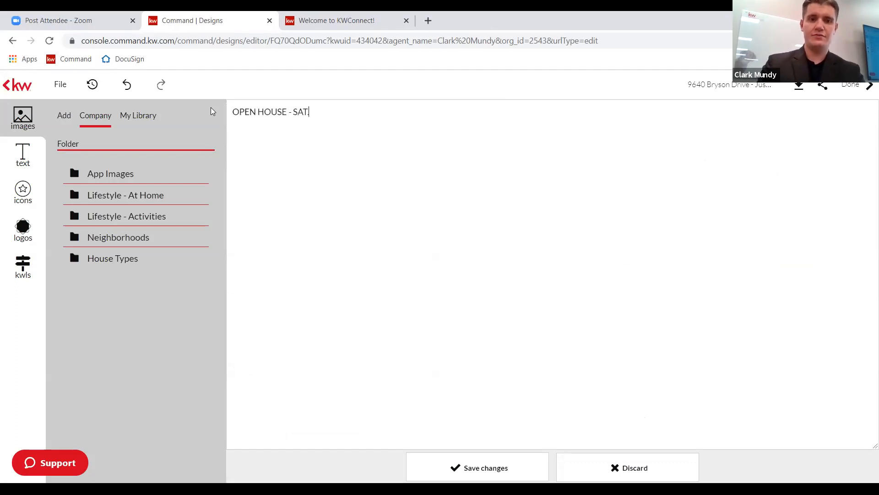
{"action": "type", "text": " 2-4PM"}
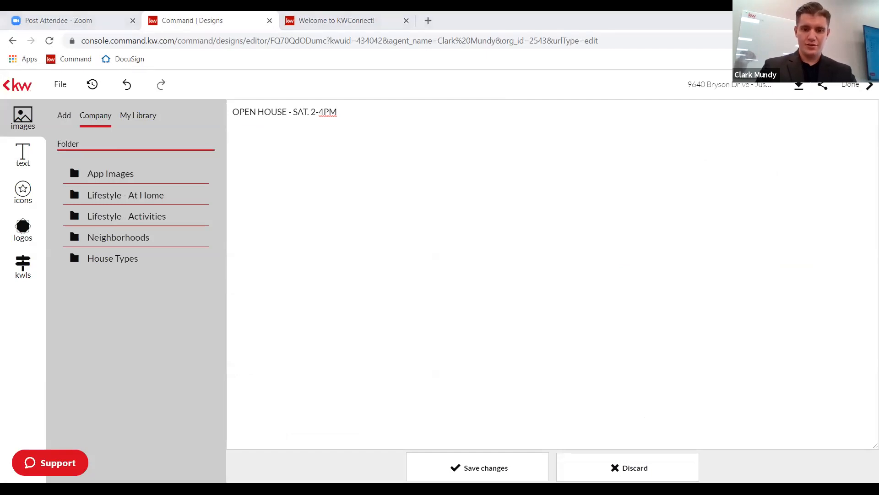
{"action": "left_click", "coordinate": [465, 467]}
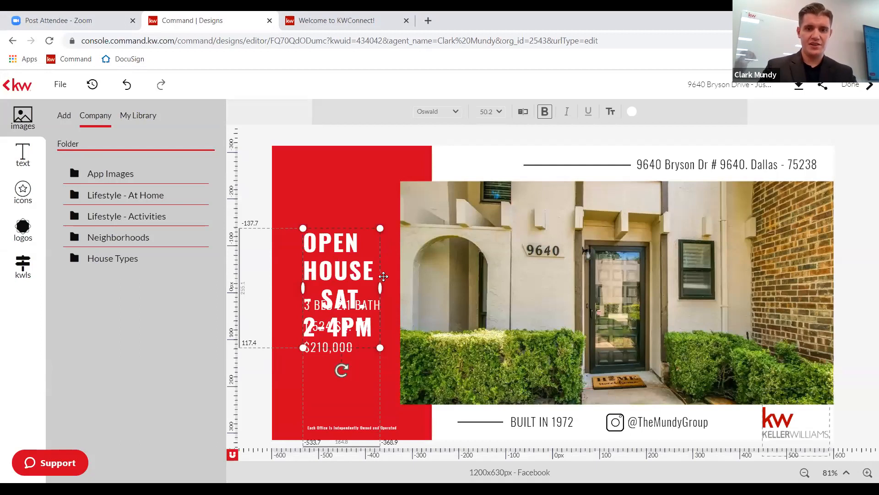
Widen the heading box, set it to 46 pt, and place it above the property details.
{"action": "left_click_drag", "start_coordinate": [381, 289], "coordinate": [443, 294]}
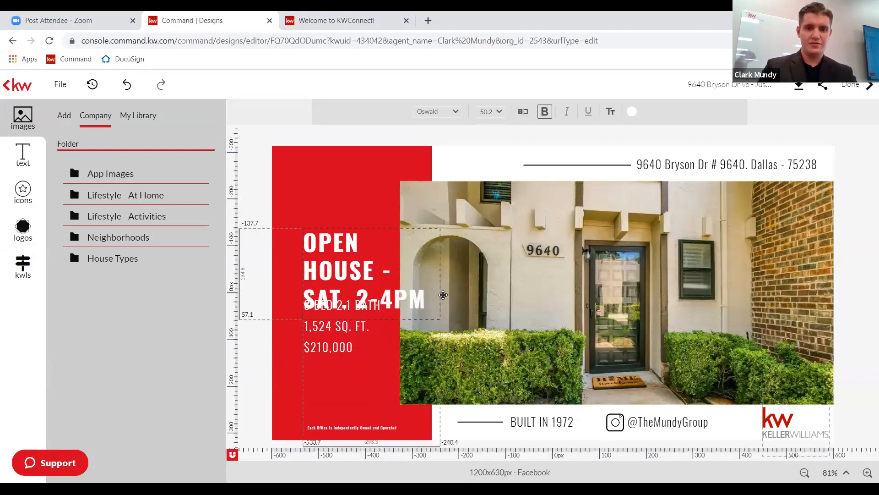
{"action": "left_click", "coordinate": [345, 195]}
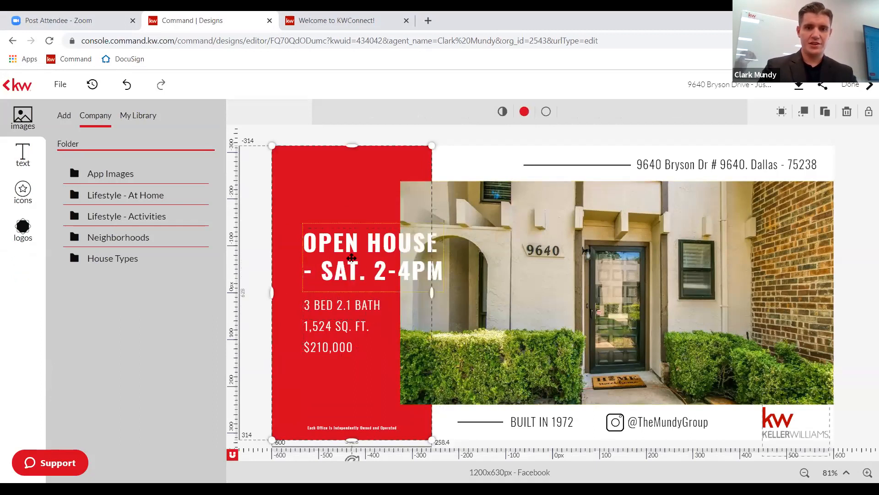
{"action": "left_click_drag", "start_coordinate": [351, 257], "coordinate": [315, 228]}
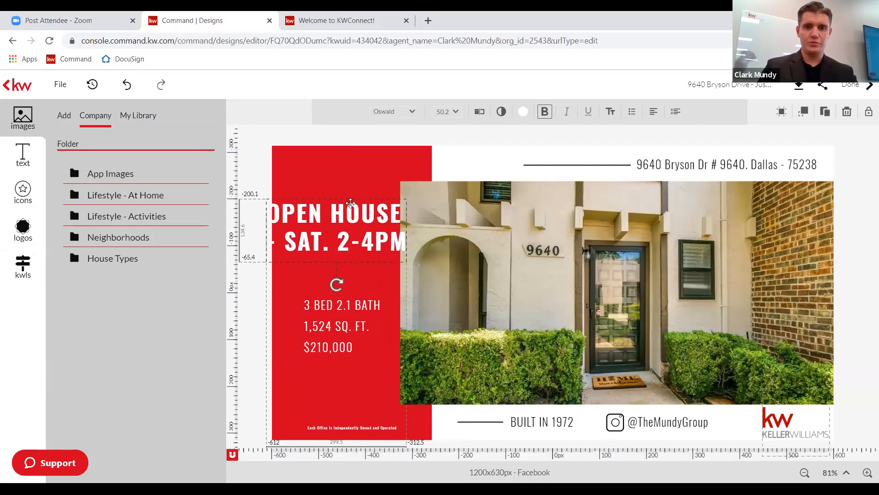
{"action": "left_click", "coordinate": [462, 114]}
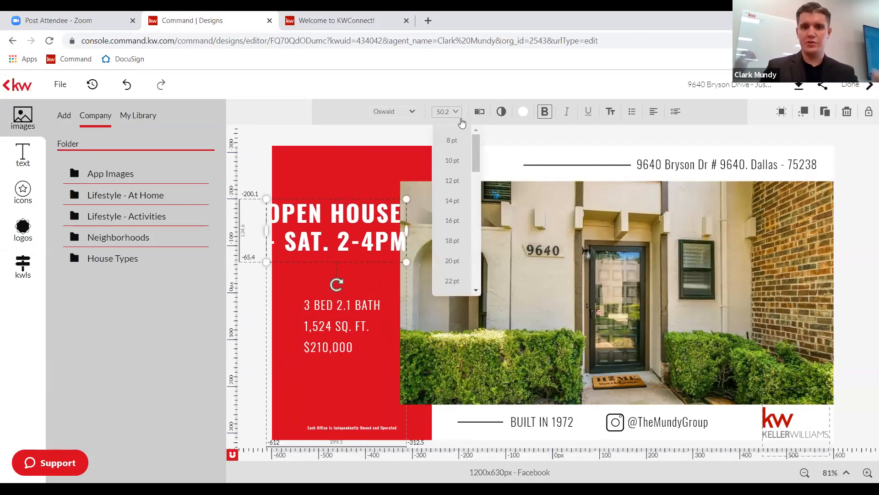
{"action": "scroll", "coordinate": [459, 191], "scroll_direction": "down", "scroll_amount": 5}
{"action": "scroll", "coordinate": [459, 193], "scroll_direction": "down", "scroll_amount": 3}
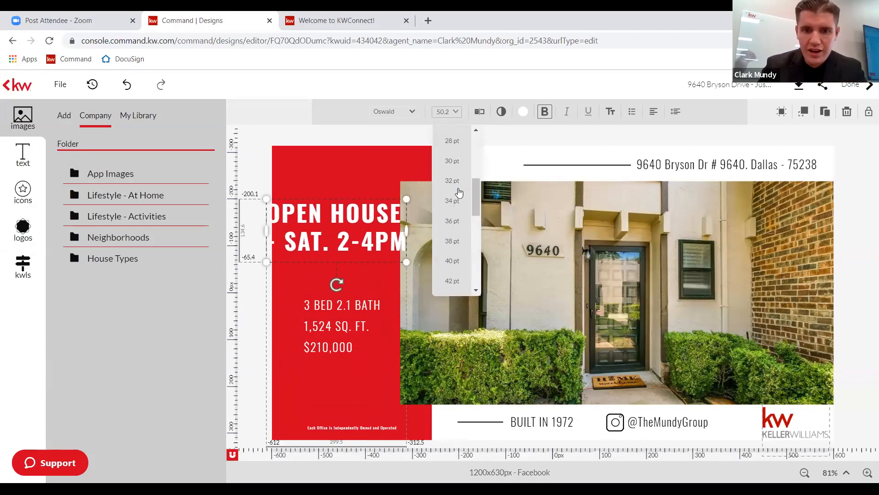
{"action": "left_click", "coordinate": [448, 262]}
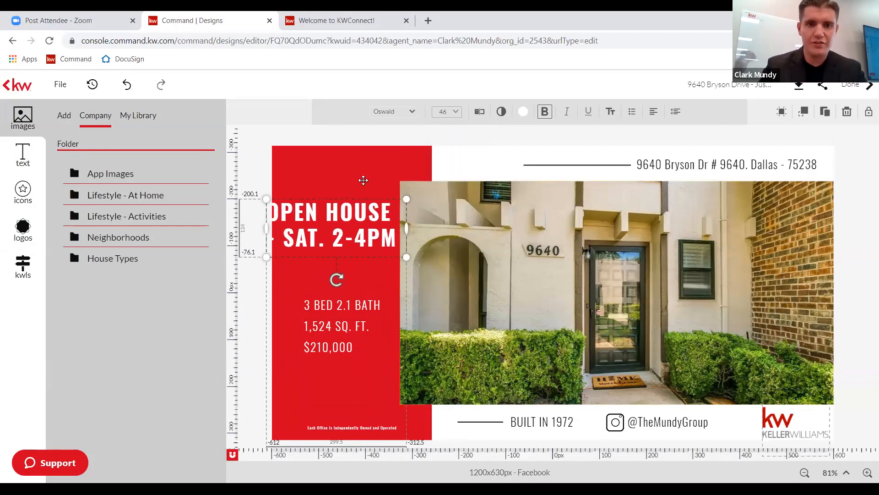
{"action": "left_click_drag", "start_coordinate": [335, 215], "coordinate": [339, 217]}
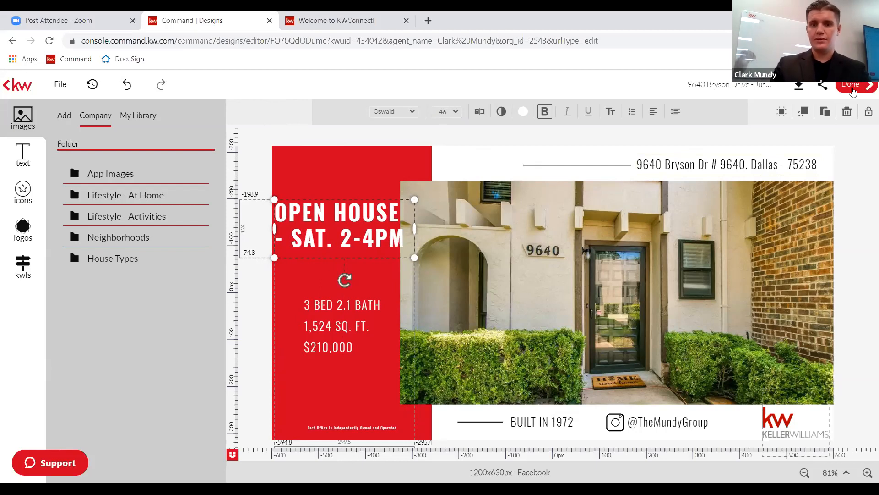
{"action": "left_click", "coordinate": [853, 91]}
{"action": "left_click", "coordinate": [505, 317]}
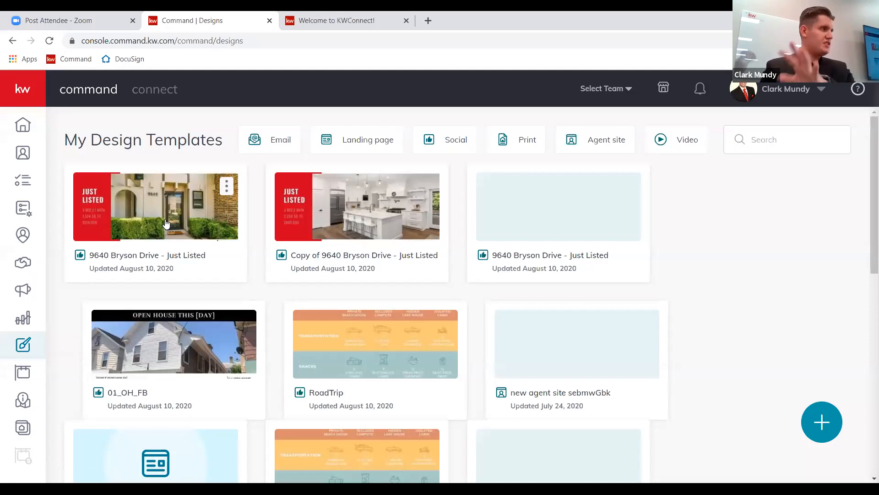
{"action": "left_click", "coordinate": [354, 238]}
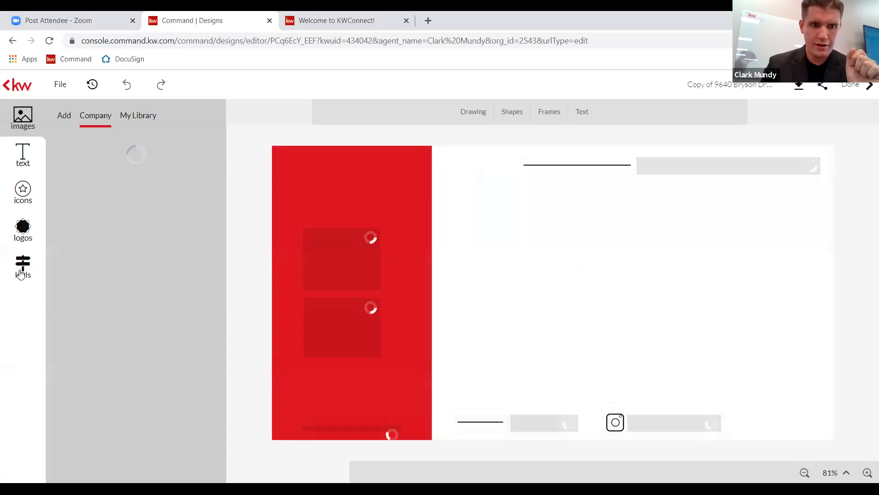
{"action": "left_click", "coordinate": [21, 269]}
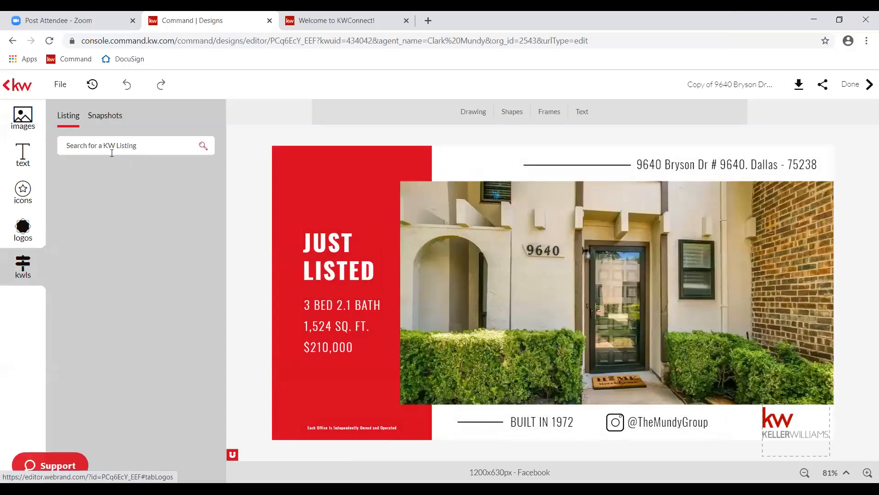
{"action": "left_click", "coordinate": [114, 151]}
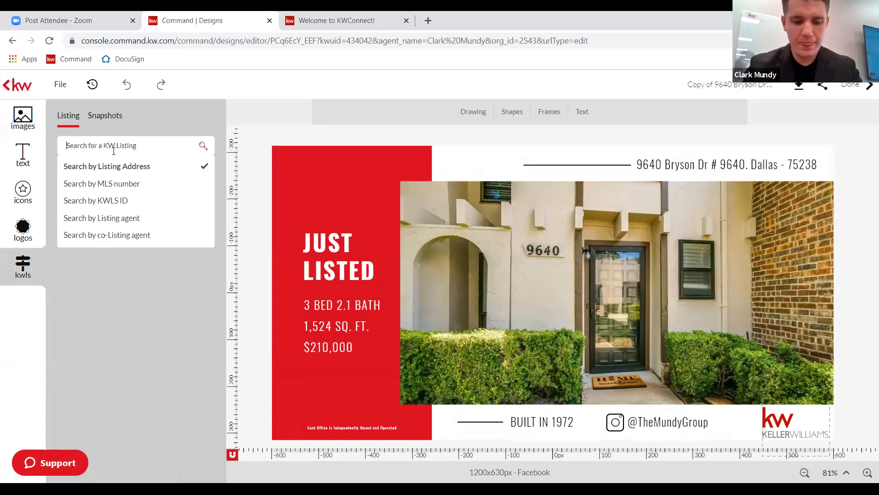
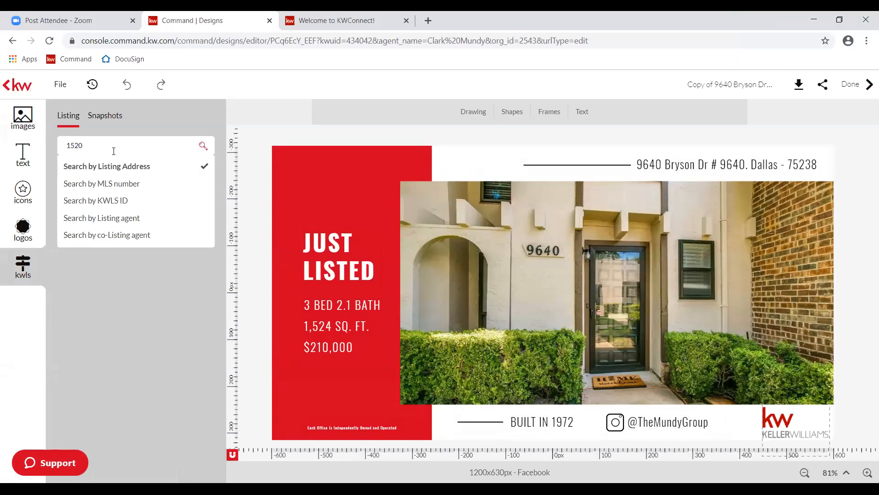
{"action": "key", "text": "Return"}
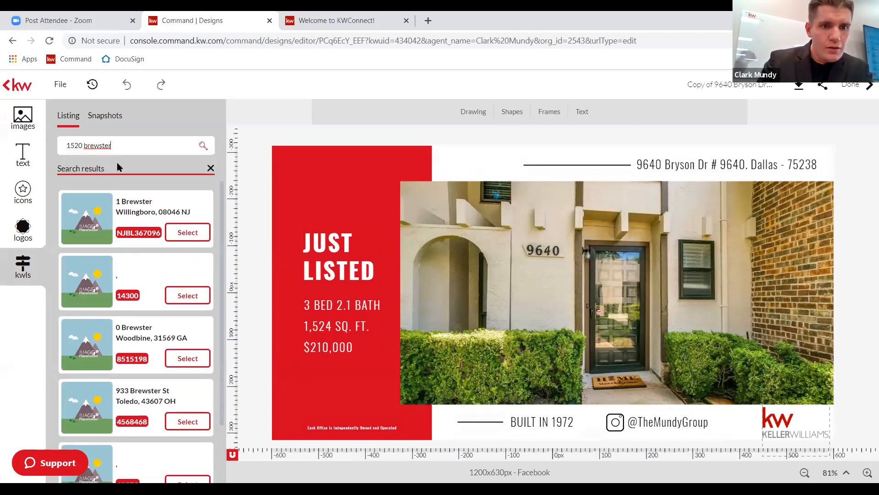
{"action": "key", "text": "Return"}
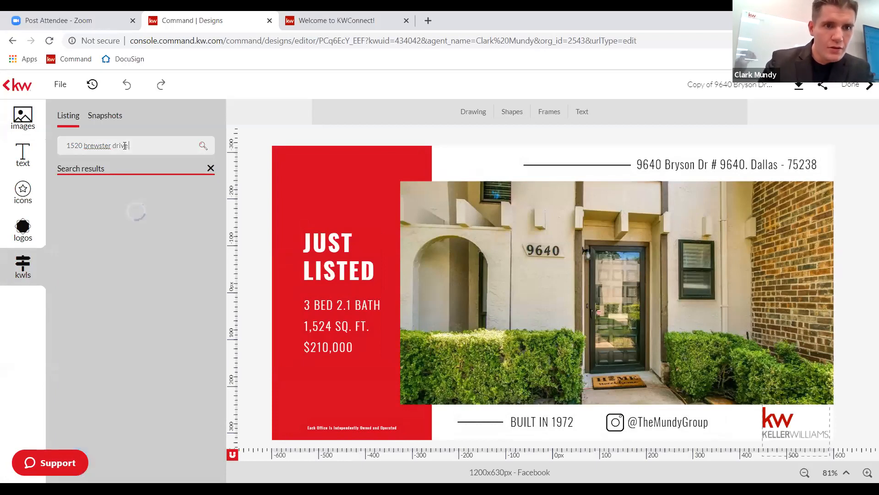
{"action": "scroll", "coordinate": [134, 228], "scroll_direction": "down", "scroll_amount": 2}
{"action": "scroll", "coordinate": [133, 230], "scroll_direction": "down", "scroll_amount": 4}
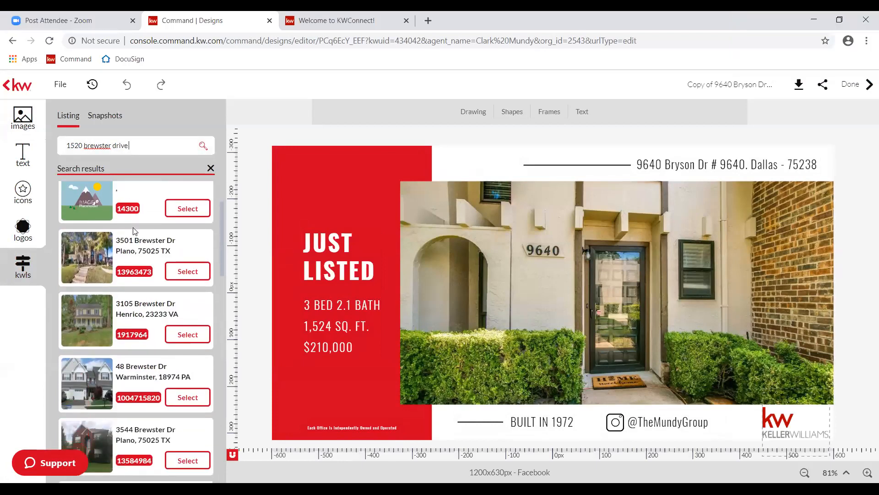
{"action": "scroll", "coordinate": [132, 227], "scroll_direction": "down", "scroll_amount": 6}
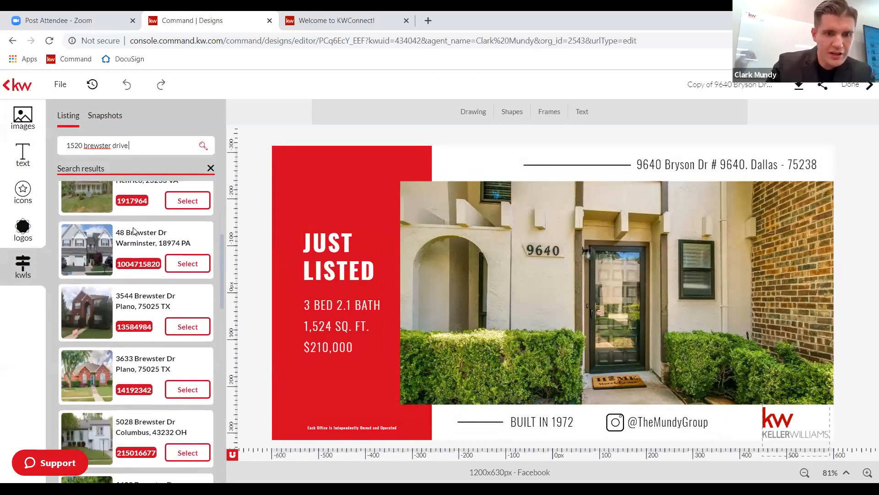
{"action": "scroll", "coordinate": [133, 227], "scroll_direction": "down", "scroll_amount": 5}
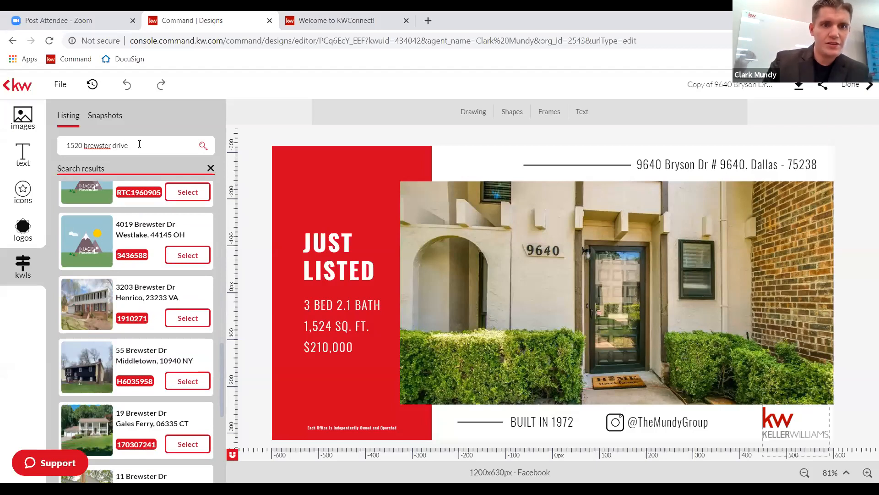
Narrow the search with 'carollton' and browse the Carrollton Dr results.
{"action": "type", "text": "carol"}
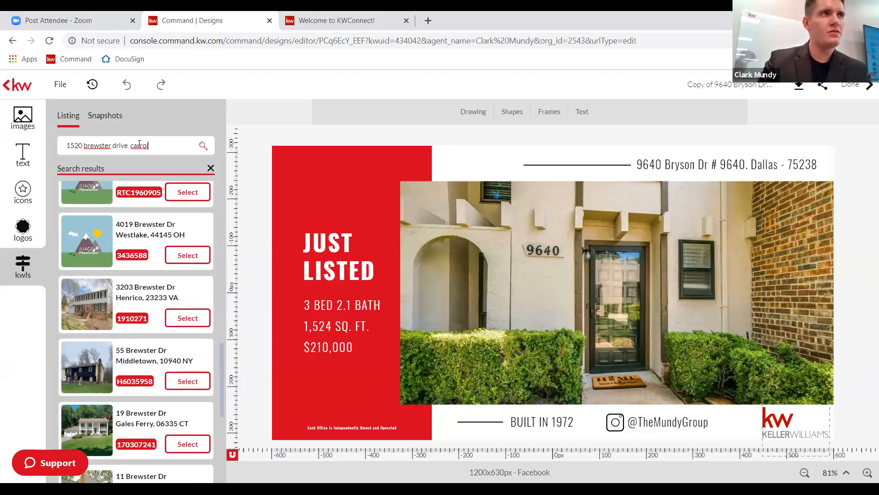
{"action": "type", "text": "lton"}
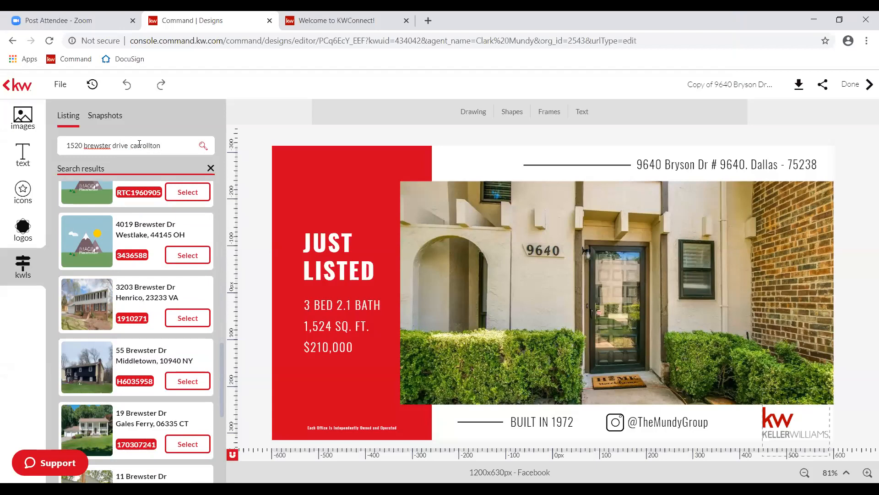
{"action": "key", "text": "Return"}
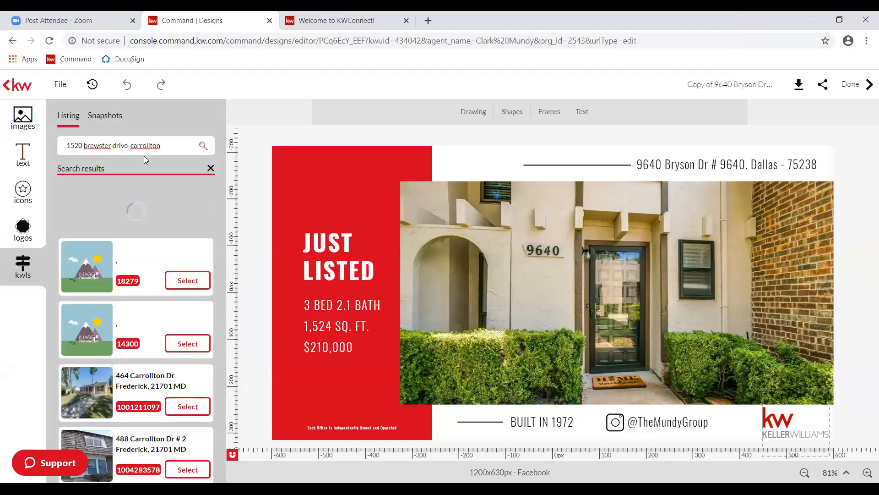
{"action": "scroll", "coordinate": [130, 255], "scroll_direction": "down", "scroll_amount": 1}
{"action": "scroll", "coordinate": [131, 255], "scroll_direction": "down", "scroll_amount": 4}
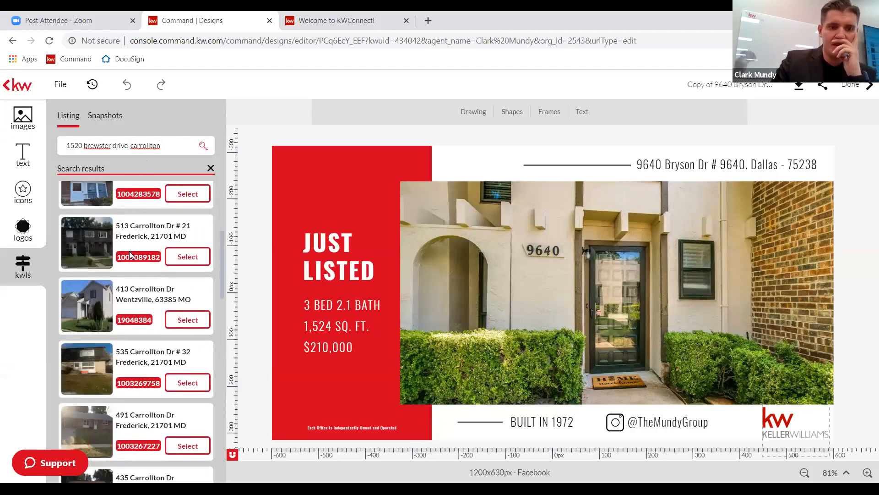
{"action": "scroll", "coordinate": [131, 255], "scroll_direction": "down", "scroll_amount": 1}
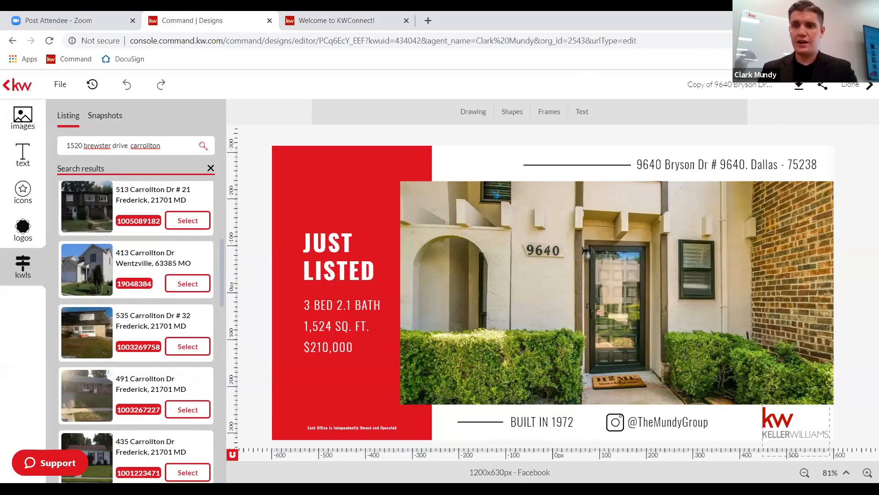
Show the image panel's Add options to view the available upload sources.
{"action": "left_click", "coordinate": [34, 125]}
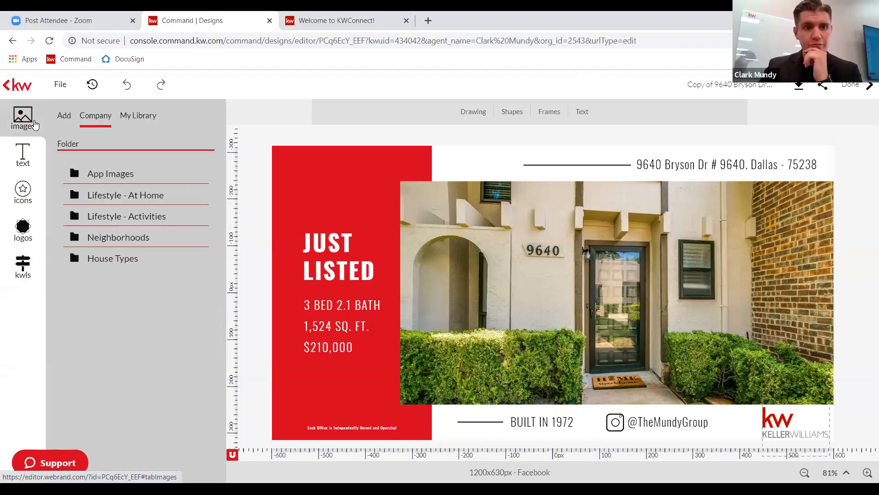
{"action": "left_click", "coordinate": [64, 116]}
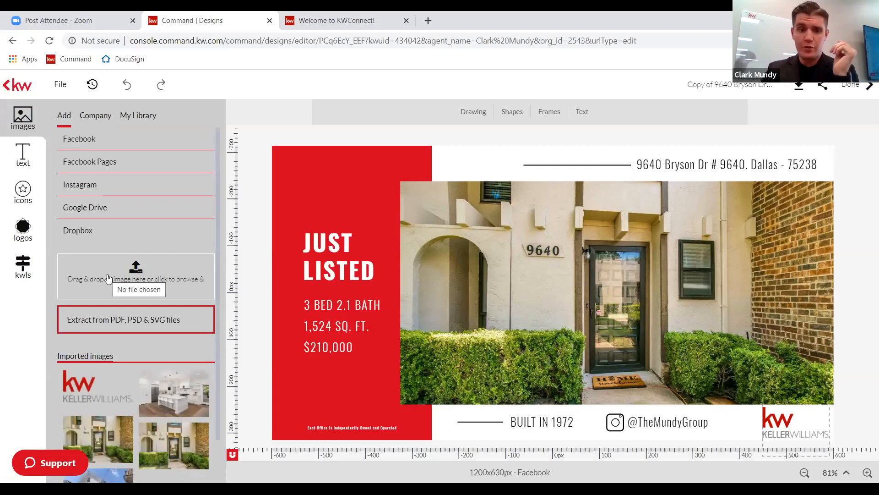
{"action": "scroll", "coordinate": [133, 348], "scroll_direction": "down", "scroll_amount": 1}
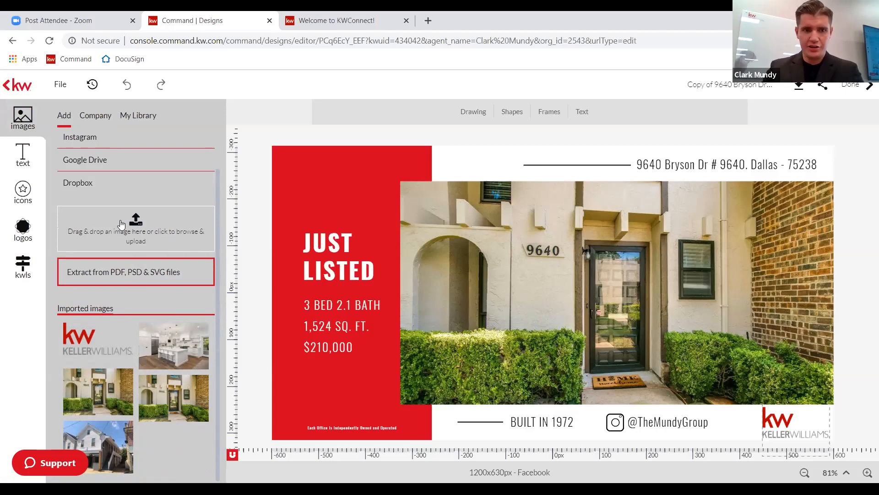
Browse computer folders and Dropbox without uploading, then return to the previous design.
{"action": "left_click", "coordinate": [120, 221]}
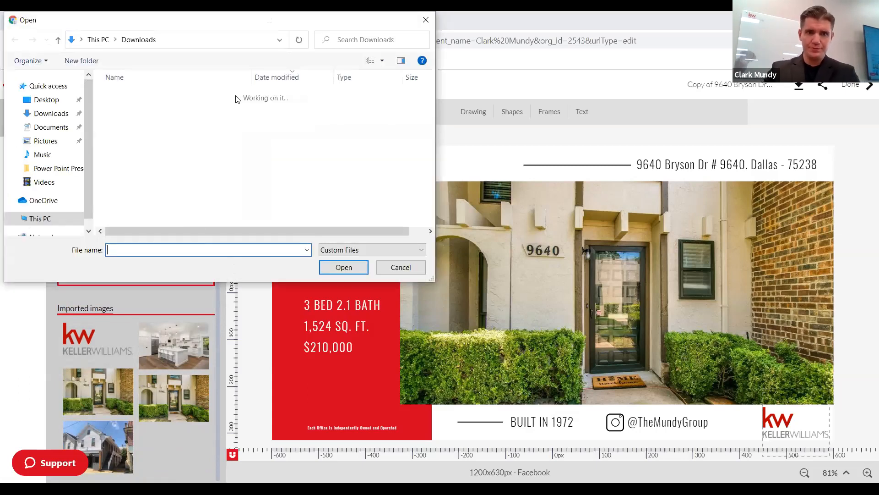
{"action": "left_click", "coordinate": [64, 168]}
{"action": "left_click_drag", "start_coordinate": [144, 205], "coordinate": [141, 122]}
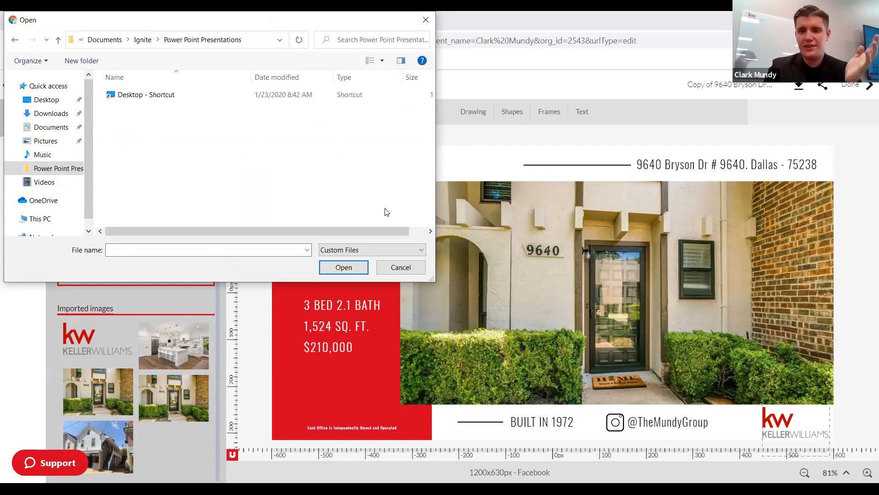
{"action": "left_click", "coordinate": [409, 270]}
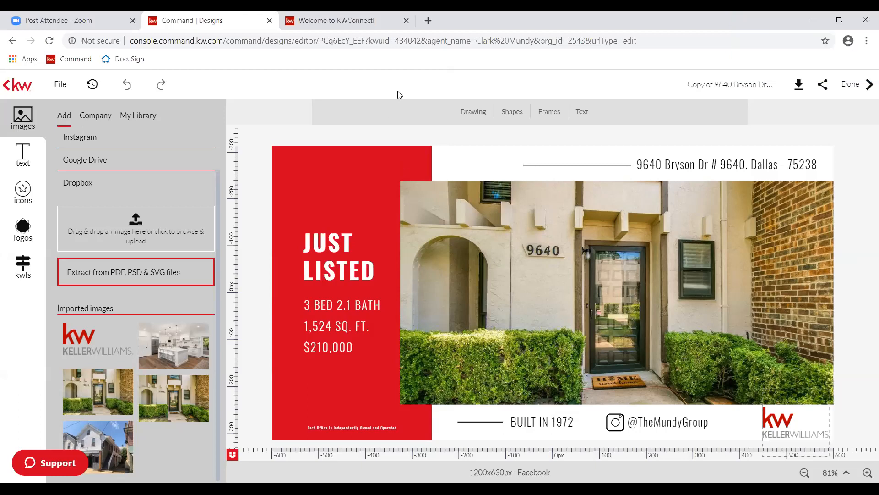
{"action": "left_click", "coordinate": [99, 188]}
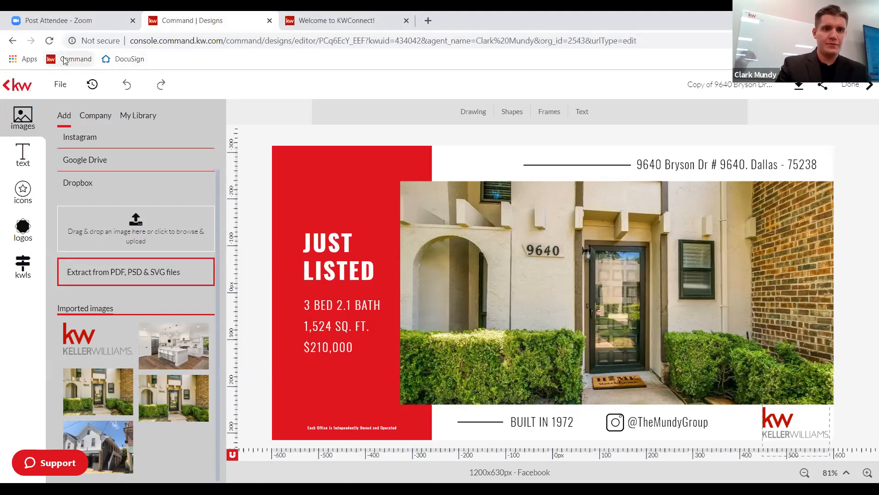
{"action": "left_click", "coordinate": [12, 41]}
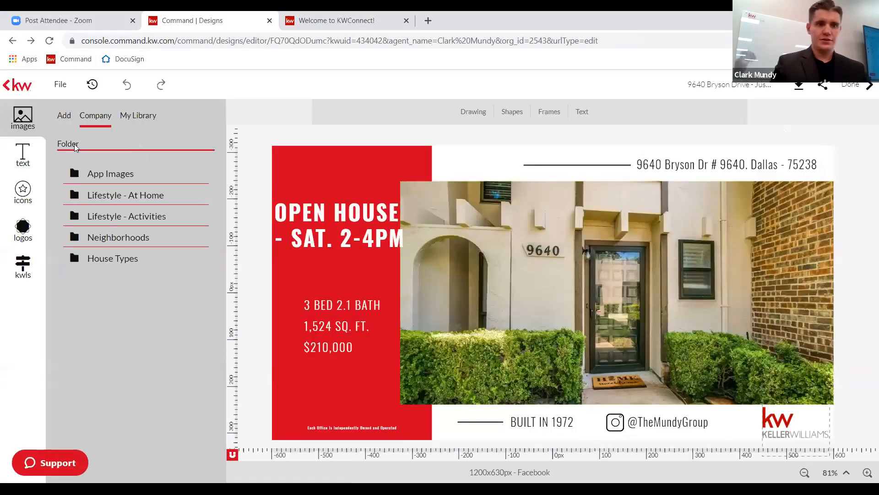
Go to the Command home page and sign in with the saved username and account password.
{"action": "left_click", "coordinate": [12, 41]}
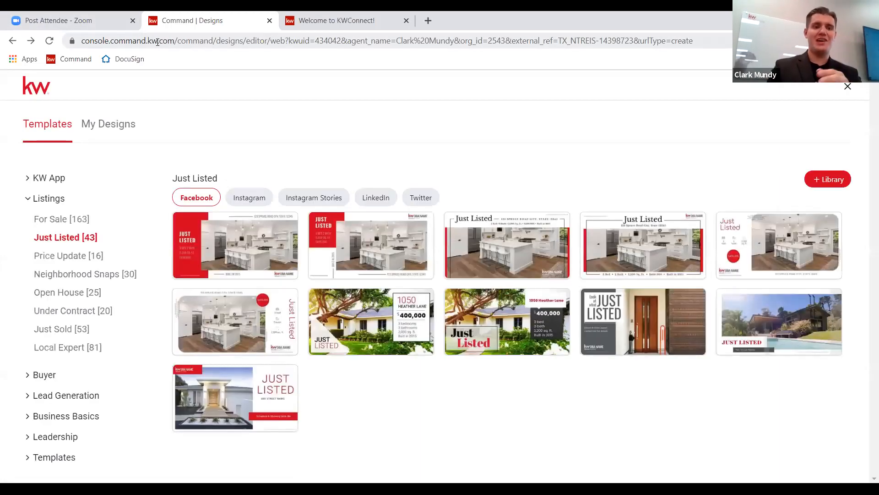
{"action": "left_click", "coordinate": [64, 62]}
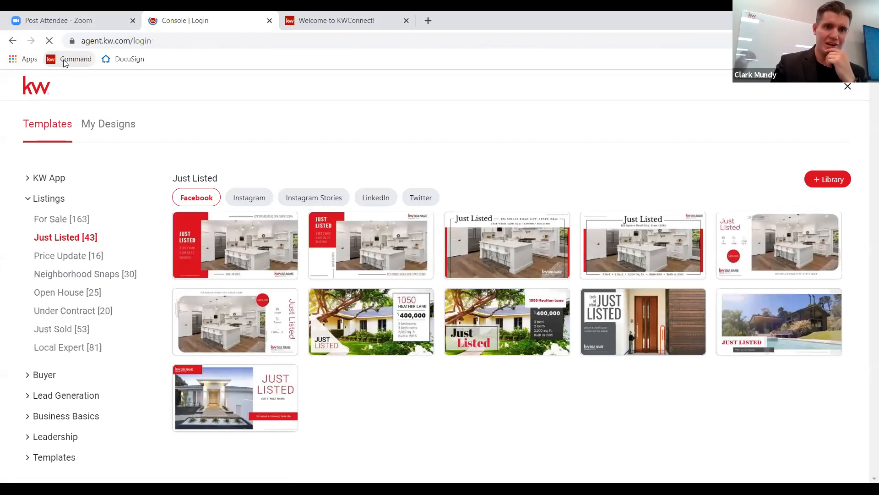
{"action": "left_click", "coordinate": [507, 300]}
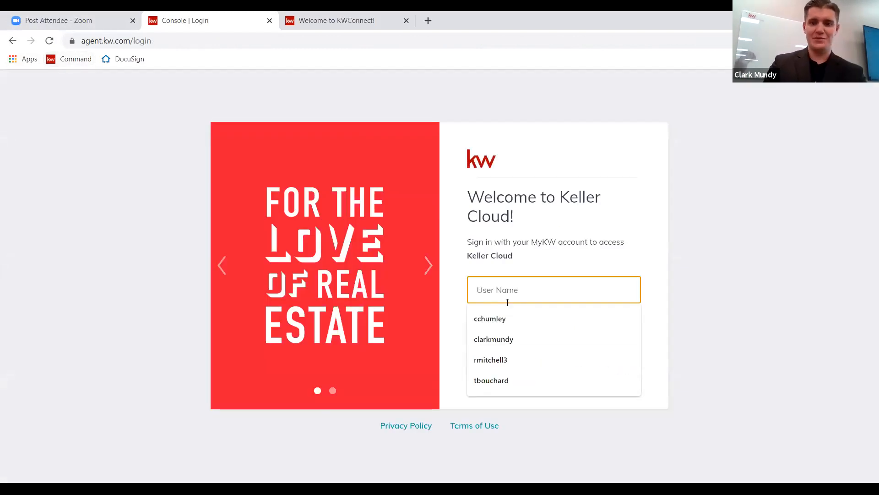
{"action": "left_click", "coordinate": [493, 339]}
{"action": "left_click", "coordinate": [499, 334]}
{"action": "type", "text": "••••"}
{"action": "key", "text": "BackSpace"}
{"action": "key", "text": "BackSpace"}
{"action": "key", "text": "BackSpace"}
{"action": "type", "text": "•••••••••"}
{"action": "key", "text": "Return"}
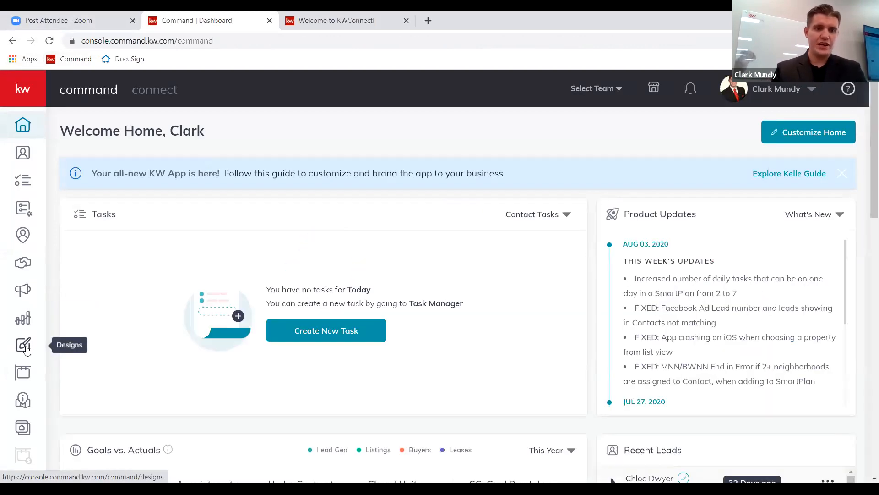
From Designs, create a new Video design set to import photos & text from a listing.
{"action": "left_click", "coordinate": [25, 345]}
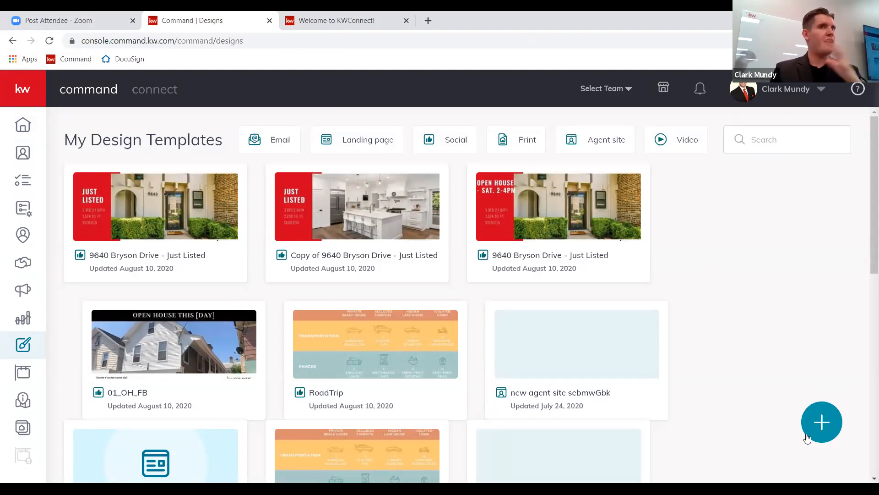
{"action": "left_click", "coordinate": [828, 414]}
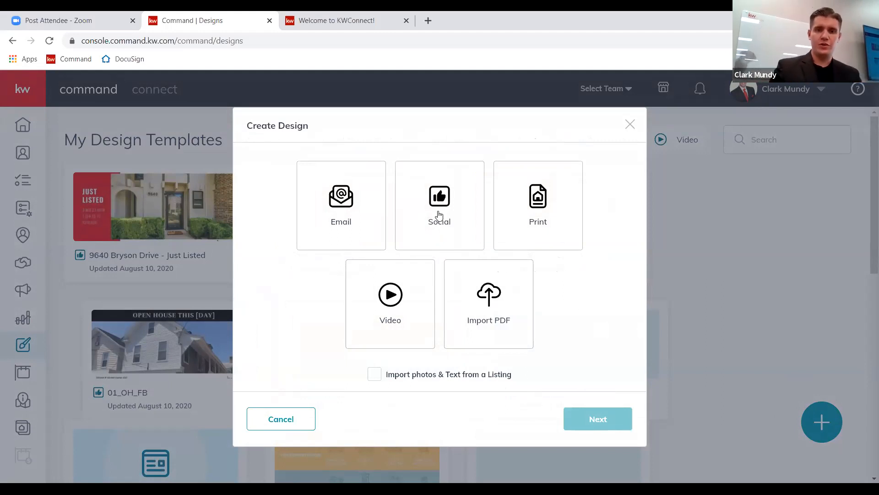
{"action": "left_click", "coordinate": [377, 295]}
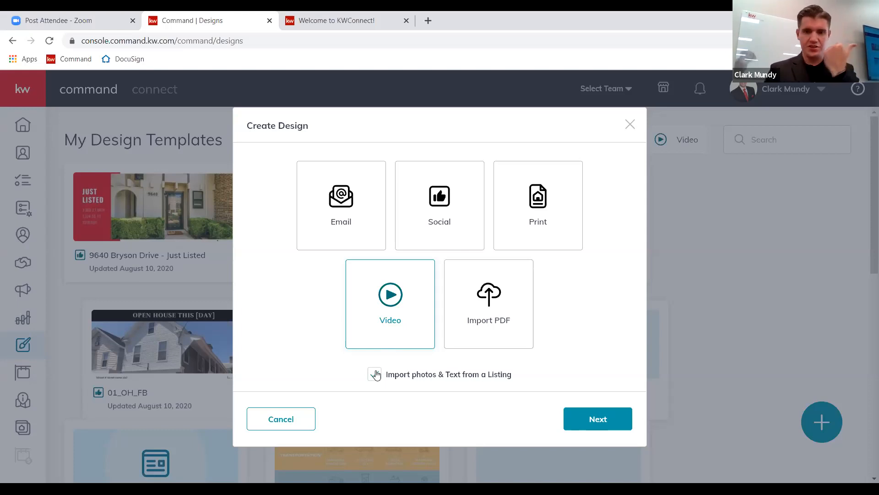
{"action": "left_click", "coordinate": [622, 416]}
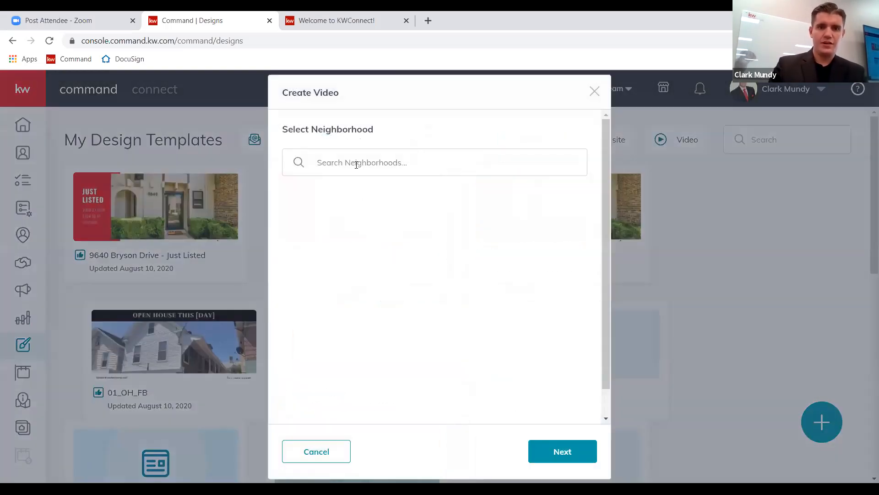
Search neighborhoods for 'kingsley manor' and browse the results, loading more.
{"action": "left_click", "coordinate": [356, 164]}
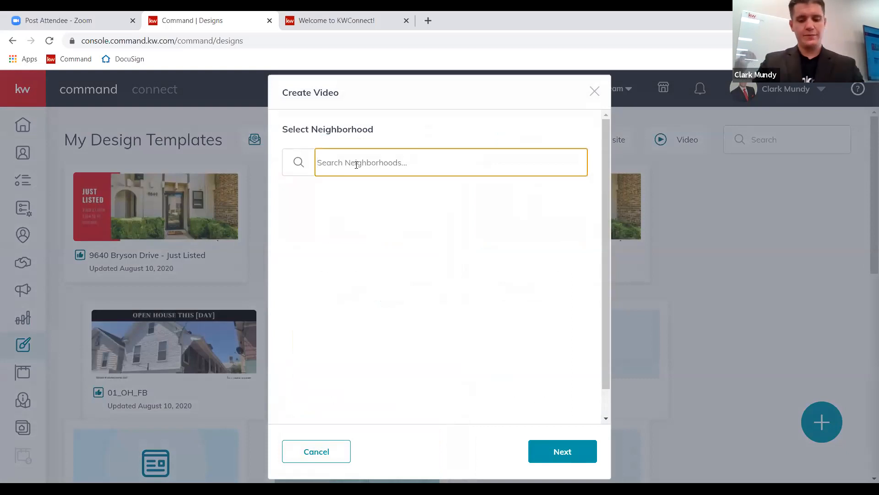
{"action": "type", "text": "kingsley"}
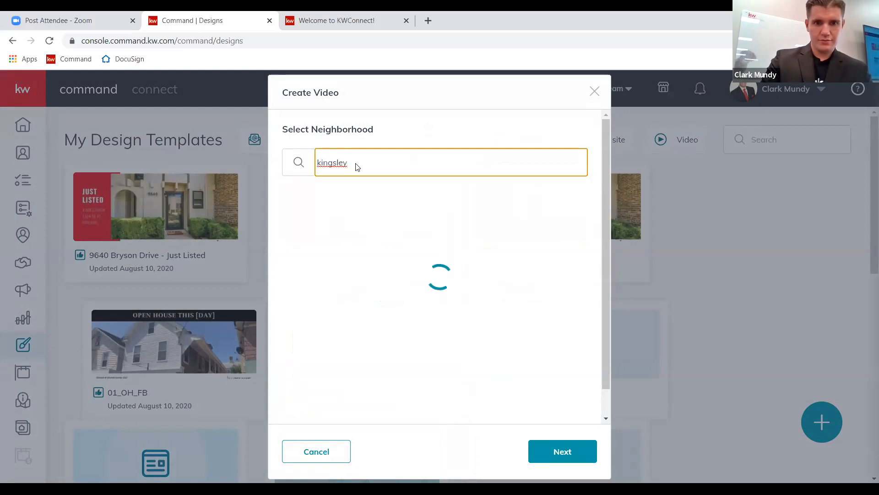
{"action": "type", "text": " manor"}
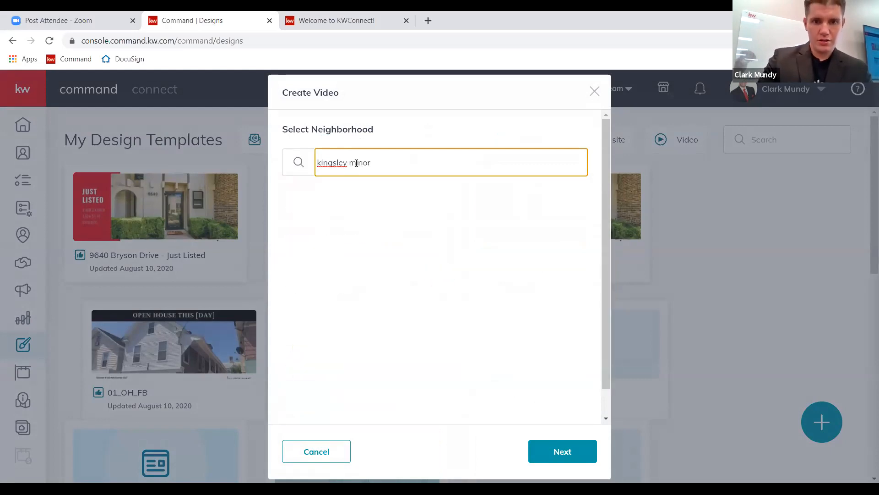
{"action": "key", "text": "BackSpace"}
{"action": "key", "text": "BackSpace"}
{"action": "key", "text": "BackSpace"}
{"action": "key", "text": "BackSpace"}
{"action": "type", "text": "anor"}
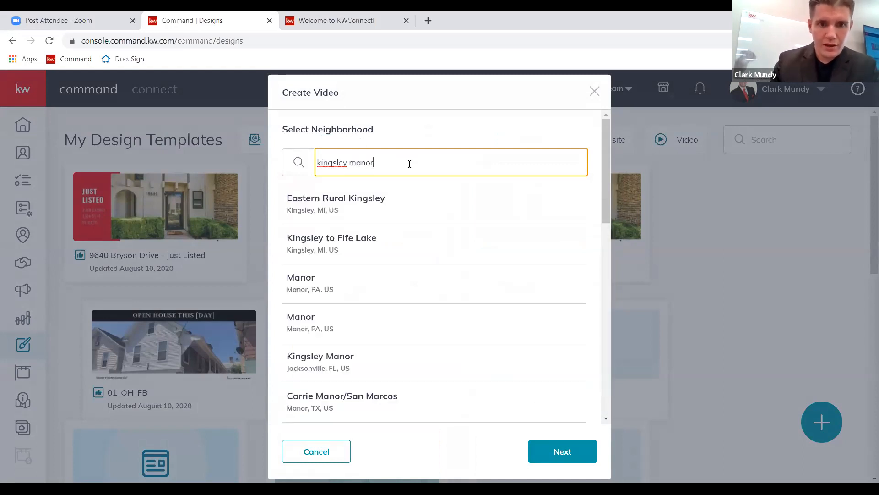
{"action": "scroll", "coordinate": [345, 298], "scroll_direction": "down", "scroll_amount": 2}
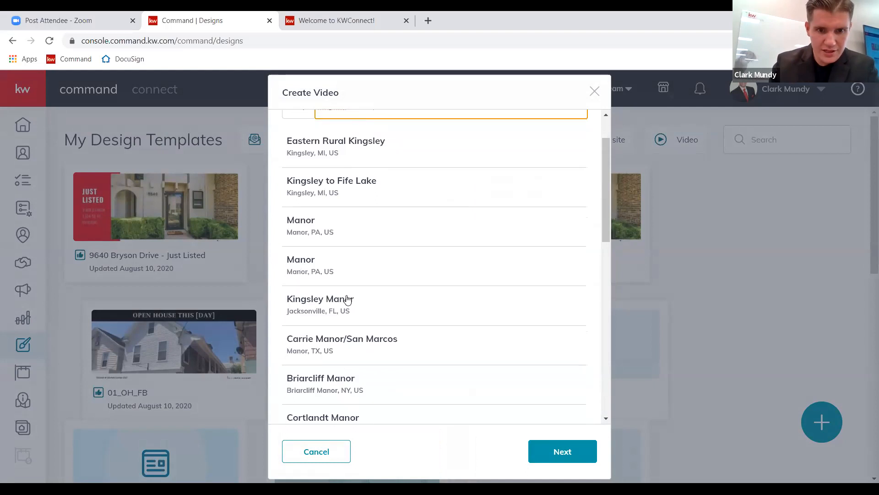
{"action": "scroll", "coordinate": [347, 299], "scroll_direction": "down", "scroll_amount": 5}
{"action": "scroll", "coordinate": [347, 299], "scroll_direction": "down", "scroll_amount": 6}
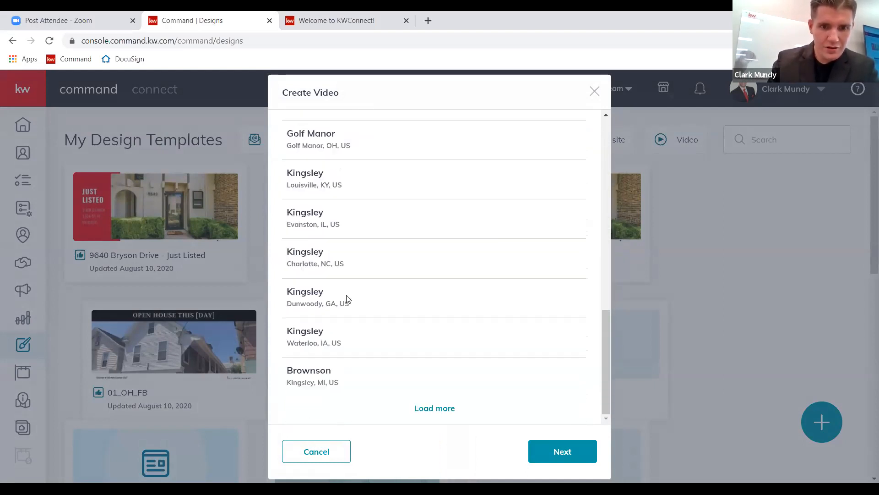
{"action": "left_click", "coordinate": [435, 408]}
{"action": "scroll", "coordinate": [401, 349], "scroll_direction": "down", "scroll_amount": 3}
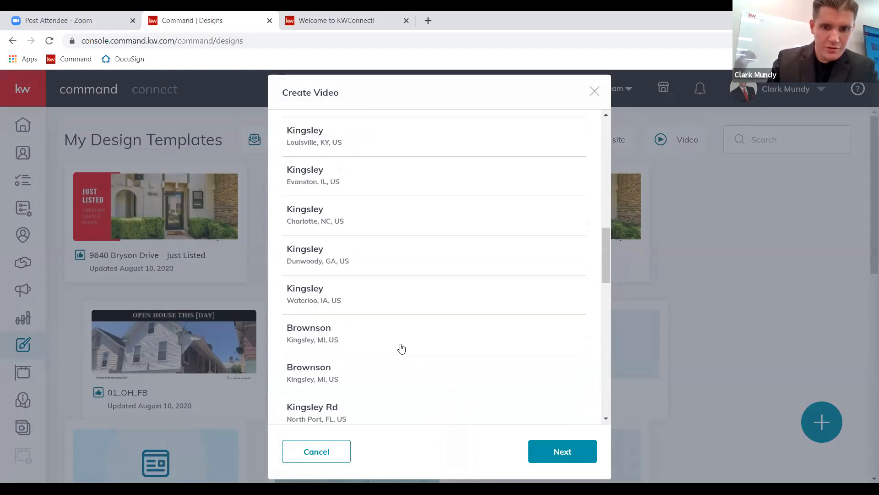
{"action": "scroll", "coordinate": [401, 348], "scroll_direction": "down", "scroll_amount": 7}
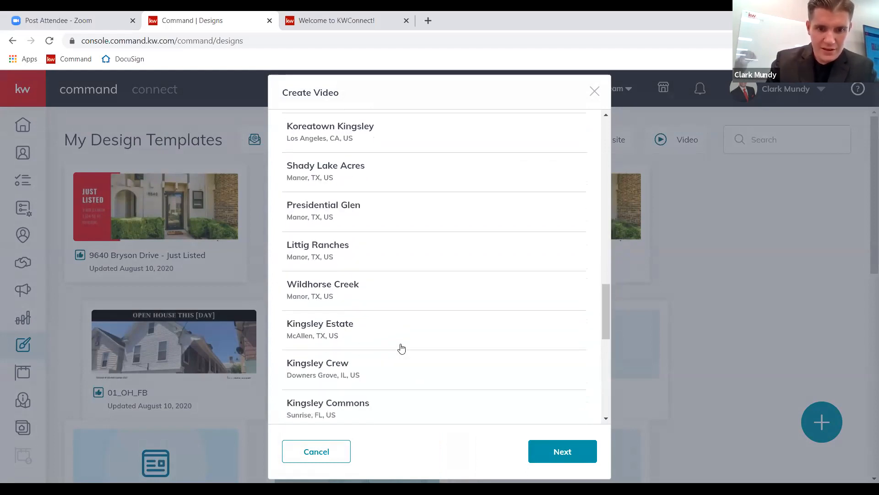
{"action": "scroll", "coordinate": [401, 348], "scroll_direction": "up", "scroll_amount": 20}
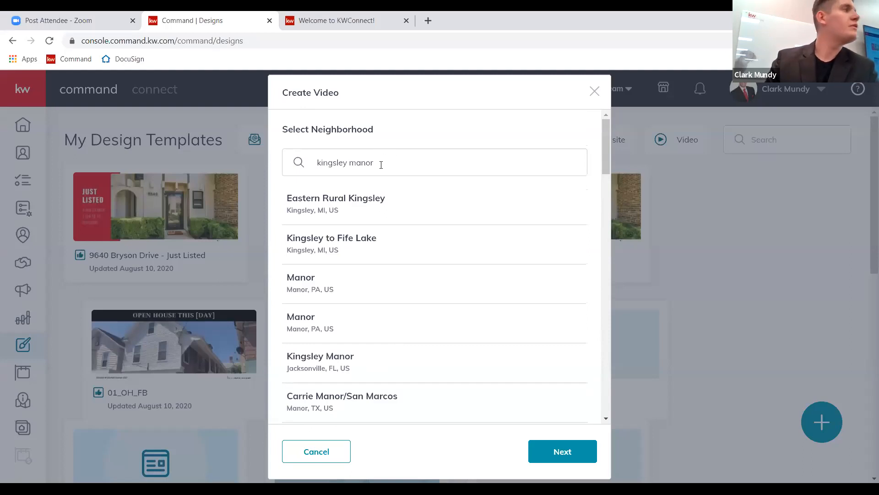
Replace the search with 'briarwyck' and select Briarwyck, Roanoke, TX.
{"action": "left_click", "coordinate": [381, 165]}
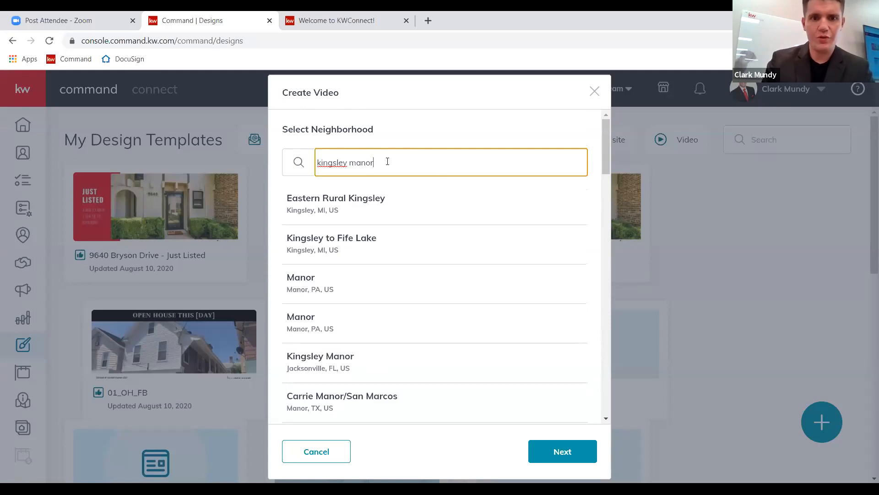
{"action": "triple_click", "coordinate": [388, 161]}
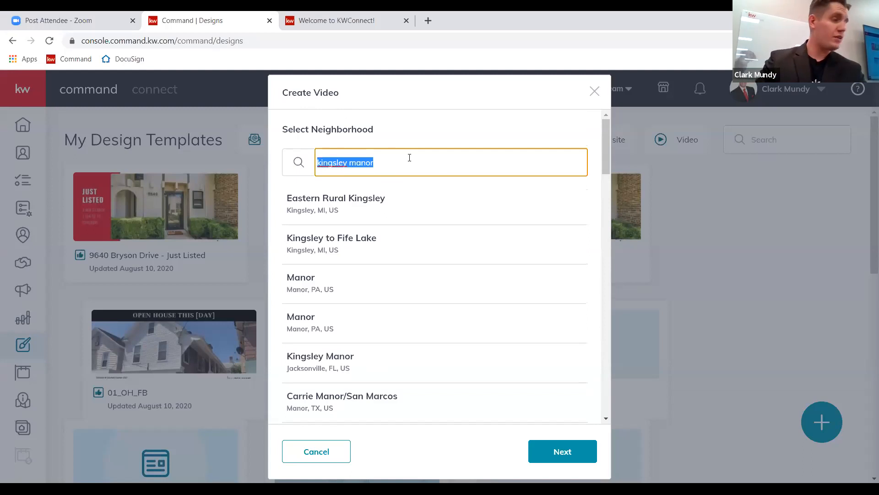
{"action": "type", "text": "briar"}
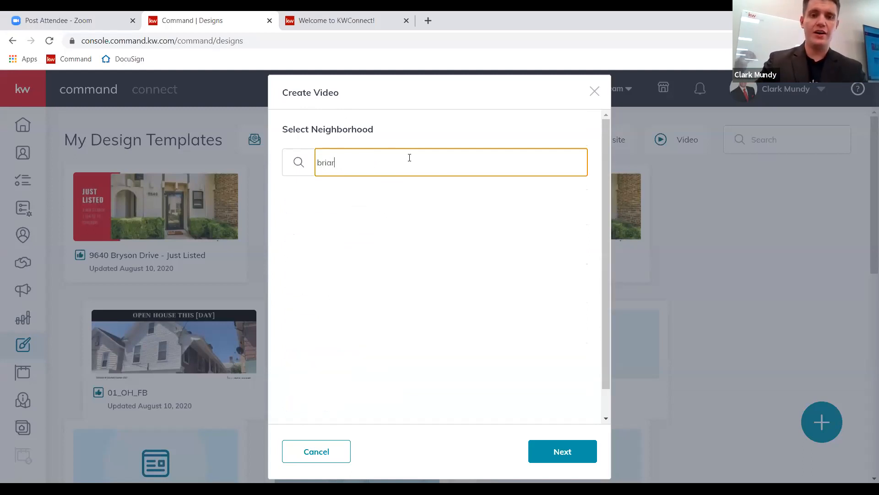
{"action": "type", "text": "wyck"}
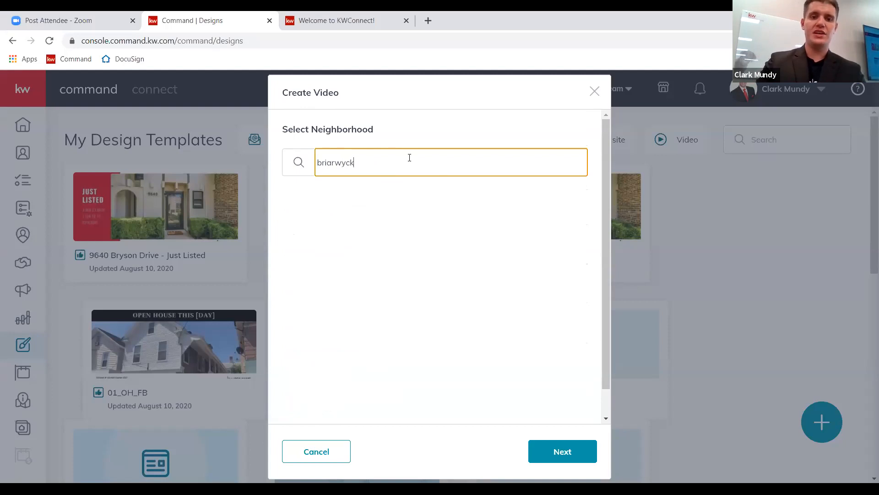
{"action": "left_click_drag", "start_coordinate": [398, 165], "coordinate": [298, 168]}
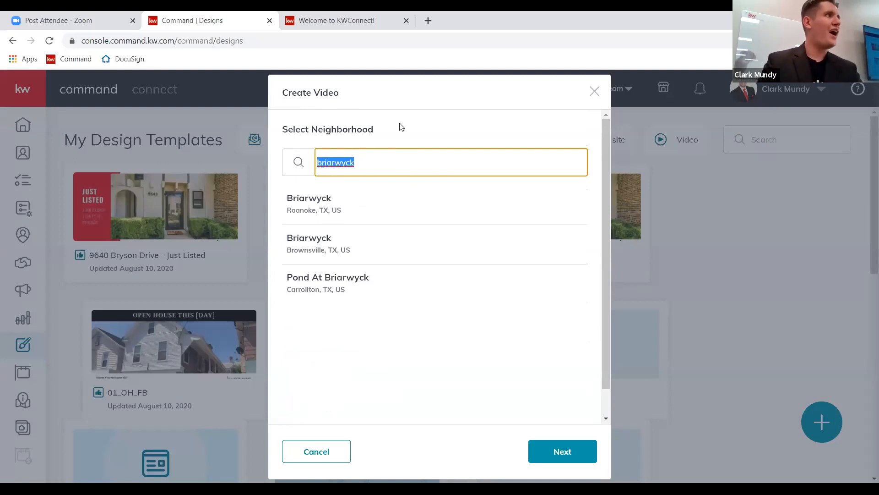
{"action": "left_click", "coordinate": [426, 143]}
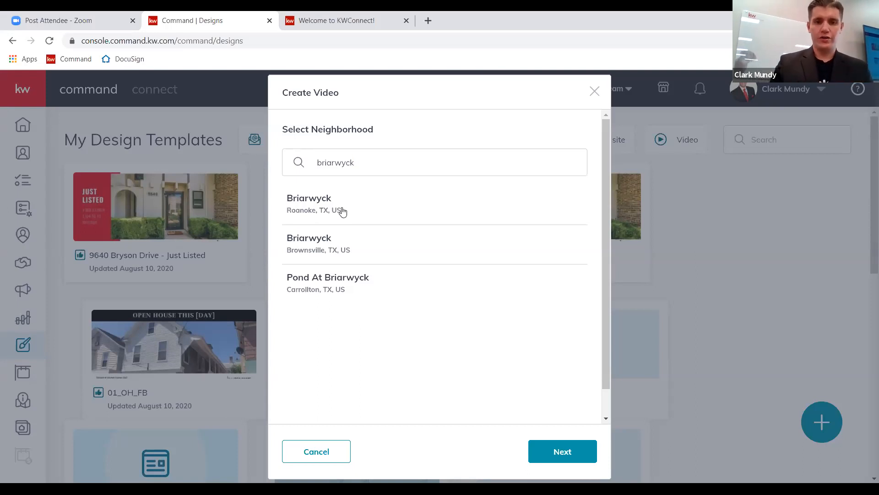
{"action": "left_click", "coordinate": [320, 204]}
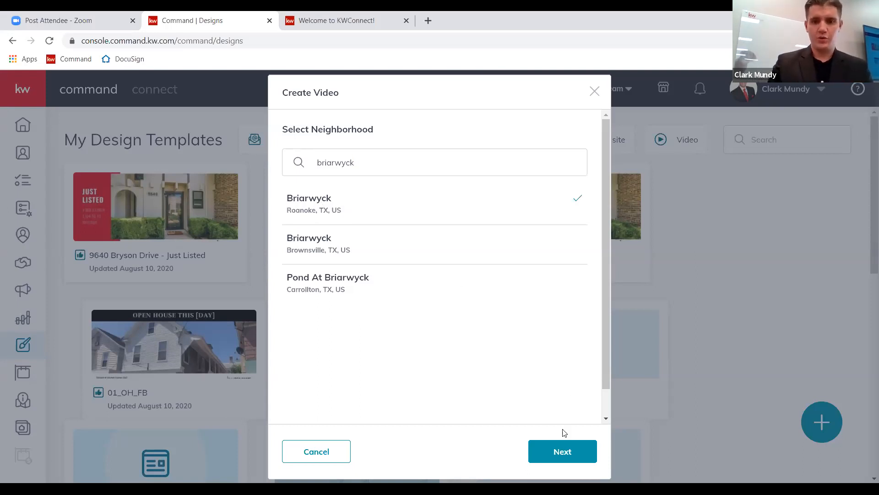
Review the Neighborhood Information form, keeping prices On the rise and price per sq ft Holding steady.
{"action": "left_click", "coordinate": [552, 453]}
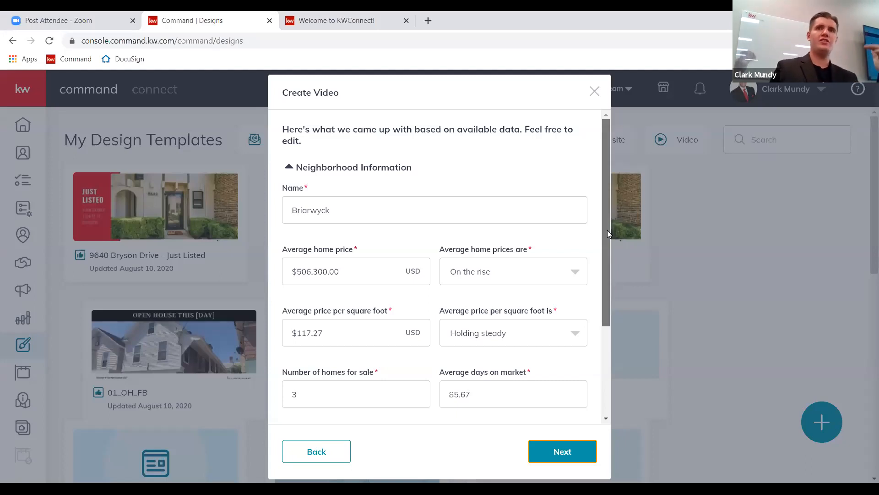
{"action": "left_click_drag", "start_coordinate": [608, 230], "coordinate": [611, 302]}
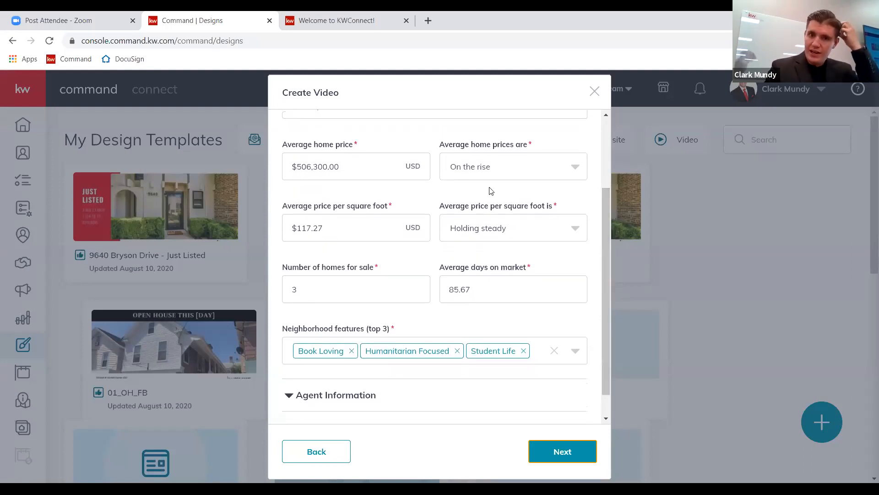
{"action": "left_click", "coordinate": [572, 173]}
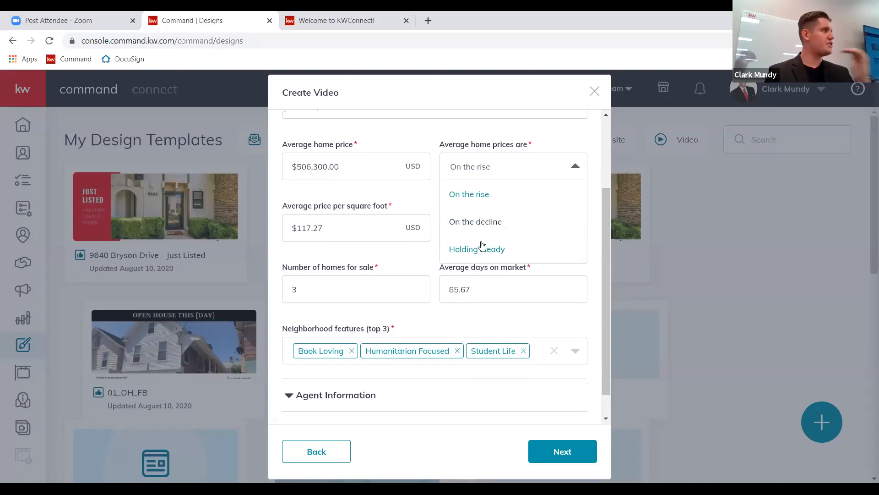
{"action": "left_click", "coordinate": [432, 190]}
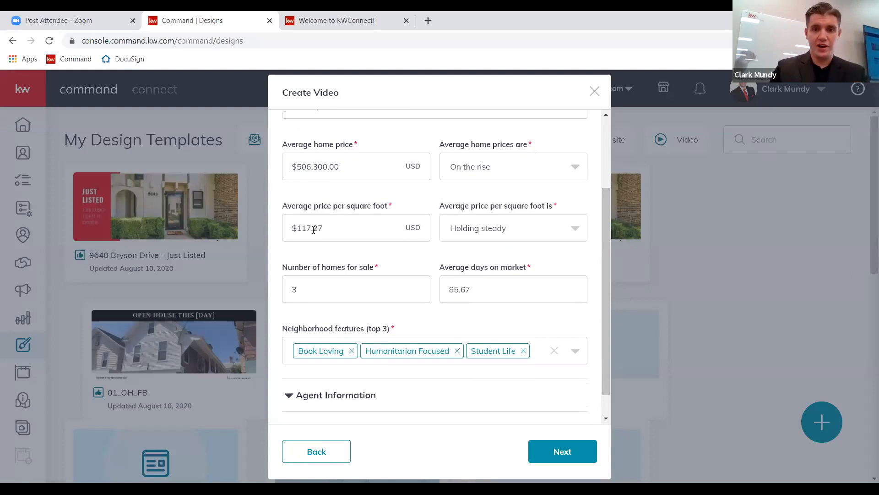
{"action": "left_click", "coordinate": [548, 219]}
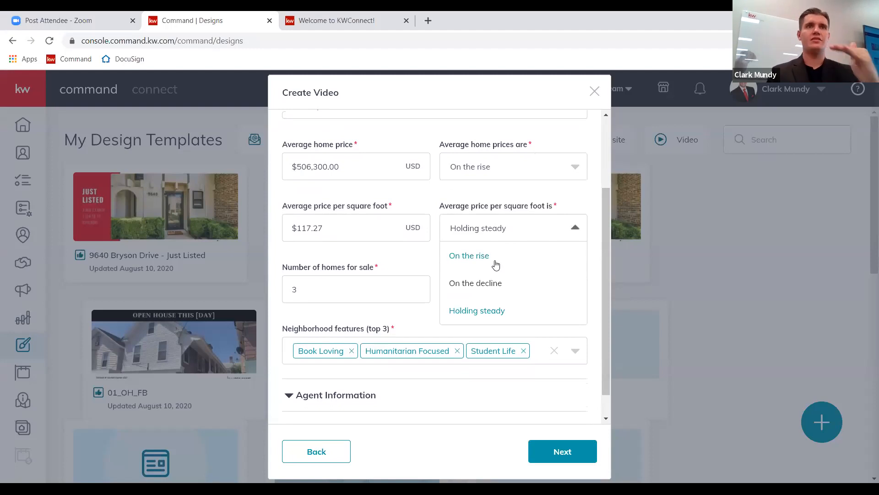
{"action": "left_click", "coordinate": [450, 205]}
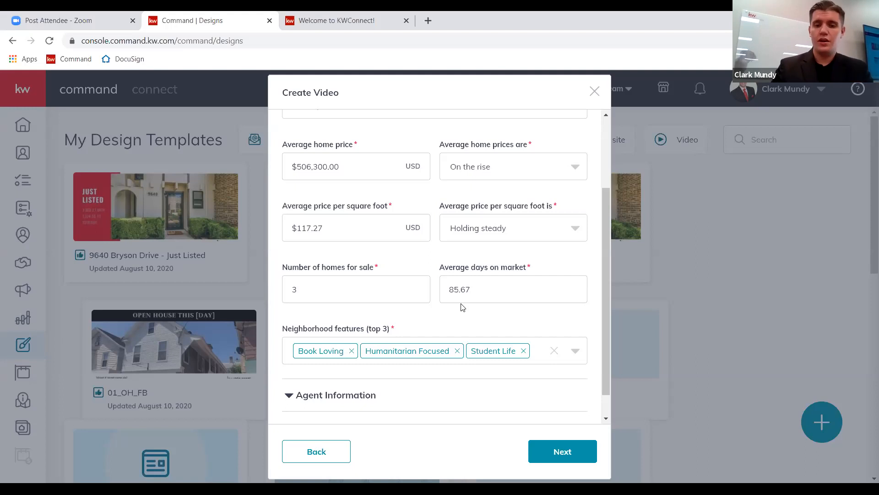
{"action": "scroll", "coordinate": [435, 305], "scroll_direction": "down", "scroll_amount": 1}
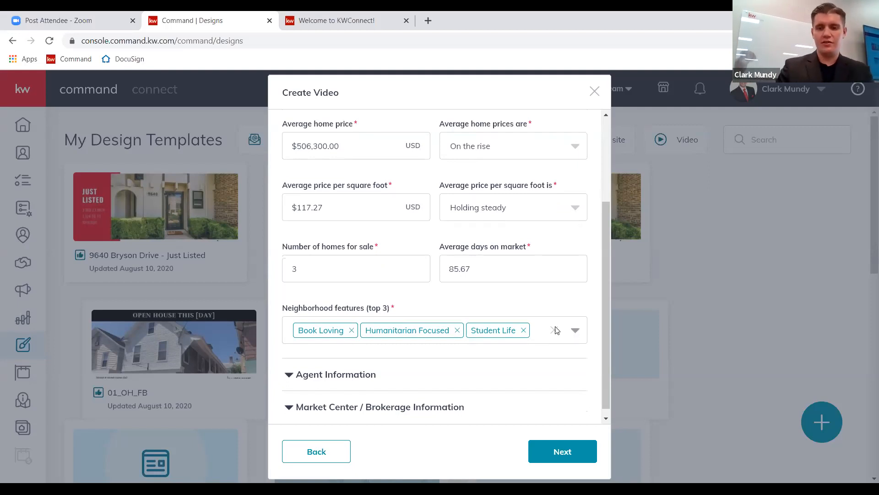
Remove Humanitarian Focused and Student Life, then add Coffee Culture and Movie Goers as features.
{"action": "left_click", "coordinate": [457, 330]}
{"action": "left_click", "coordinate": [417, 330]}
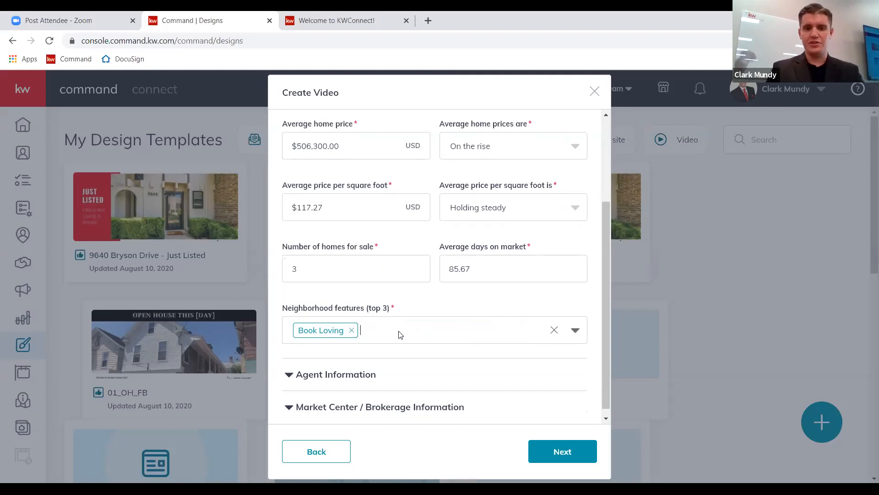
{"action": "left_click", "coordinate": [577, 331]}
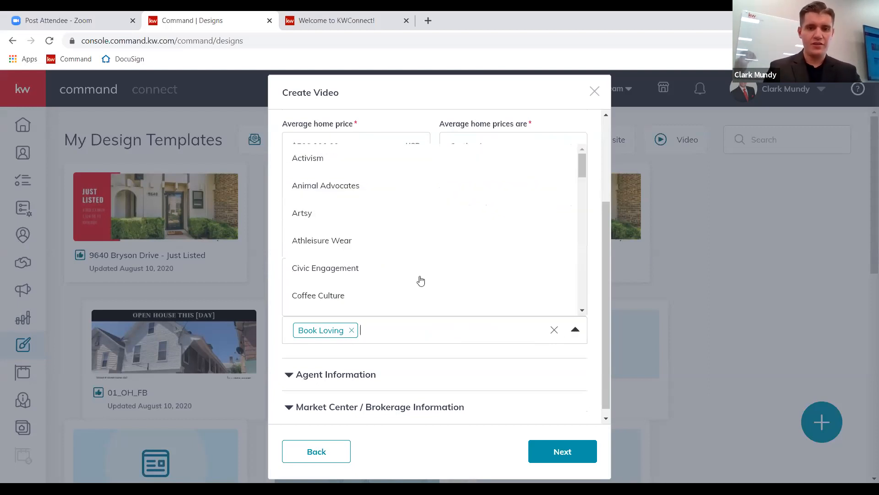
{"action": "left_click", "coordinate": [334, 296]}
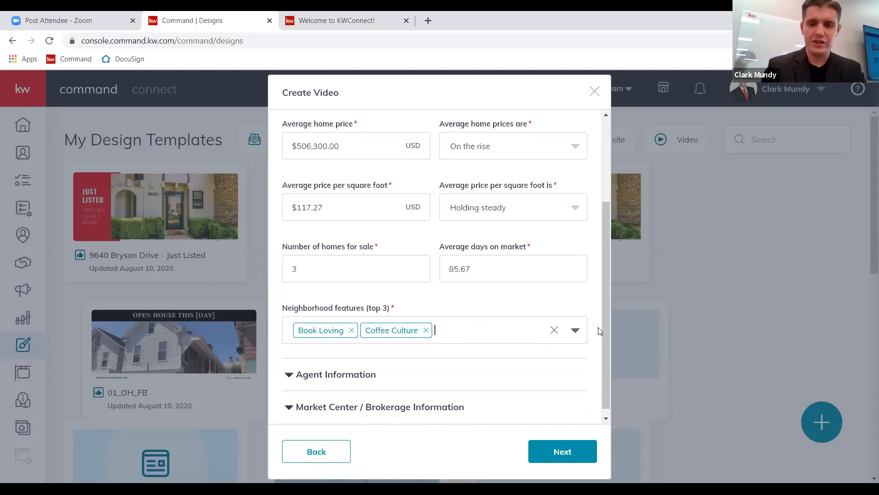
{"action": "left_click", "coordinate": [574, 332]}
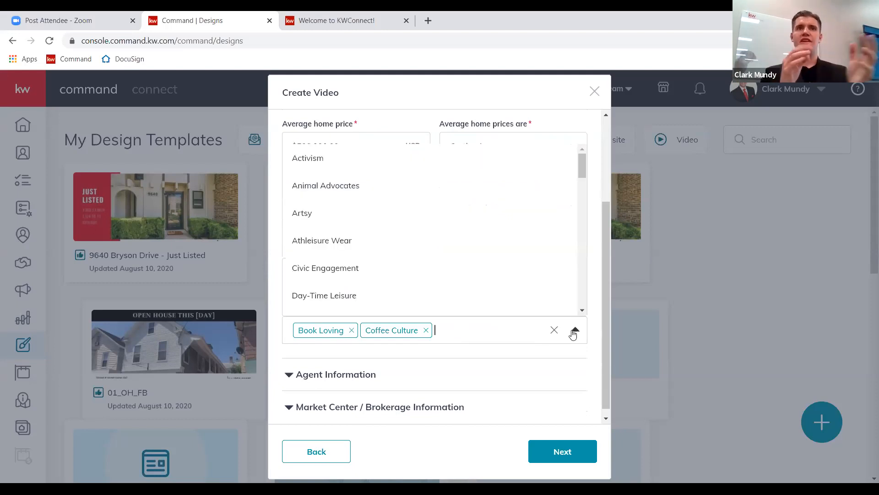
{"action": "scroll", "coordinate": [453, 250], "scroll_direction": "down", "scroll_amount": 7}
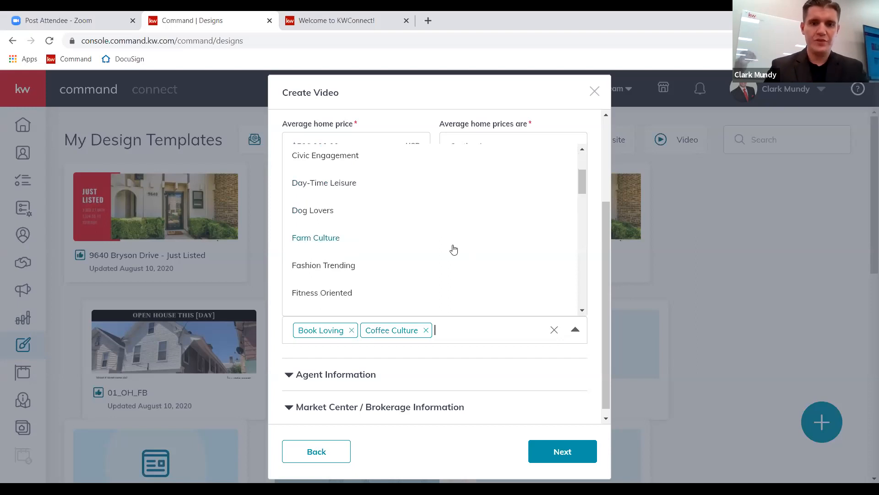
{"action": "scroll", "coordinate": [454, 250], "scroll_direction": "down", "scroll_amount": 5}
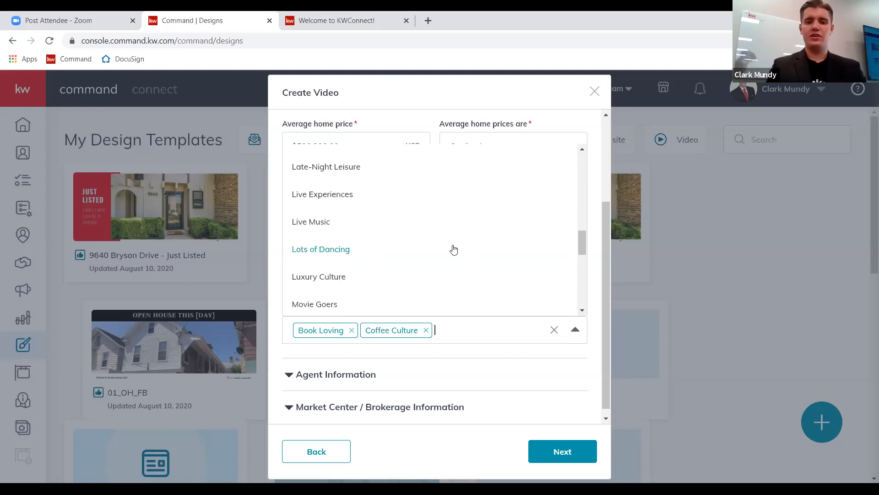
{"action": "scroll", "coordinate": [358, 255], "scroll_direction": "down", "scroll_amount": 3}
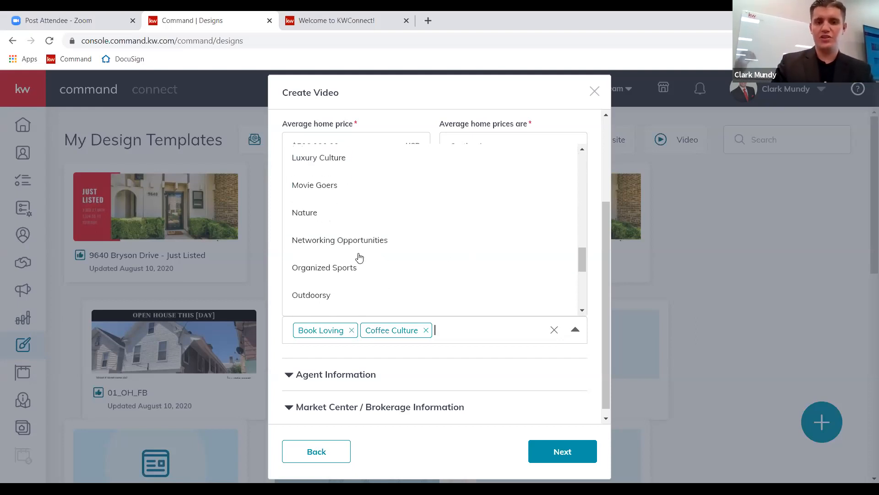
{"action": "left_click", "coordinate": [333, 177]}
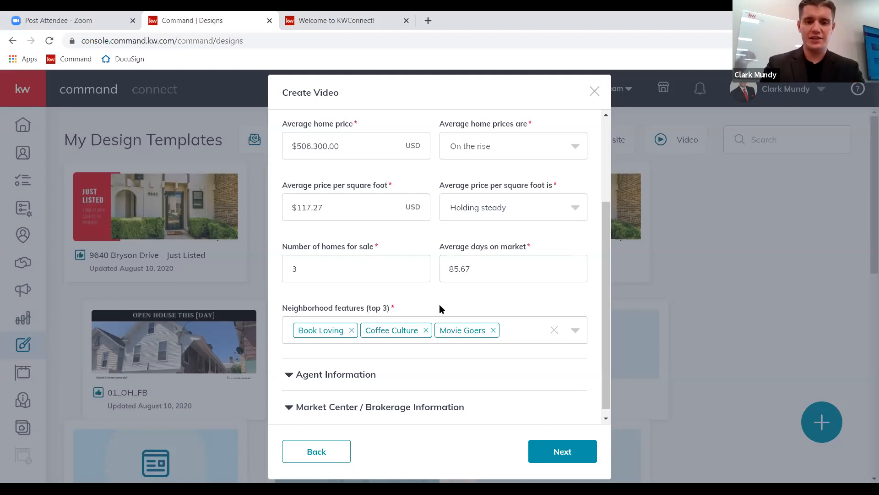
{"action": "scroll", "coordinate": [439, 304], "scroll_direction": "down", "scroll_amount": 1}
Expand the Agent Information and Market Center sections of the video form.
{"action": "left_click", "coordinate": [288, 368]}
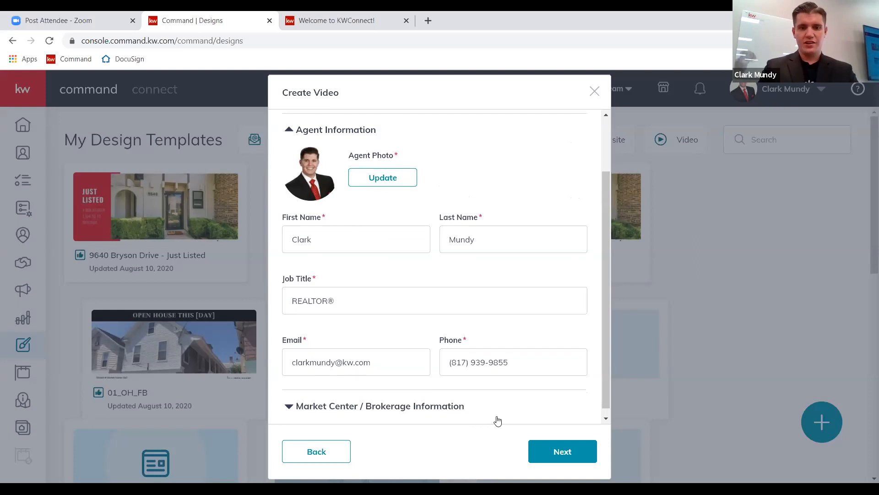
{"action": "scroll", "coordinate": [481, 385], "scroll_direction": "down", "scroll_amount": 1}
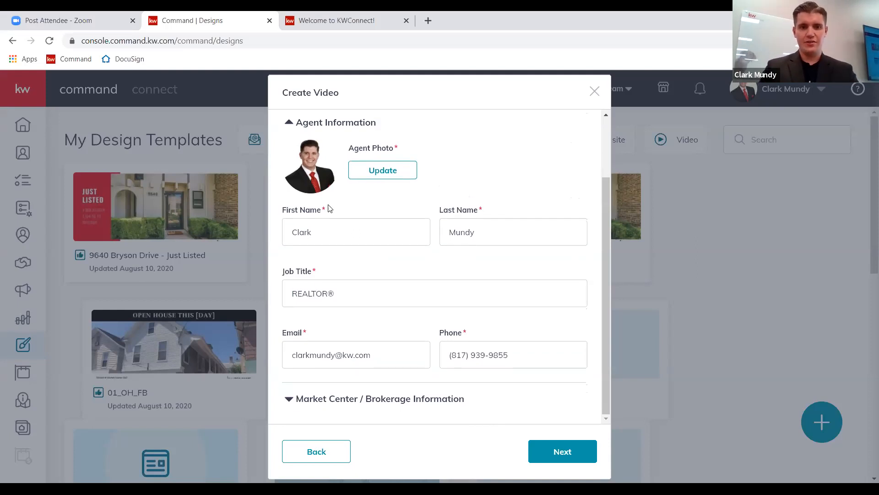
{"action": "left_click", "coordinate": [312, 398]}
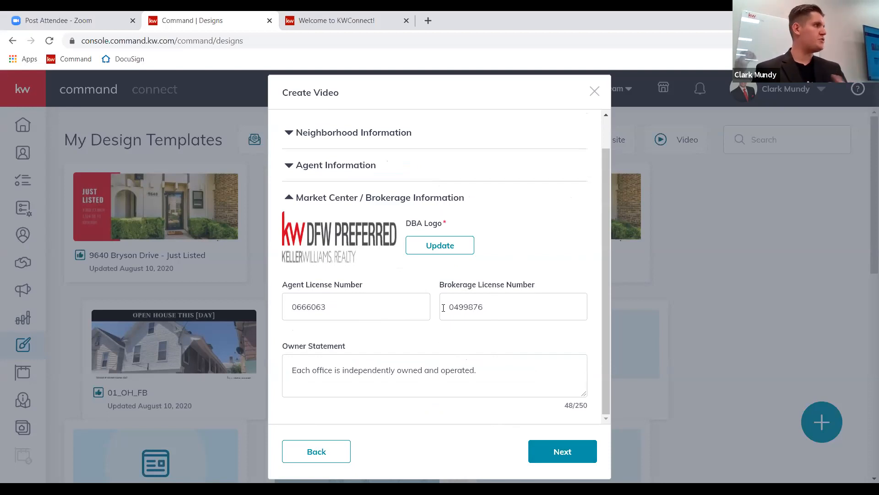
Generate the Welcome to Briarwyck video and play its preview full screen.
{"action": "left_click", "coordinate": [578, 450]}
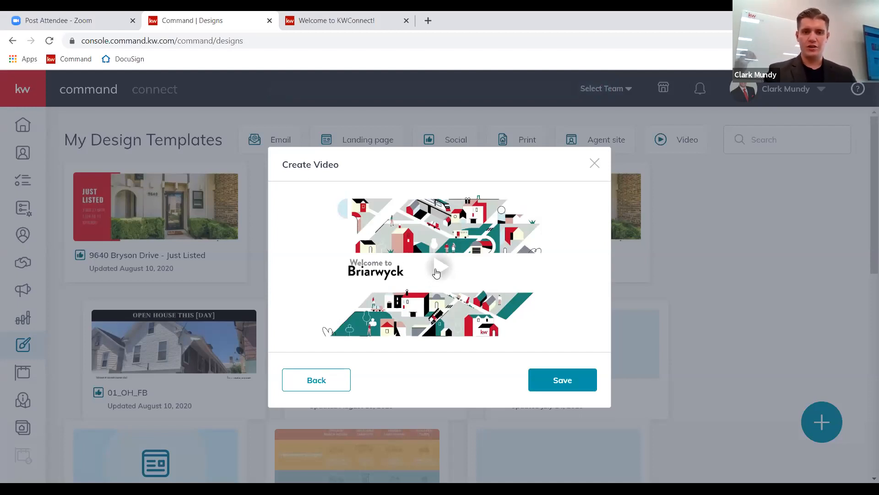
{"action": "left_click", "coordinate": [442, 270]}
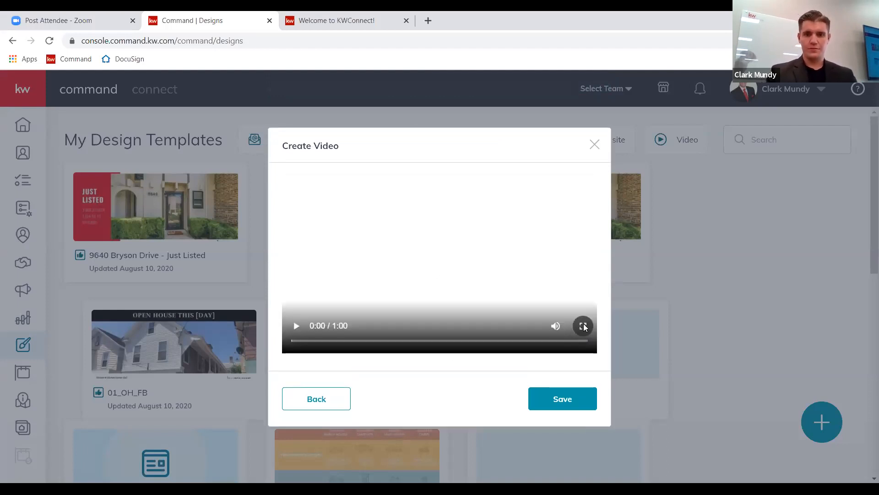
{"action": "left_click", "coordinate": [583, 326]}
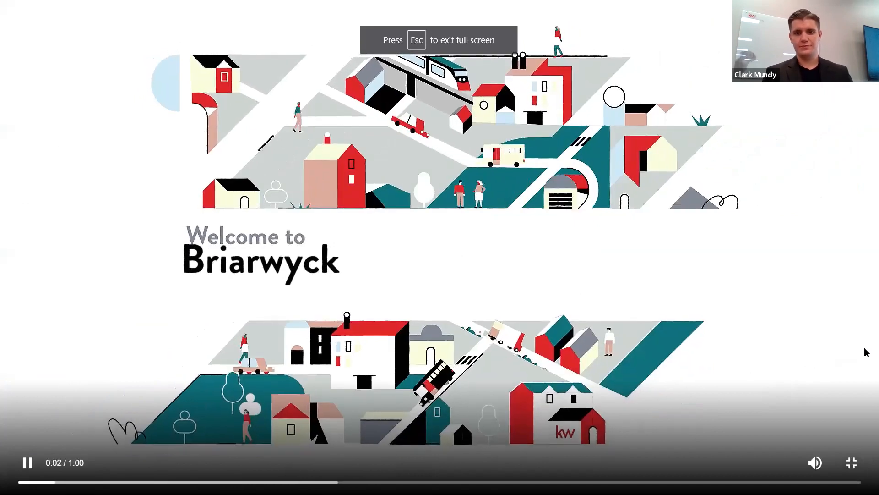
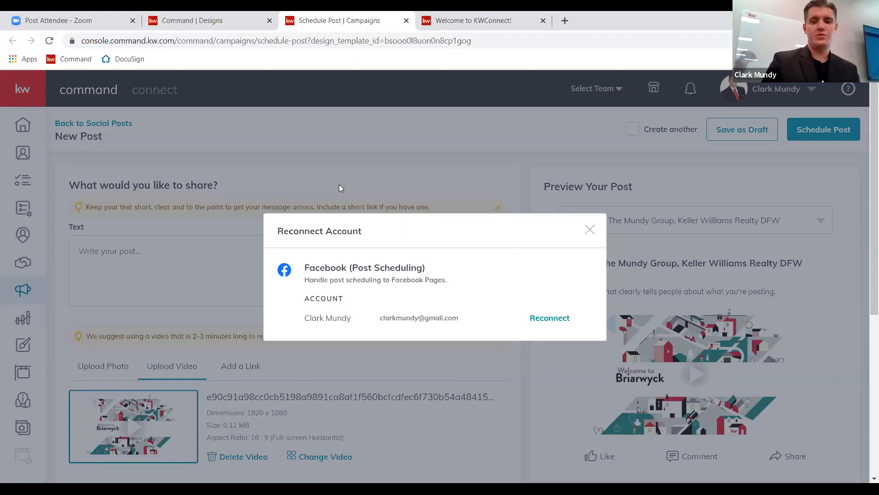
Dismiss the reconnect prompt and download the Briarwyck video from My Design Templates.
{"action": "left_click", "coordinate": [590, 230]}
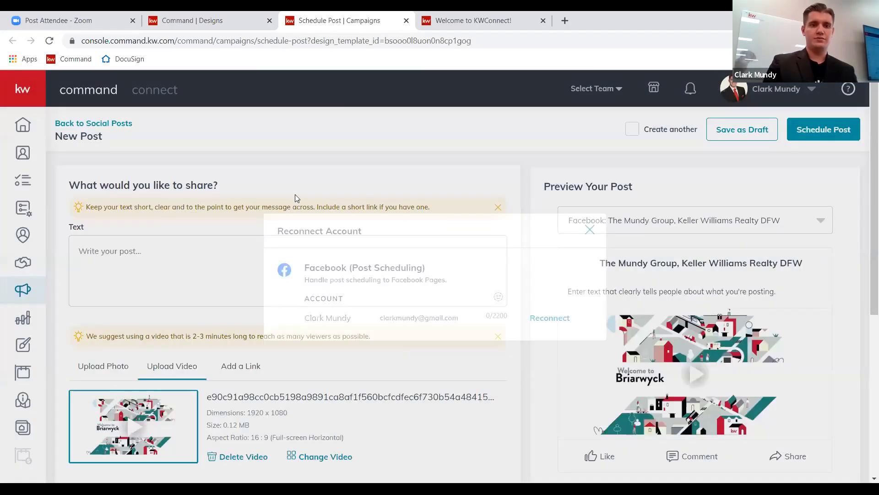
{"action": "left_click", "coordinate": [15, 347]}
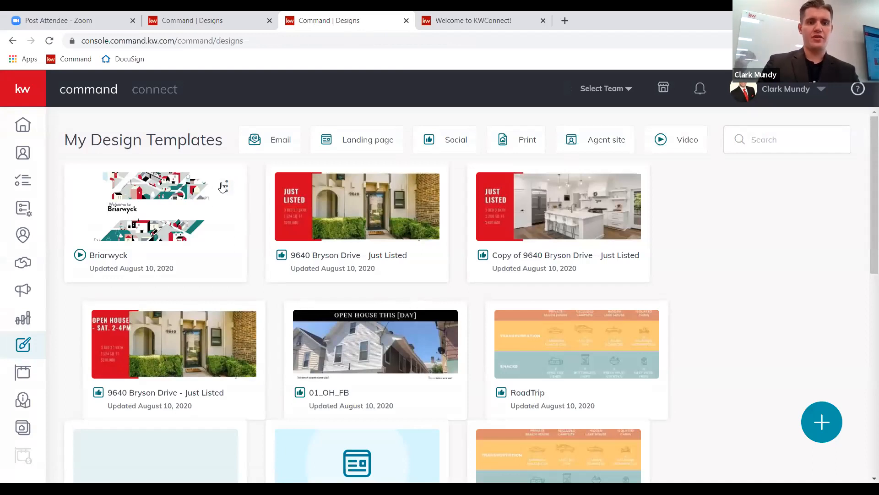
{"action": "left_click", "coordinate": [227, 188]}
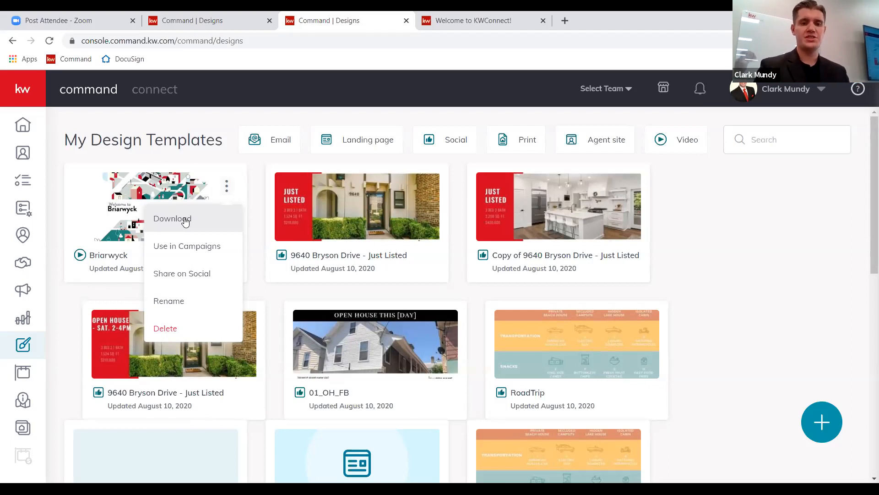
{"action": "left_click", "coordinate": [186, 220]}
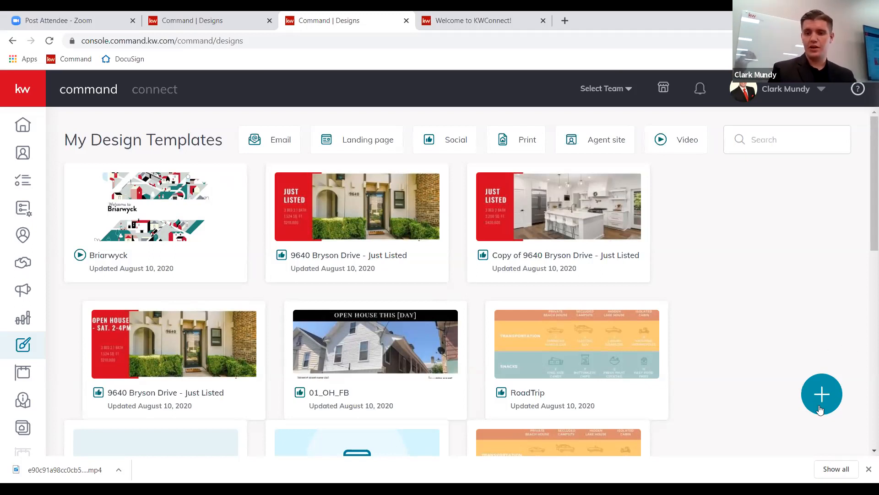
Create a new Print design and continue to the print template library.
{"action": "left_click", "coordinate": [815, 390]}
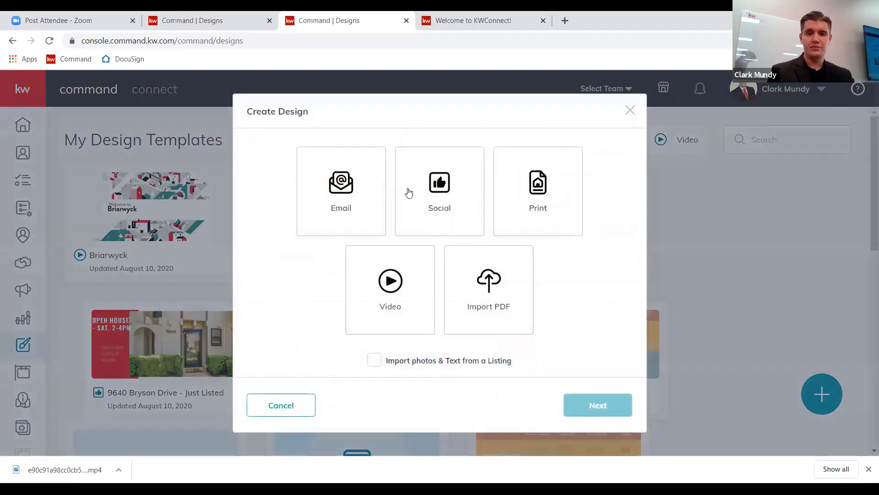
{"action": "left_click", "coordinate": [441, 198]}
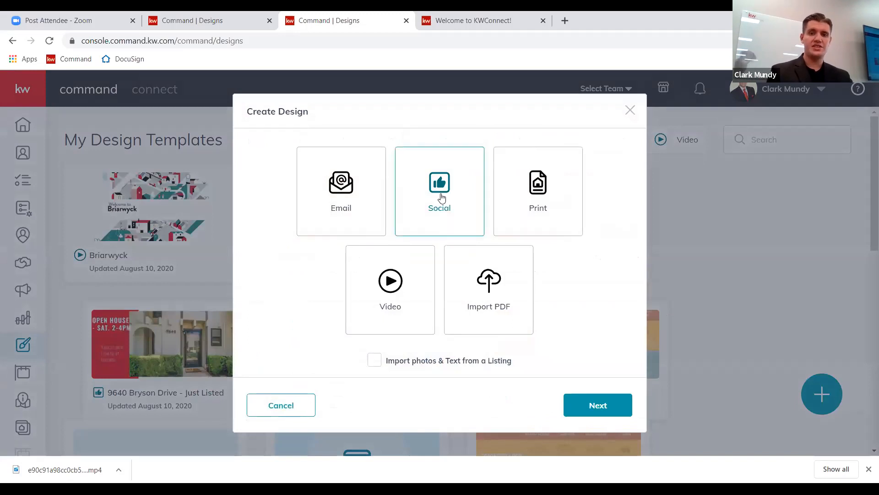
{"action": "left_click", "coordinate": [532, 196]}
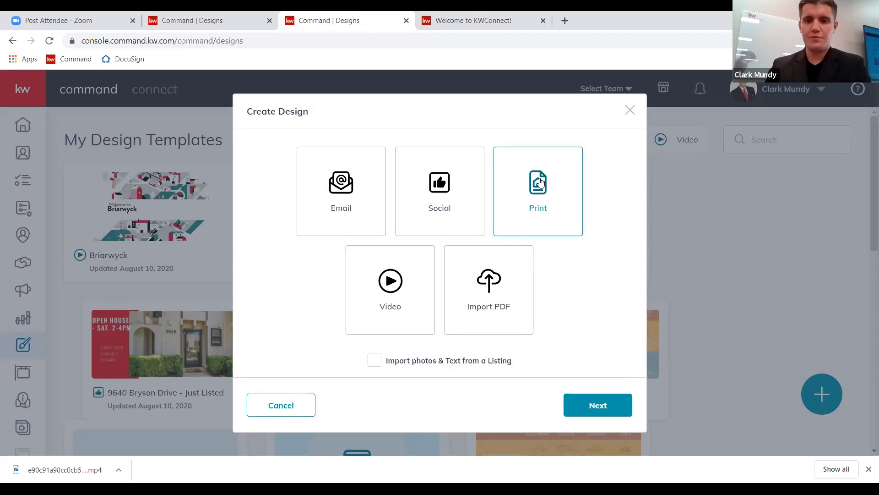
{"action": "left_click", "coordinate": [591, 413]}
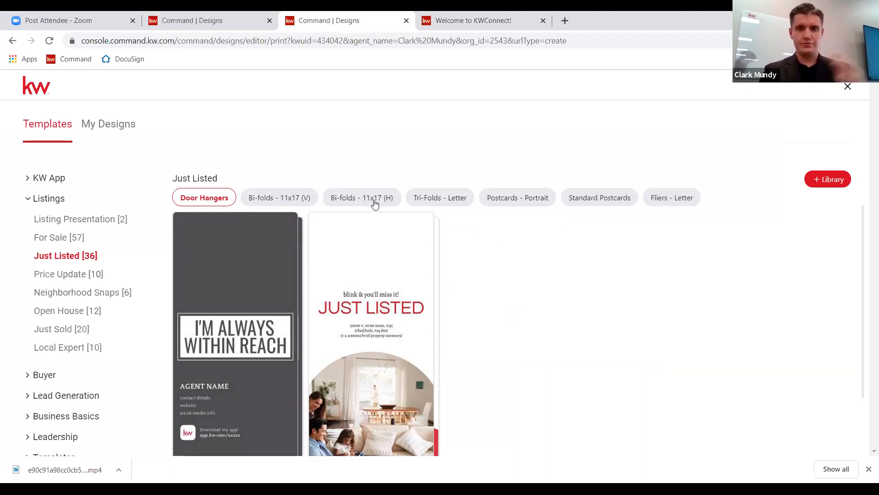
Browse the Tri-Folds - Letter, Standard Postcards and Listing Presentation templates.
{"action": "left_click", "coordinate": [461, 199]}
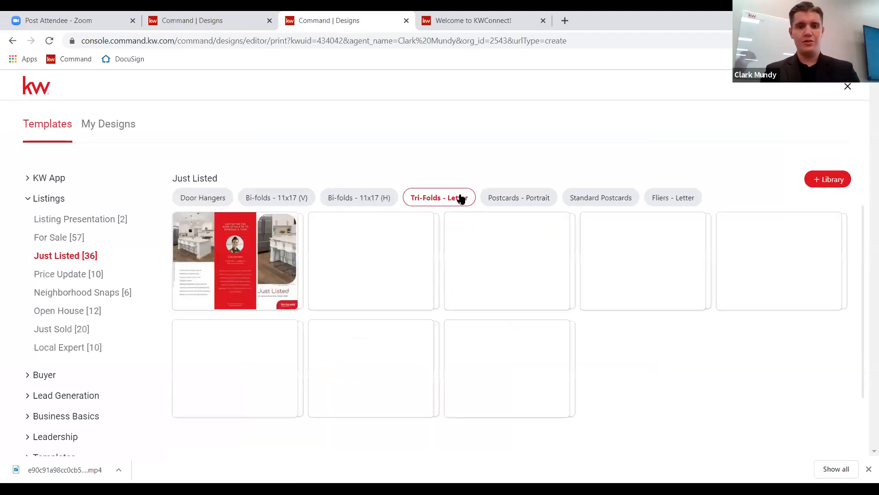
{"action": "left_click", "coordinate": [619, 200]}
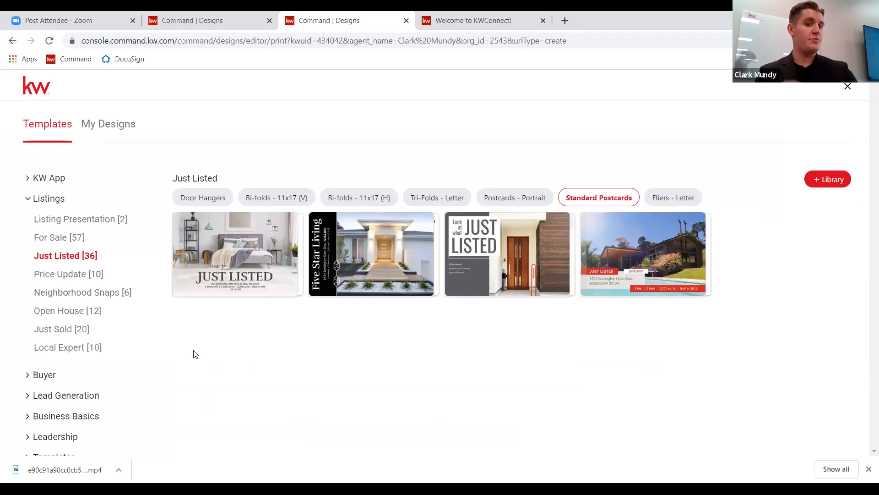
{"action": "scroll", "coordinate": [39, 348], "scroll_direction": "down", "scroll_amount": 1}
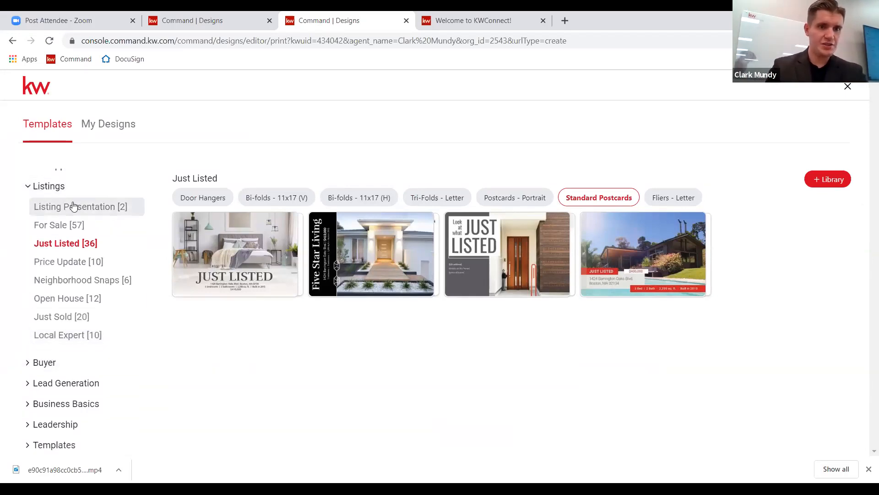
{"action": "left_click", "coordinate": [72, 206]}
Open the Modern_01 Buyer Presentation letter booklet template in the editor.
{"action": "mouse_move", "coordinate": [218, 234]}
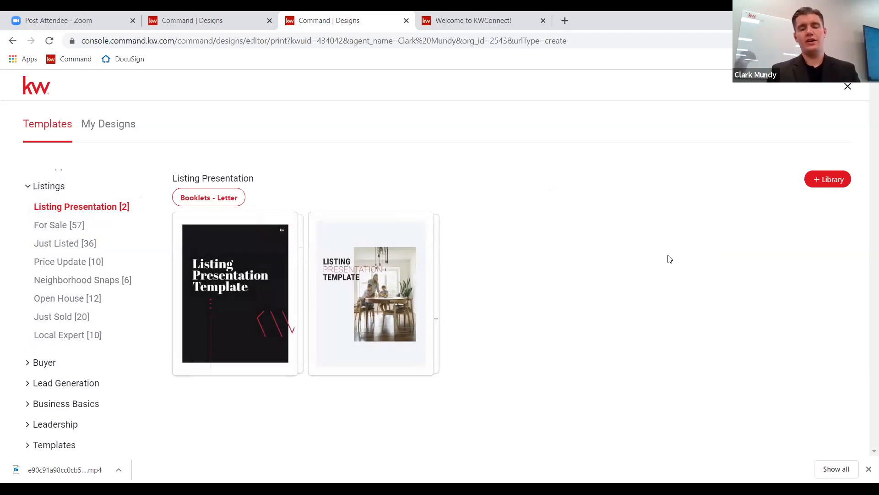
{"action": "mouse_move", "coordinate": [239, 257]}
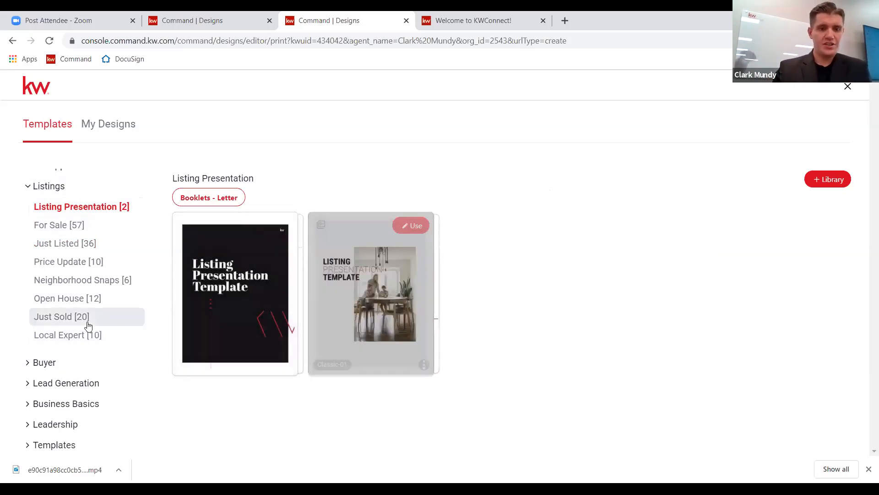
{"action": "left_click", "coordinate": [29, 362]}
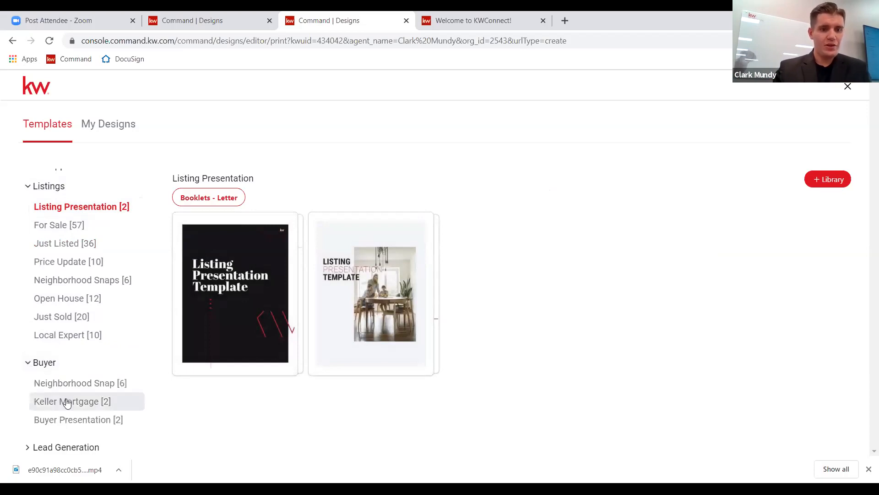
{"action": "left_click", "coordinate": [122, 419]}
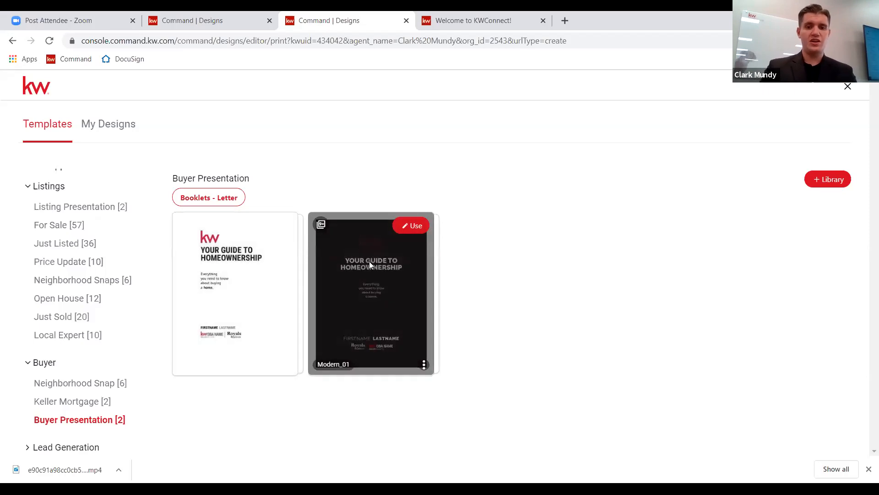
{"action": "left_click", "coordinate": [414, 224]}
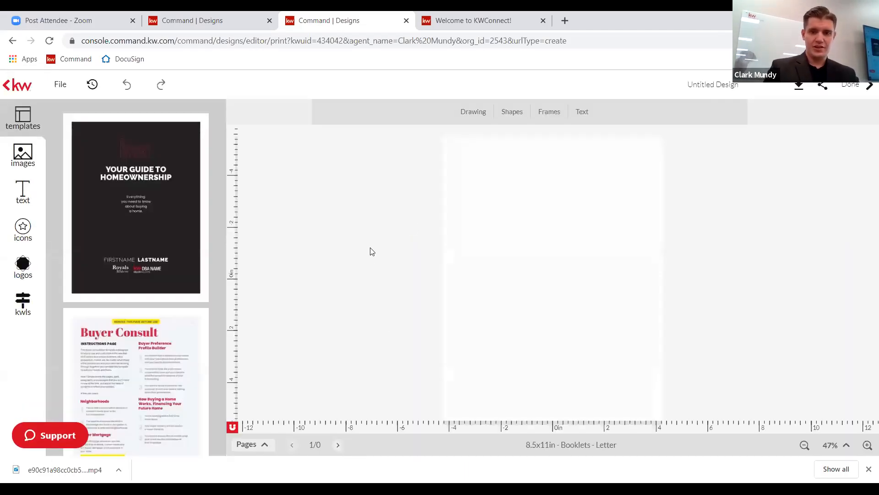
Place the My App page on the booklet, then go back to the template library.
{"action": "mouse_move", "coordinate": [121, 174]}
{"action": "scroll", "coordinate": [121, 271], "scroll_direction": "down", "scroll_amount": 3}
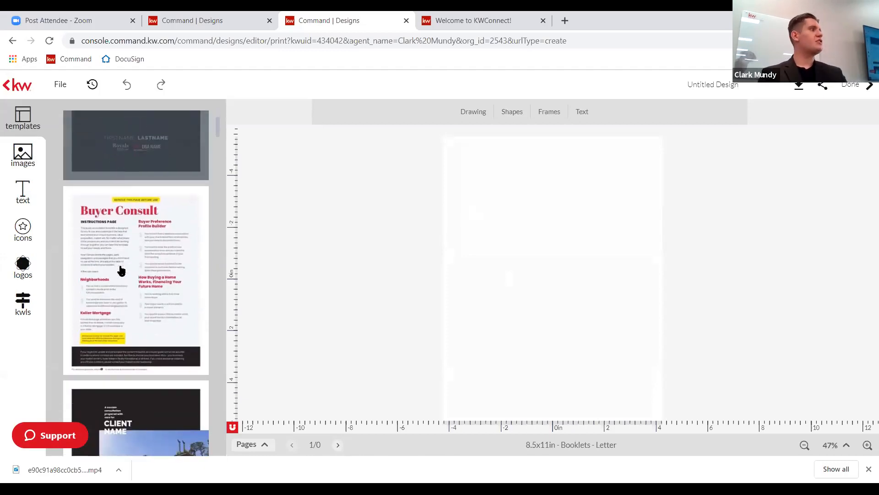
{"action": "scroll", "coordinate": [122, 270], "scroll_direction": "up", "scroll_amount": 3}
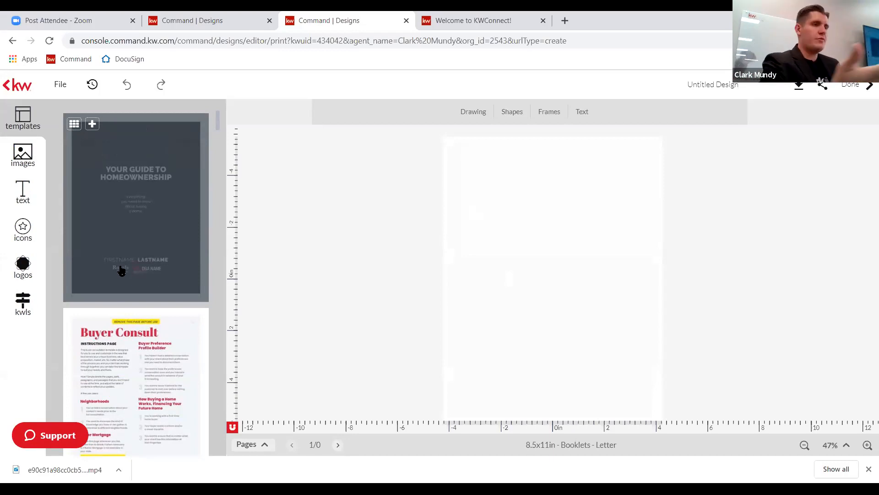
{"action": "scroll", "coordinate": [133, 220], "scroll_direction": "down", "scroll_amount": 4}
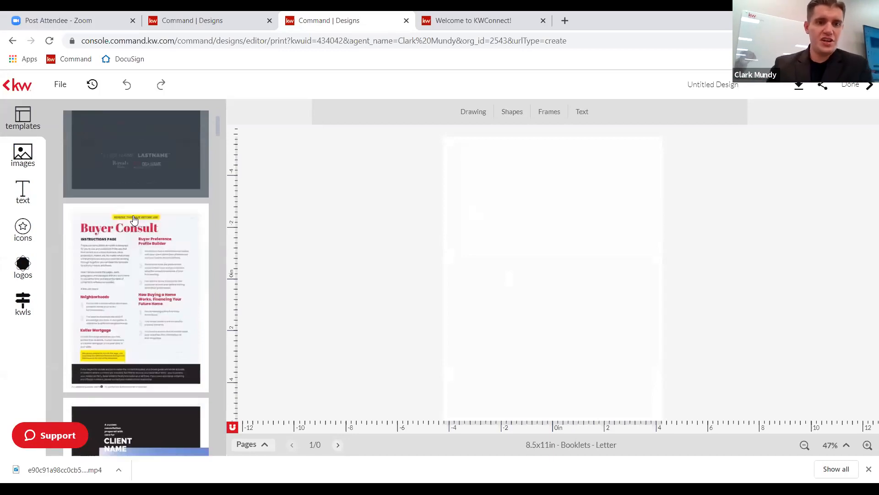
{"action": "scroll", "coordinate": [133, 220], "scroll_direction": "down", "scroll_amount": 5}
{"action": "scroll", "coordinate": [133, 219], "scroll_direction": "down", "scroll_amount": 6}
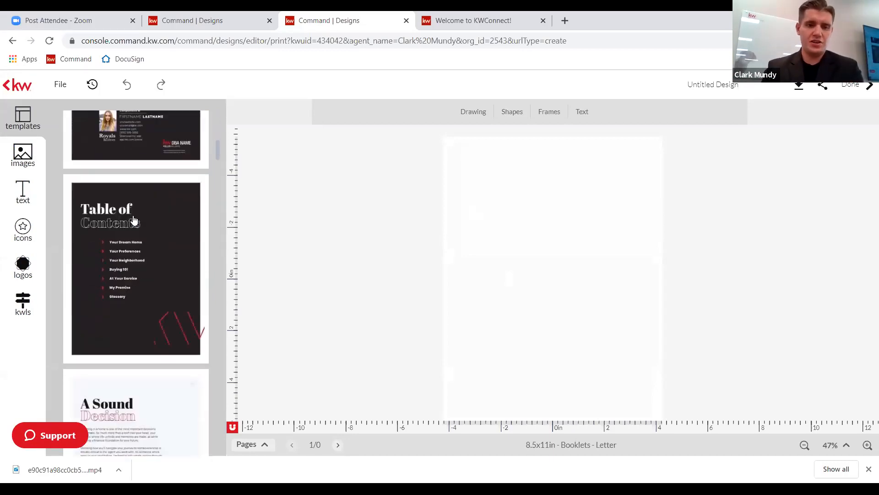
{"action": "scroll", "coordinate": [183, 192], "scroll_direction": "up", "scroll_amount": 1}
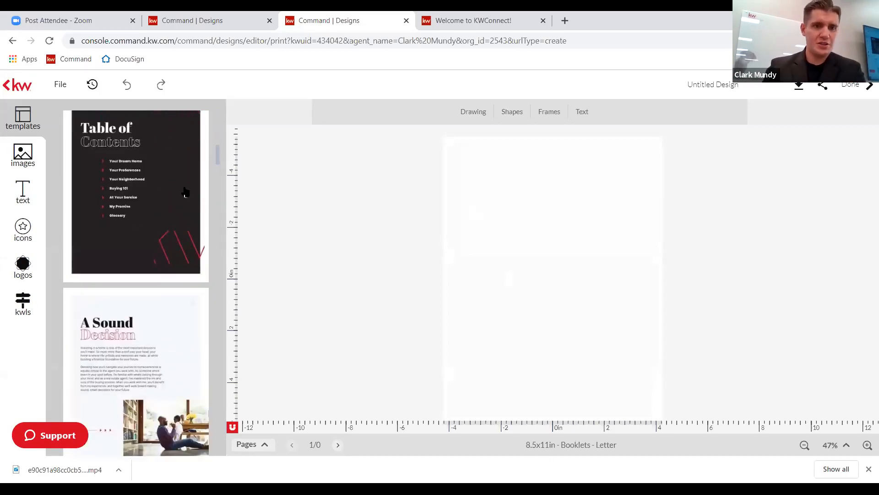
{"action": "scroll", "coordinate": [160, 302], "scroll_direction": "down", "scroll_amount": 4}
{"action": "scroll", "coordinate": [160, 307], "scroll_direction": "down", "scroll_amount": 7}
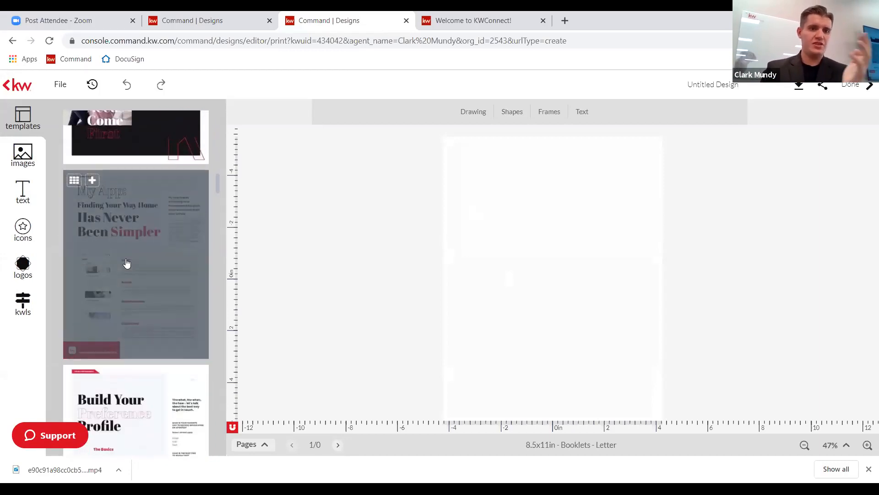
{"action": "left_click", "coordinate": [127, 263]}
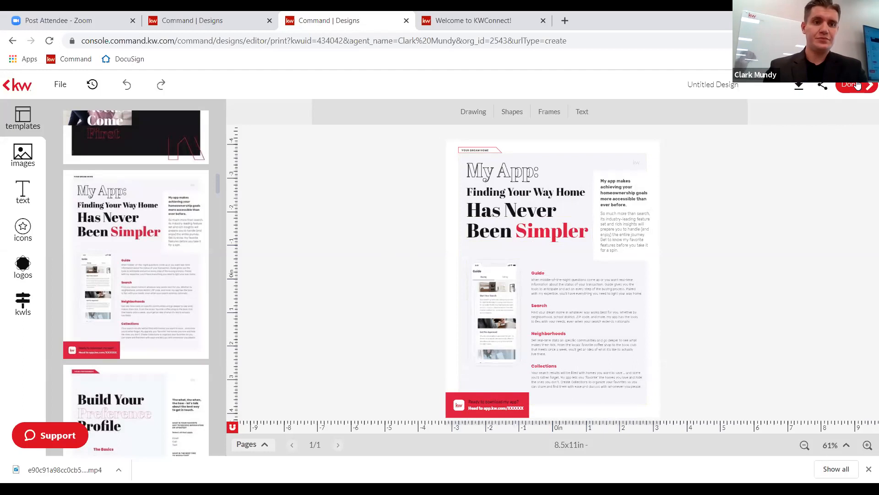
{"action": "left_click", "coordinate": [4, 83]}
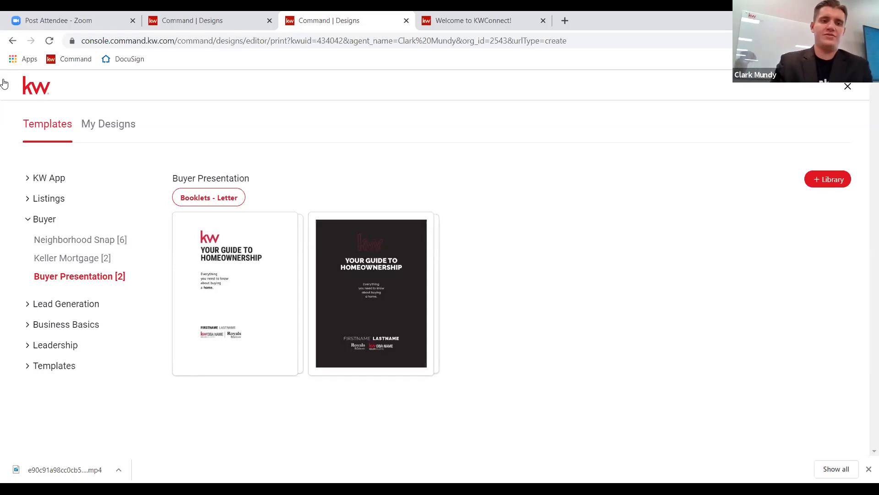
Expand the Templates category to list Pivot: Shift Ahead [1] and New Designs [3].
{"action": "left_click", "coordinate": [31, 370]}
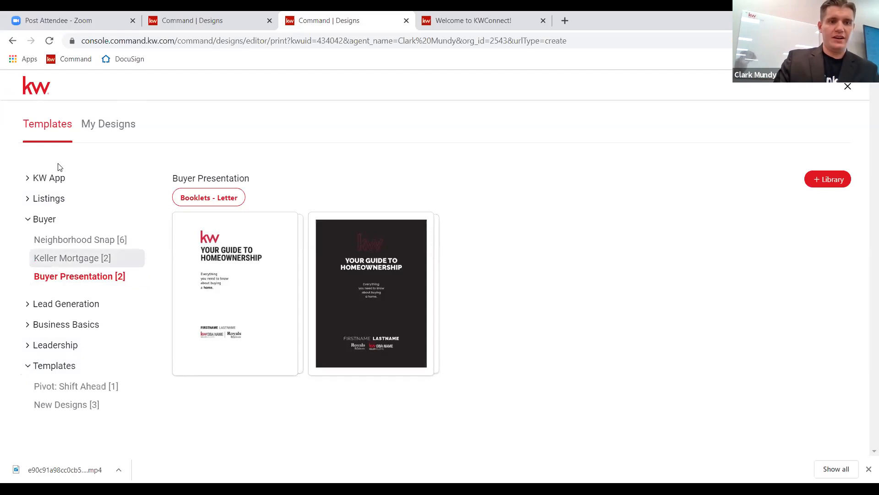
{"action": "left_click", "coordinate": [29, 370]}
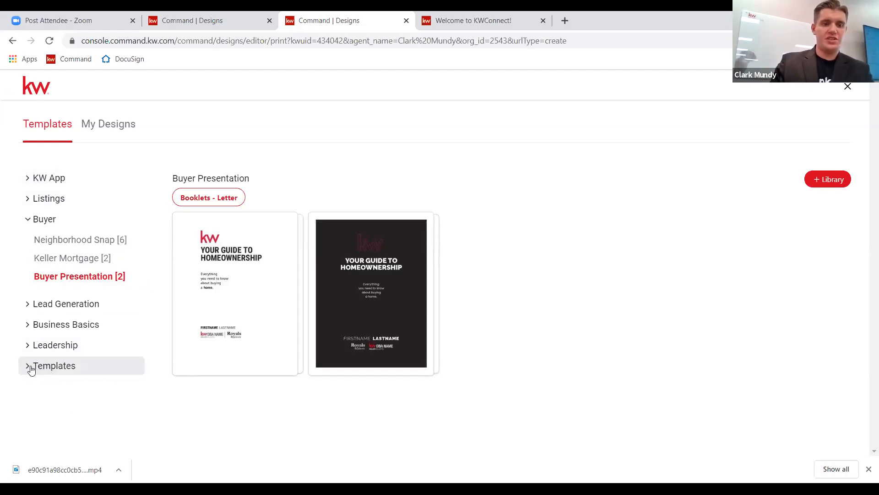
{"action": "left_click", "coordinate": [61, 366]}
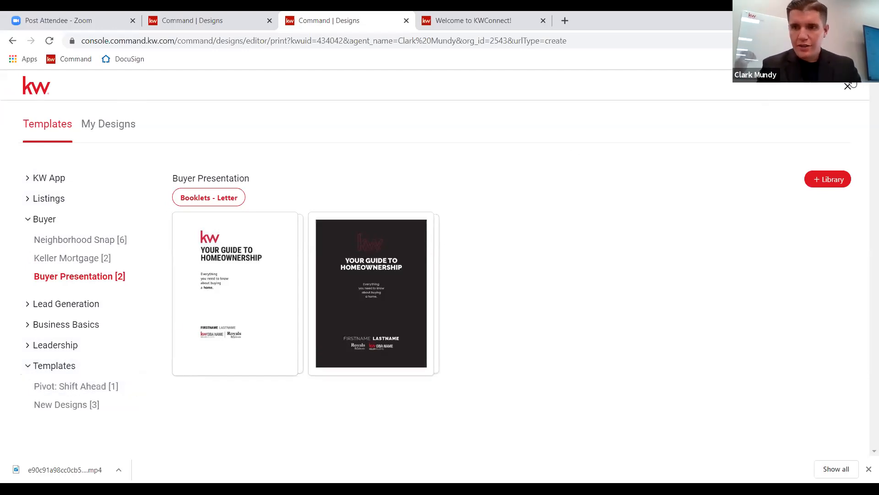
Reopen Command from its bookmark and sign in with the saved account credentials.
{"action": "left_click", "coordinate": [259, 43]}
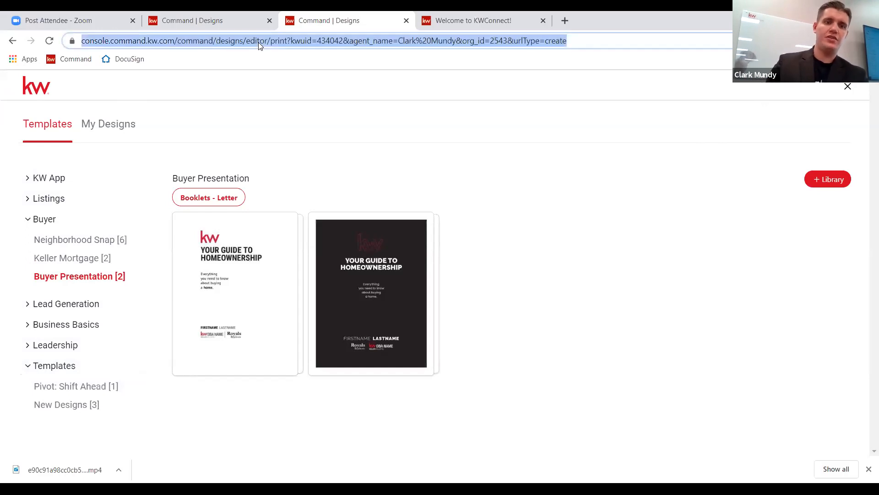
{"action": "left_click", "coordinate": [76, 61]}
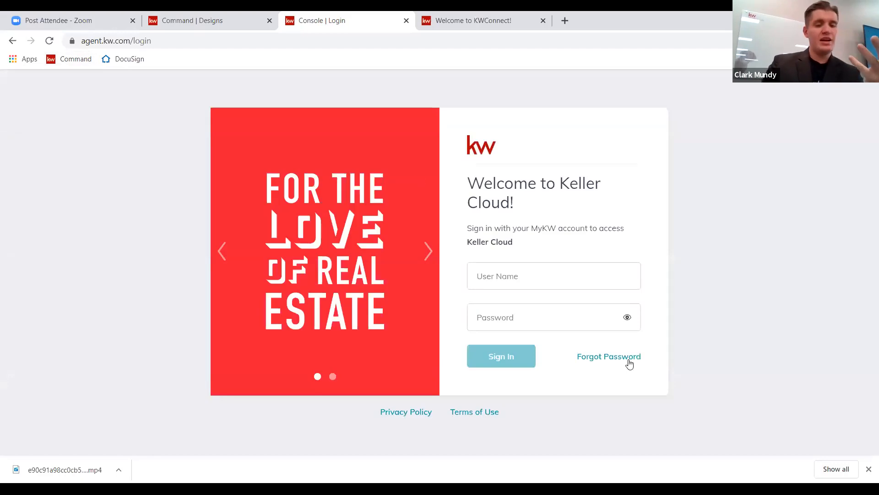
{"action": "left_click", "coordinate": [527, 274]}
{"action": "left_click", "coordinate": [499, 321]}
{"action": "type", "text": "•••••••••"}
{"action": "key", "text": "Return"}
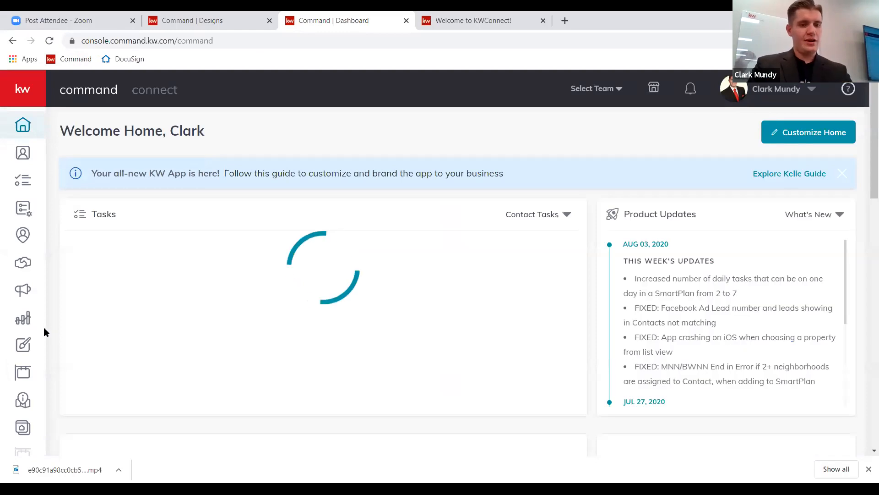
Start a new Social design from Designs and continue to its template gallery.
{"action": "left_click", "coordinate": [31, 345]}
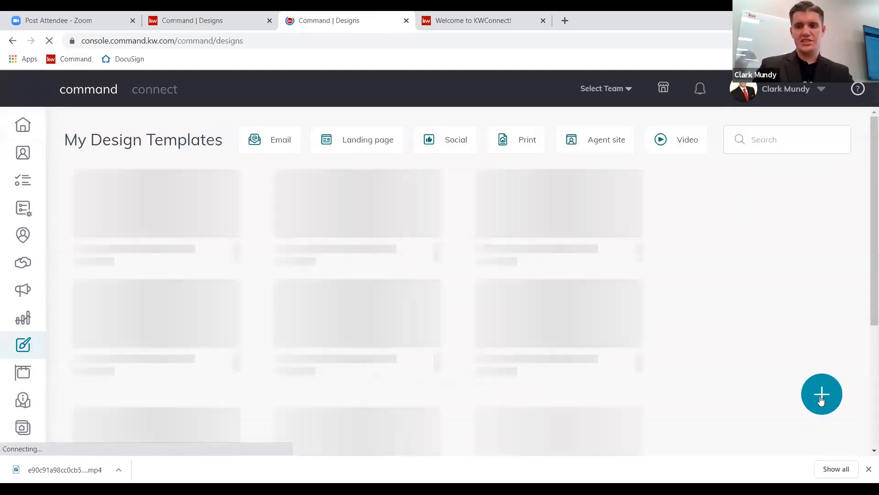
{"action": "left_click", "coordinate": [821, 396]}
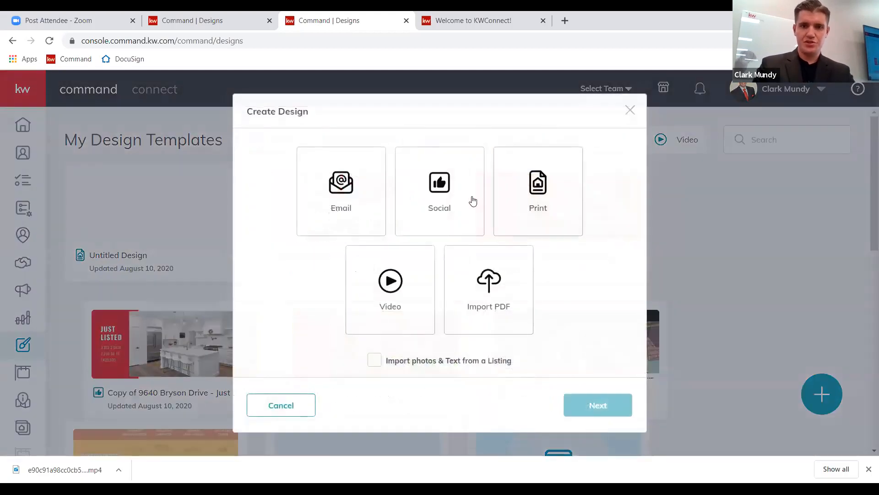
{"action": "left_click", "coordinate": [472, 198]}
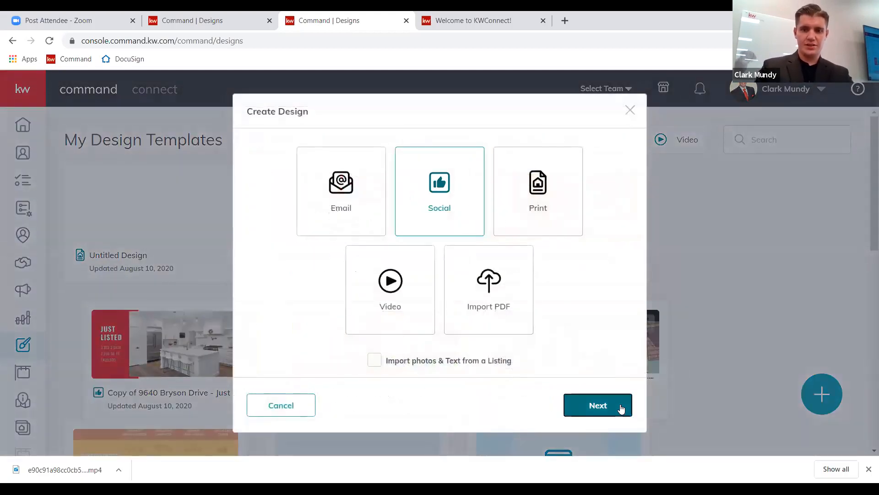
{"action": "left_click", "coordinate": [622, 408]}
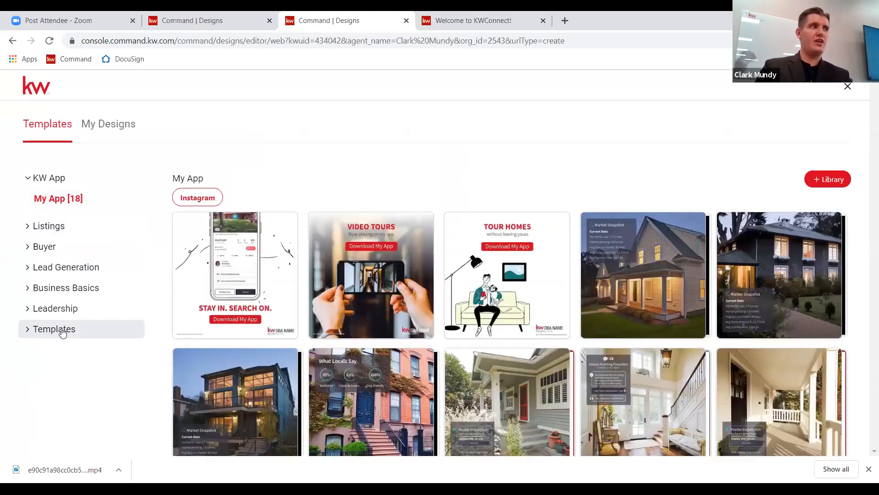
Expand Templates and view the Pivot: Shift Ahead [45] and New Designs collections.
{"action": "left_click", "coordinate": [50, 332]}
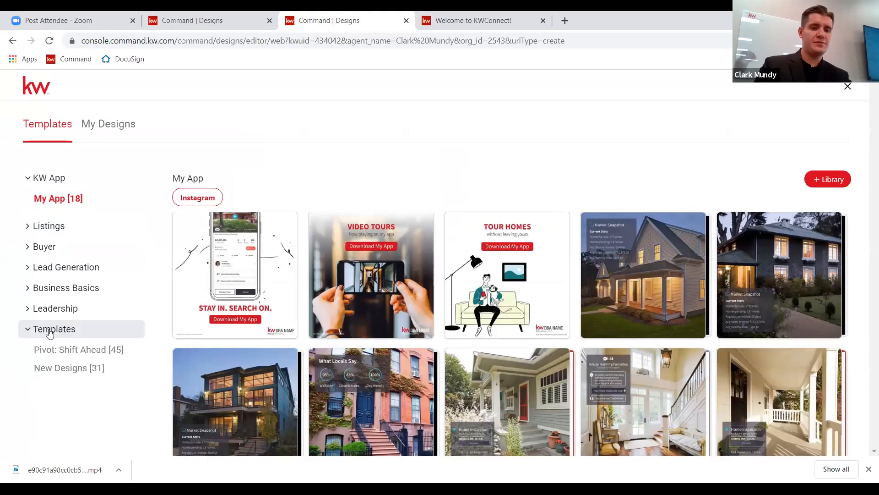
{"action": "left_click", "coordinate": [96, 355]}
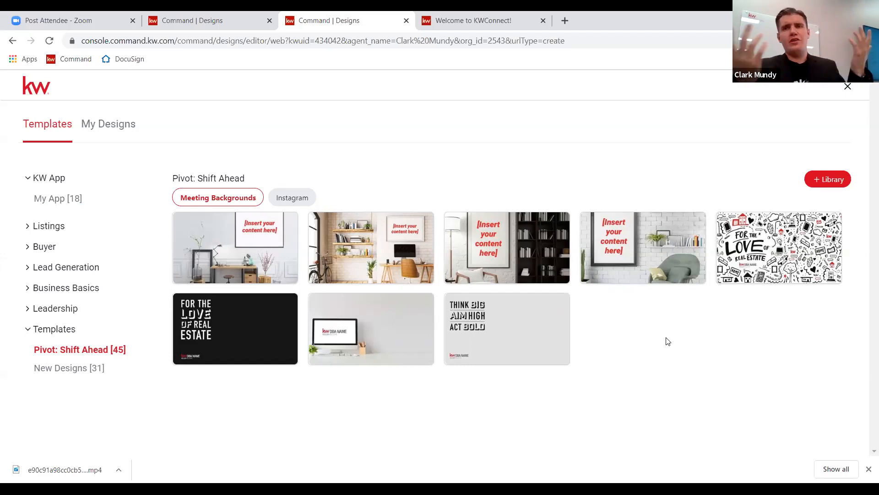
{"action": "mouse_move", "coordinate": [761, 236]}
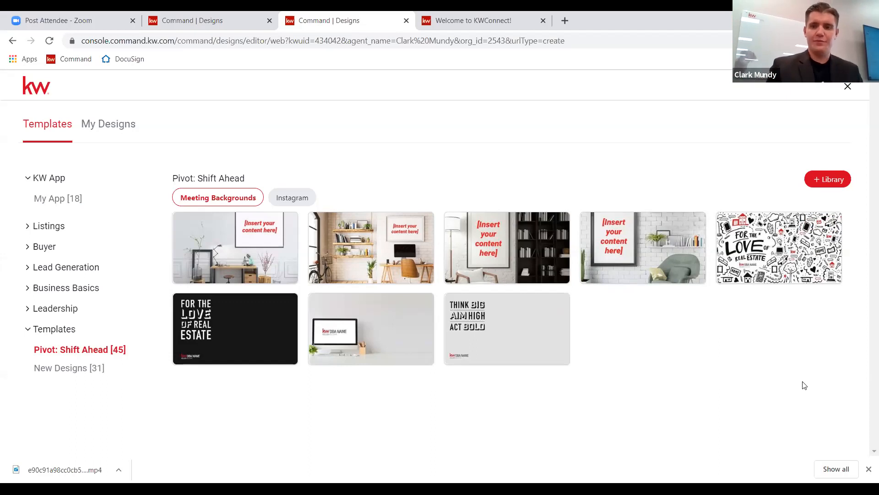
{"action": "mouse_move", "coordinate": [198, 326]}
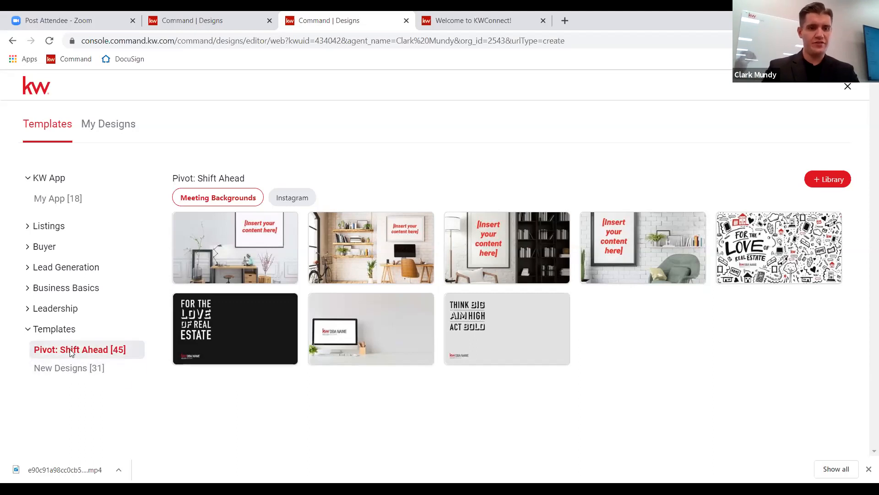
{"action": "left_click", "coordinate": [40, 368]}
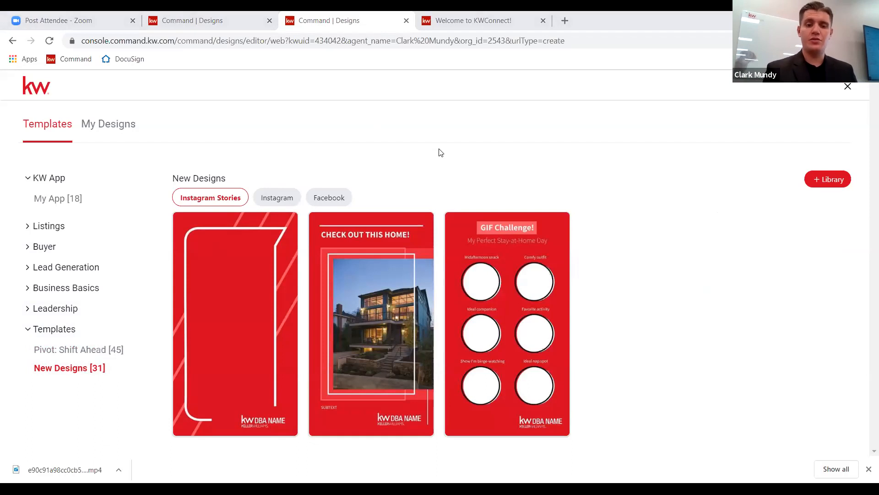
{"action": "left_click", "coordinate": [321, 202]}
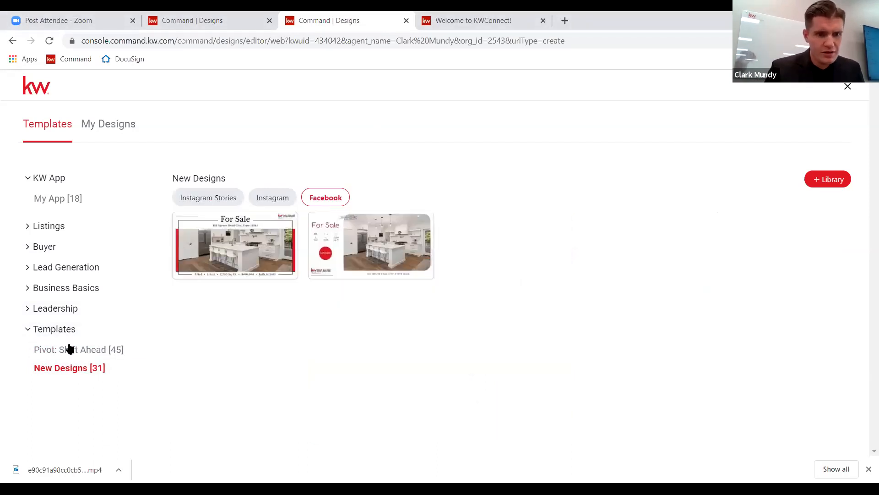
{"action": "left_click", "coordinate": [59, 333]}
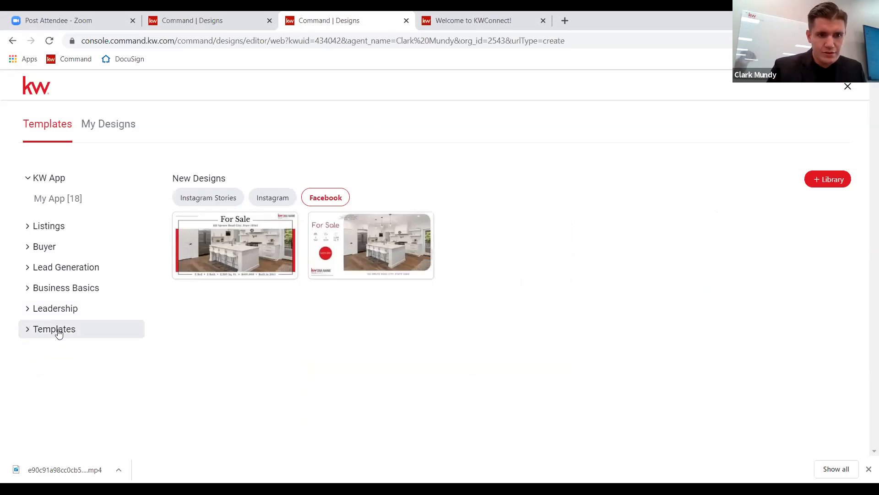
{"action": "left_click", "coordinate": [59, 331]}
{"action": "left_click", "coordinate": [64, 349]}
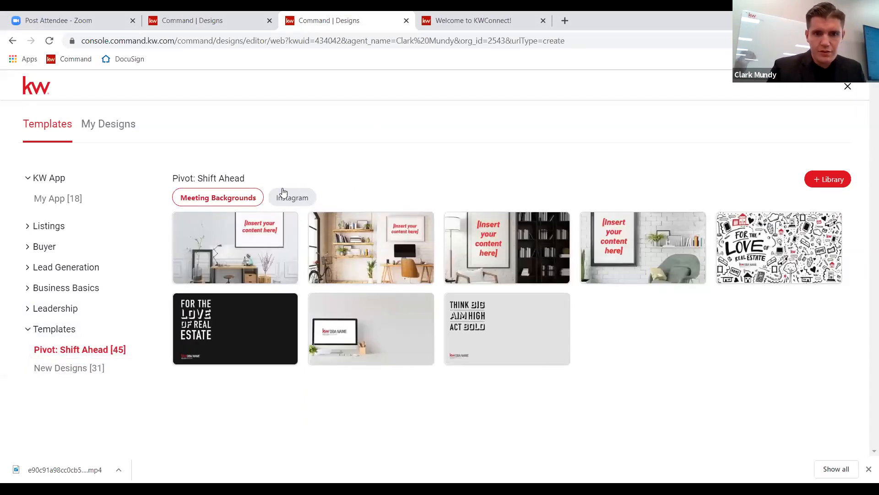
Filter Pivot: Shift Ahead to Instagram and use the Backyard Utopia template.
{"action": "left_click", "coordinate": [283, 194]}
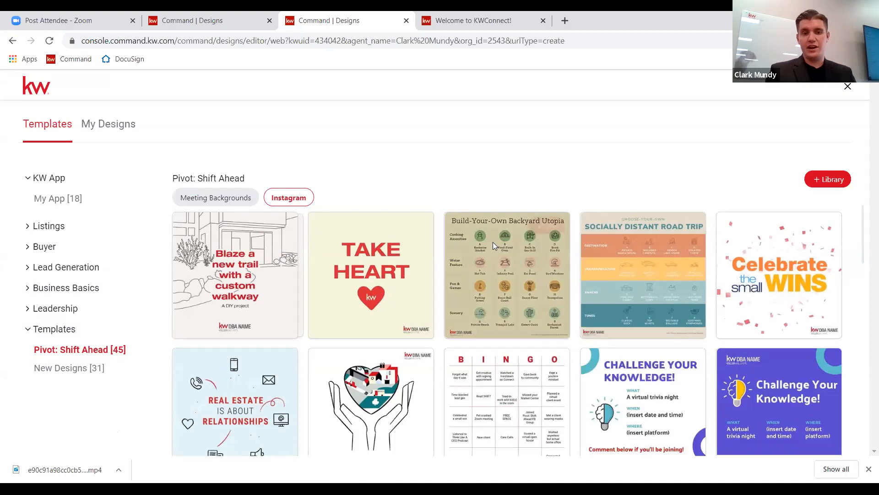
{"action": "scroll", "coordinate": [492, 241], "scroll_direction": "down", "scroll_amount": 1}
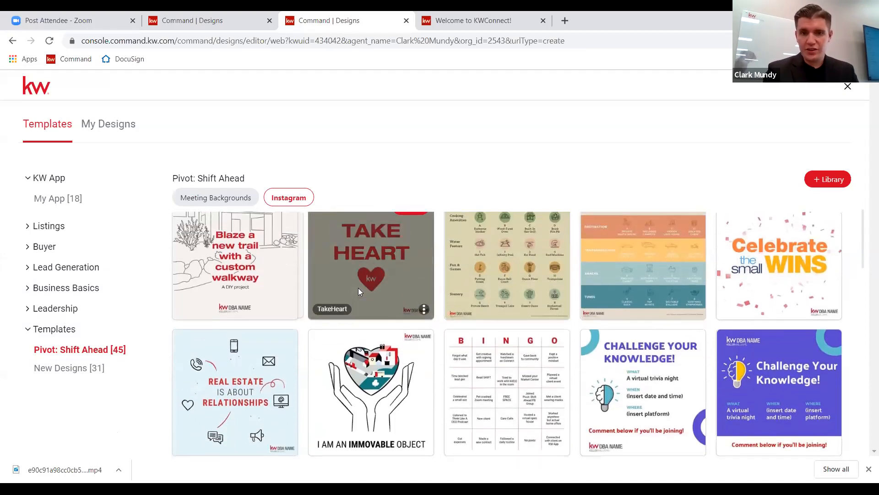
{"action": "scroll", "coordinate": [358, 288], "scroll_direction": "up", "scroll_amount": 1}
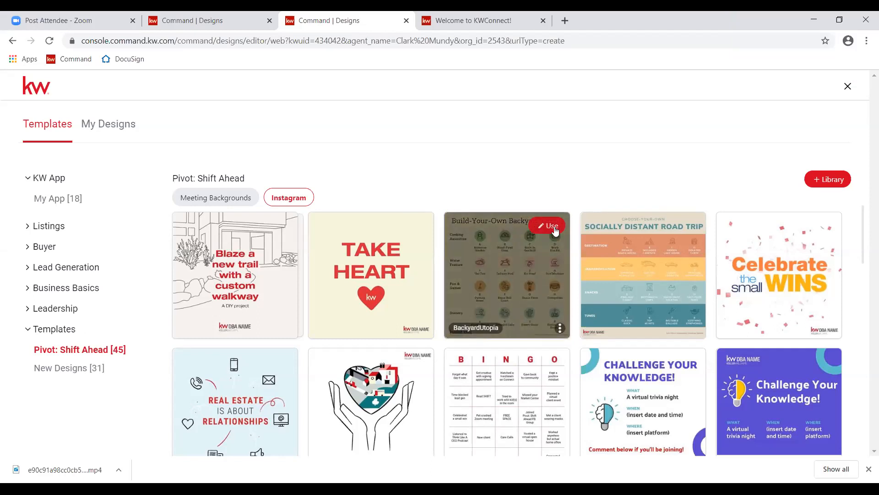
{"action": "left_click", "coordinate": [555, 230]}
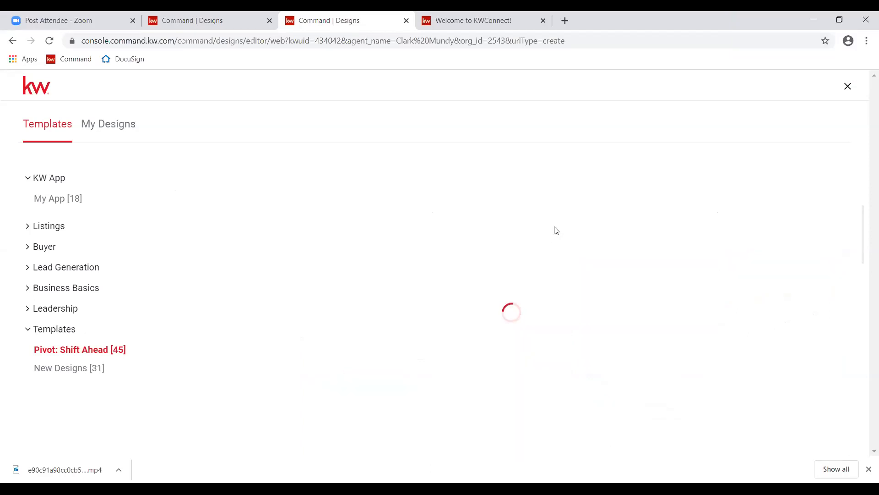
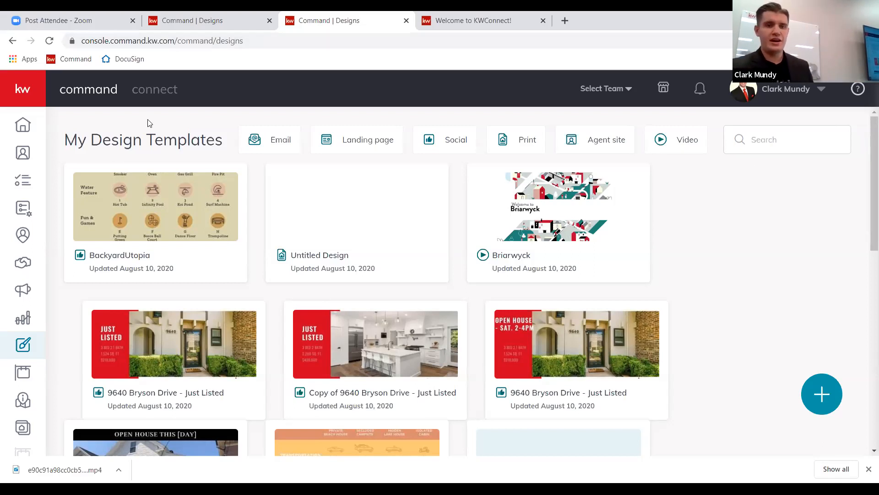
Go back to the KW Command home dashboard using the Home sidebar icon.
{"action": "left_click", "coordinate": [30, 126]}
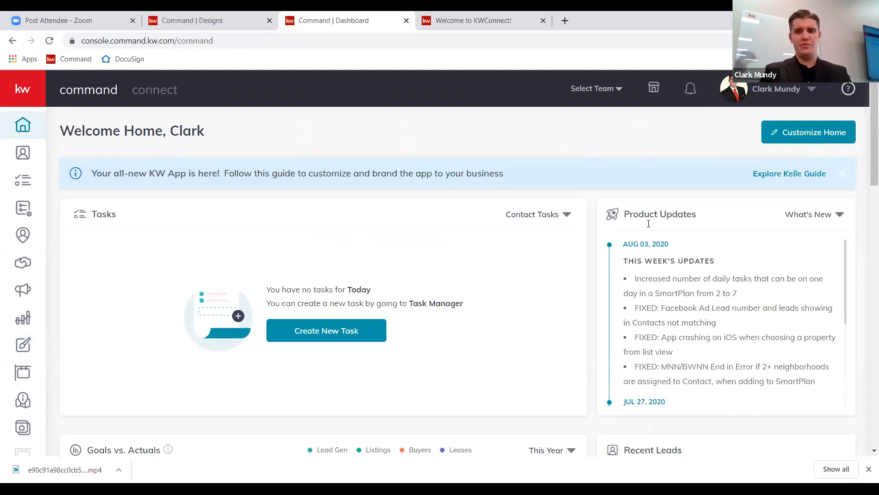
Preview the second Designs Updates thumbnail, the Fear vs Facts template.
{"action": "scroll", "coordinate": [481, 226], "scroll_direction": "down", "scroll_amount": 1}
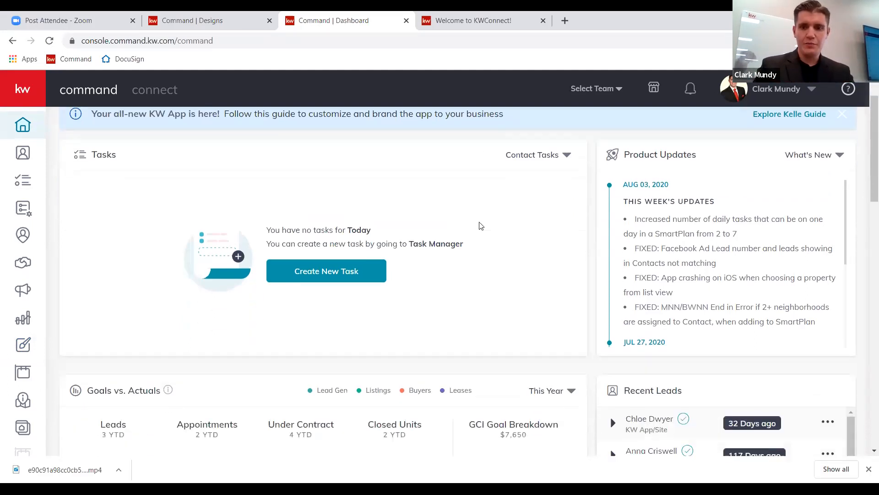
{"action": "scroll", "coordinate": [481, 225], "scroll_direction": "down", "scroll_amount": 4}
{"action": "scroll", "coordinate": [481, 226], "scroll_direction": "down", "scroll_amount": 9}
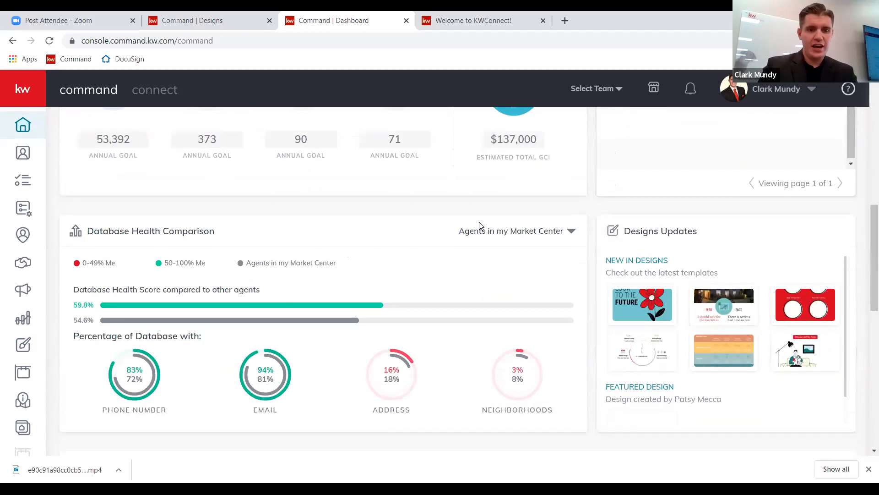
{"action": "scroll", "coordinate": [480, 226], "scroll_direction": "up", "scroll_amount": 5}
{"action": "mouse_move", "coordinate": [636, 314]}
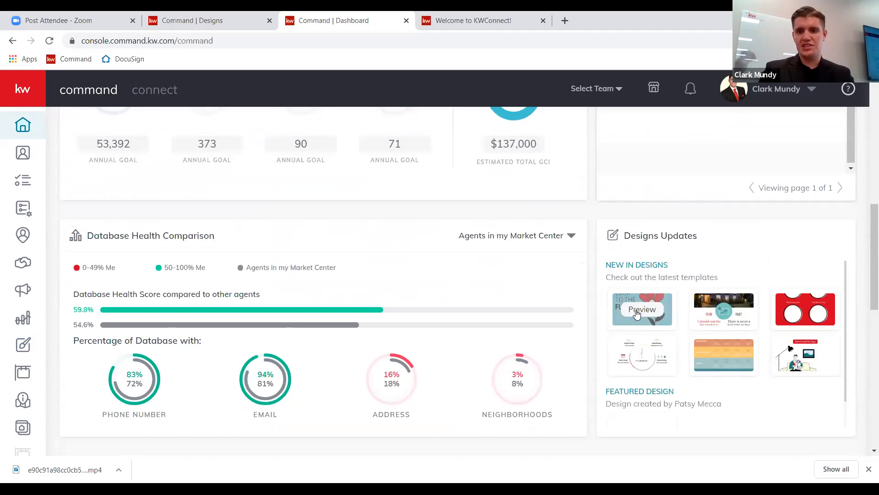
{"action": "mouse_move", "coordinate": [721, 322]}
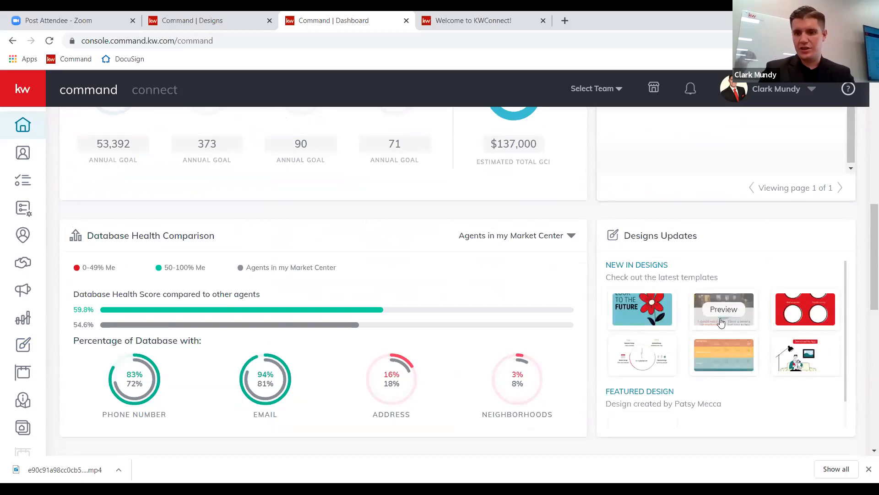
{"action": "left_click", "coordinate": [737, 314]}
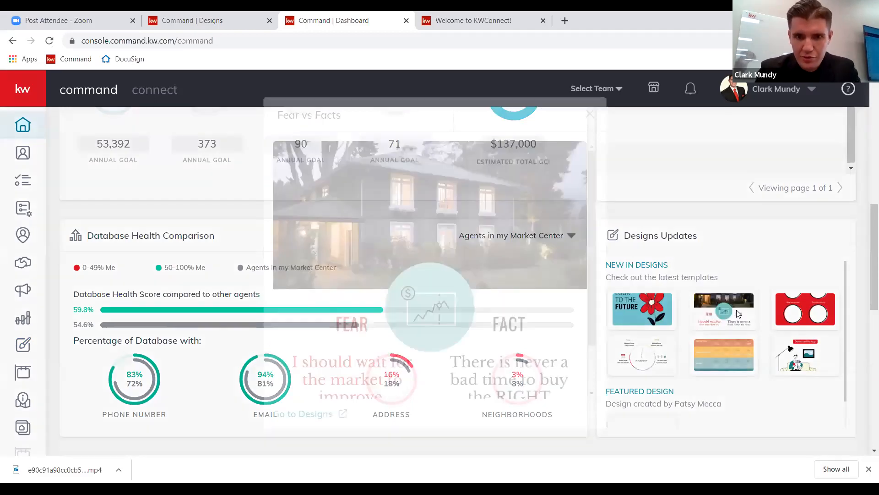
{"action": "scroll", "coordinate": [403, 313], "scroll_direction": "down", "scroll_amount": 1}
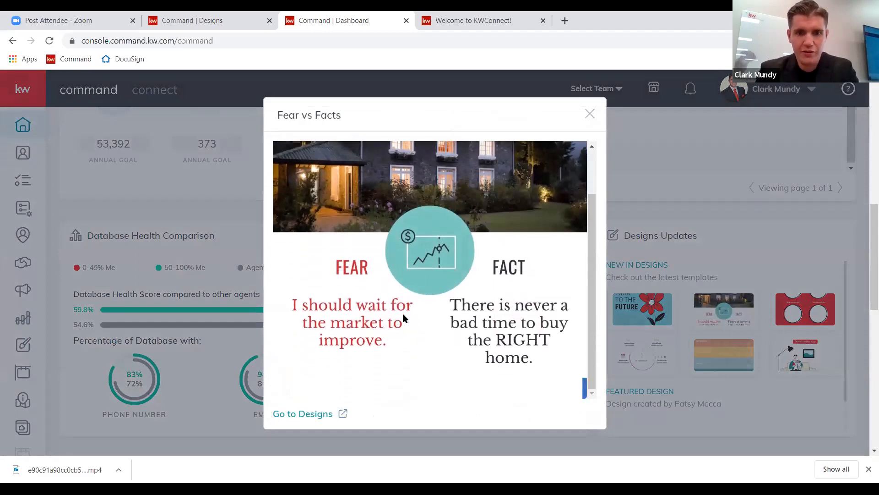
{"action": "scroll", "coordinate": [402, 313], "scroll_direction": "up", "scroll_amount": 1}
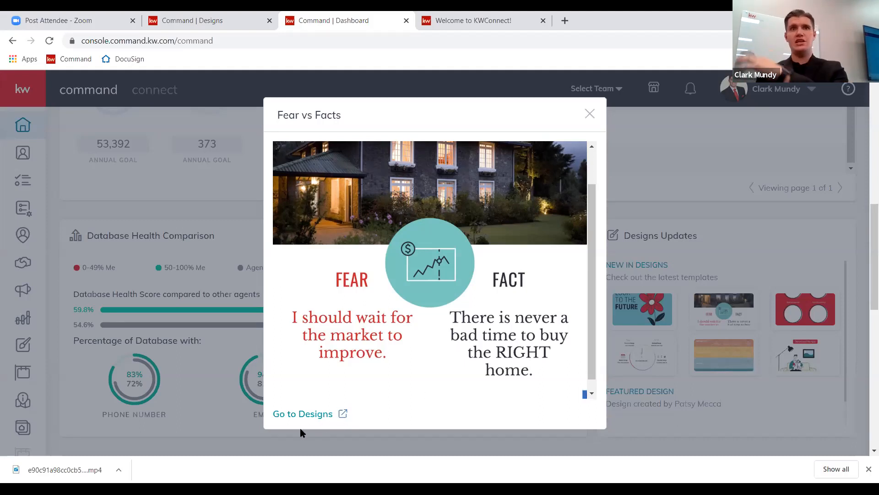
Close the Fear vs Facts preview, then preview and close the Featured Design.
{"action": "left_click", "coordinate": [590, 114]}
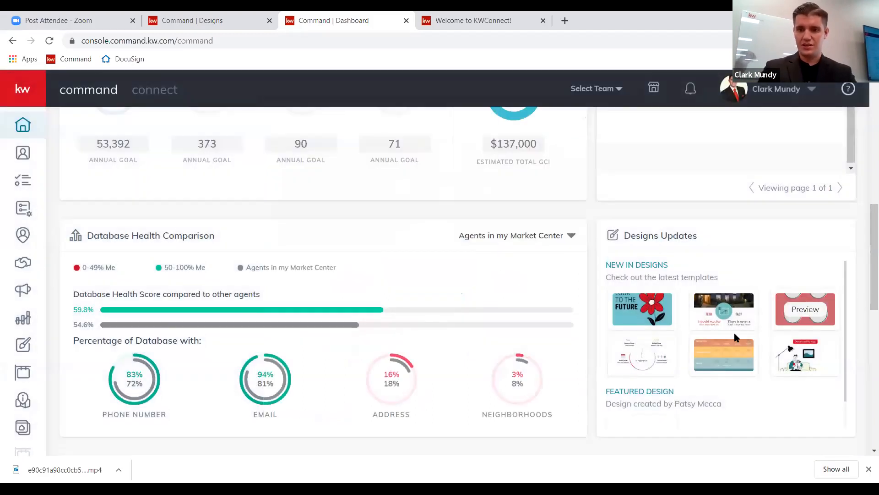
{"action": "scroll", "coordinate": [734, 333], "scroll_direction": "down", "scroll_amount": 1}
{"action": "left_click", "coordinate": [642, 403]}
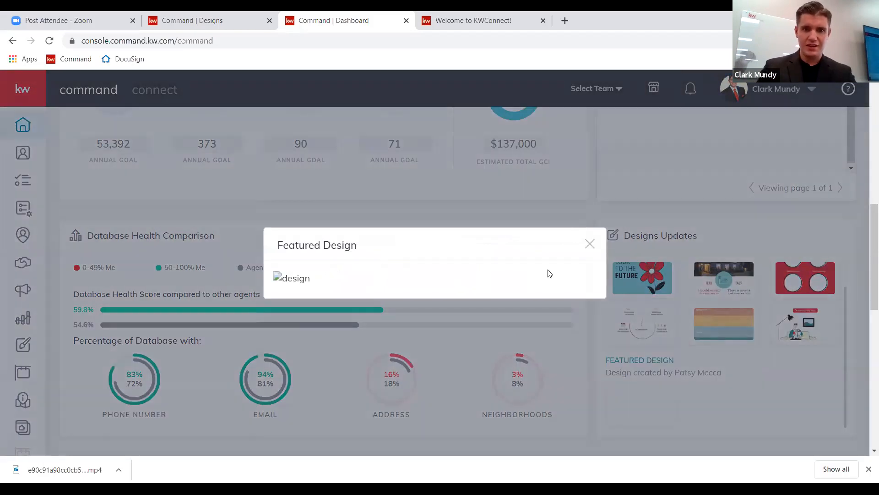
{"action": "left_click", "coordinate": [590, 244]}
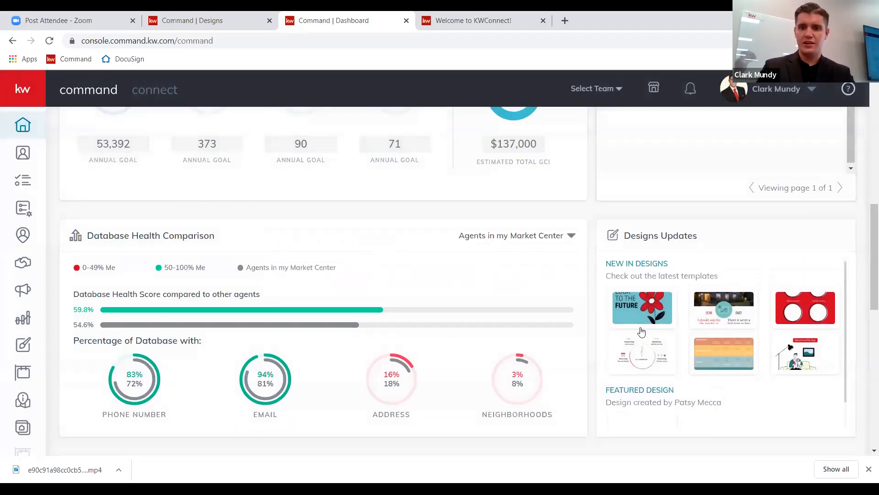
Preview and close Leaders Look to the Future, then bring up the Consumer landing pages.
{"action": "left_click", "coordinate": [654, 309]}
{"action": "scroll", "coordinate": [390, 314], "scroll_direction": "down", "scroll_amount": 2}
{"action": "scroll", "coordinate": [390, 314], "scroll_direction": "up", "scroll_amount": 2}
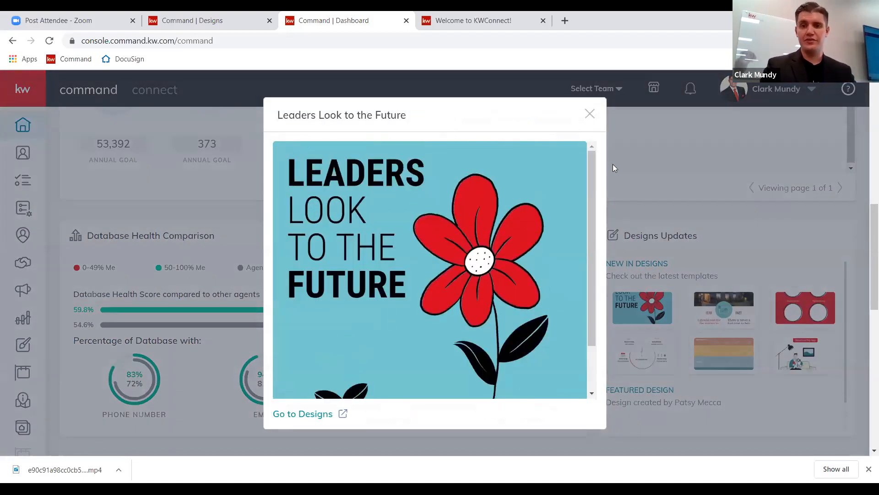
{"action": "left_click", "coordinate": [590, 113]}
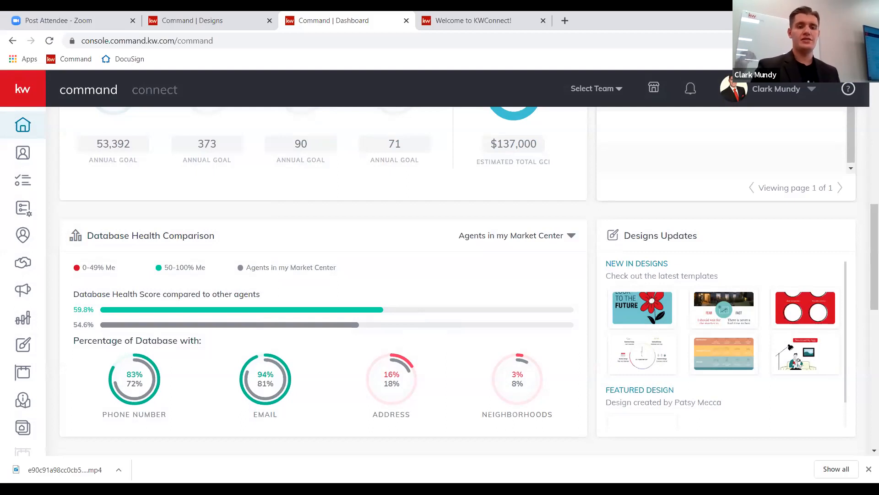
{"action": "left_click", "coordinate": [22, 426]}
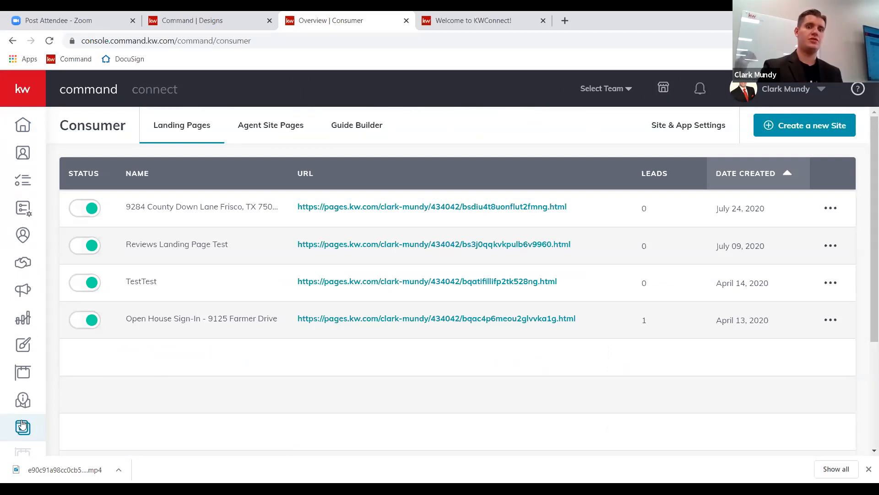
{"action": "left_click", "coordinate": [442, 321]}
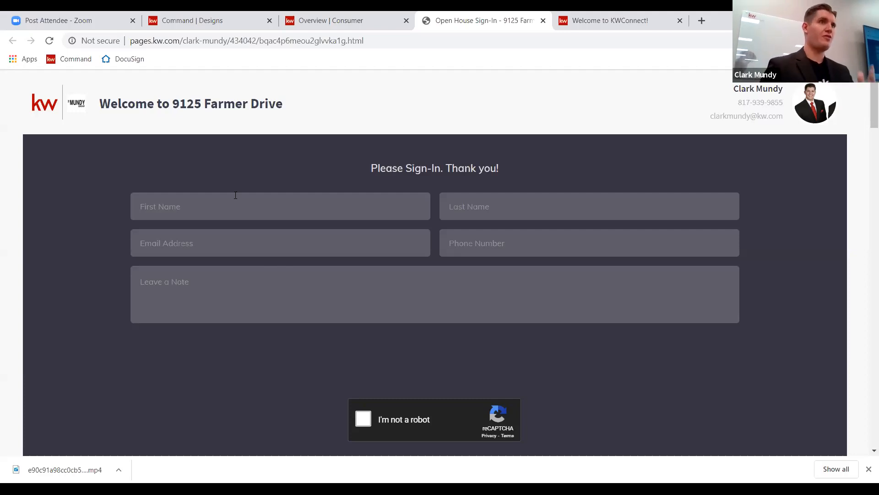
Scroll through the sign-in form, stats and About the Property down to the gallery.
{"action": "scroll", "coordinate": [295, 248], "scroll_direction": "down", "scroll_amount": 4}
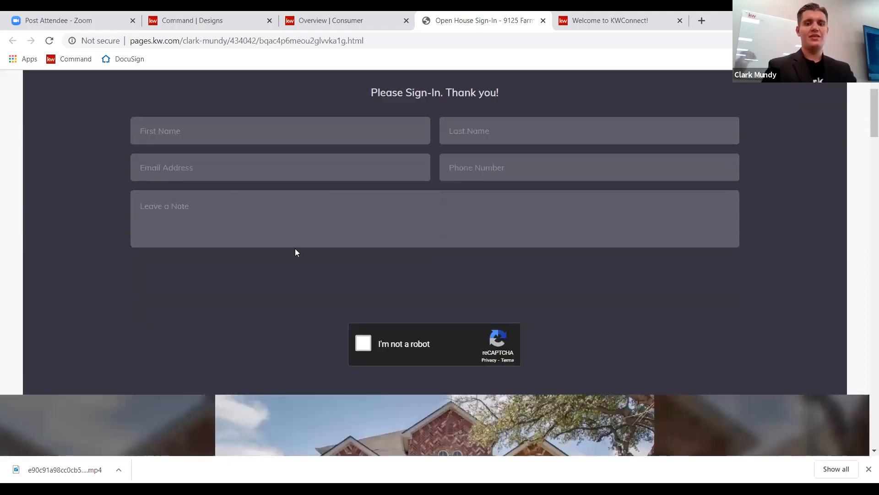
{"action": "scroll", "coordinate": [295, 252], "scroll_direction": "down", "scroll_amount": 6}
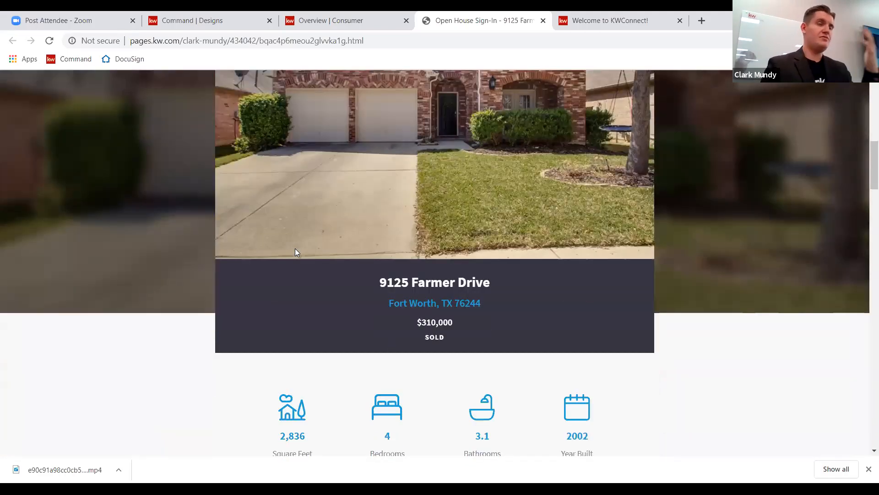
{"action": "scroll", "coordinate": [295, 248], "scroll_direction": "up", "scroll_amount": 2}
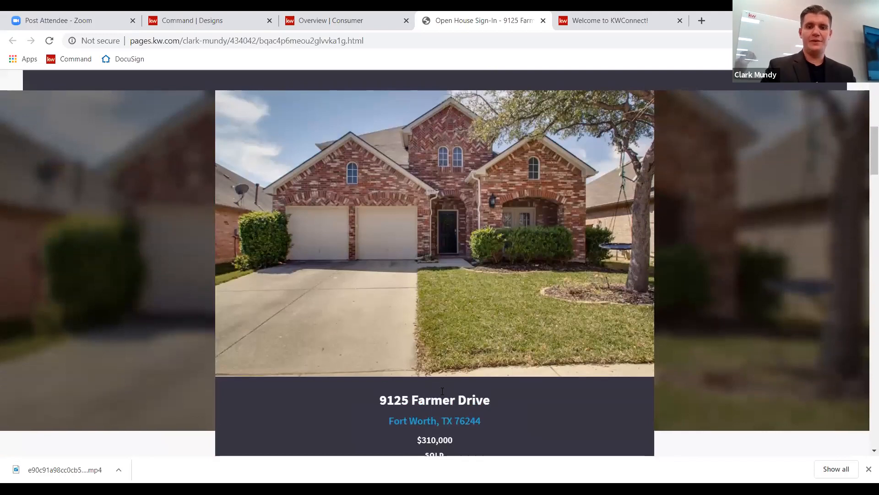
{"action": "scroll", "coordinate": [441, 390], "scroll_direction": "up", "scroll_amount": 3}
{"action": "scroll", "coordinate": [441, 390], "scroll_direction": "down", "scroll_amount": 1}
{"action": "scroll", "coordinate": [442, 390], "scroll_direction": "down", "scroll_amount": 3}
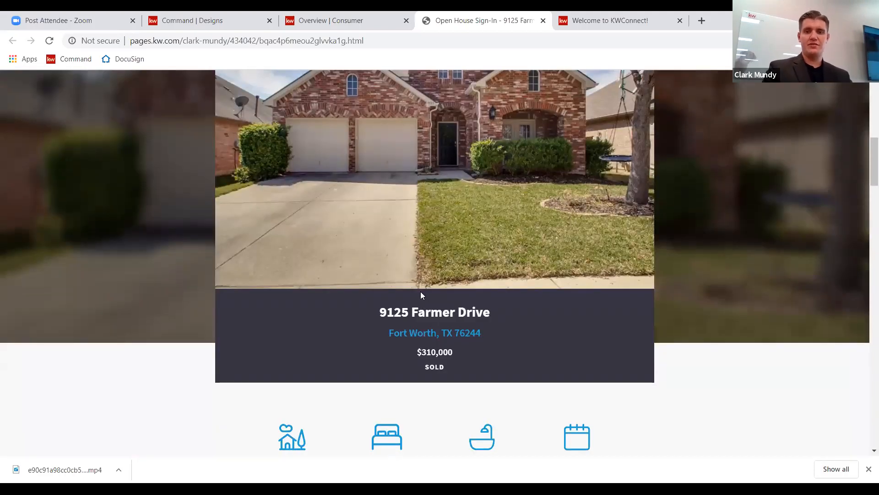
{"action": "scroll", "coordinate": [539, 270], "scroll_direction": "down", "scroll_amount": 1}
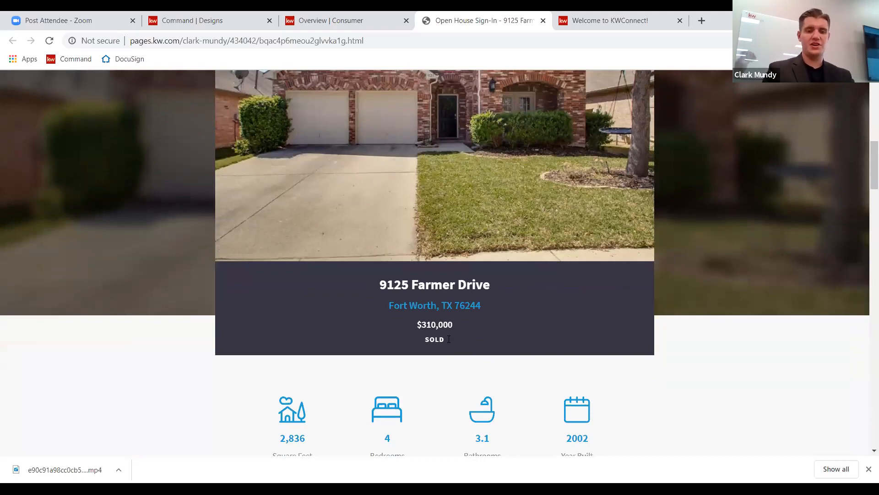
{"action": "scroll", "coordinate": [446, 339], "scroll_direction": "down", "scroll_amount": 3}
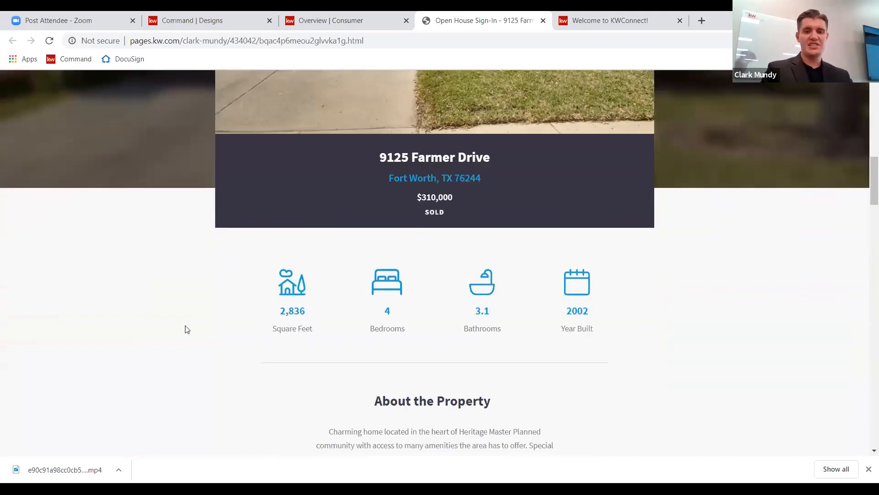
{"action": "scroll", "coordinate": [186, 329], "scroll_direction": "down", "scroll_amount": 2}
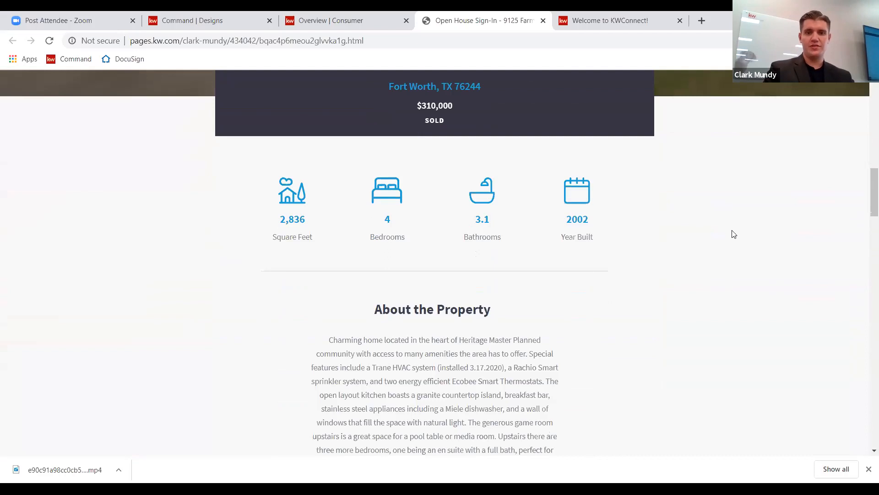
{"action": "scroll", "coordinate": [619, 348], "scroll_direction": "down", "scroll_amount": 2}
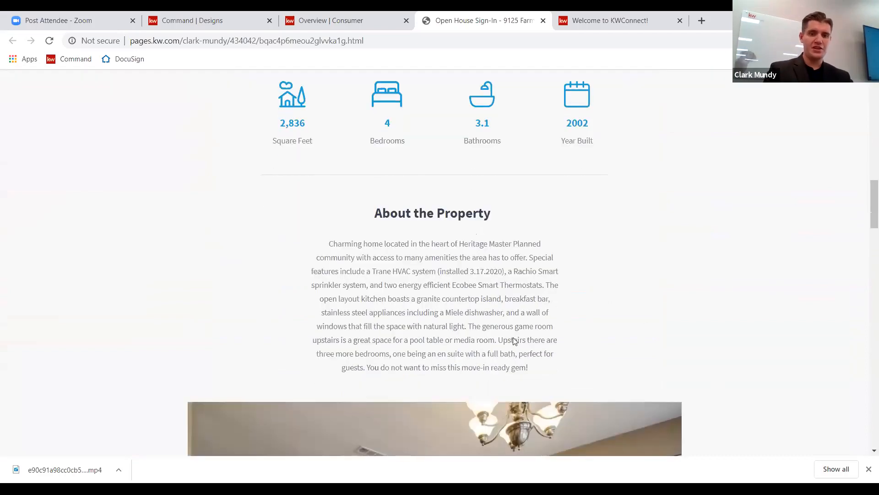
{"action": "scroll", "coordinate": [109, 295], "scroll_direction": "down", "scroll_amount": 6}
Advance the photo gallery five times to the bedroom photo.
{"action": "left_click", "coordinate": [709, 255]}
{"action": "left_click", "coordinate": [710, 255]}
{"action": "left_click", "coordinate": [710, 255]}
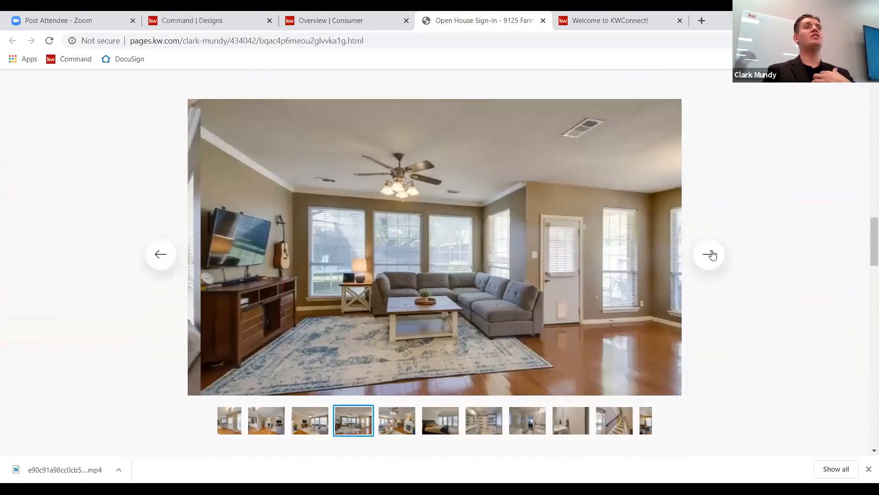
{"action": "left_click", "coordinate": [709, 254]}
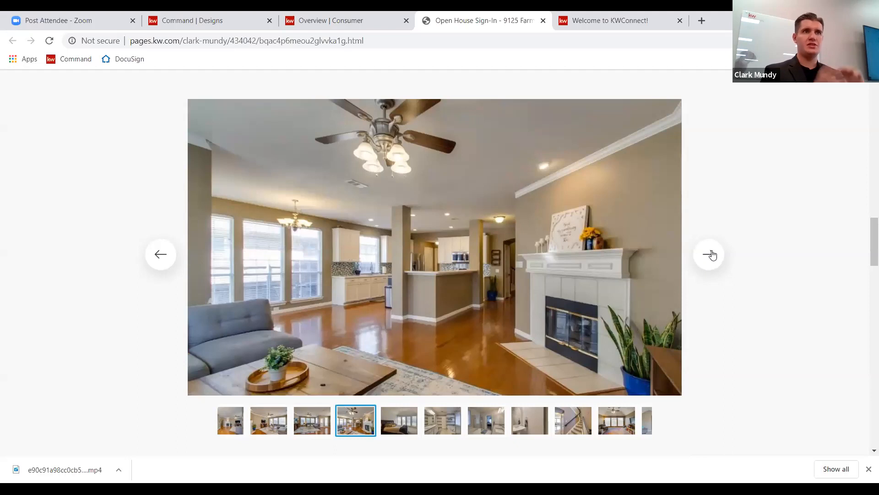
{"action": "left_click", "coordinate": [709, 255]}
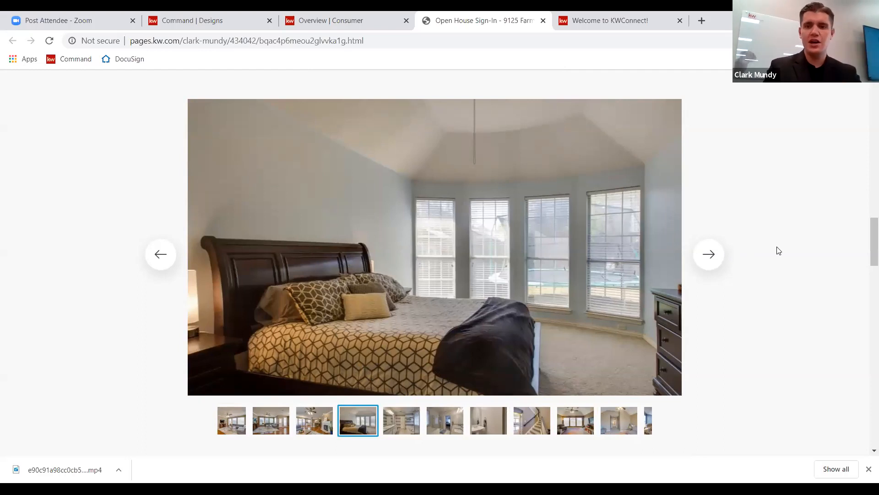
Scroll to the area map and zoom it out twice to North Texas.
{"action": "scroll", "coordinate": [777, 250], "scroll_direction": "down", "scroll_amount": 1}
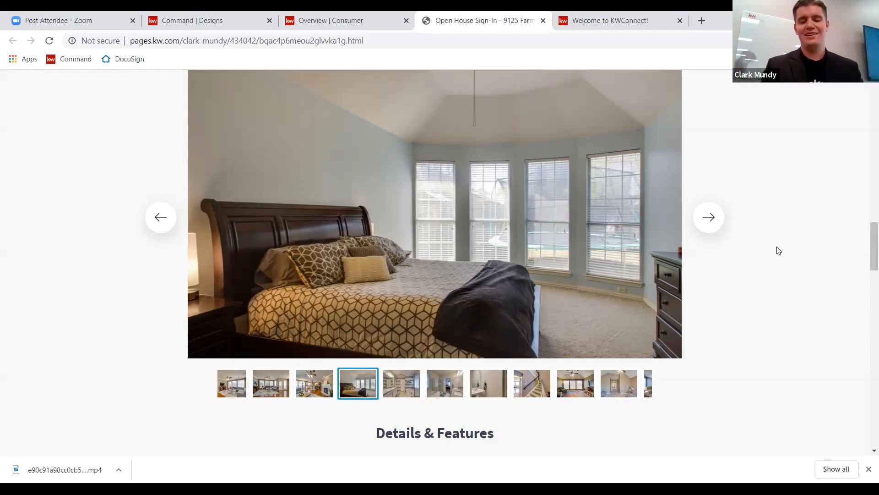
{"action": "scroll", "coordinate": [778, 250], "scroll_direction": "down", "scroll_amount": 5}
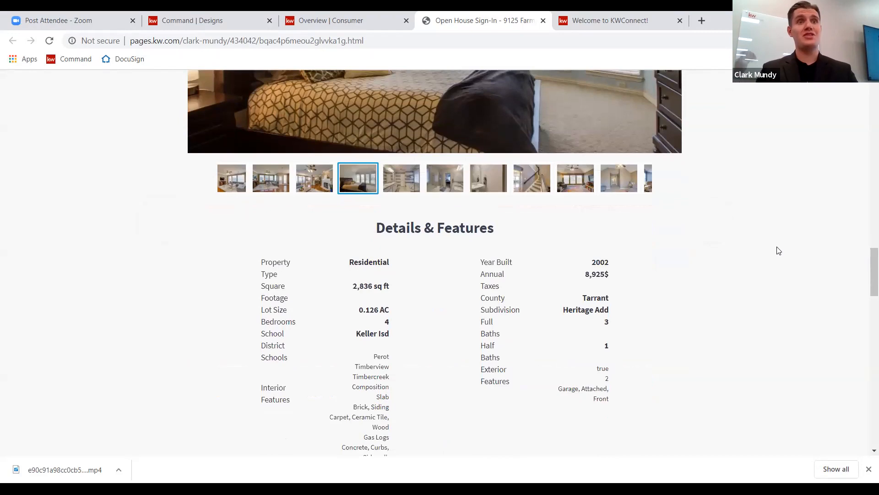
{"action": "scroll", "coordinate": [722, 270], "scroll_direction": "down", "scroll_amount": 4}
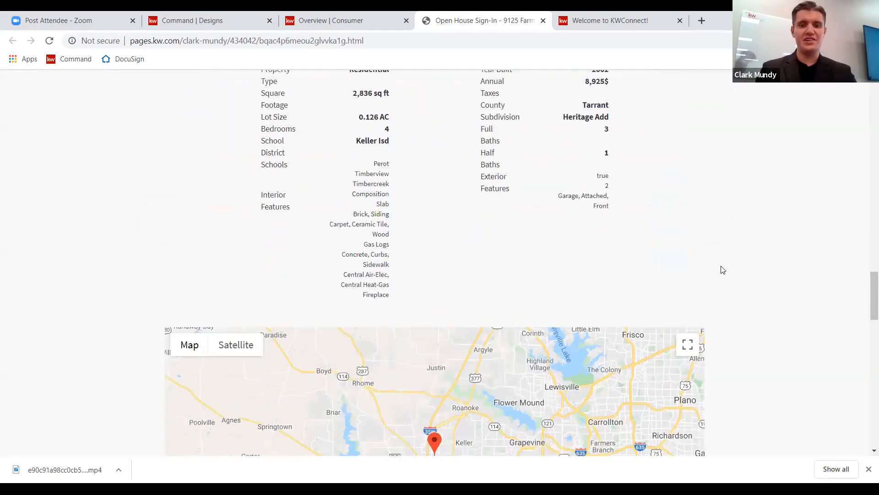
{"action": "scroll", "coordinate": [722, 270], "scroll_direction": "down", "scroll_amount": 4}
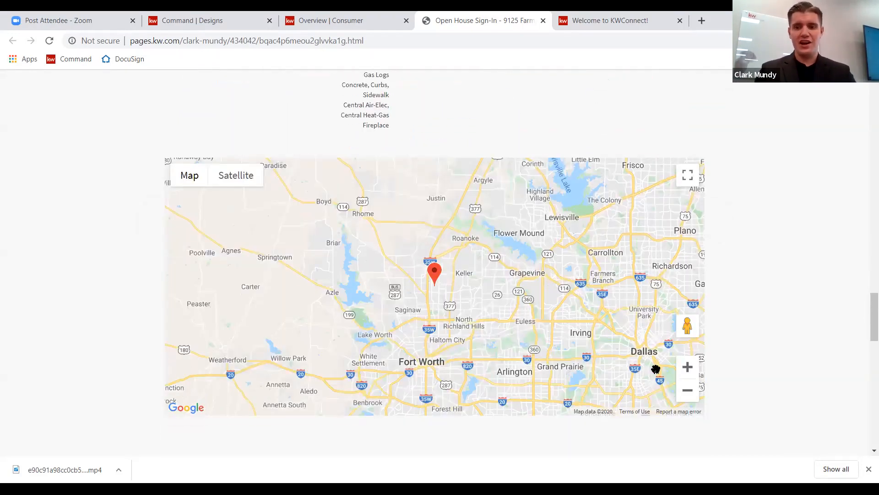
{"action": "left_click", "coordinate": [688, 393]}
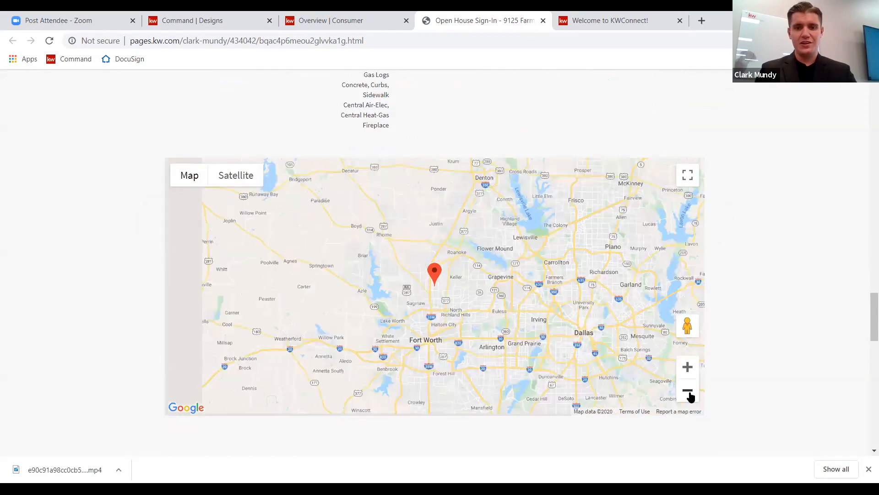
{"action": "left_click", "coordinate": [689, 393]}
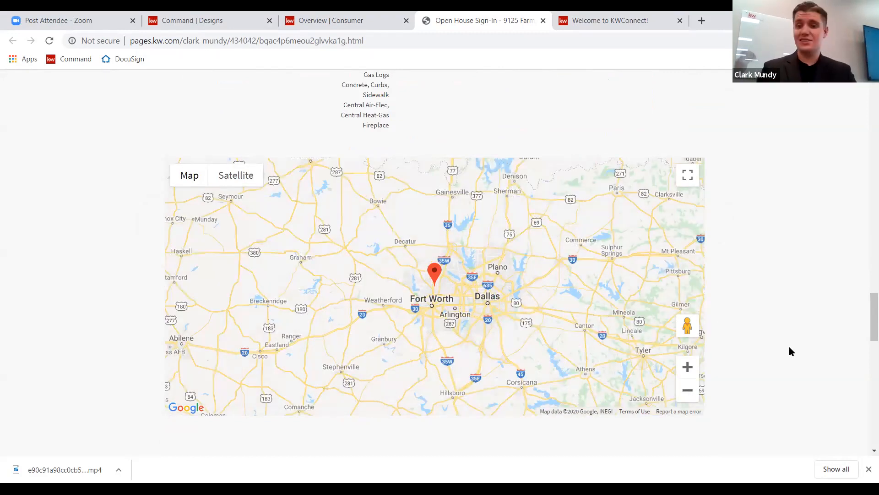
{"action": "scroll", "coordinate": [790, 351], "scroll_direction": "down", "scroll_amount": 7}
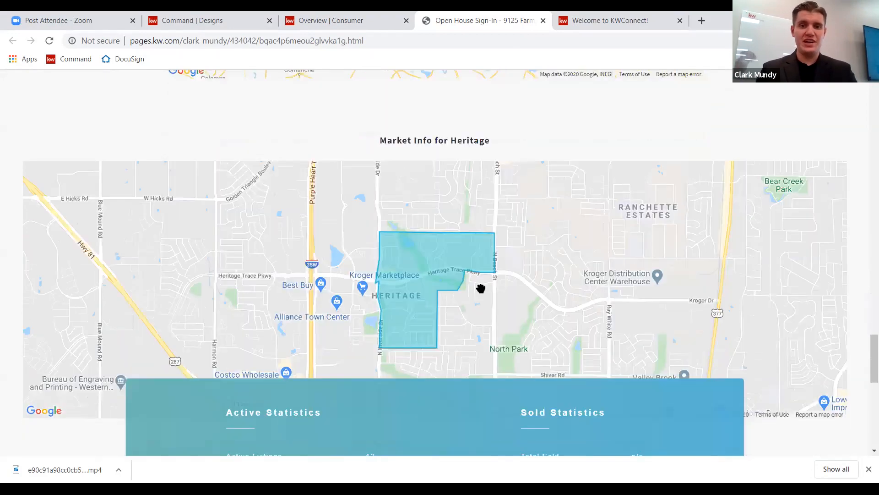
{"action": "scroll", "coordinate": [481, 288], "scroll_direction": "down", "scroll_amount": 3}
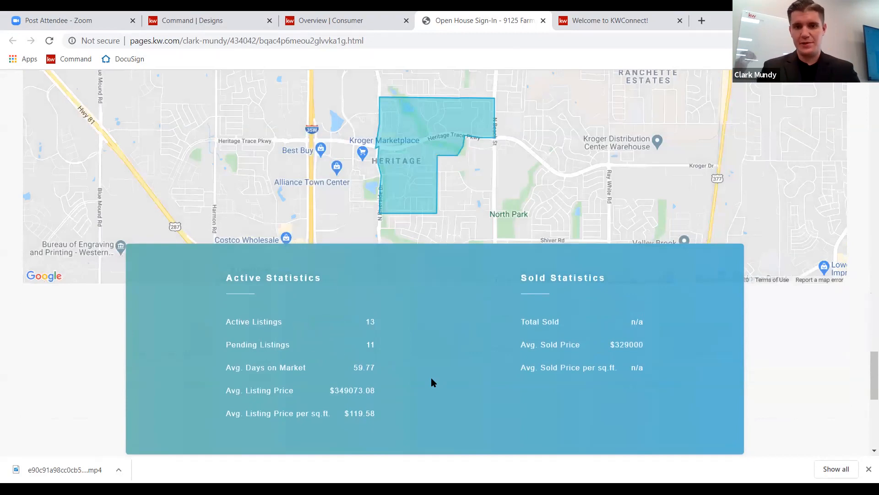
{"action": "scroll", "coordinate": [79, 348], "scroll_direction": "down", "scroll_amount": 7}
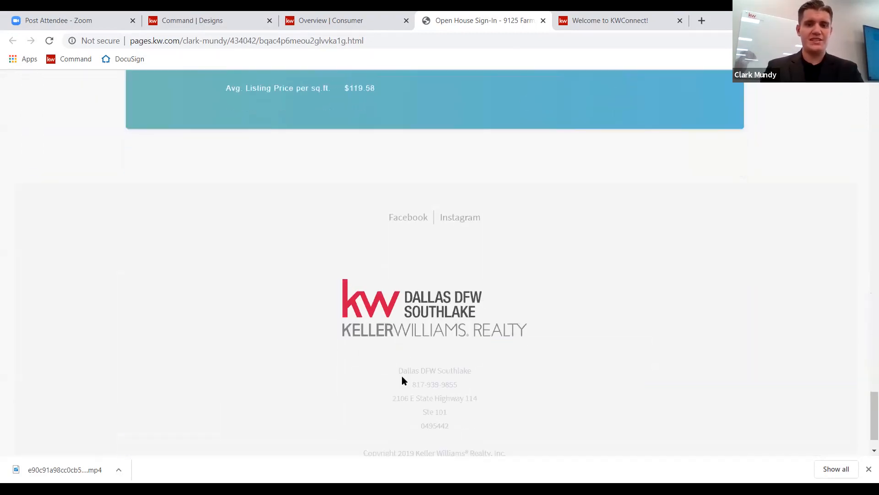
{"action": "scroll", "coordinate": [305, 350], "scroll_direction": "down", "scroll_amount": 1}
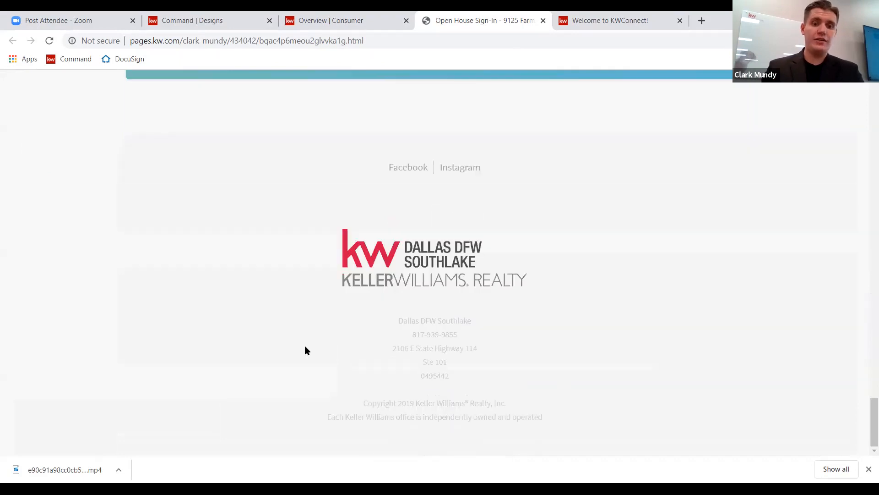
{"action": "scroll", "coordinate": [306, 350], "scroll_direction": "up", "scroll_amount": 17}
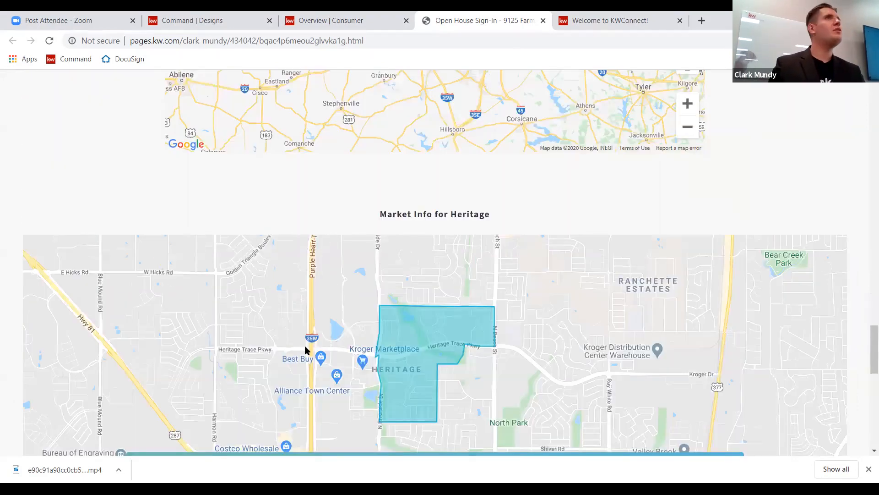
{"action": "scroll", "coordinate": [306, 350], "scroll_direction": "up", "scroll_amount": 1}
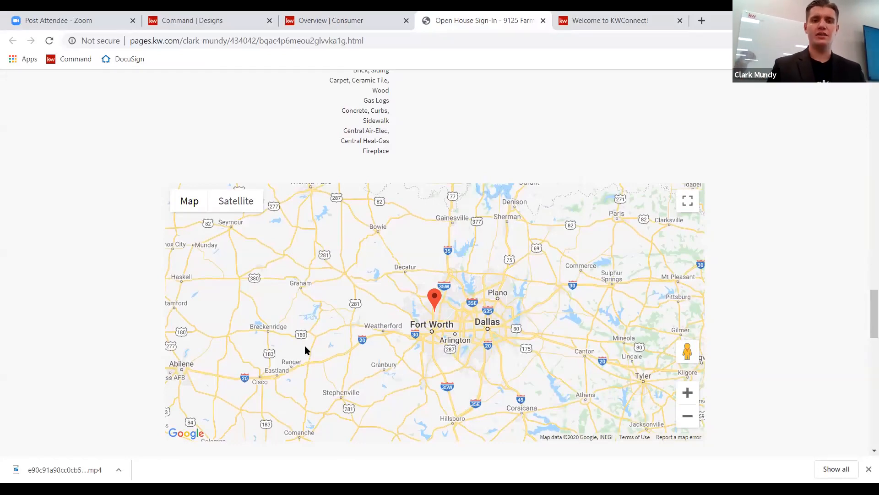
{"action": "scroll", "coordinate": [306, 349], "scroll_direction": "up", "scroll_amount": 20}
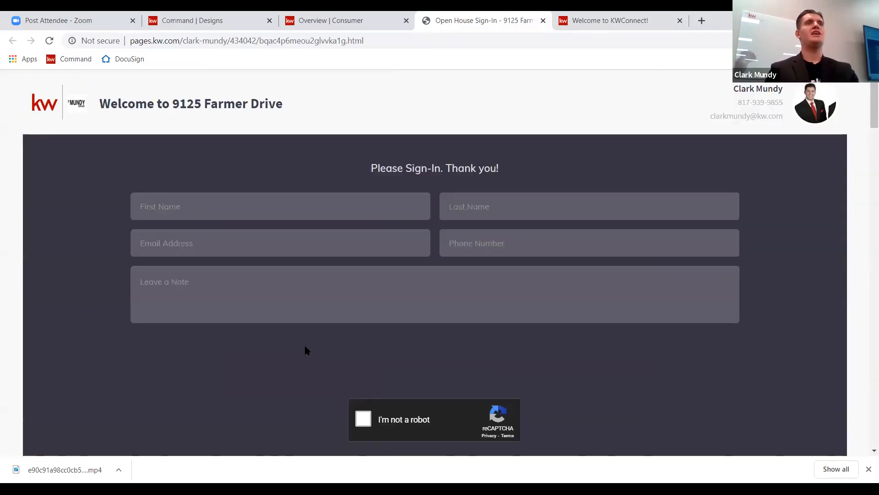
{"action": "left_click", "coordinate": [355, 30]}
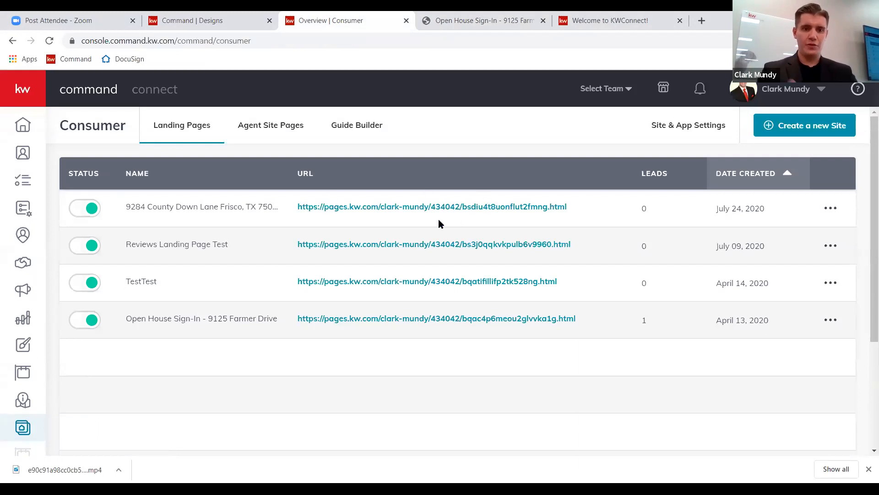
{"action": "left_click", "coordinate": [408, 209]}
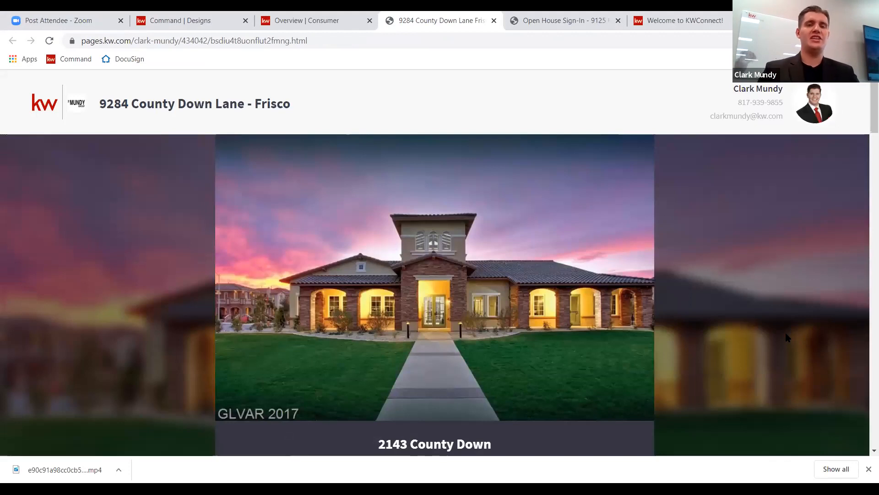
{"action": "scroll", "coordinate": [786, 337], "scroll_direction": "down", "scroll_amount": 3}
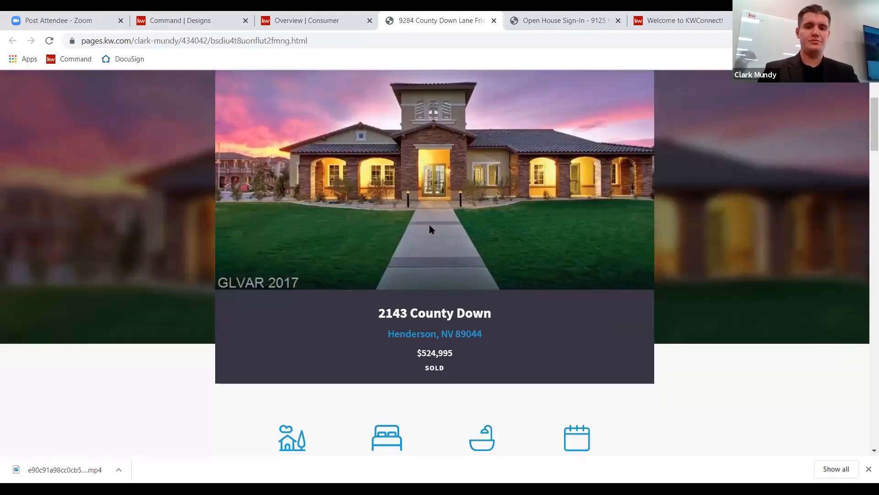
{"action": "scroll", "coordinate": [82, 300], "scroll_direction": "down", "scroll_amount": 10}
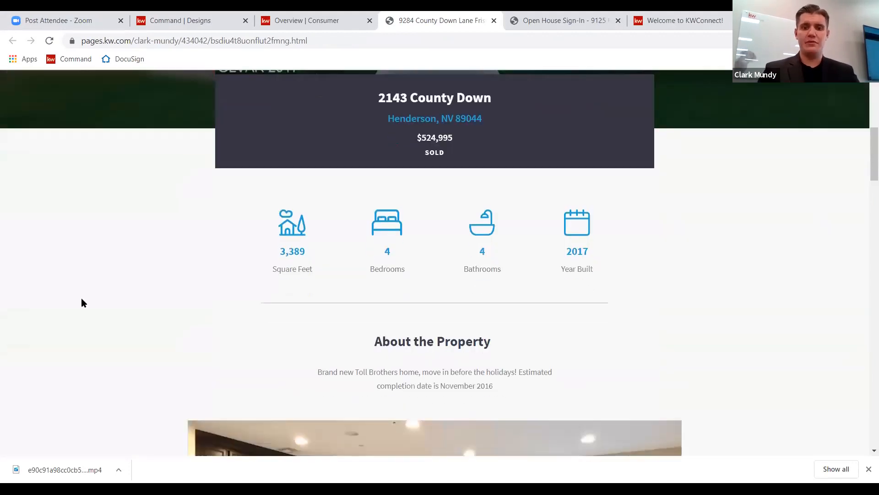
{"action": "scroll", "coordinate": [81, 297], "scroll_direction": "down", "scroll_amount": 9}
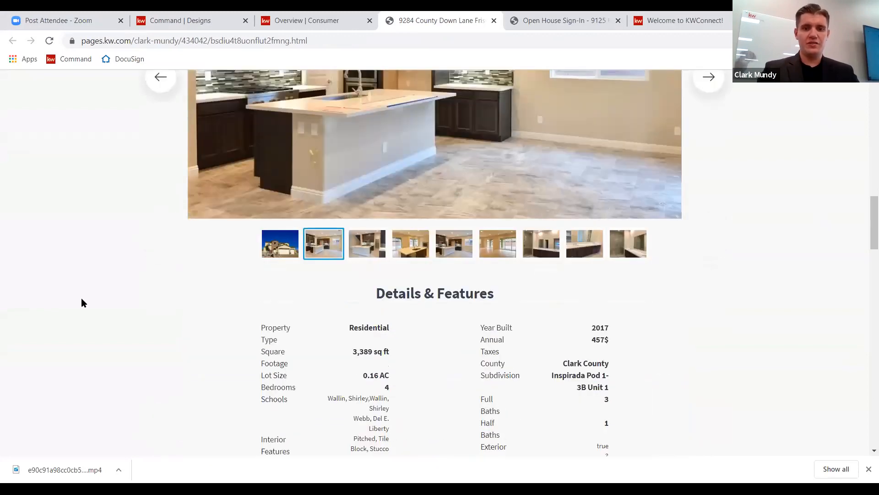
{"action": "scroll", "coordinate": [81, 298], "scroll_direction": "down", "scroll_amount": 13}
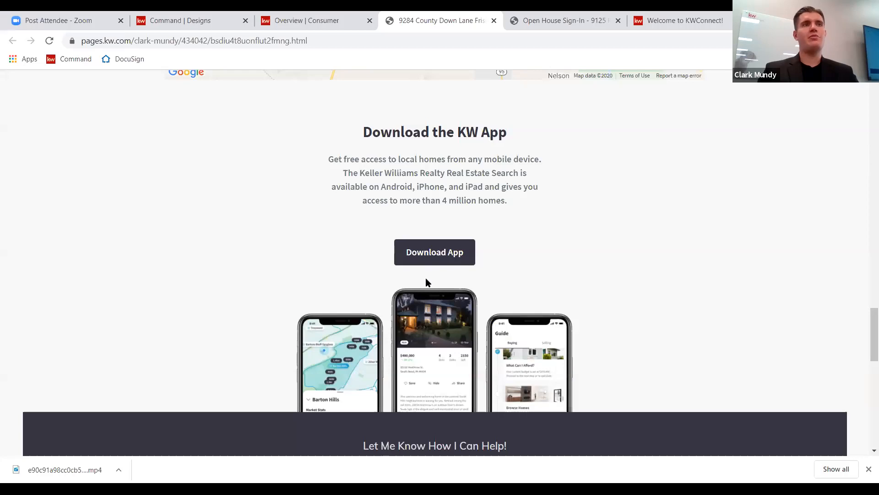
{"action": "scroll", "coordinate": [75, 283], "scroll_direction": "down", "scroll_amount": 8}
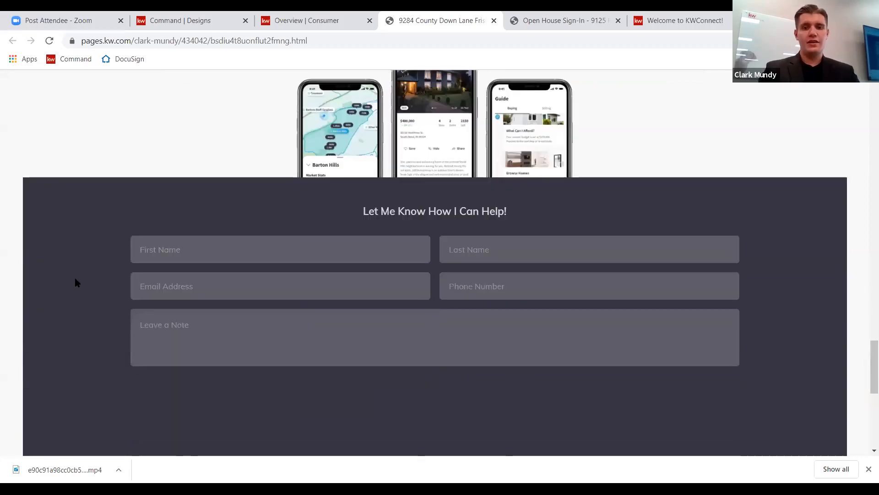
{"action": "left_click_drag", "start_coordinate": [352, 95], "coordinate": [527, 91]}
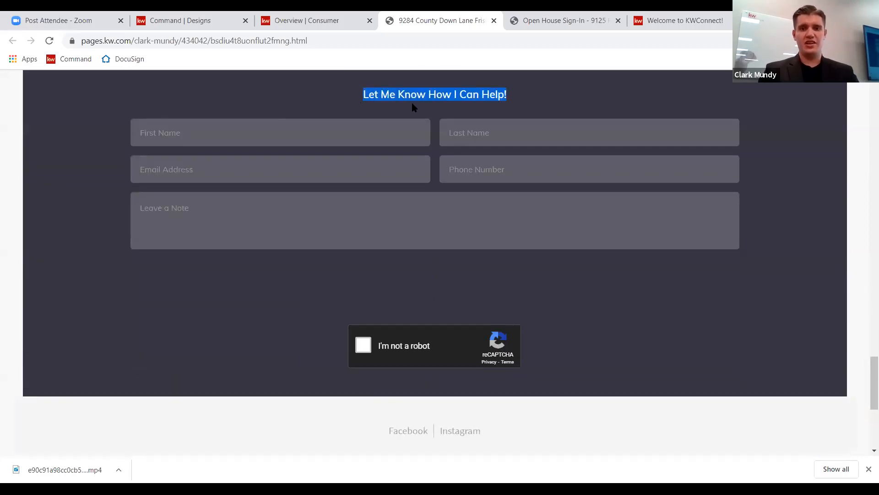
{"action": "left_click", "coordinate": [66, 193]}
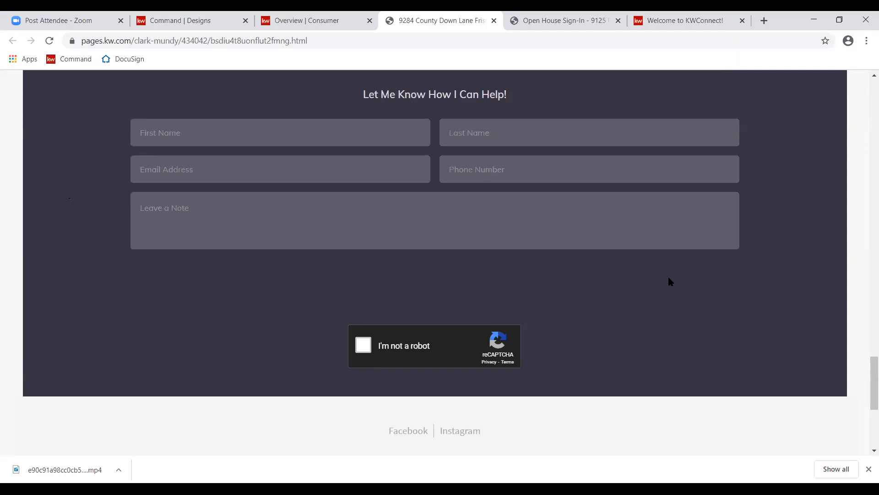
Return to the landing pages list and start, then cancel, a new site.
{"action": "left_click", "coordinate": [342, 19]}
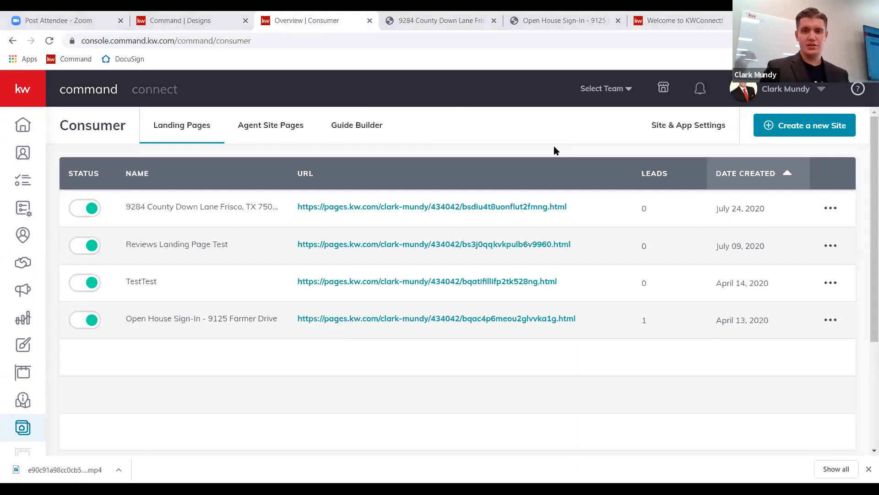
{"action": "left_click", "coordinate": [798, 128]}
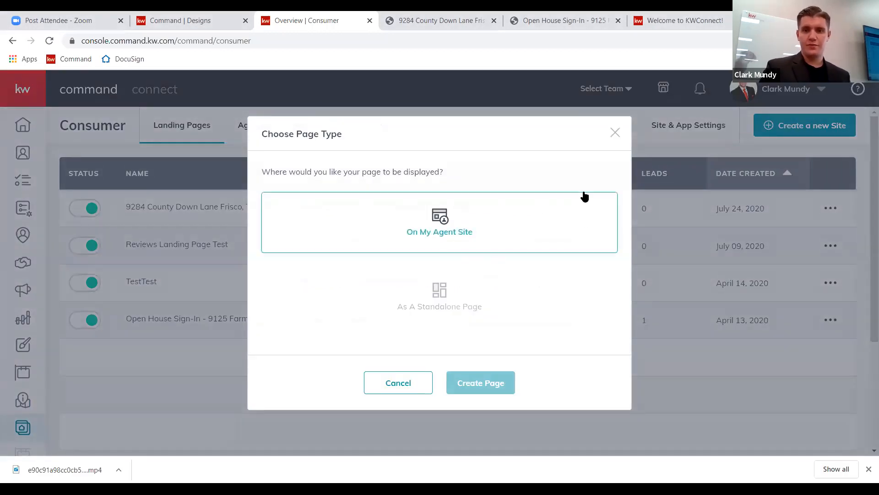
{"action": "left_click", "coordinate": [615, 134]}
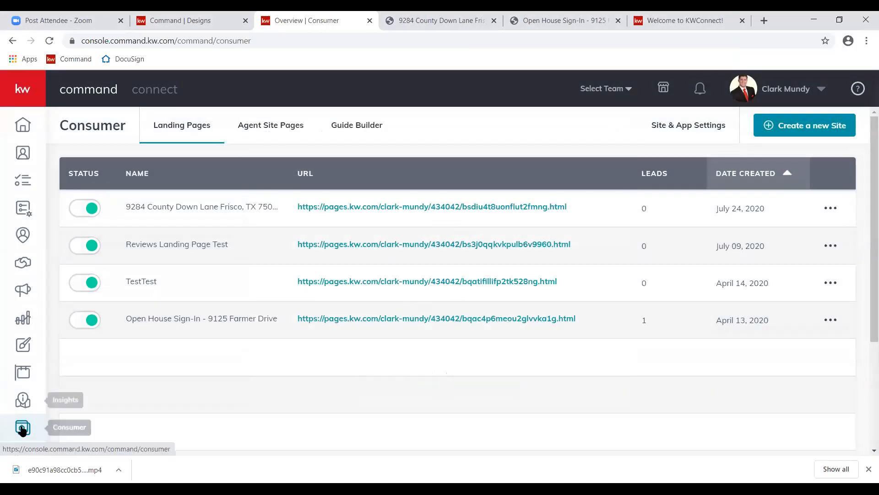
Expand the sidebar, reload Consumer Landing Pages and close the Chrome downloads bar.
{"action": "left_click", "coordinate": [20, 88]}
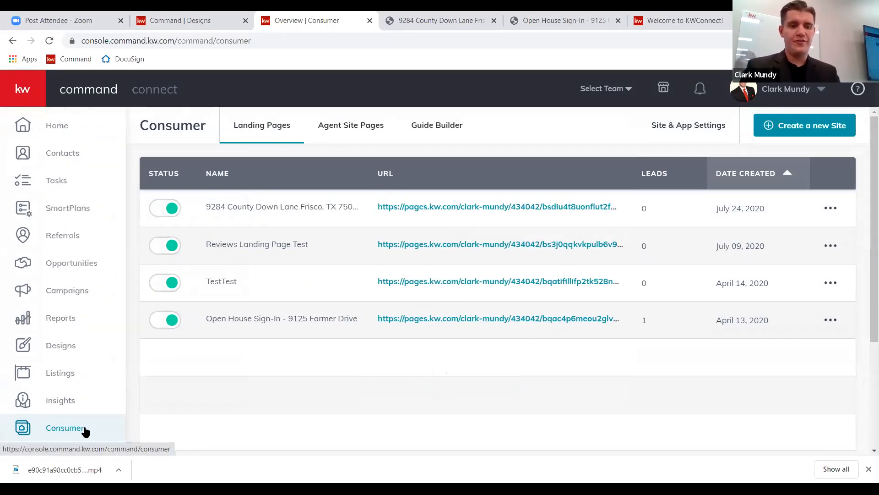
{"action": "left_click", "coordinate": [55, 430]}
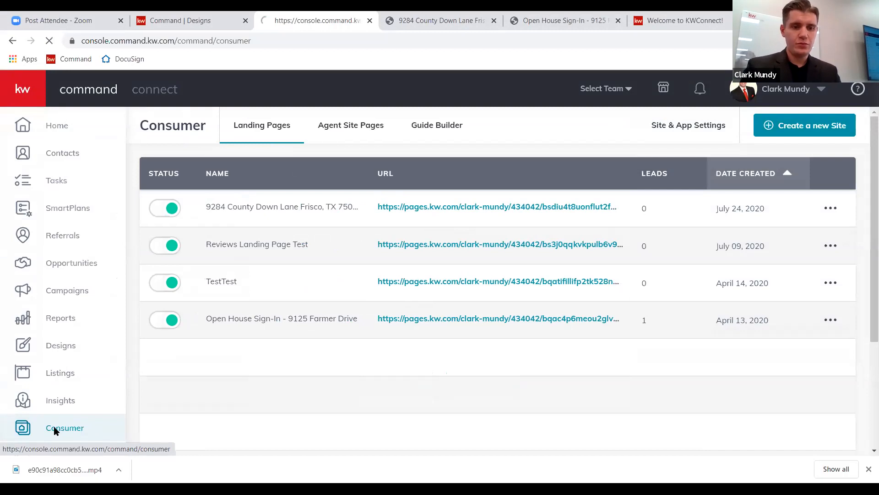
{"action": "left_click", "coordinate": [869, 469]}
{"action": "left_click", "coordinate": [794, 126]}
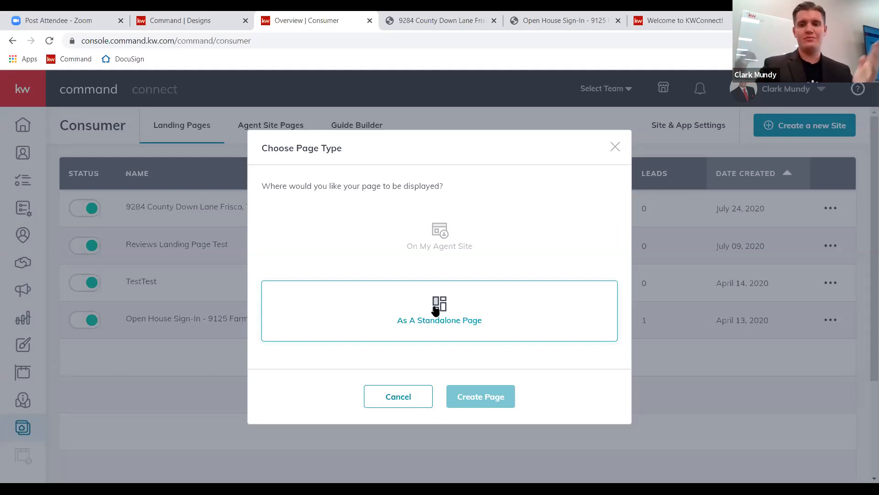
{"action": "left_click", "coordinate": [616, 148]}
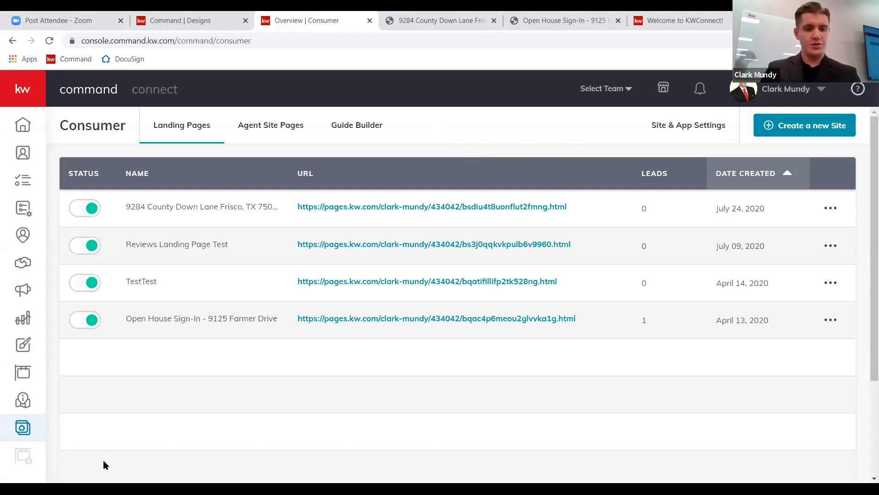
Note the Open House page's single lead, close the 9284 tab and switch to the sign-in page.
{"action": "left_click", "coordinate": [642, 177]}
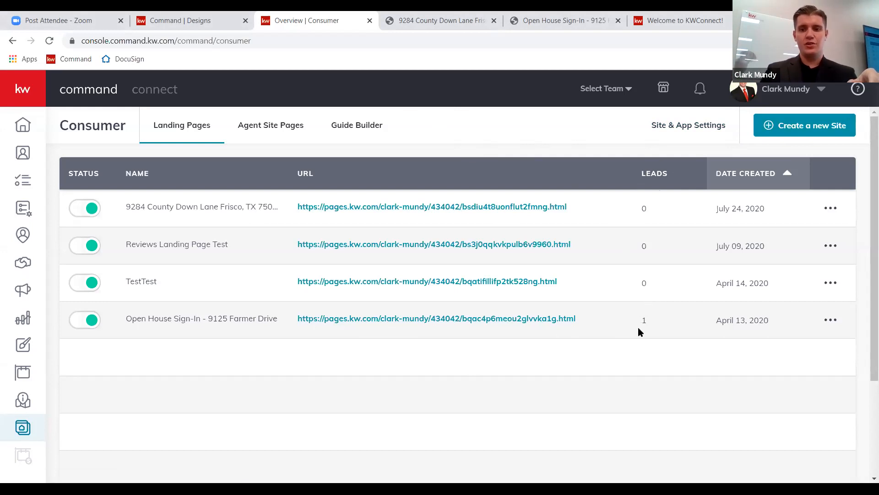
{"action": "left_click_drag", "start_coordinate": [639, 322], "coordinate": [647, 324]}
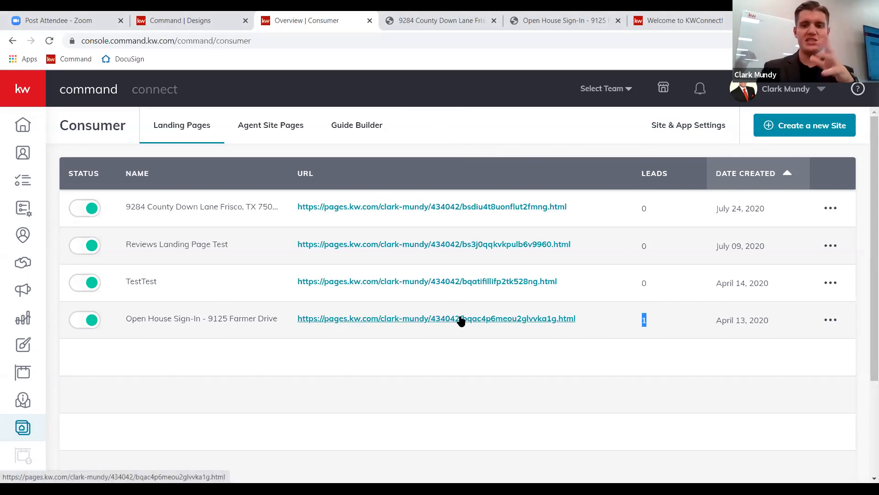
{"action": "left_click", "coordinate": [494, 20]}
{"action": "left_click", "coordinate": [465, 21]}
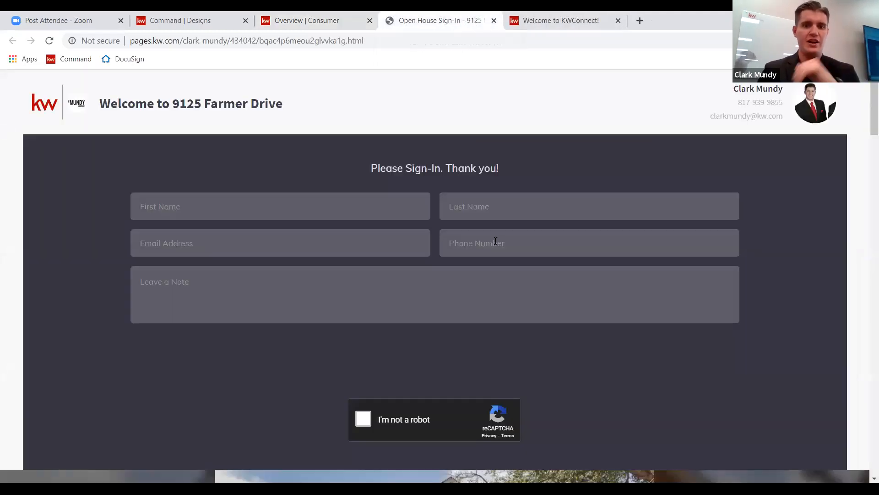
Fill in the visitor's name, e-mail, phone and the note 'Please help me buy a house!'.
{"action": "left_click", "coordinate": [301, 204]}
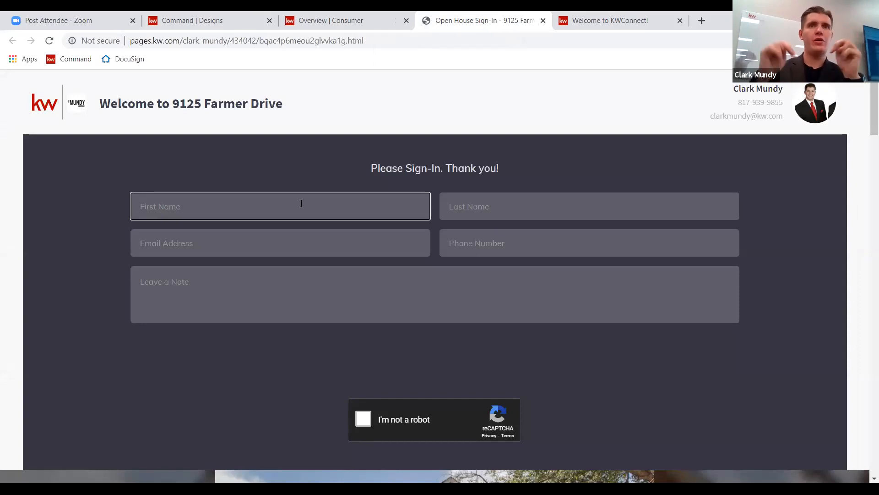
{"action": "type", "text": "Daffy"}
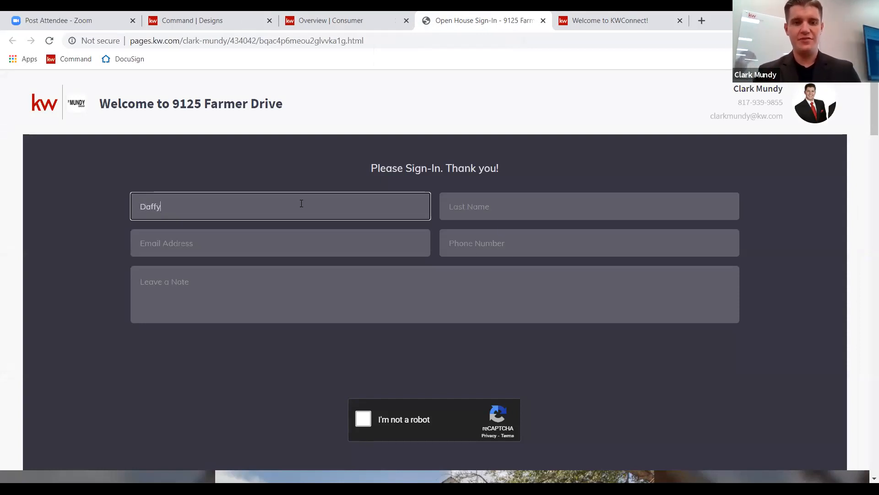
{"action": "key", "text": "Tab"}
{"action": "type", "text": "Duck"}
{"action": "key", "text": "Tab"}
{"action": "key", "text": "Tab"}
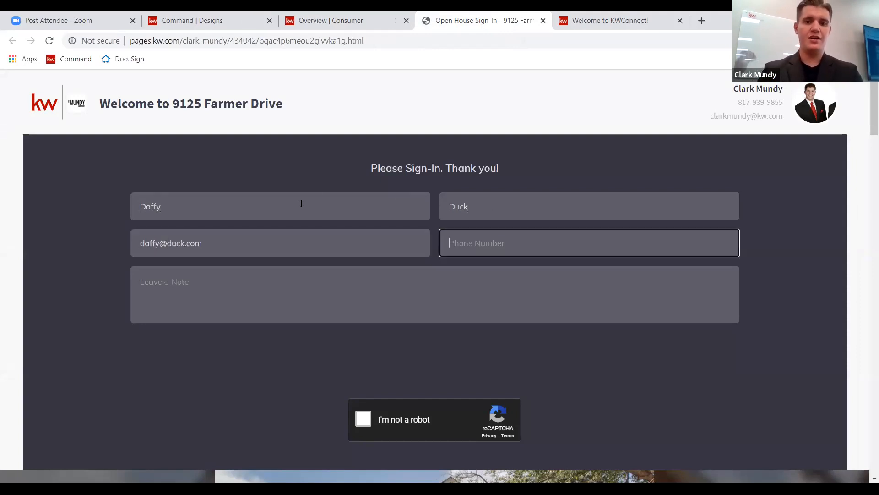
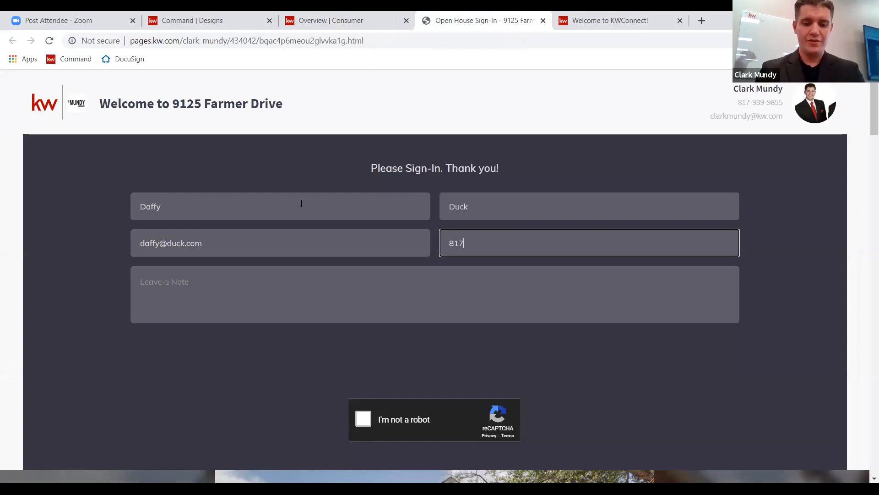
{"action": "key", "text": "Tab"}
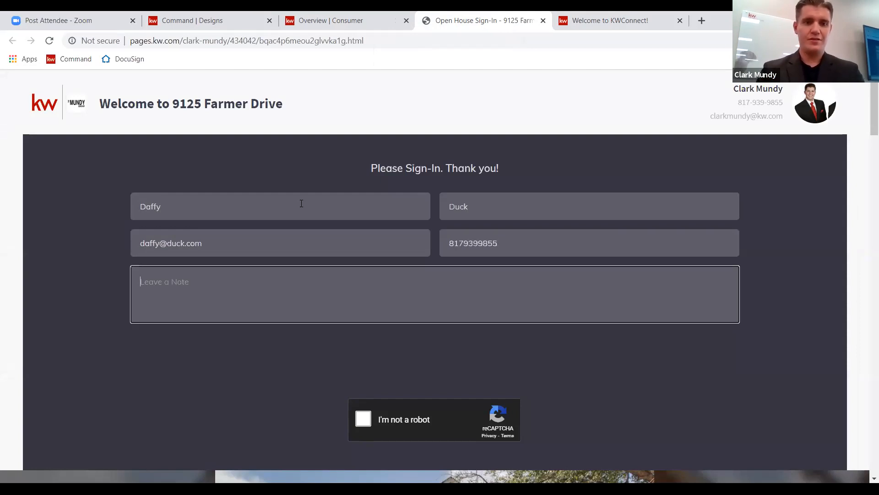
{"action": "type", "text": "Please hel"}
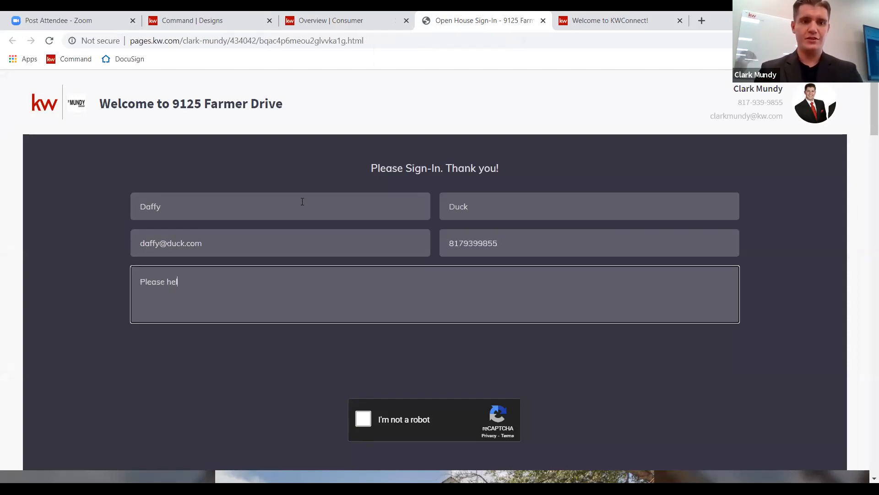
{"action": "type", "text": "p me buy a housd!"}
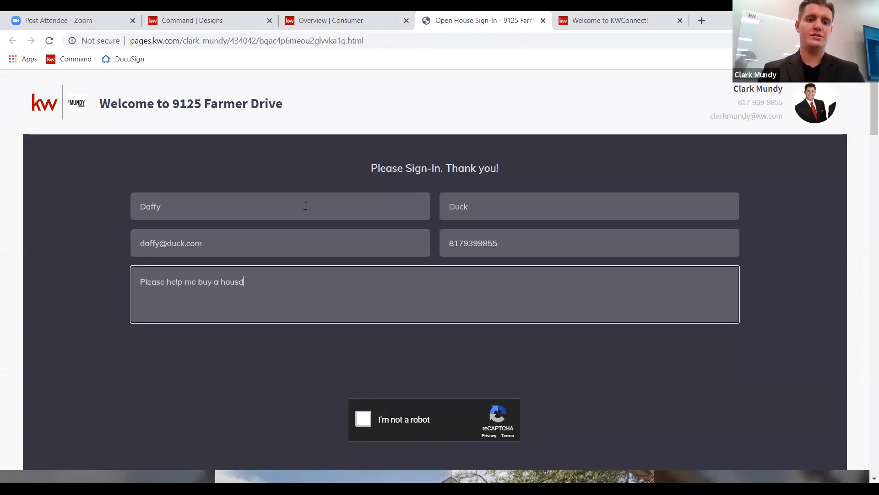
{"action": "key", "text": "BackSpace"}
{"action": "type", "text": "e!"}
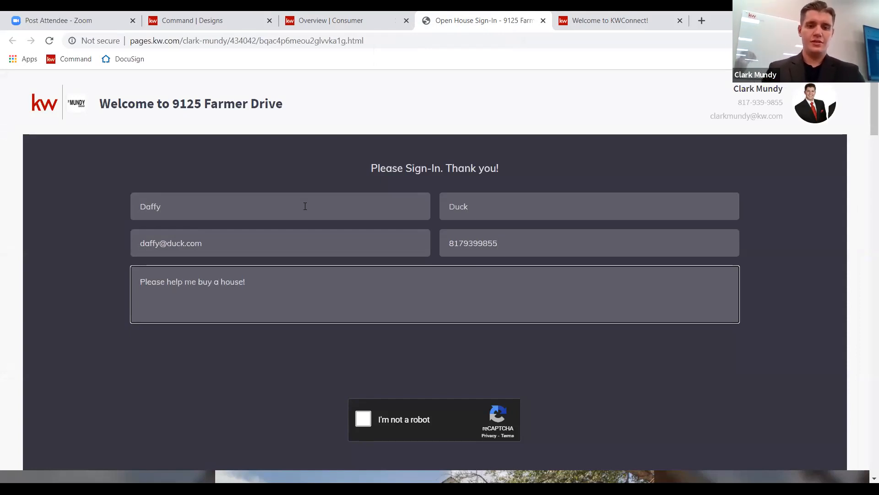
Tick reCAPTCHA, send the sign-in and return to the Command landing pages list.
{"action": "left_click", "coordinate": [363, 418]}
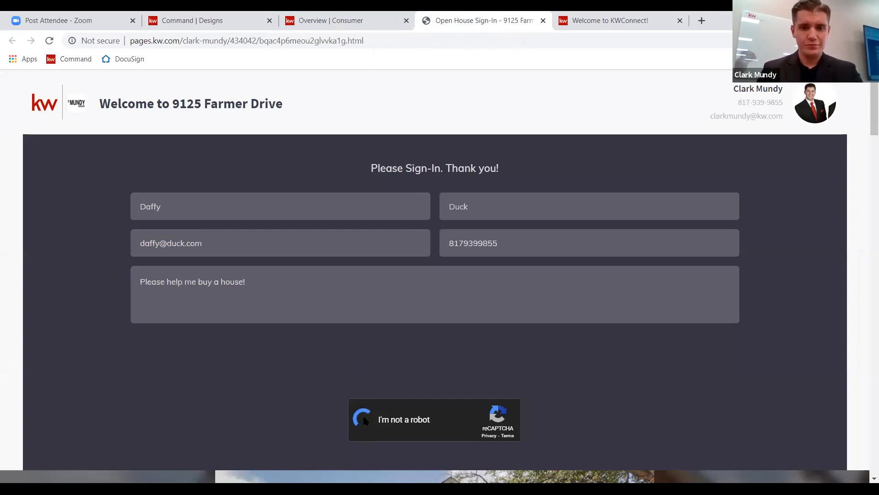
{"action": "left_click", "coordinate": [434, 380]}
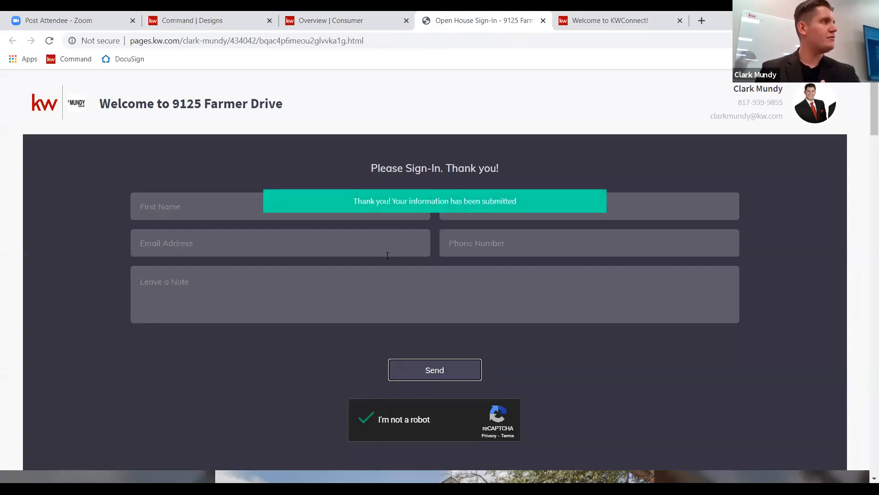
{"action": "left_click", "coordinate": [328, 20]}
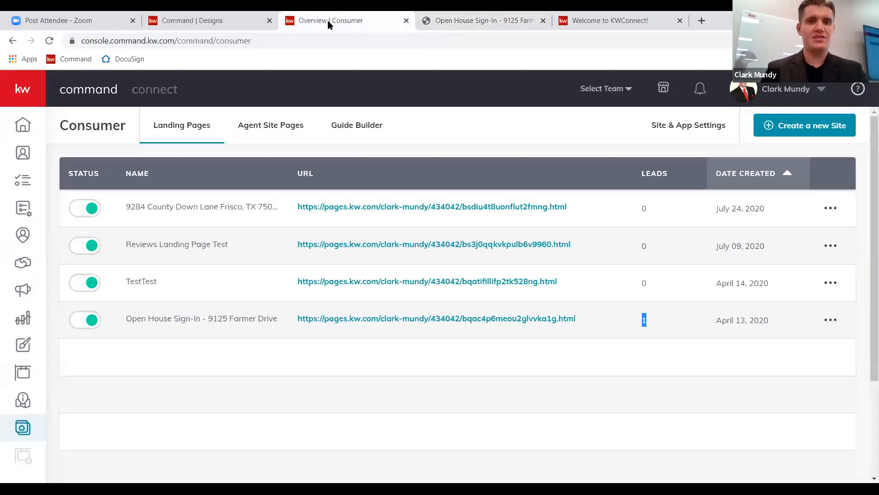
On the home dashboard, expand the top Recent Leads entry to show its phone and e-mail.
{"action": "left_click", "coordinate": [23, 125]}
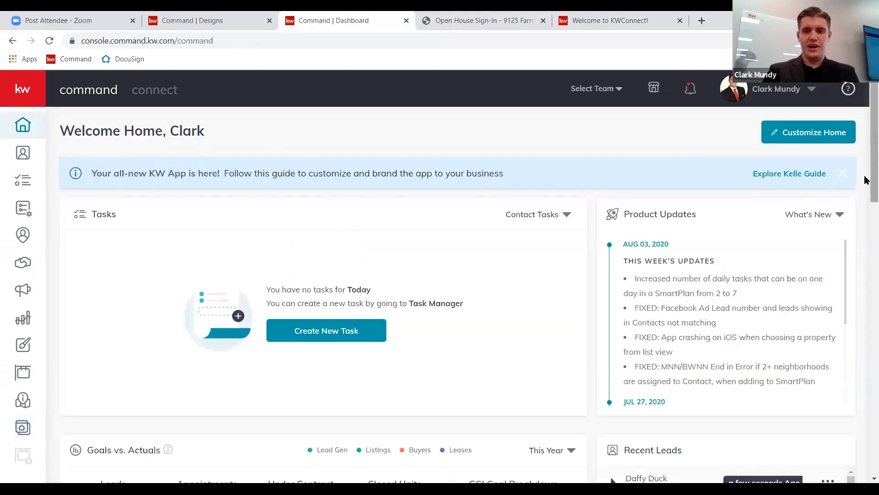
{"action": "scroll", "coordinate": [863, 206], "scroll_direction": "down", "scroll_amount": 5}
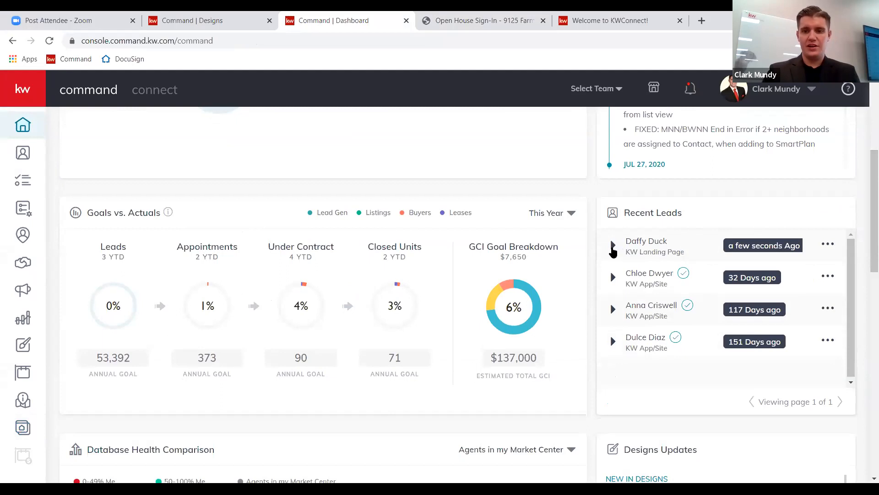
{"action": "left_click", "coordinate": [613, 247]}
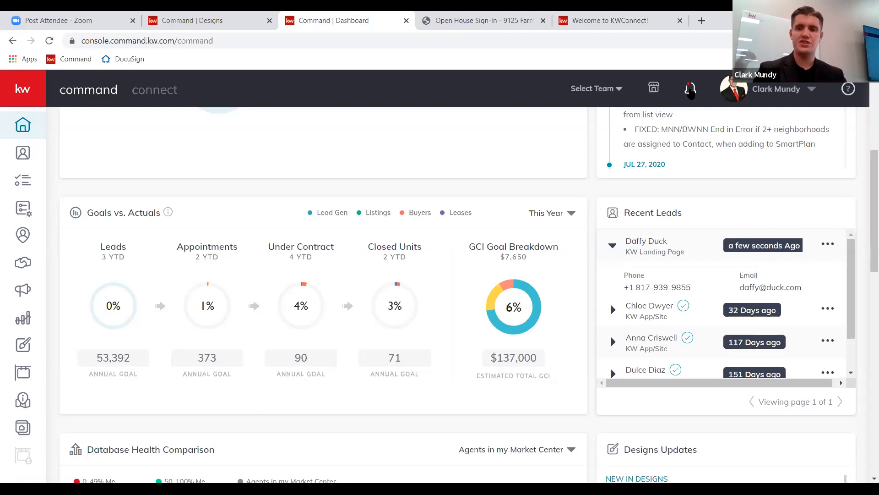
From the Lead Form Notification, open the test lead's record showing source KW Landing Page and note 'Please help me buy a house!'.
{"action": "left_click", "coordinate": [690, 89]}
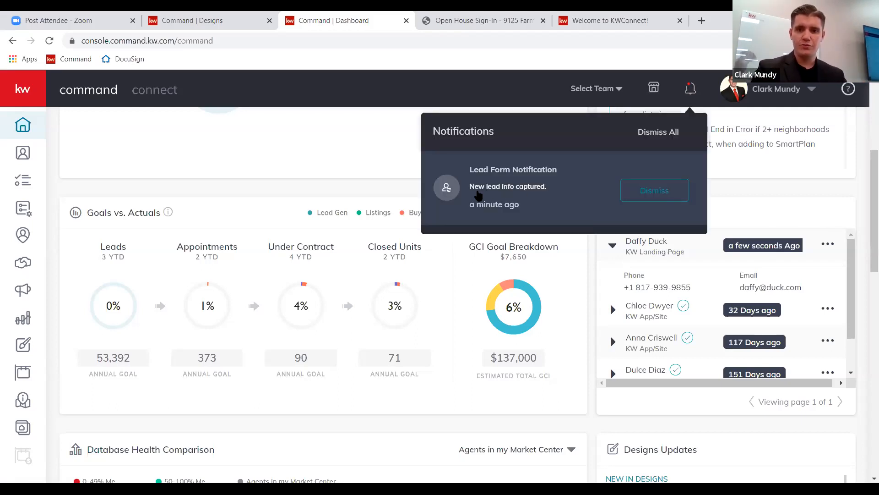
{"action": "left_click", "coordinate": [482, 186]}
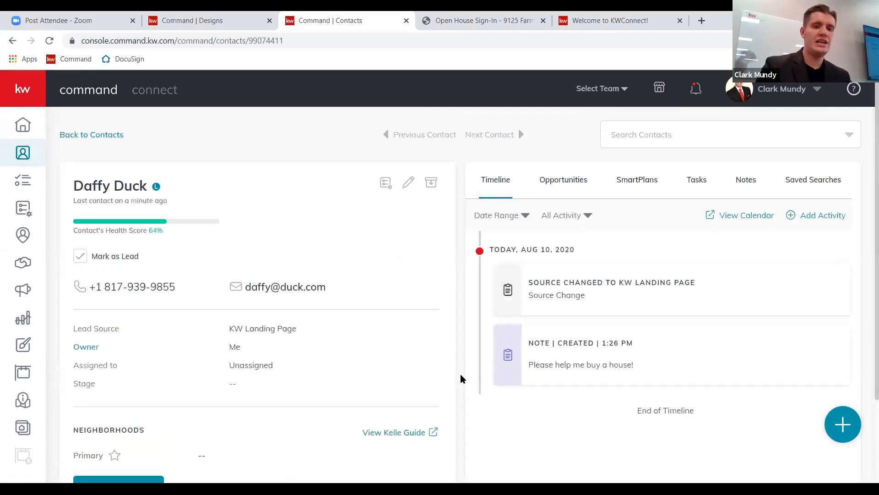
{"action": "mouse_move", "coordinate": [159, 188]}
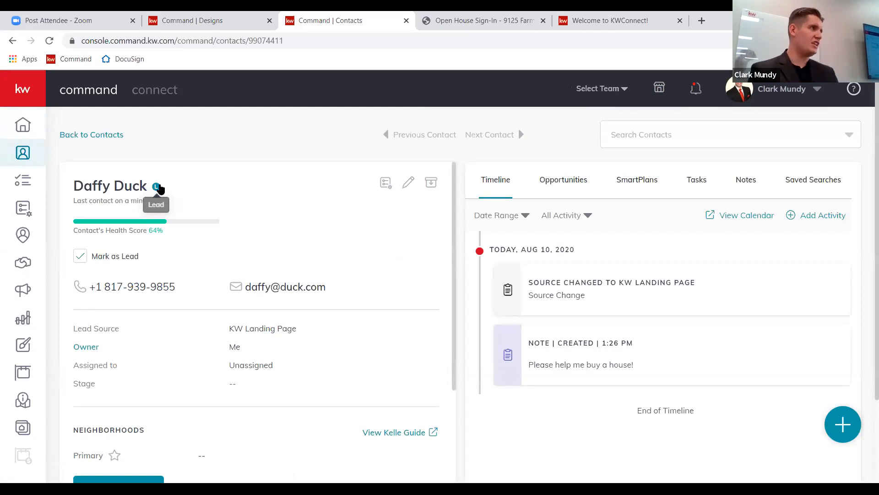
{"action": "scroll", "coordinate": [371, 329], "scroll_direction": "down", "scroll_amount": 1}
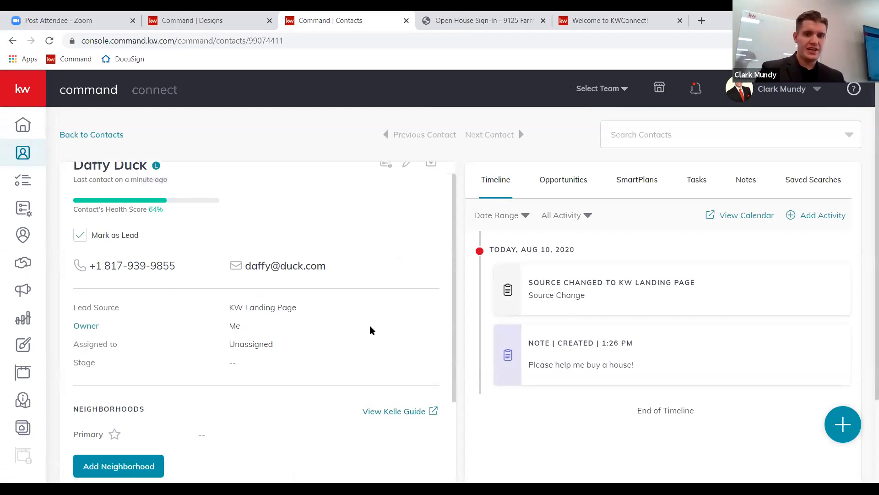